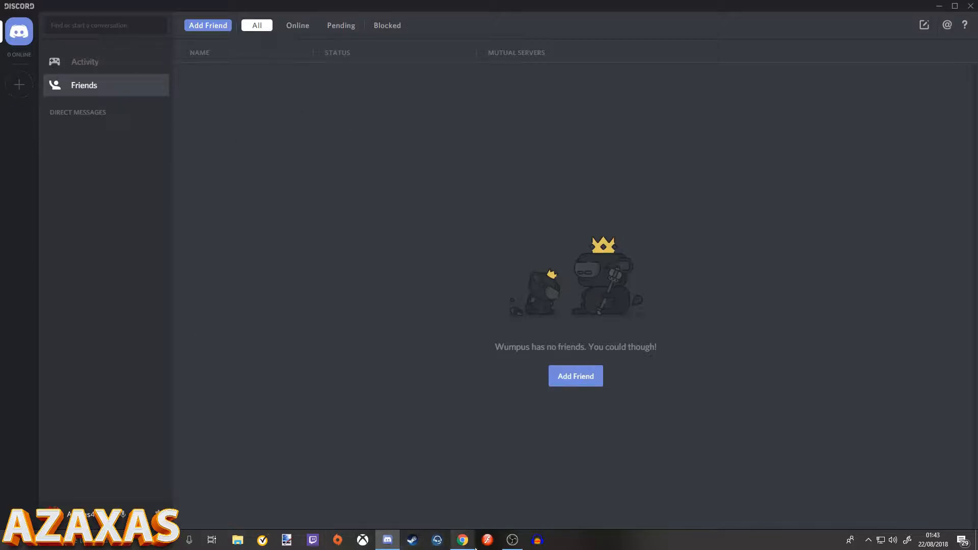
# - Create a Discord server named asdf in the Western Europe region and disconnect from its General voice channel
pyautogui.click(463, 540)
pyautogui.click(388, 540)
pyautogui.click(19, 85)
pyautogui.click(399, 345)
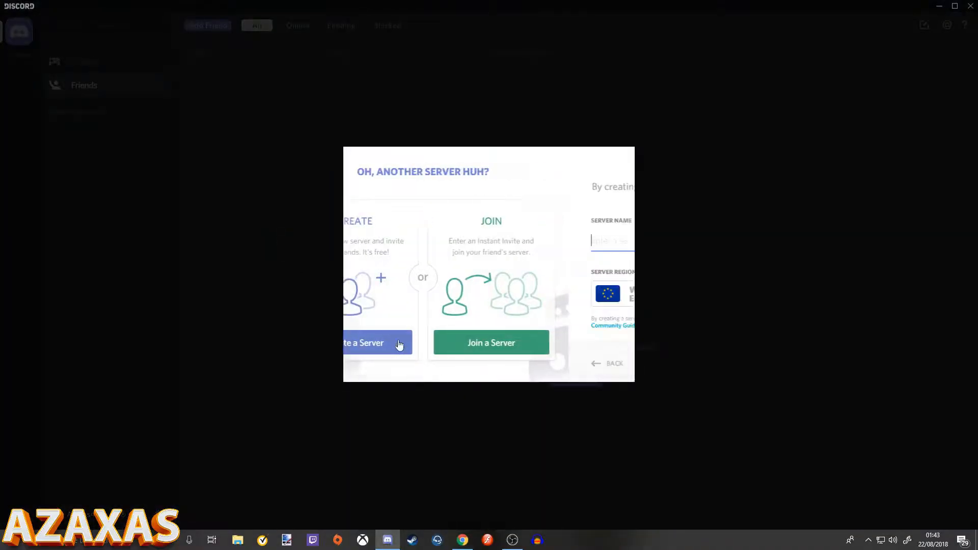
pyautogui.write('asdf')
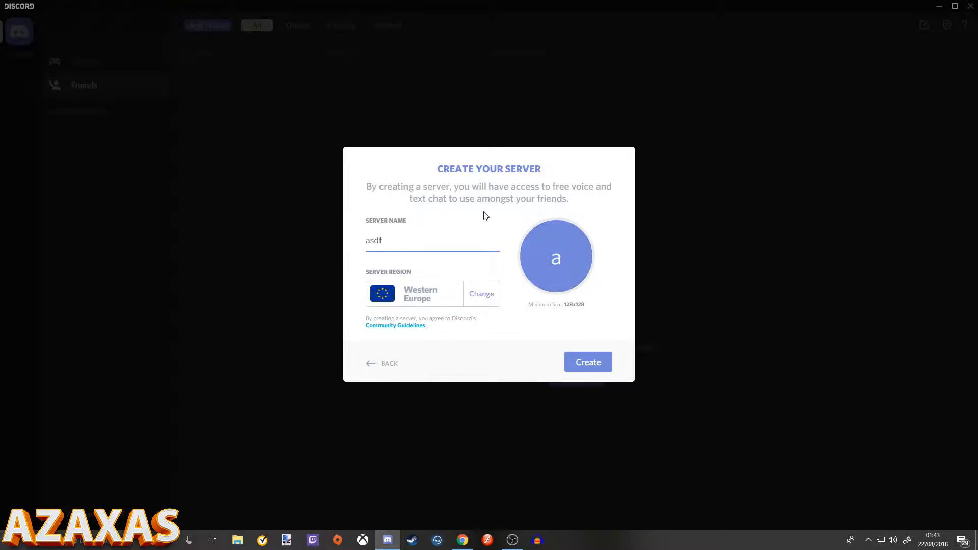
pyautogui.click(481, 299)
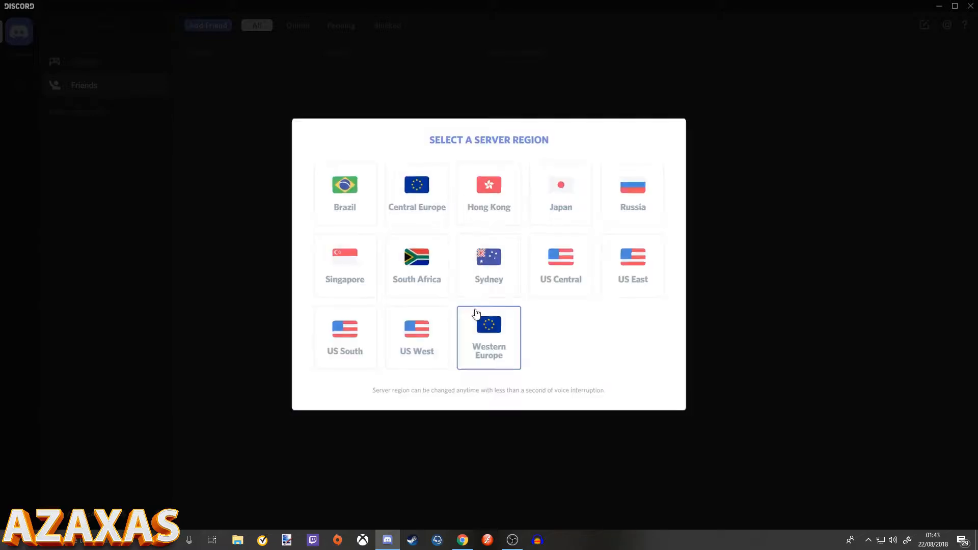
pyautogui.click(501, 347)
pyautogui.click(577, 360)
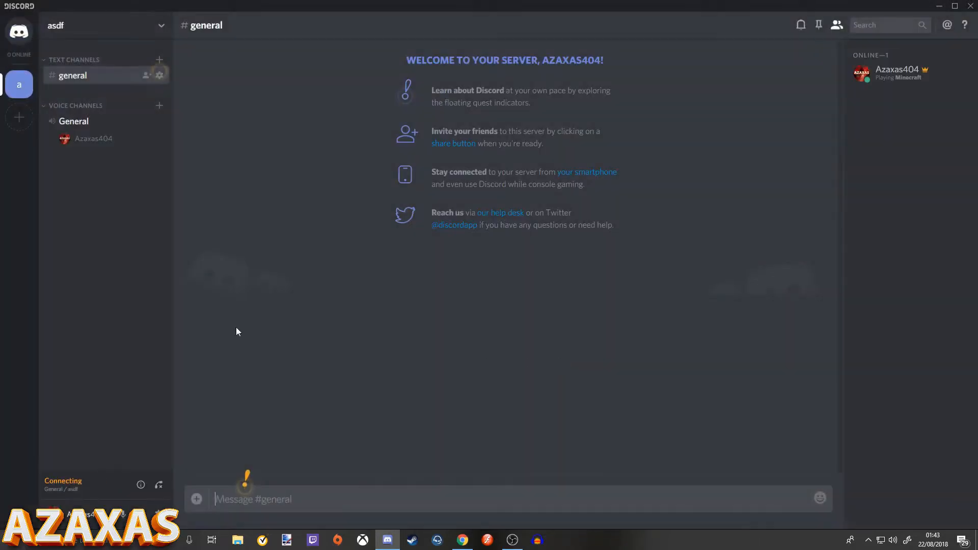
pyautogui.click(159, 485)
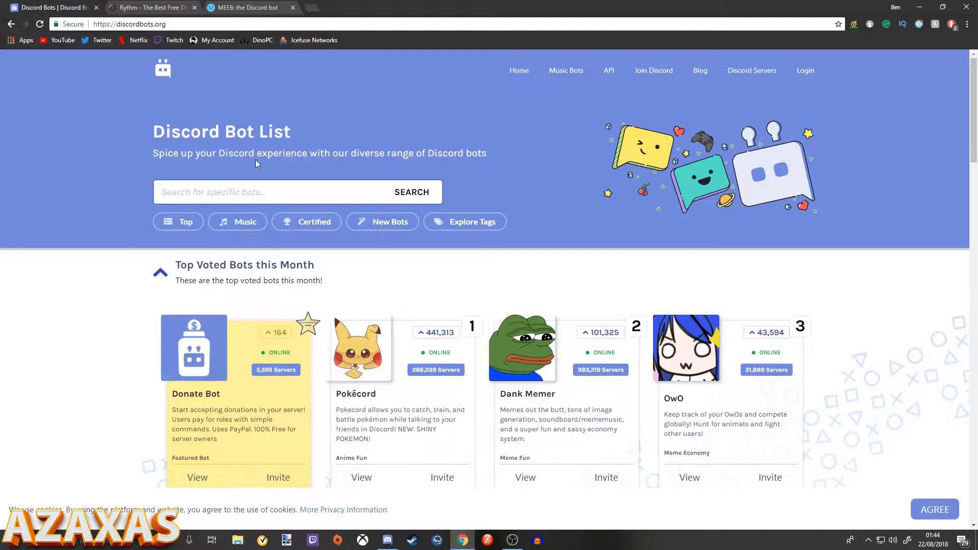
# - Browse the top voted, trending new and certified featured bots on the discordbots.org home page in Chrome
pyautogui.scroll(-3, 575, 273)
pyautogui.scroll(-10, 573, 273)
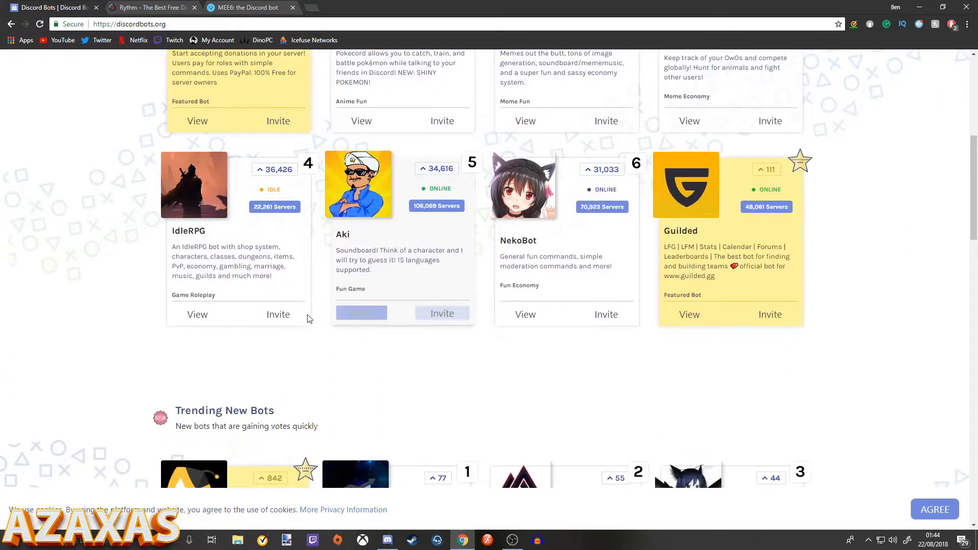
pyautogui.scroll(-3, 186, 282)
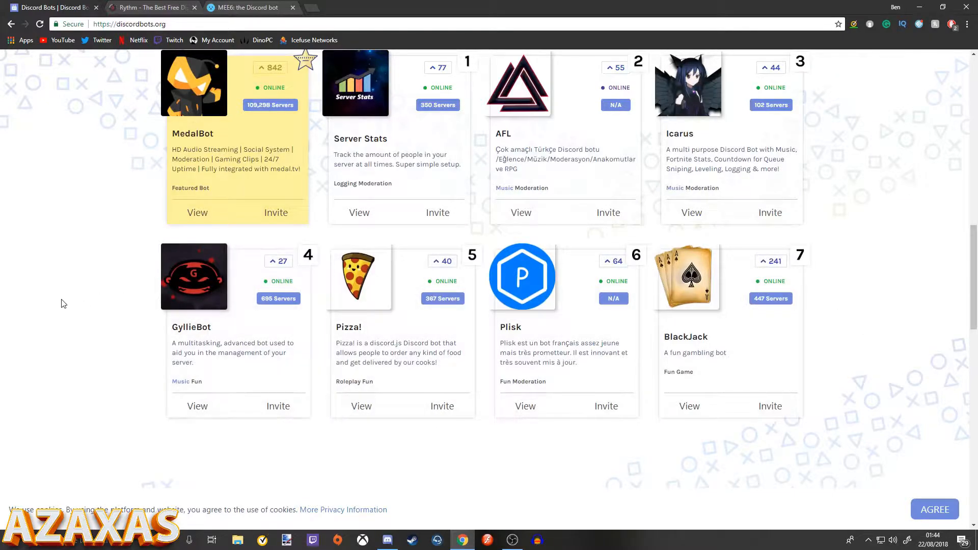
pyautogui.scroll(11, 61, 304)
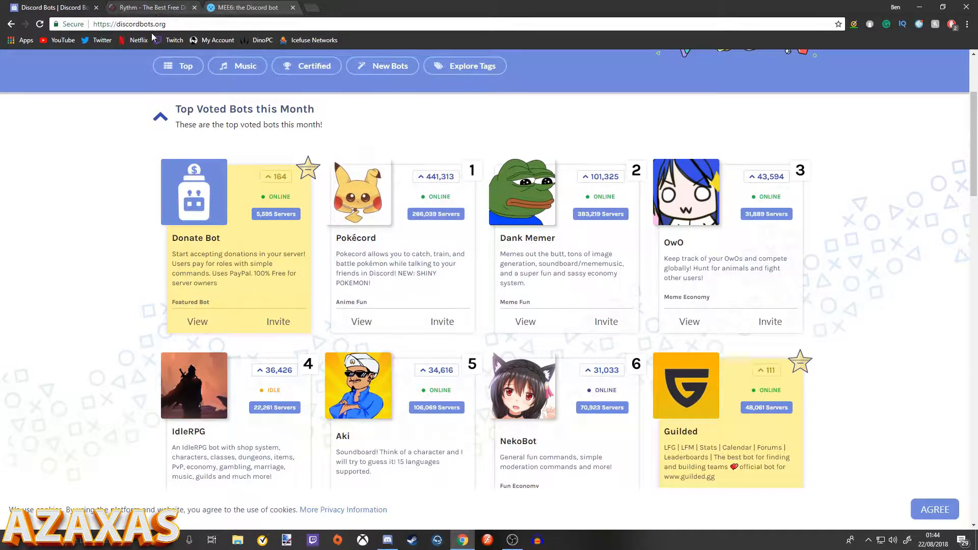
pyautogui.scroll(3, 324, 185)
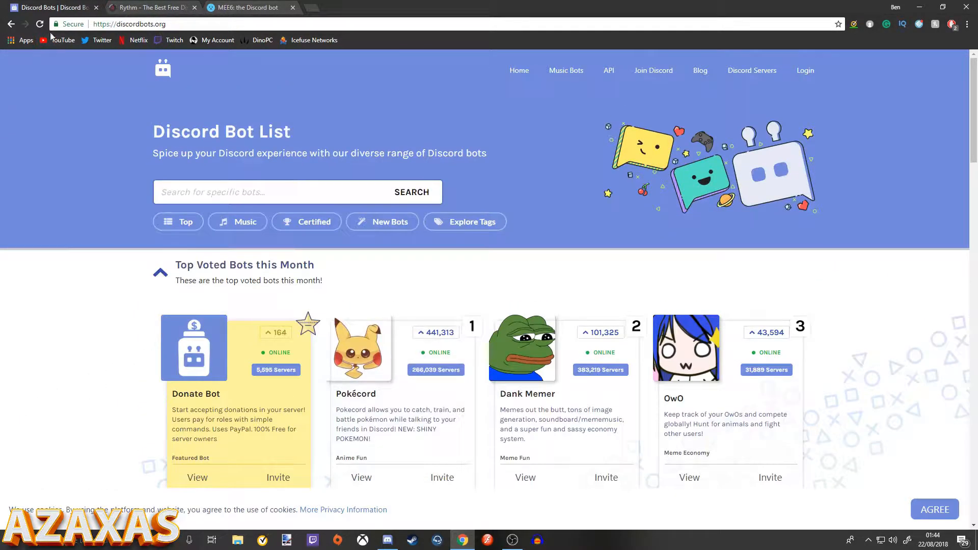
pyautogui.moveTo(162, 26); pyautogui.dragTo(96, 22)
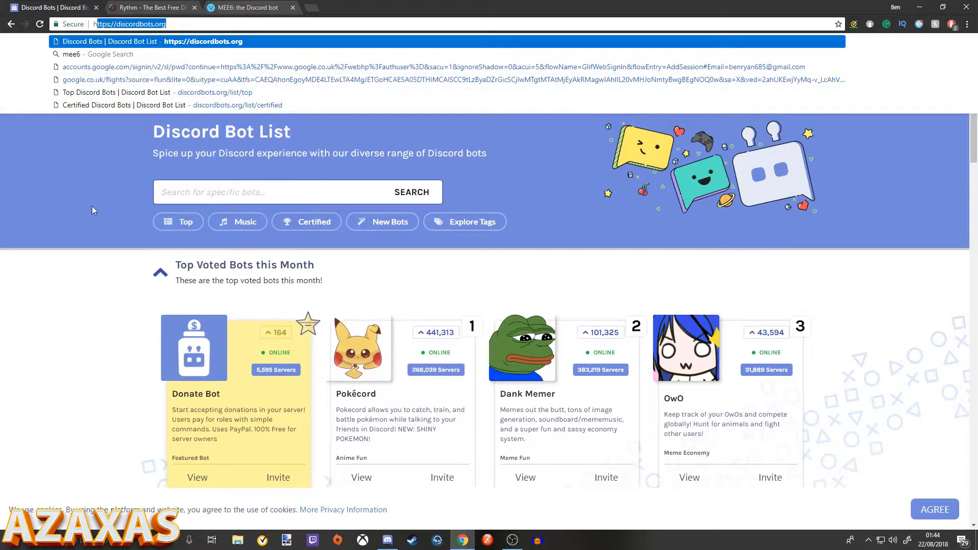
pyautogui.click(257, 196)
pyautogui.scroll(-8, 257, 198)
pyautogui.scroll(-6, 257, 199)
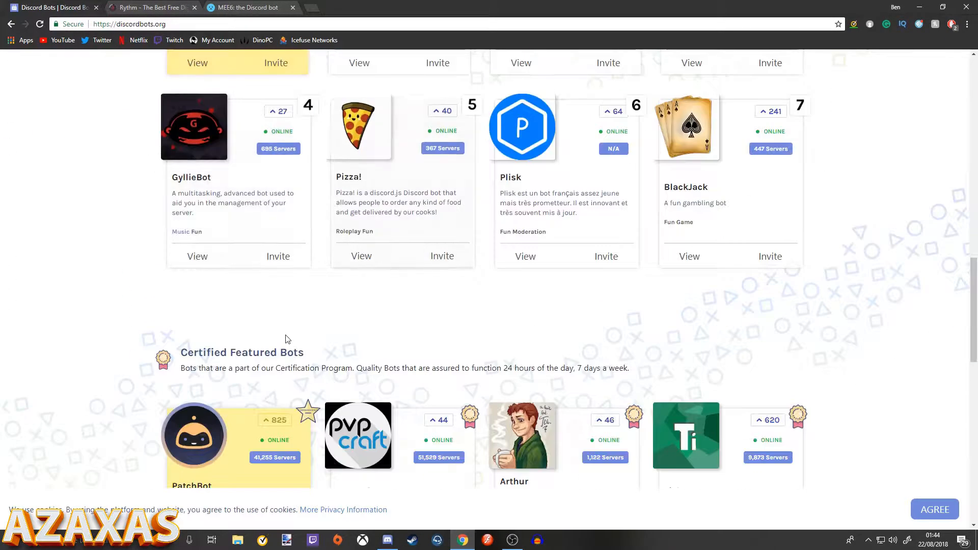
pyautogui.scroll(10, 250, 308)
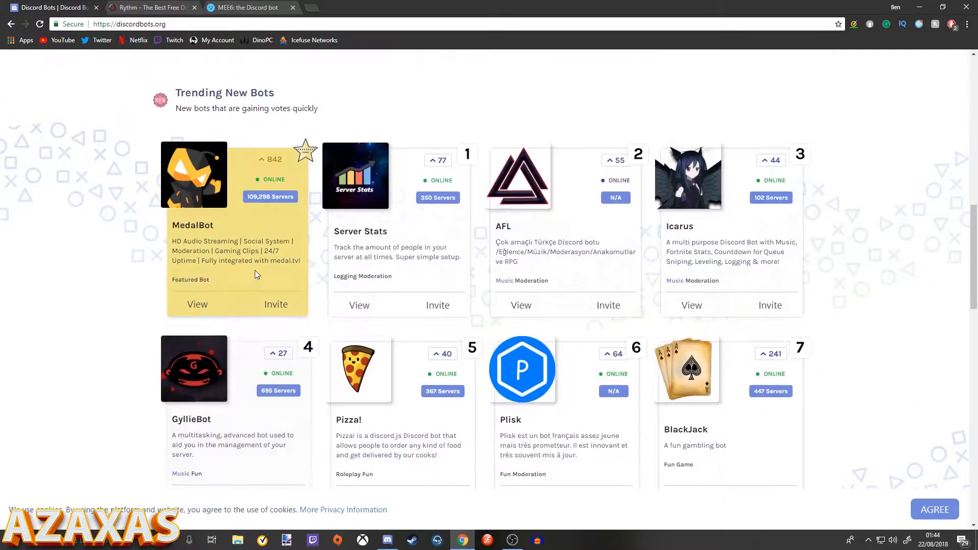
pyautogui.scroll(8, 615, 284)
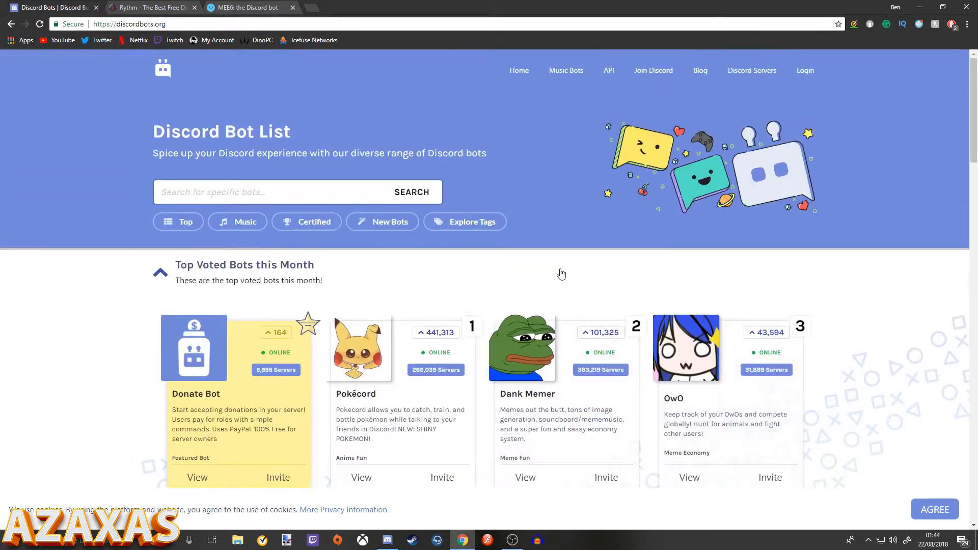
pyautogui.scroll(-10, 644, 270)
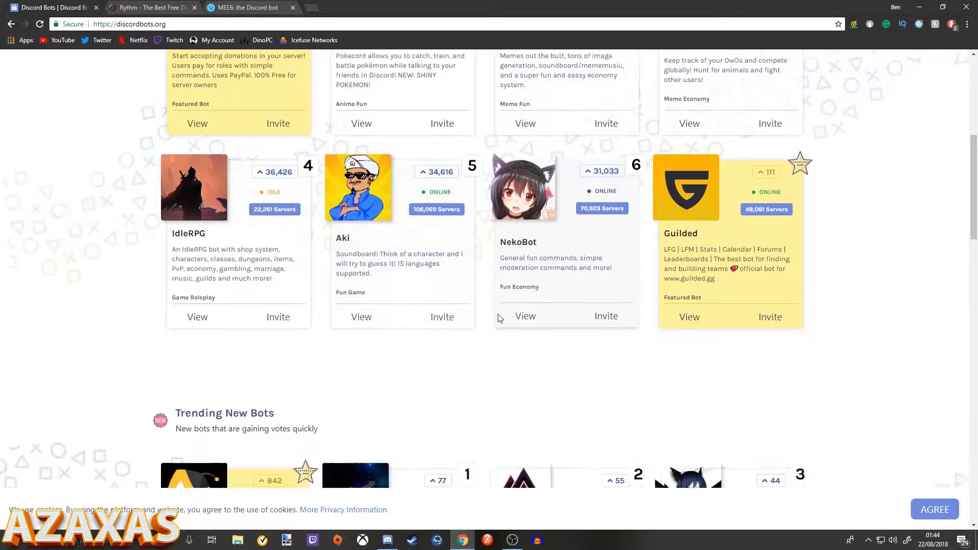
pyautogui.scroll(-5, 476, 270)
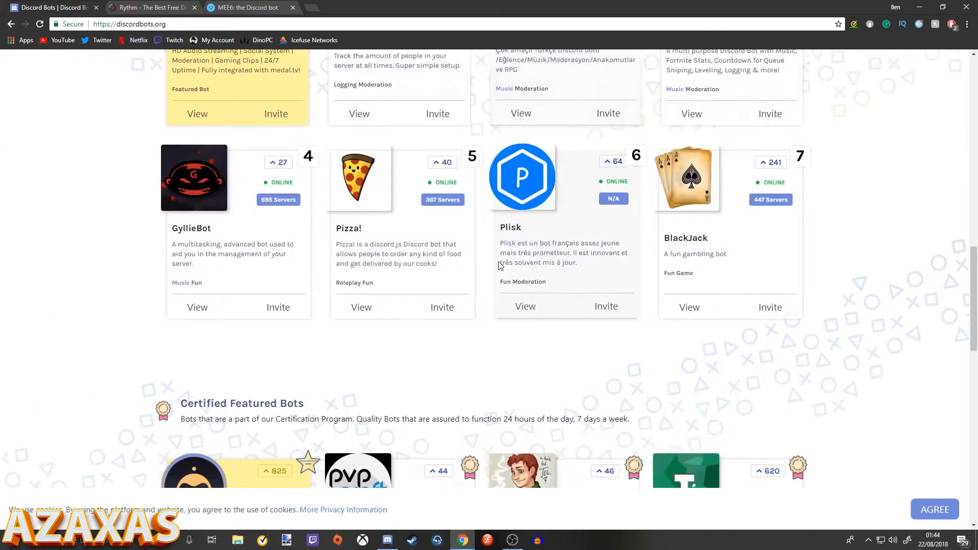
pyautogui.scroll(-6, 485, 262)
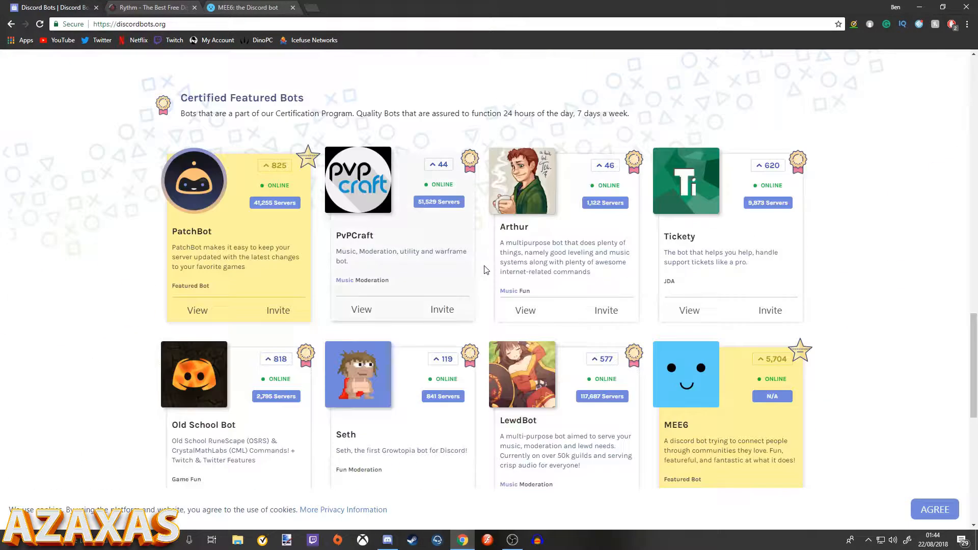
pyautogui.scroll(20, 400, 384)
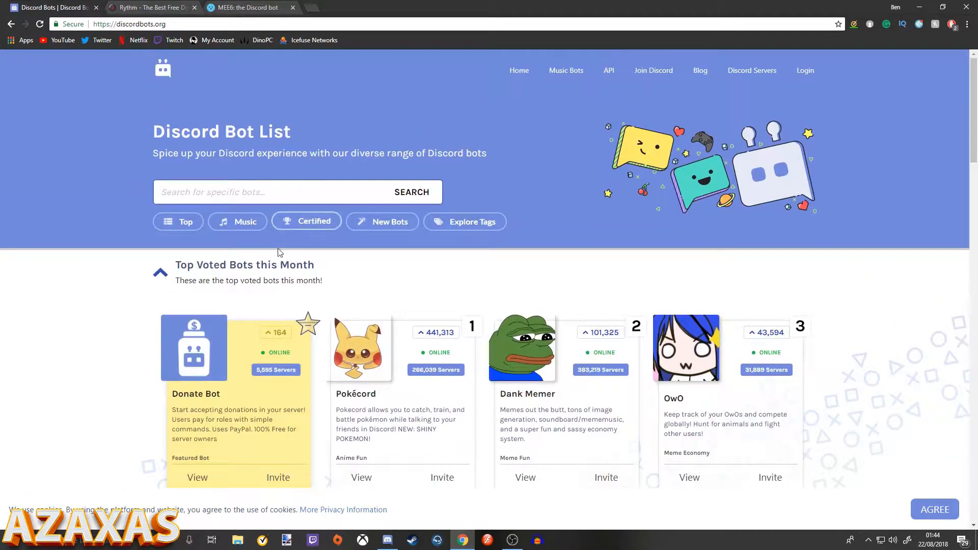
# - Review the Rythm and MEE6 bot websites, check the asdf server in Discord, and return to the Rythm page in Chrome
pyautogui.click(155, 7)
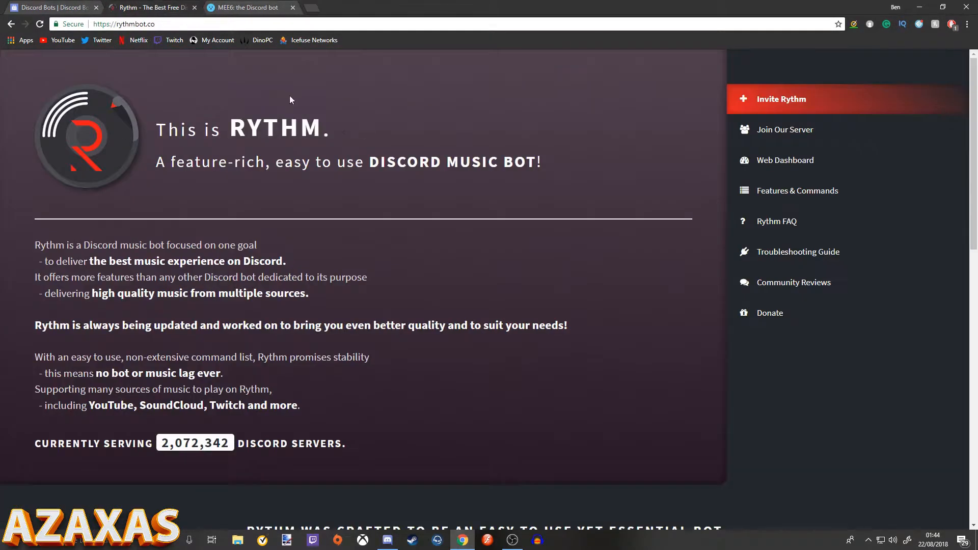
pyautogui.click(226, 6)
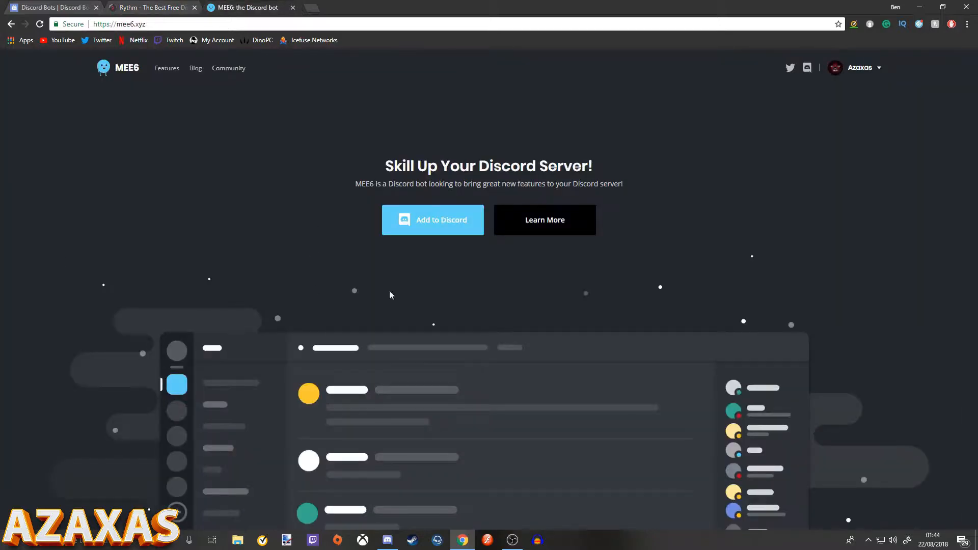
pyautogui.click(144, 8)
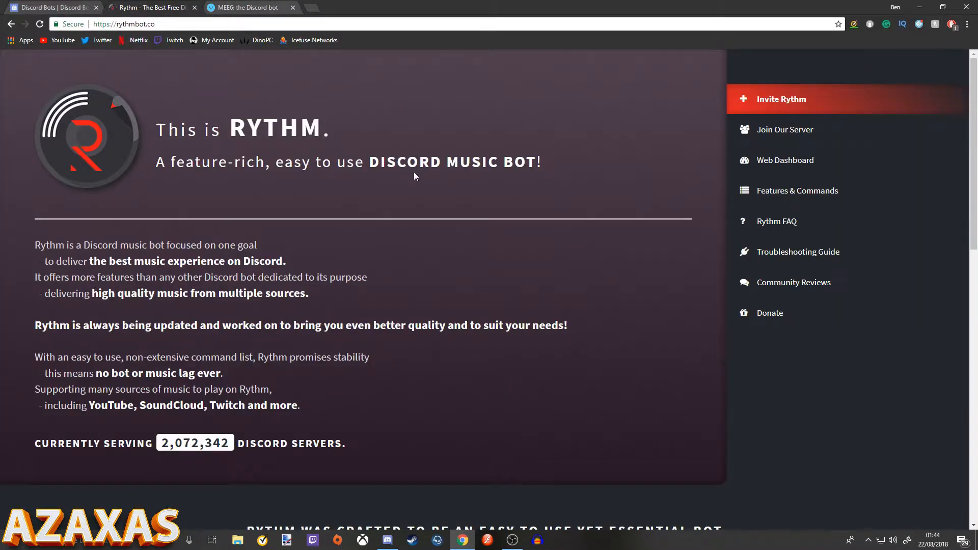
pyautogui.moveTo(539, 162); pyautogui.dragTo(368, 162)
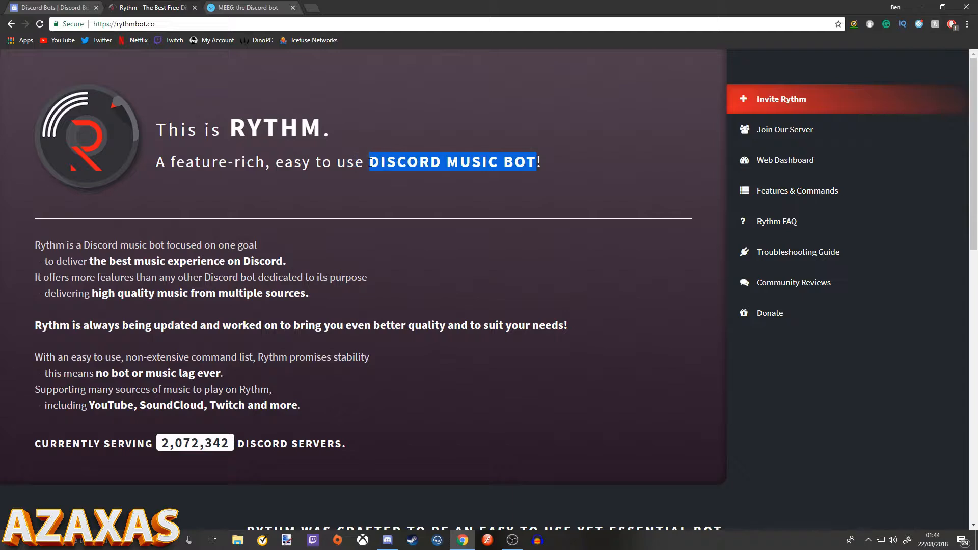
pyautogui.click(383, 160)
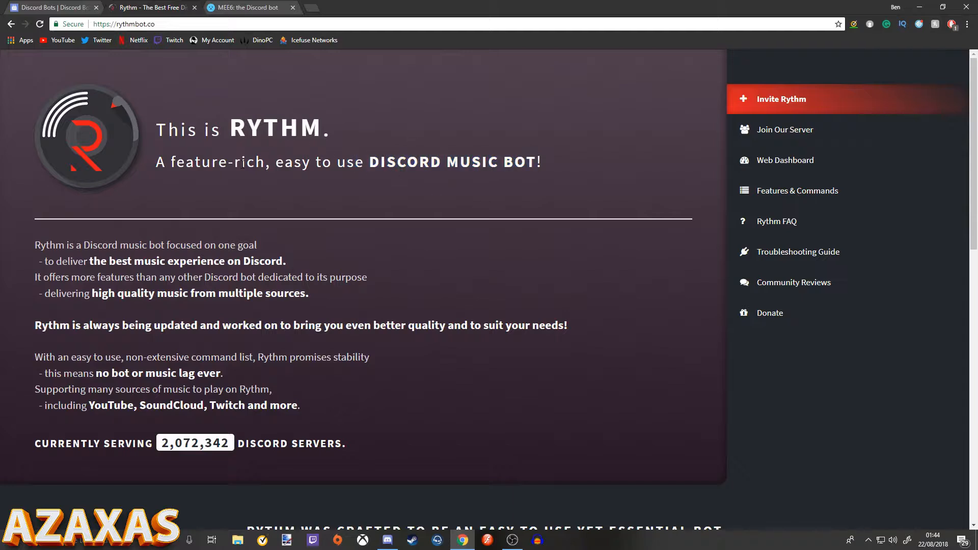
pyautogui.click(388, 540)
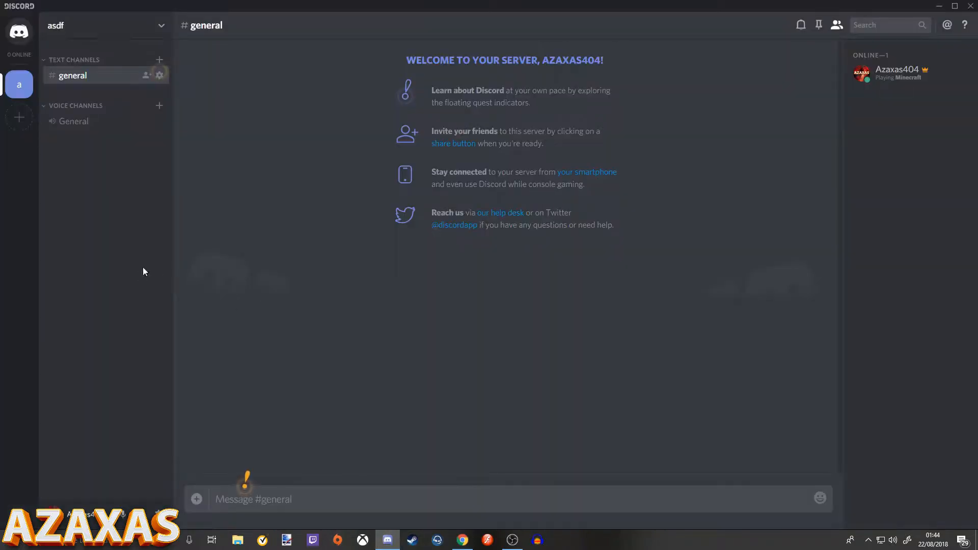
pyautogui.click(462, 541)
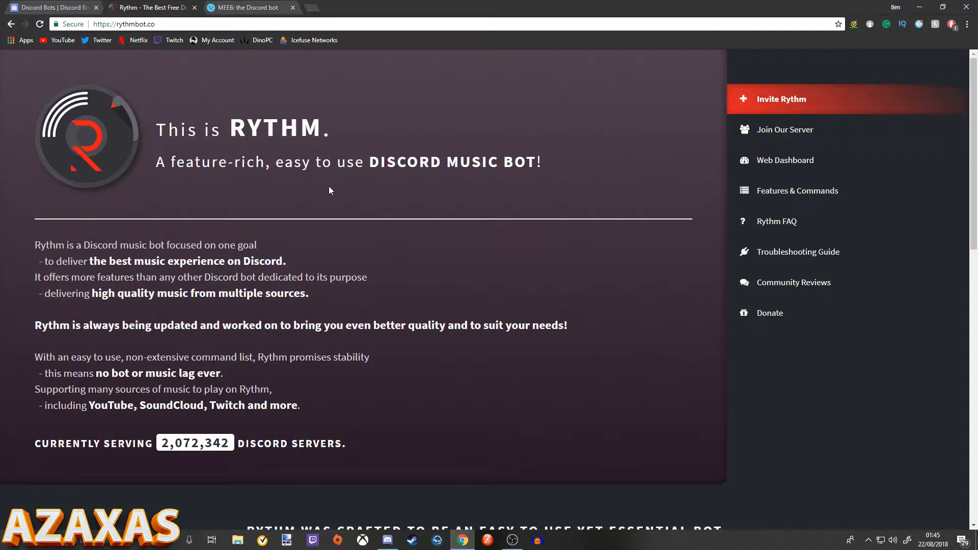
# - Invite the Rythm bot to the asdf server, authorize it with the Administrator permission, and close the thank-you page
pyautogui.click(774, 100)
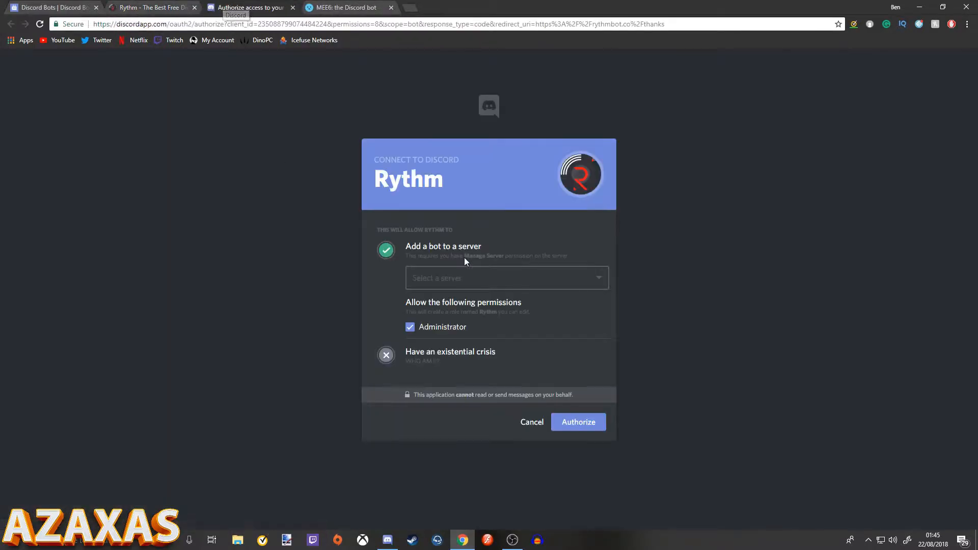
pyautogui.click(457, 280)
pyautogui.click(441, 311)
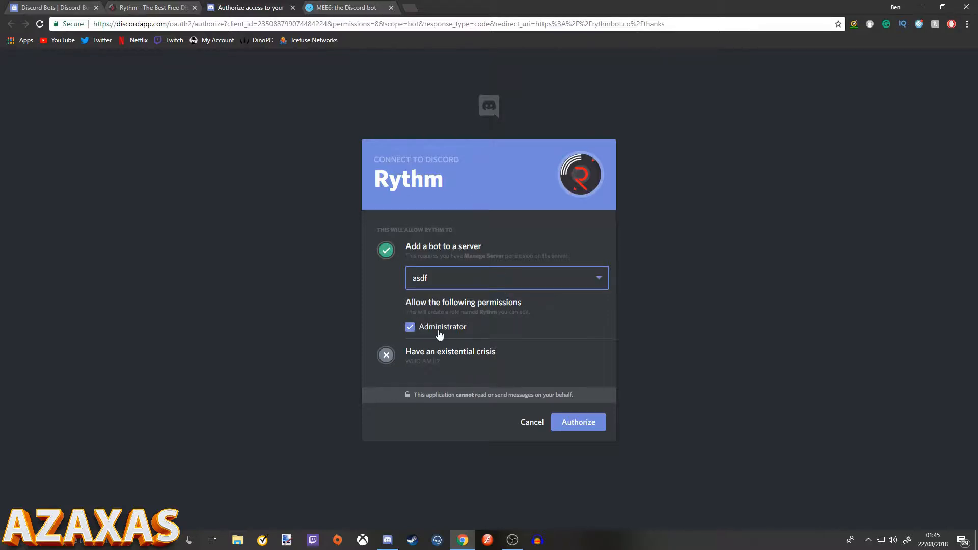
pyautogui.click(581, 422)
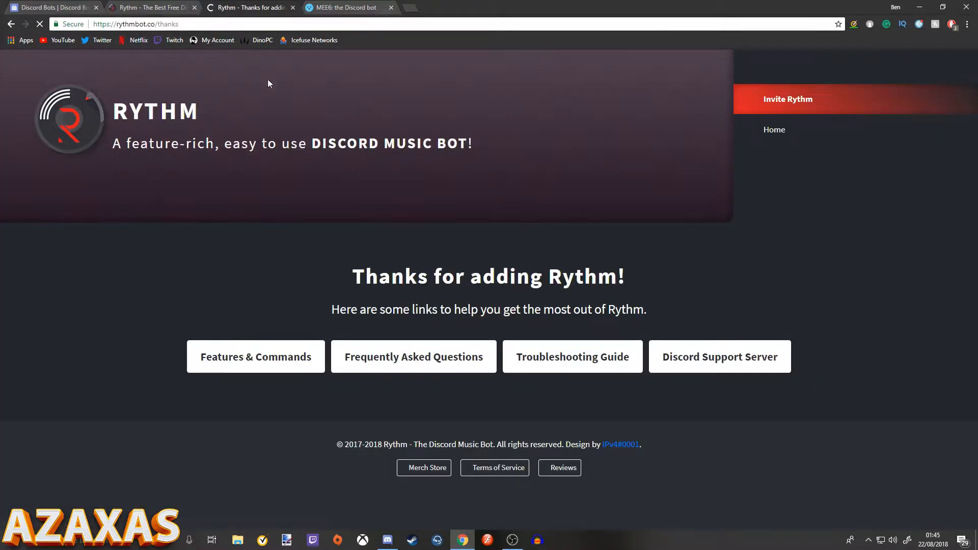
pyautogui.click(292, 8)
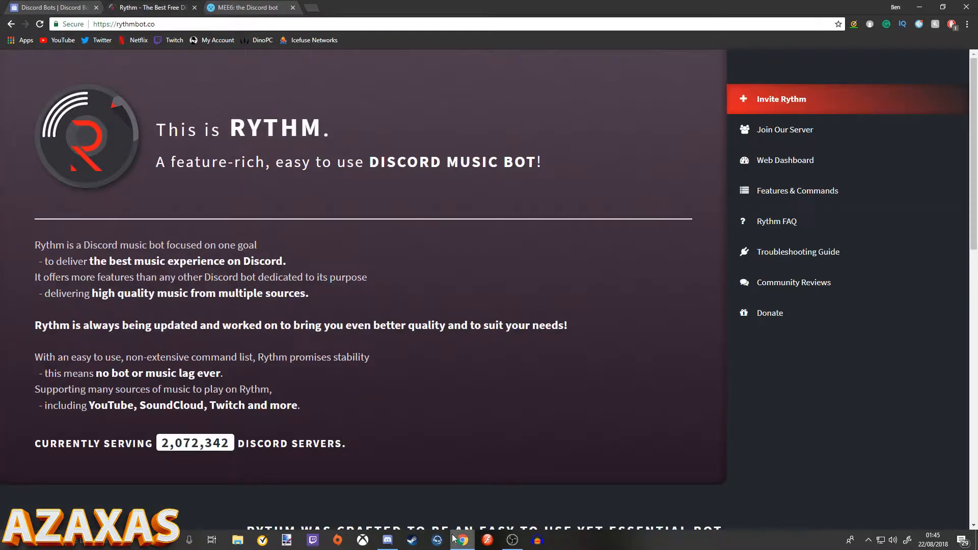
# - Switch to Discord and check the Rythm bot's entry in the asdf server's member list
pyautogui.click(388, 540)
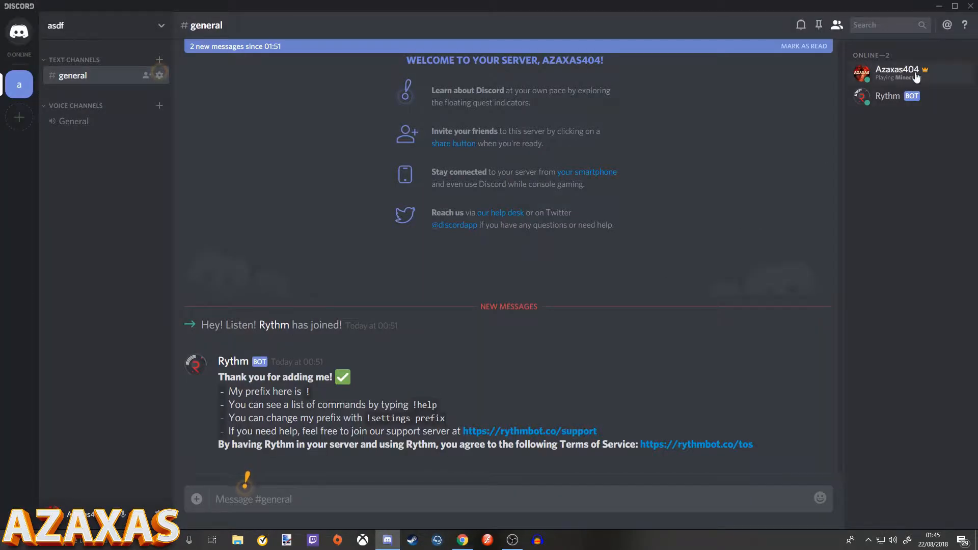
pyautogui.click(888, 96)
pyautogui.click(621, 304)
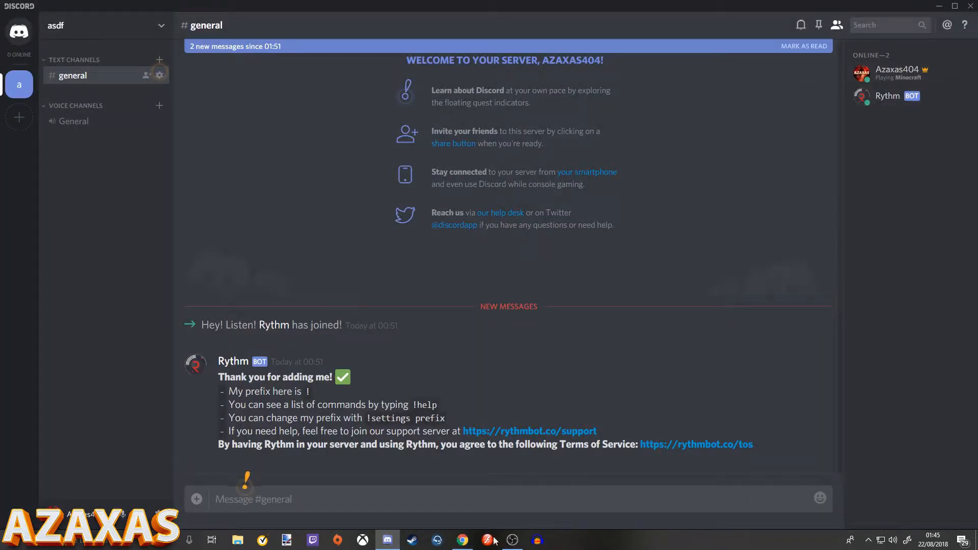
# - Switch to Chrome, add the MEE6 bot to the asdf server from its website, and authorize it with all the requested permissions
pyautogui.click(462, 540)
pyautogui.click(244, 7)
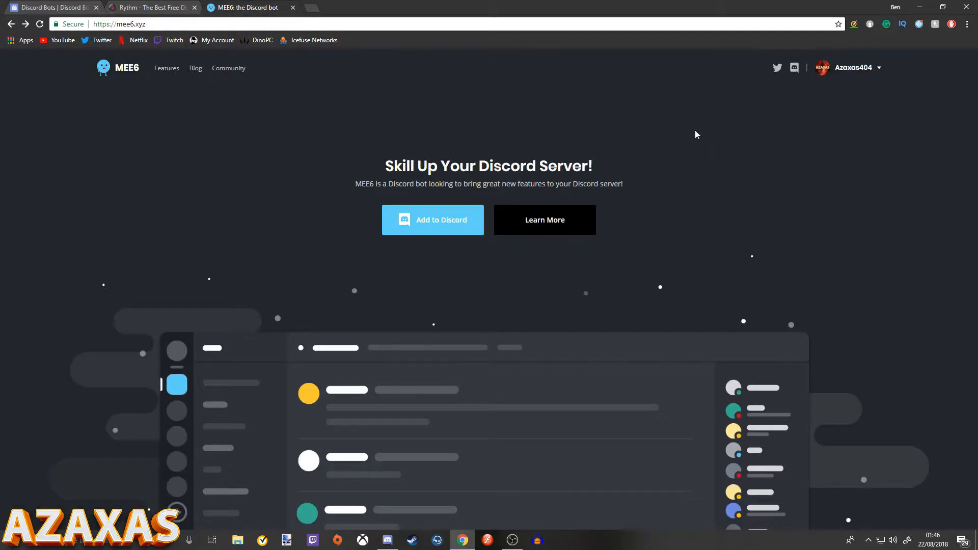
pyautogui.click(438, 230)
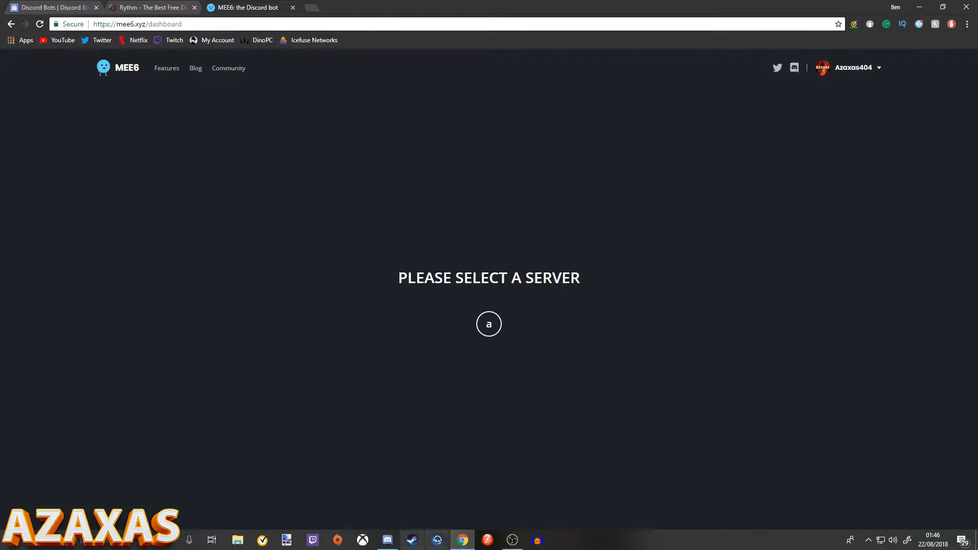
pyautogui.click(388, 540)
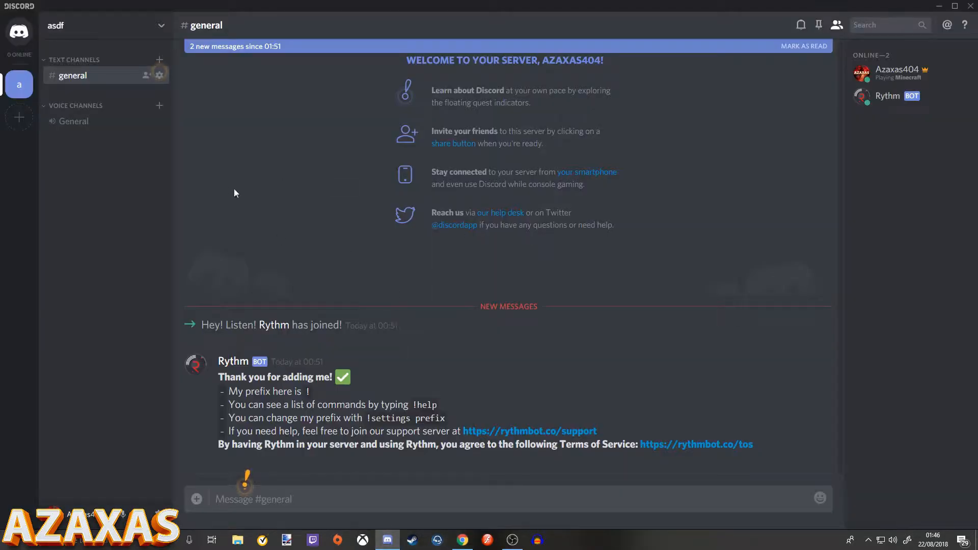
pyautogui.click(463, 540)
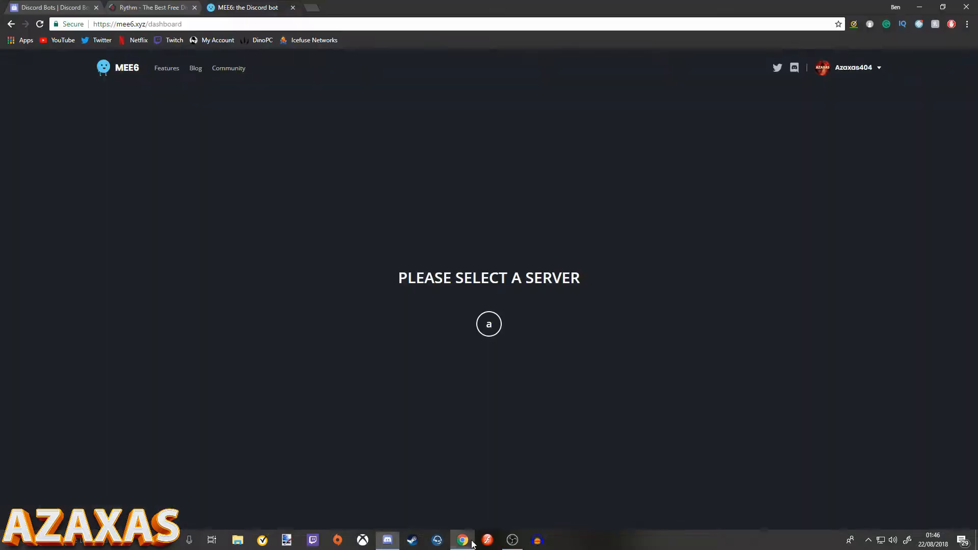
pyautogui.click(487, 328)
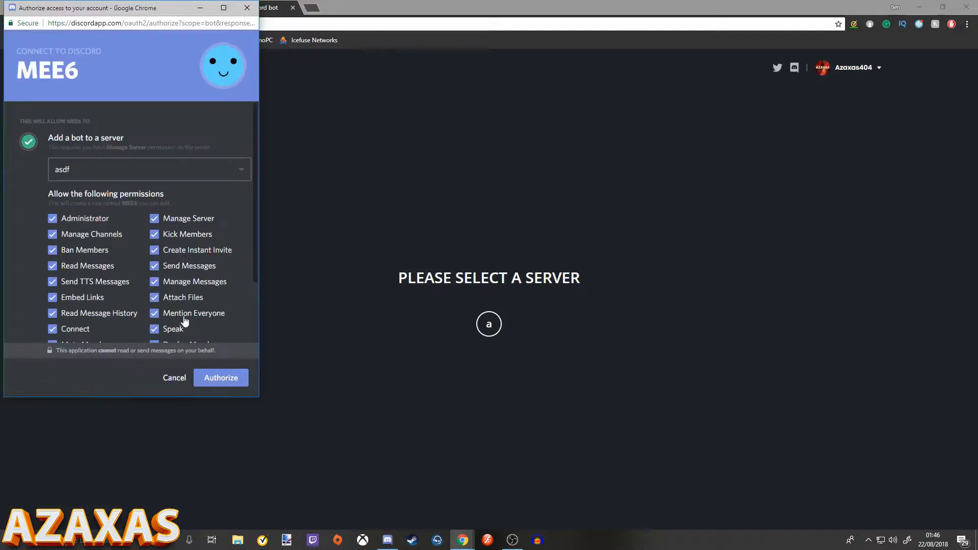
pyautogui.click(220, 378)
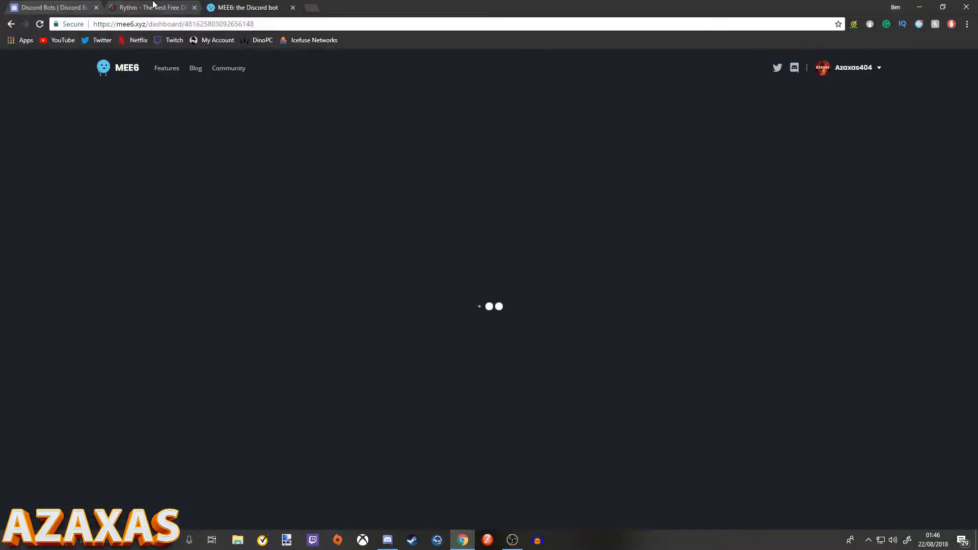
# - Compare the Rythm website with the plugins offered on the MEE6 dashboard for the asdf server
pyautogui.click(152, 7)
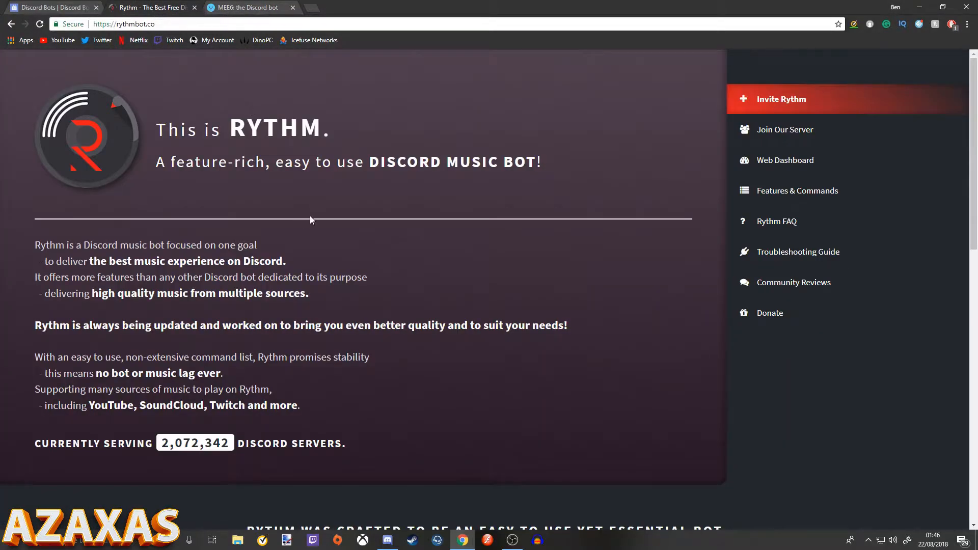
pyautogui.click(248, 7)
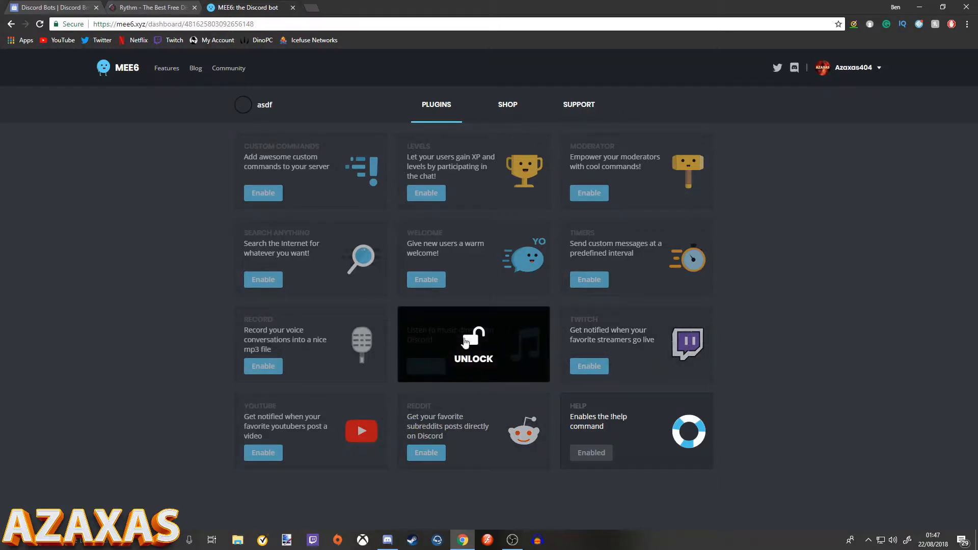
pyautogui.click(158, 6)
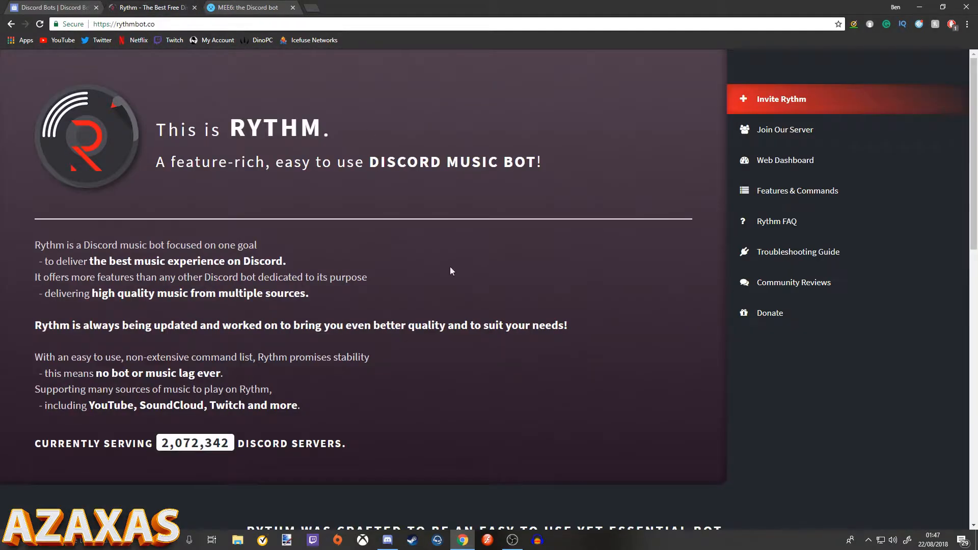
pyautogui.click(260, 6)
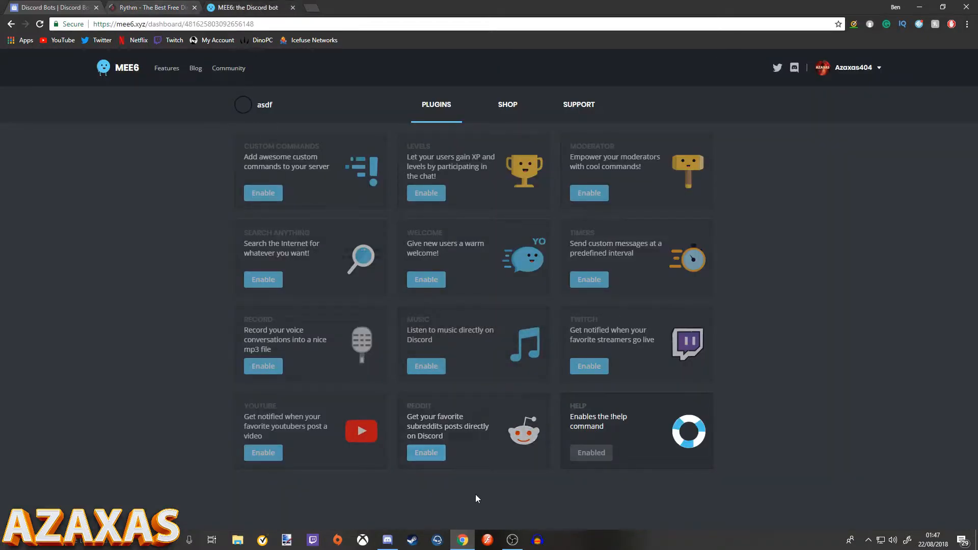
# - Switch to Discord, check the MEE6 and Rythm bots in the asdf member list, and return to Chrome
pyautogui.click(387, 540)
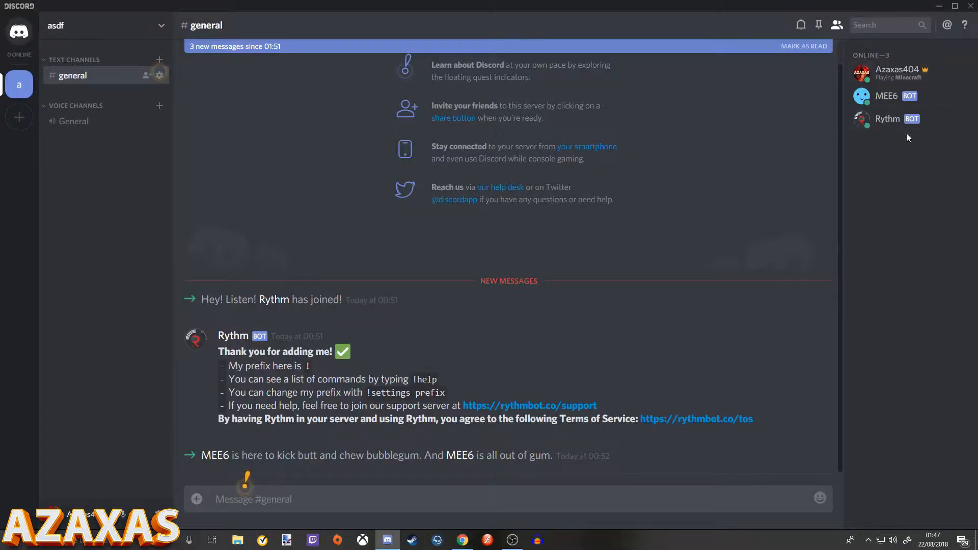
pyautogui.click(889, 120)
pyautogui.click(626, 202)
pyautogui.click(460, 542)
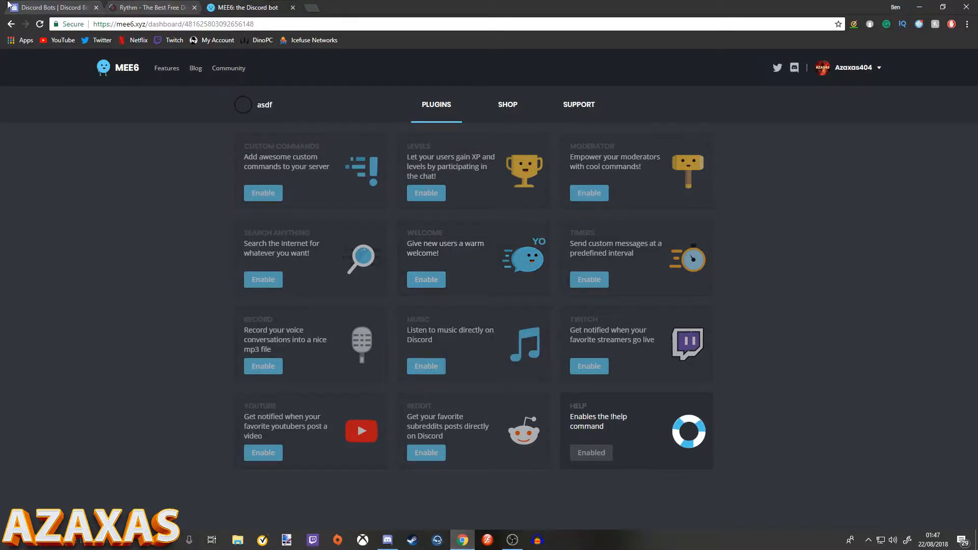
# - Close the Discord Bots and Rythm pages, and enable the Welcome plugin on the MEE6 dashboard
pyautogui.click(96, 8)
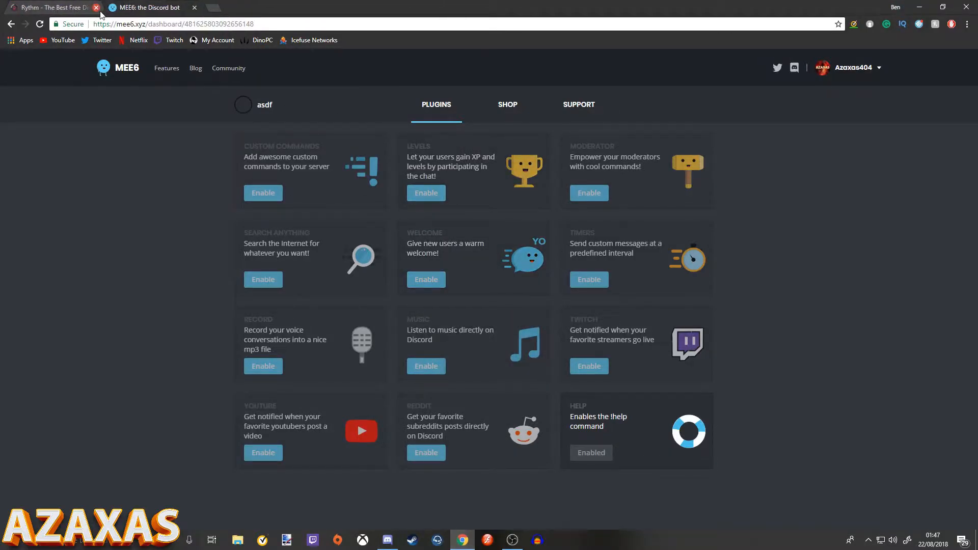
pyautogui.click(97, 7)
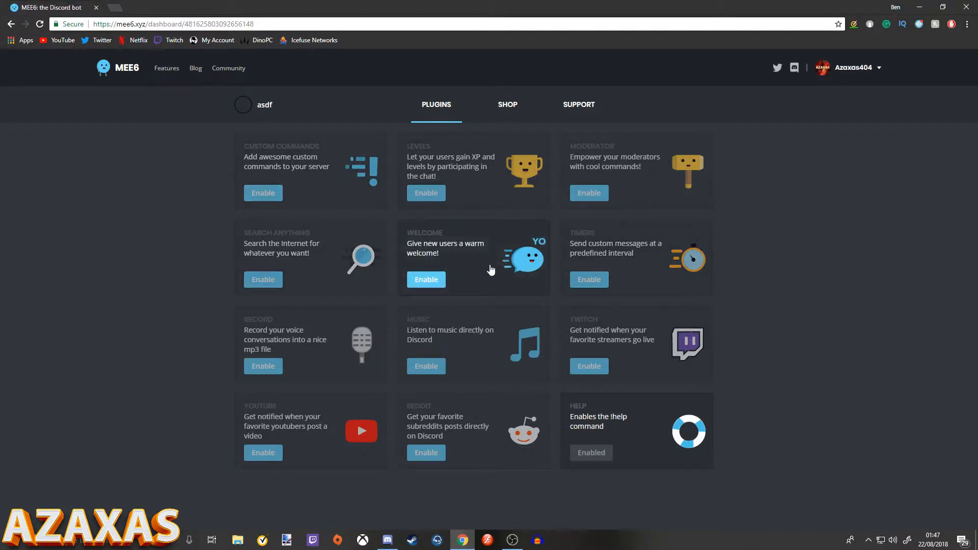
pyautogui.click(433, 281)
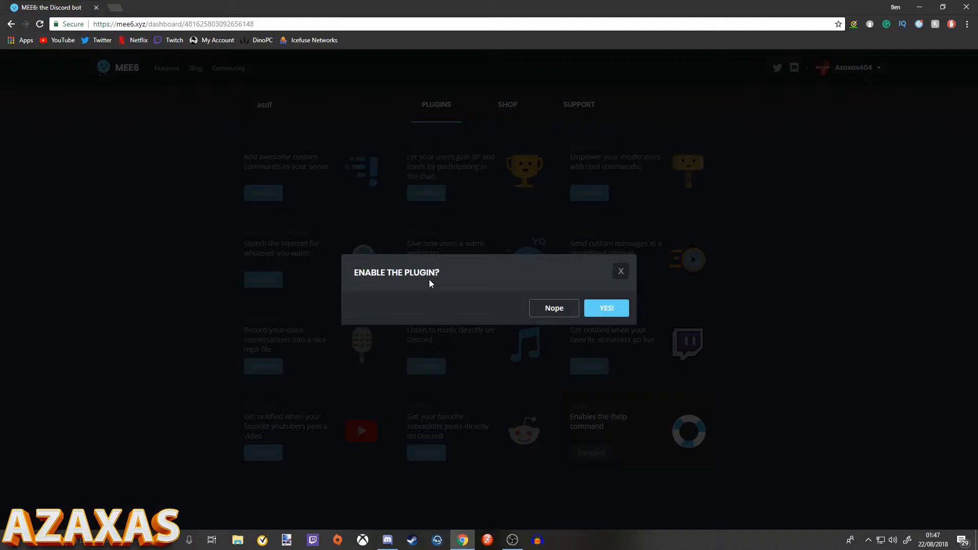
pyautogui.click(597, 311)
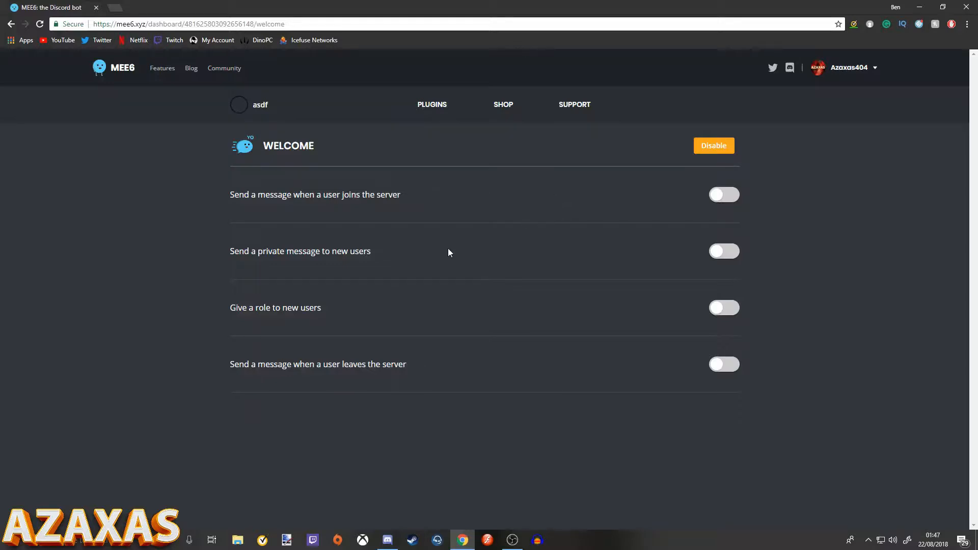
# - Turn on the private message to new users in the Welcome plugin, save the change, and return to the plugin overview
pyautogui.click(726, 252)
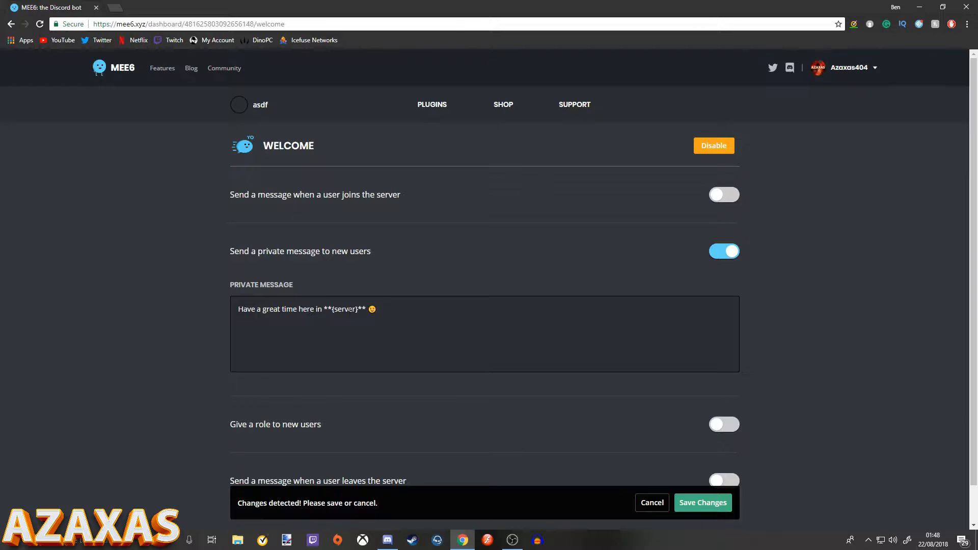
pyautogui.scroll(-1, 398, 307)
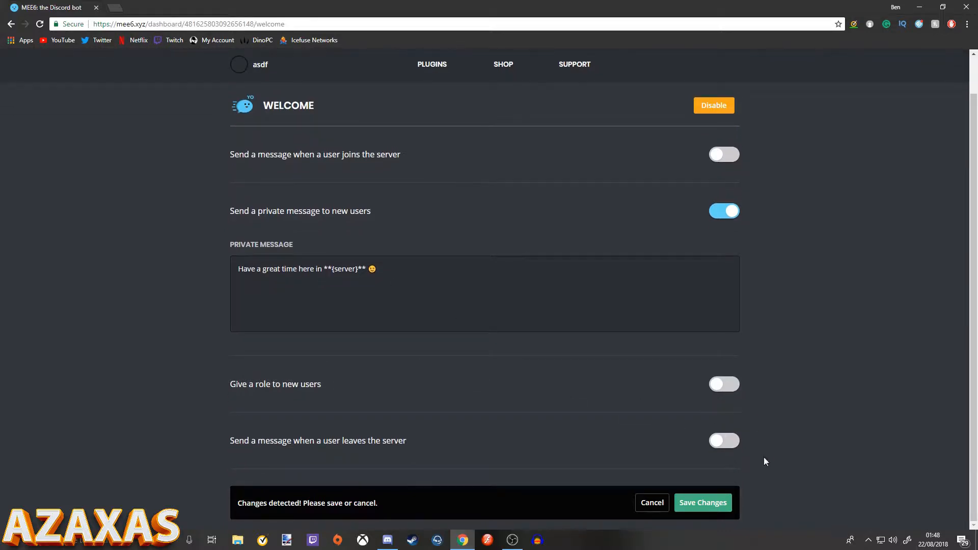
pyautogui.click(723, 503)
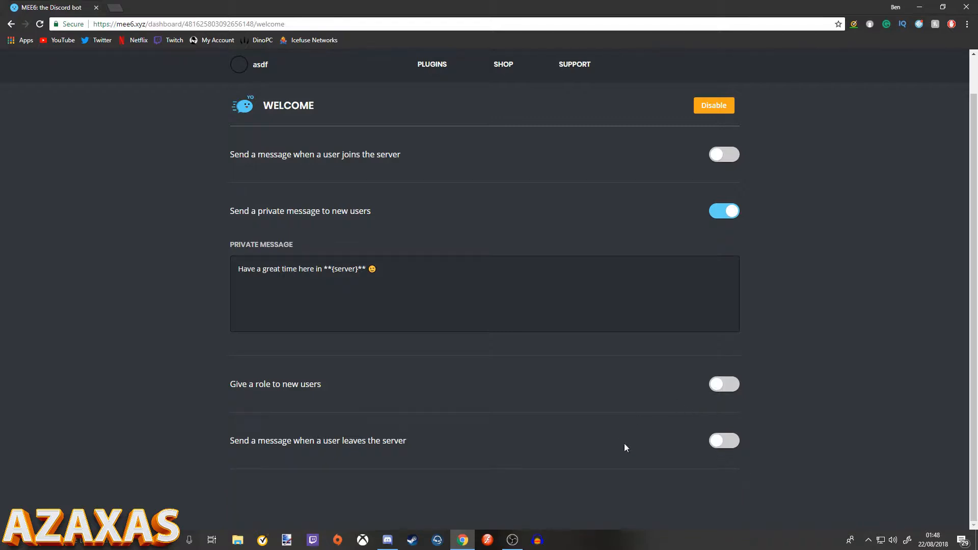
pyautogui.scroll(1, 527, 225)
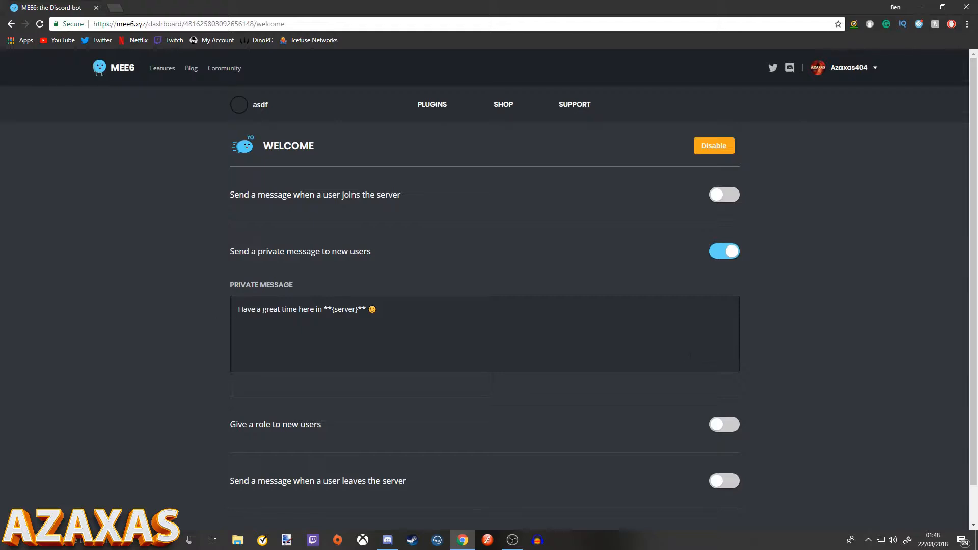
pyautogui.scroll(-1, 347, 225)
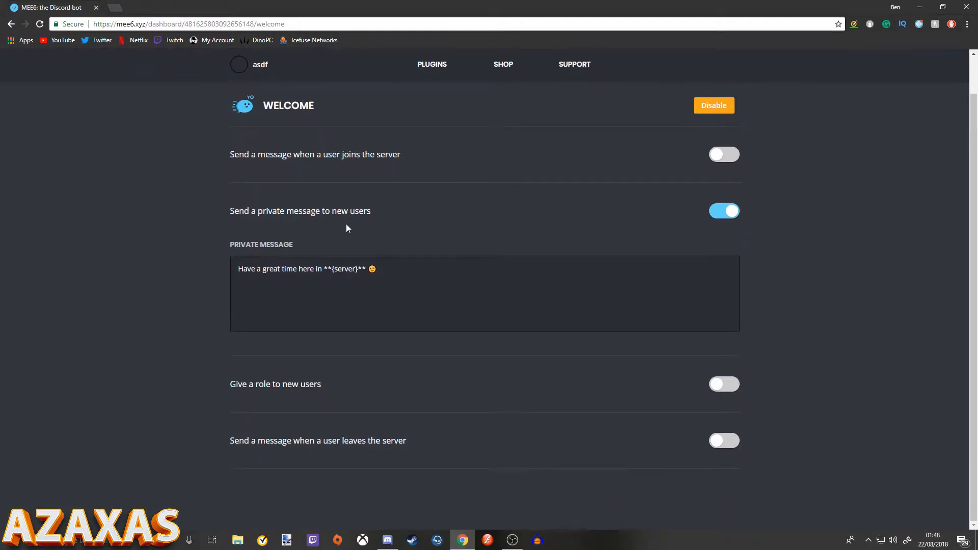
pyautogui.click(10, 24)
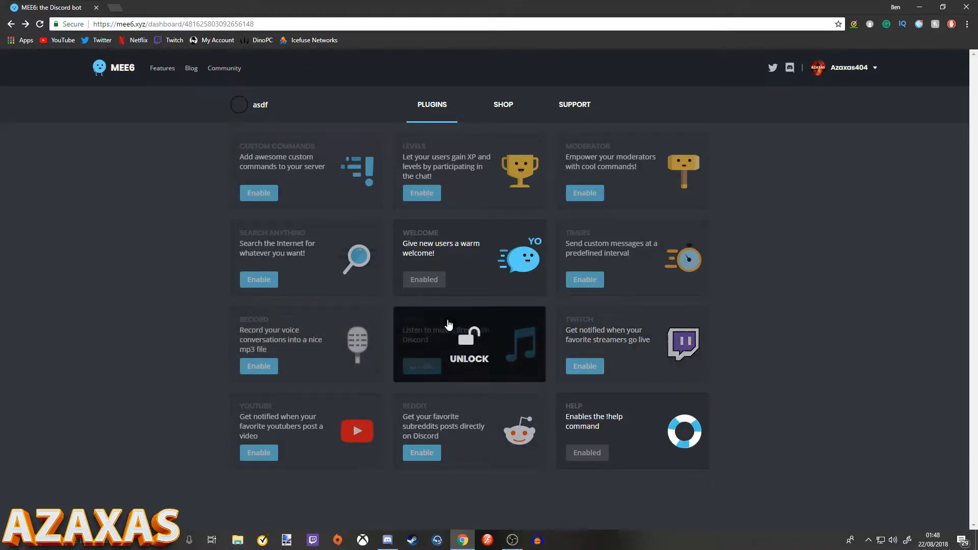
# - Switch to Discord and acknowledge all the beginner tips shown around the asdf server
pyautogui.click(388, 541)
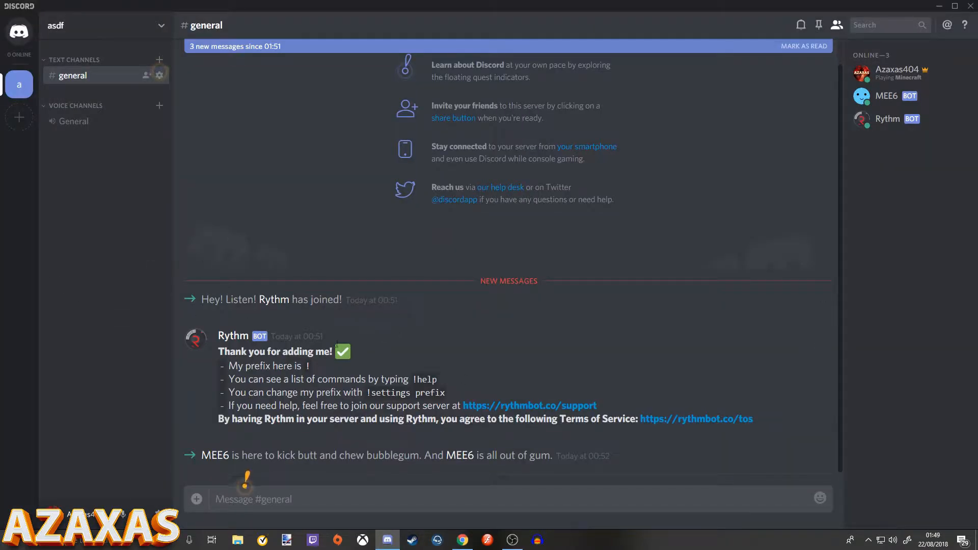
pyautogui.click(162, 75)
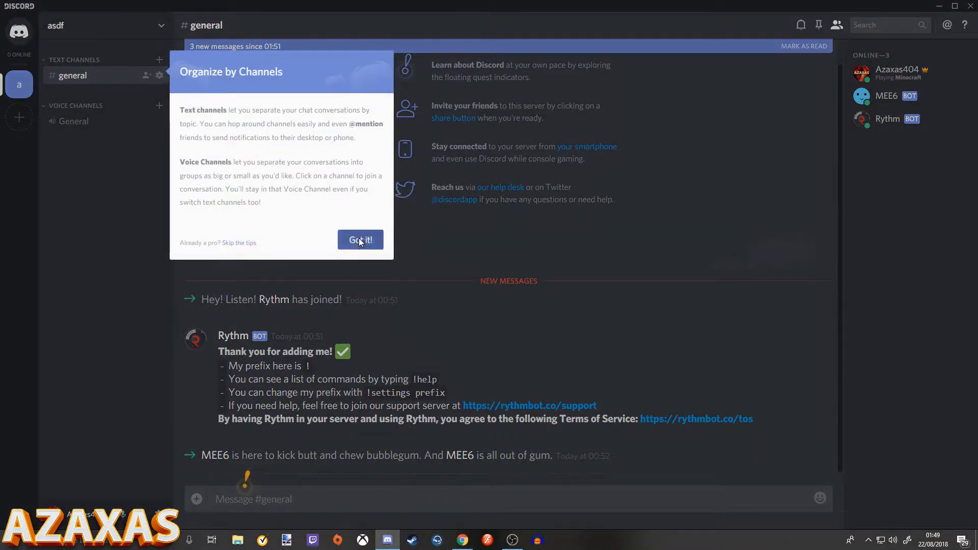
pyautogui.click(361, 239)
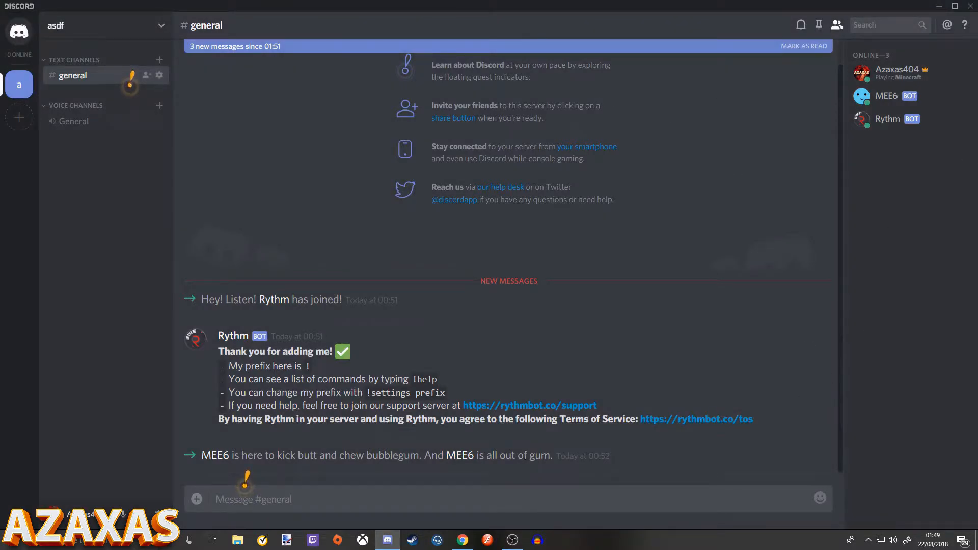
pyautogui.click(247, 479)
pyautogui.click(323, 448)
pyautogui.click(130, 88)
pyautogui.click(329, 225)
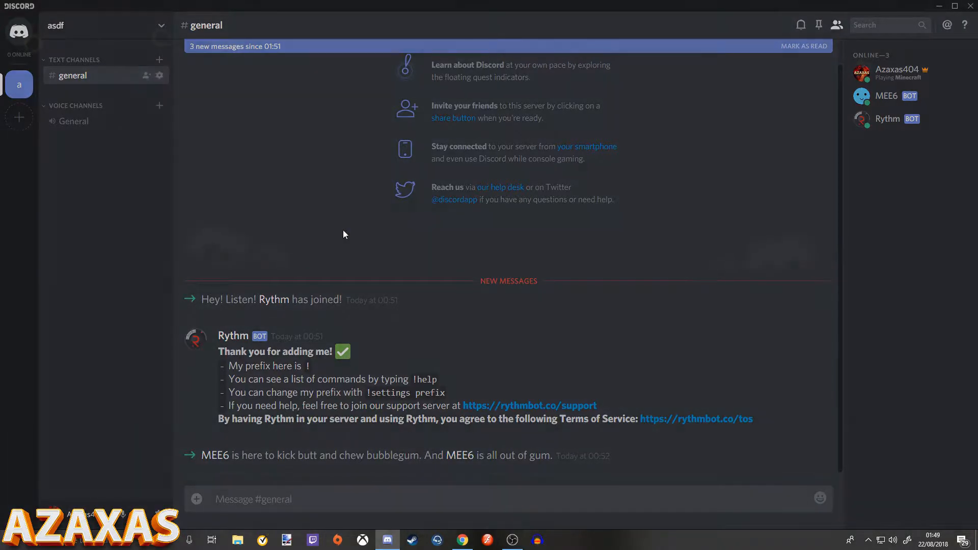
pyautogui.click(162, 37)
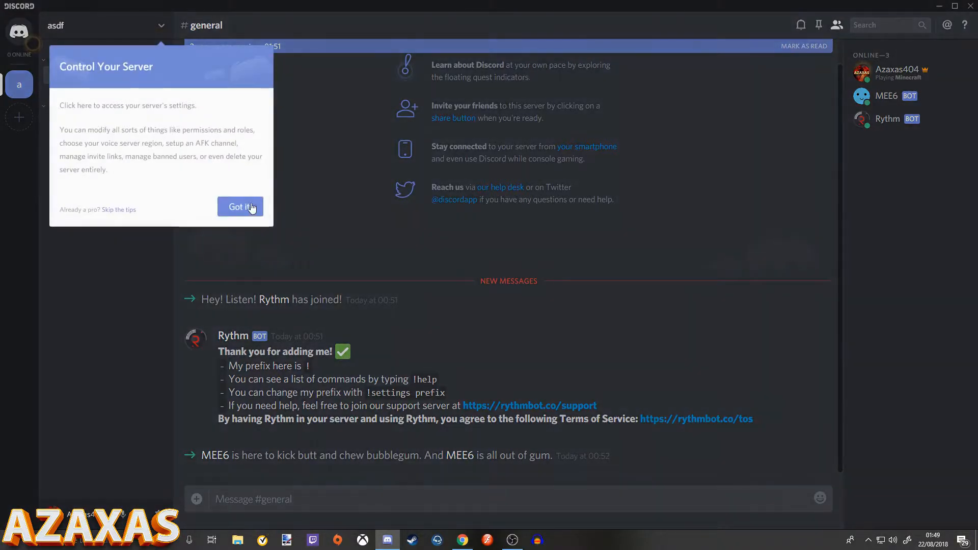
pyautogui.click(243, 208)
pyautogui.click(34, 45)
pyautogui.click(234, 169)
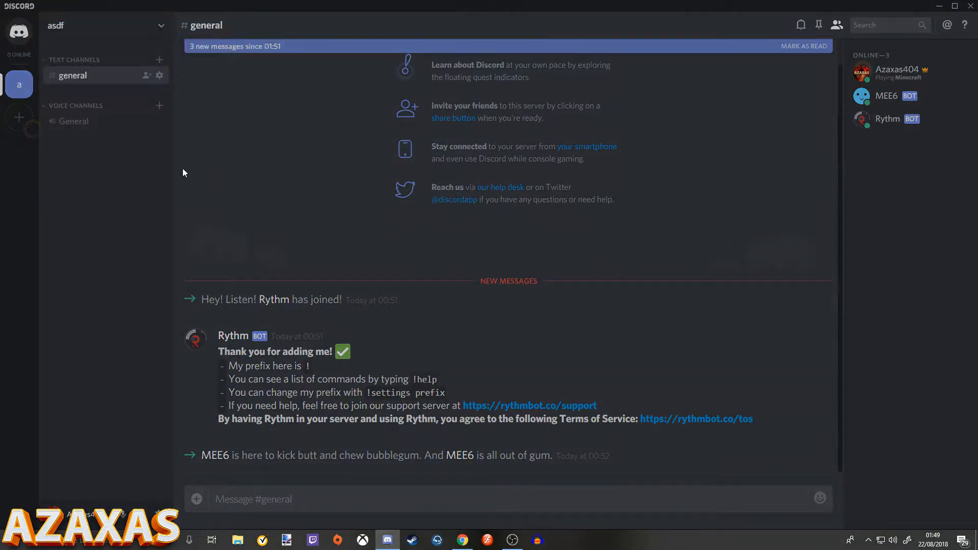
pyautogui.click(31, 130)
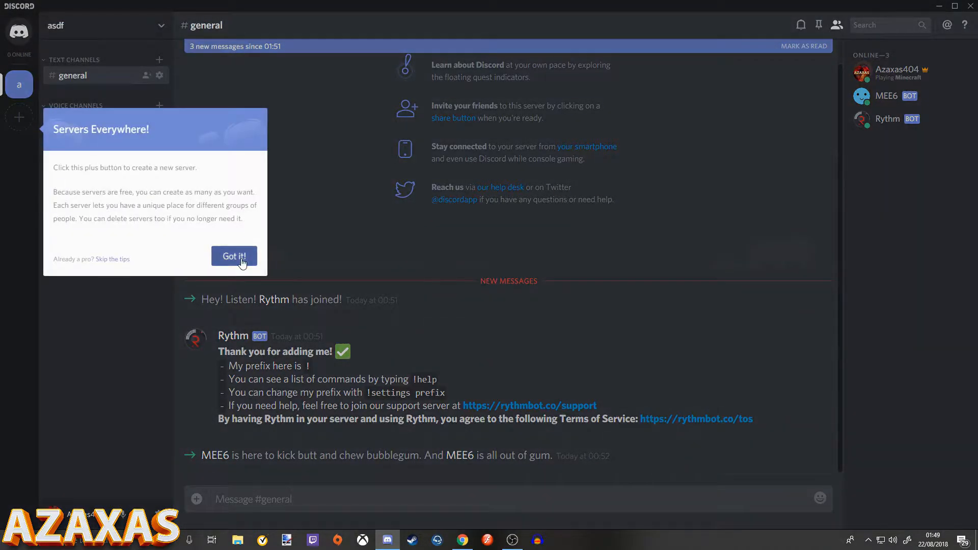
pyautogui.click(234, 257)
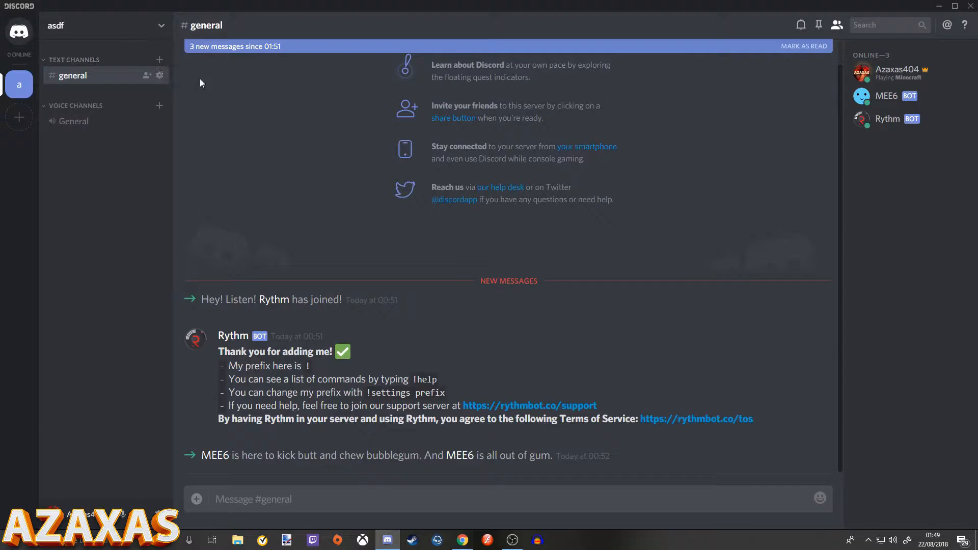
# - Set the new member messages channel to No New Member Messages in the asdf server settings and save the change
pyautogui.click(138, 25)
pyautogui.click(127, 79)
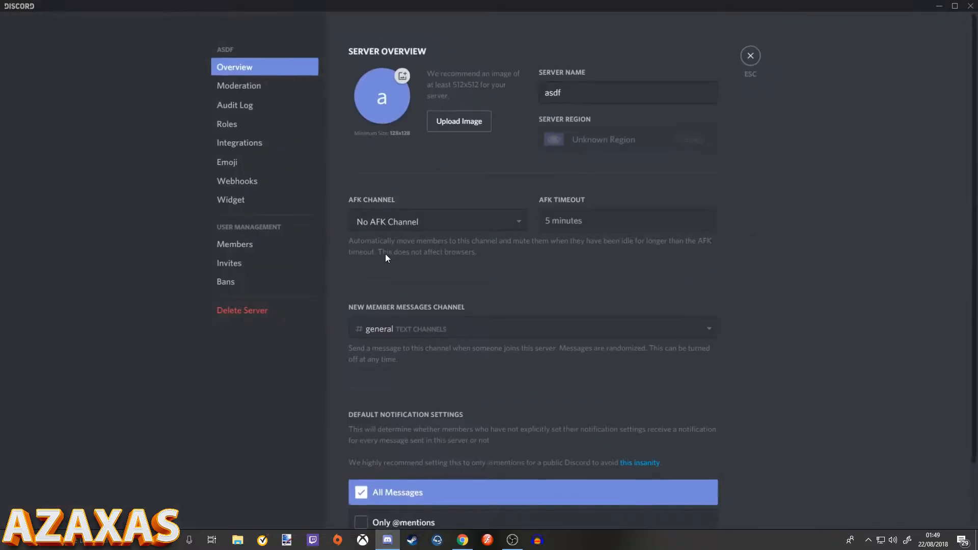
pyautogui.click(453, 331)
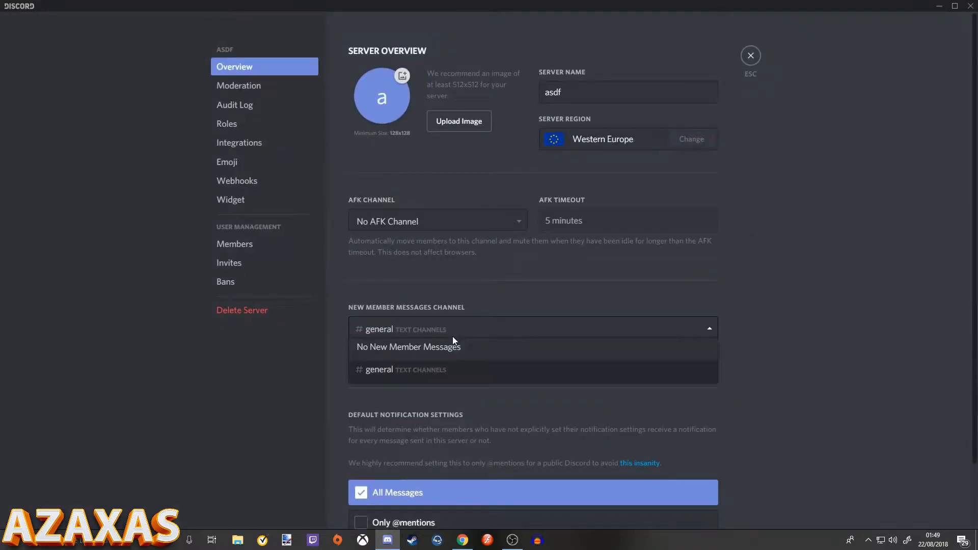
pyautogui.click(452, 343)
pyautogui.click(708, 500)
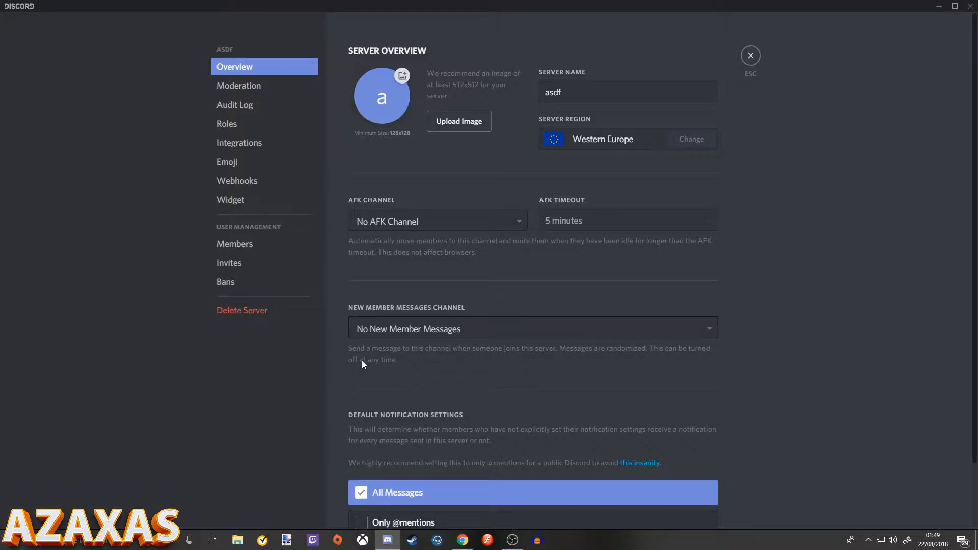
pyautogui.scroll(-3, 662, 379)
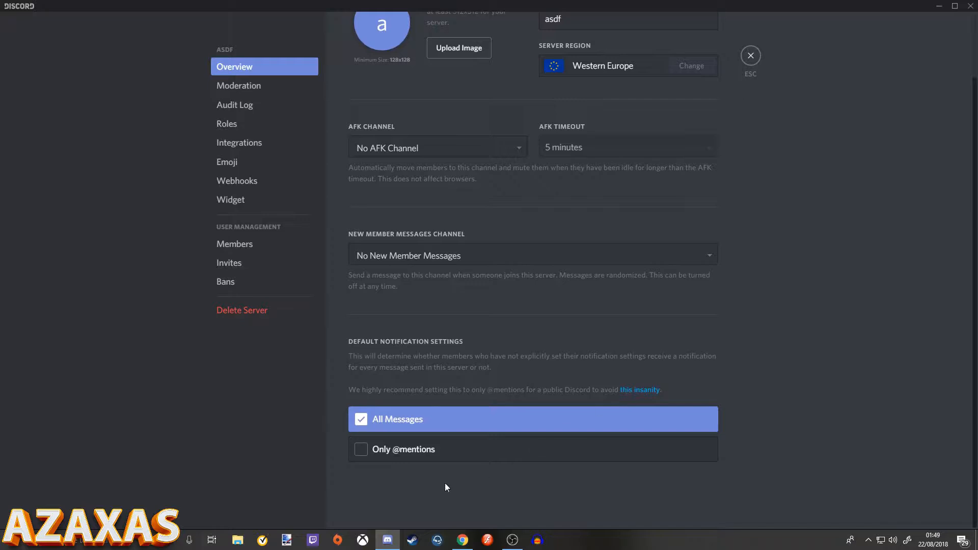
pyautogui.click(424, 458)
pyautogui.click(696, 503)
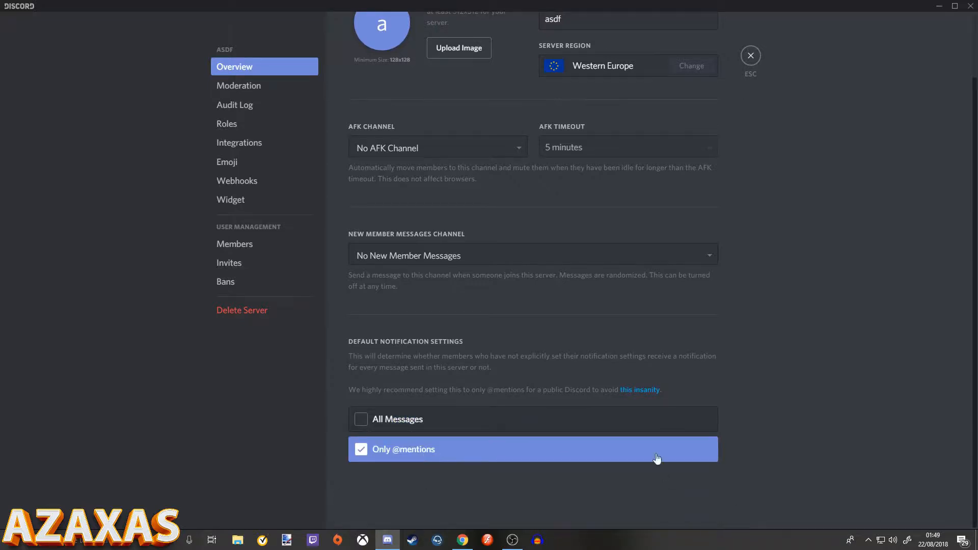
# - Leave the server settings and delete Rythm's join notice and its thank-you message from the general text channel
pyautogui.click(750, 55)
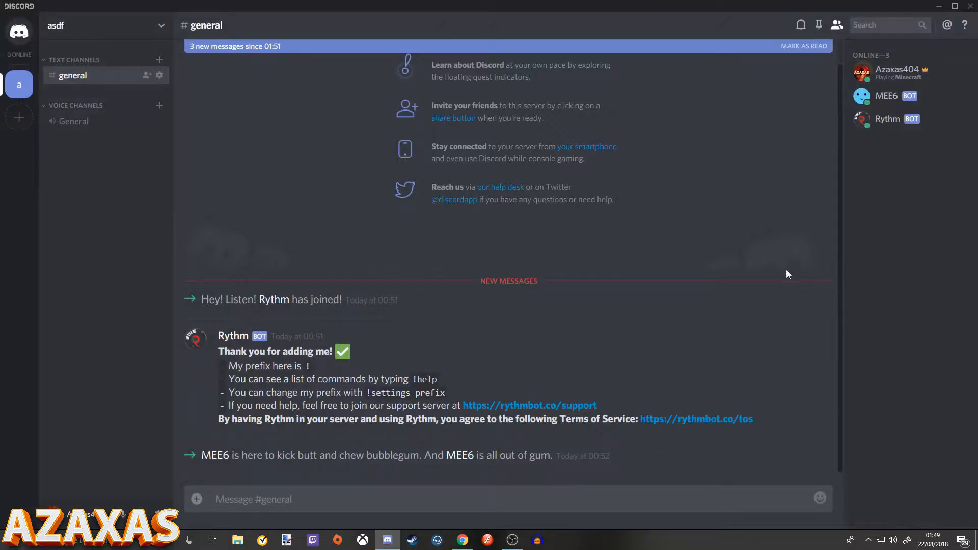
pyautogui.click(828, 301)
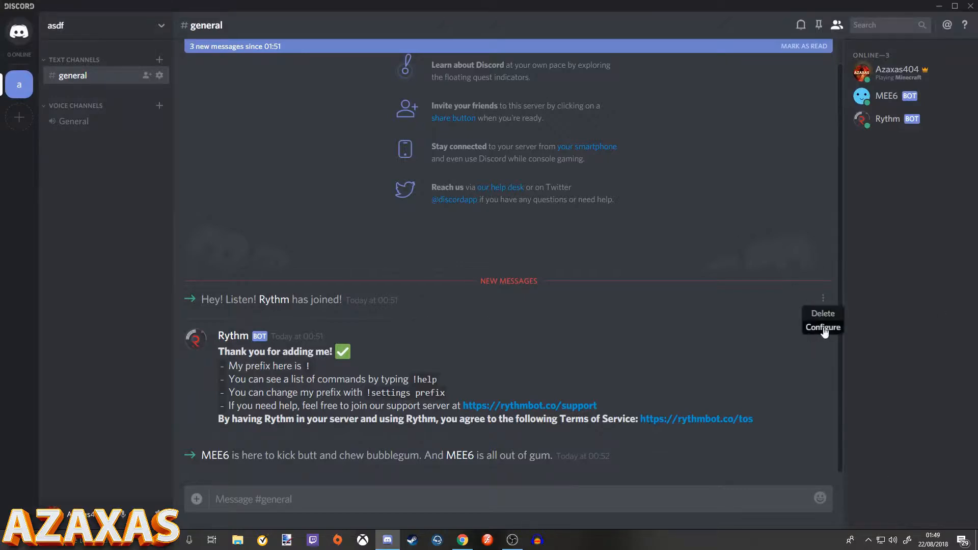
pyautogui.click(837, 314)
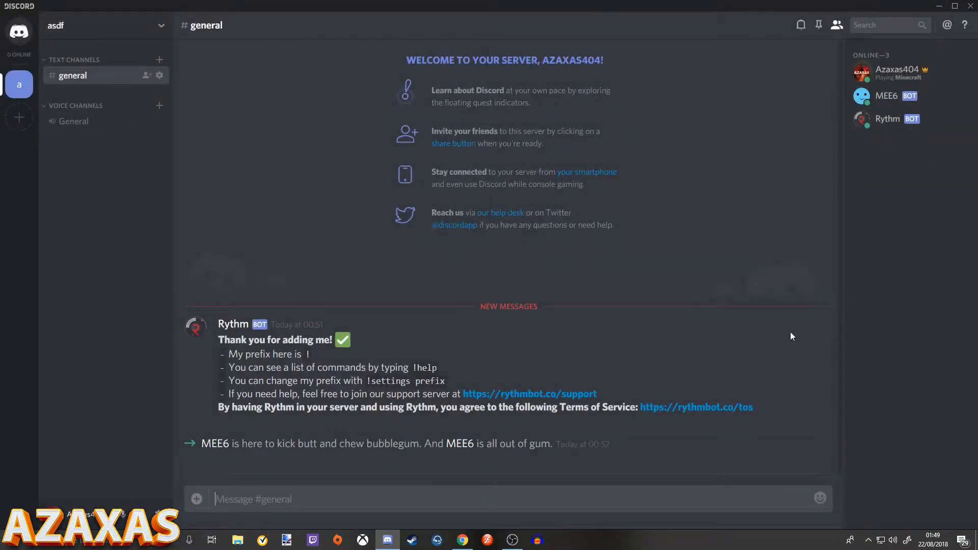
pyautogui.click(826, 339)
pyautogui.click(832, 373)
pyautogui.click(823, 338)
pyautogui.click(830, 371)
pyautogui.click(574, 404)
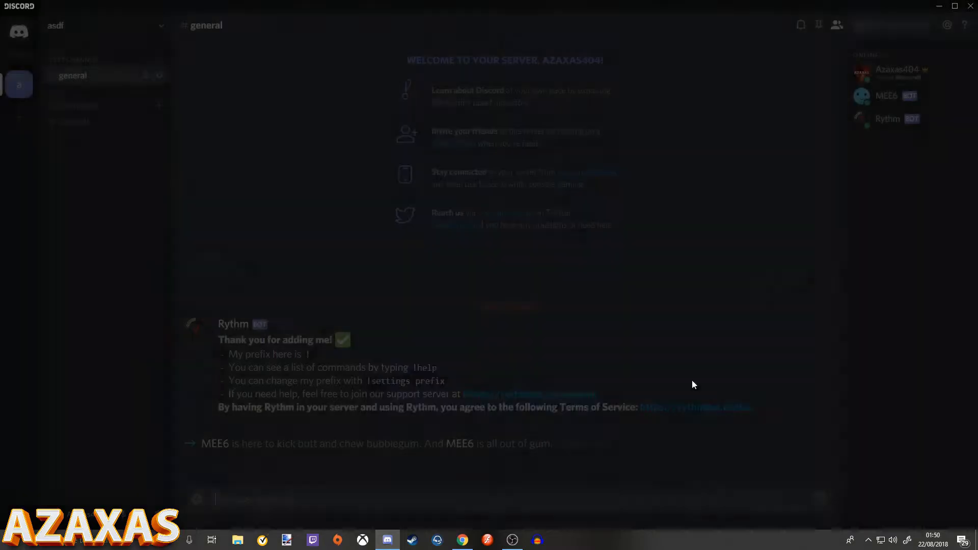
# - Delete MEE6's join notice from the general text channel
pyautogui.click(824, 323)
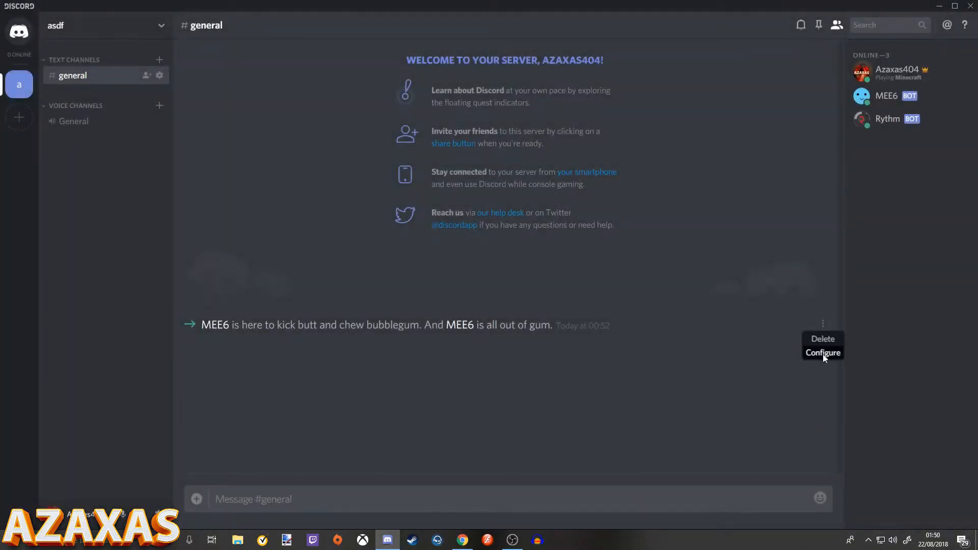
pyautogui.click(824, 354)
pyautogui.press('Escape')
pyautogui.click(824, 323)
pyautogui.click(823, 338)
pyautogui.click(562, 326)
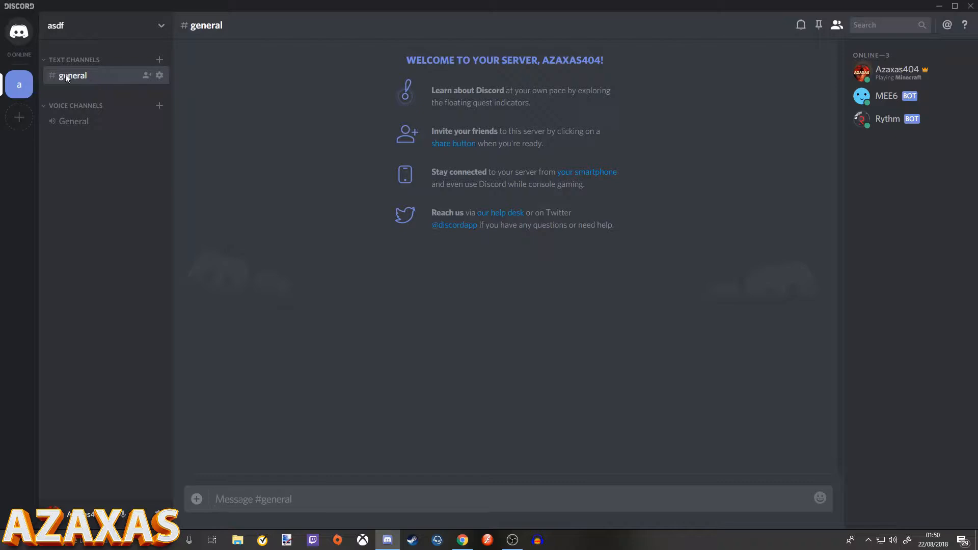
# - Rename the general text channel to welcome, save the change and leave the channel settings
pyautogui.click(159, 75)
pyautogui.write('we')
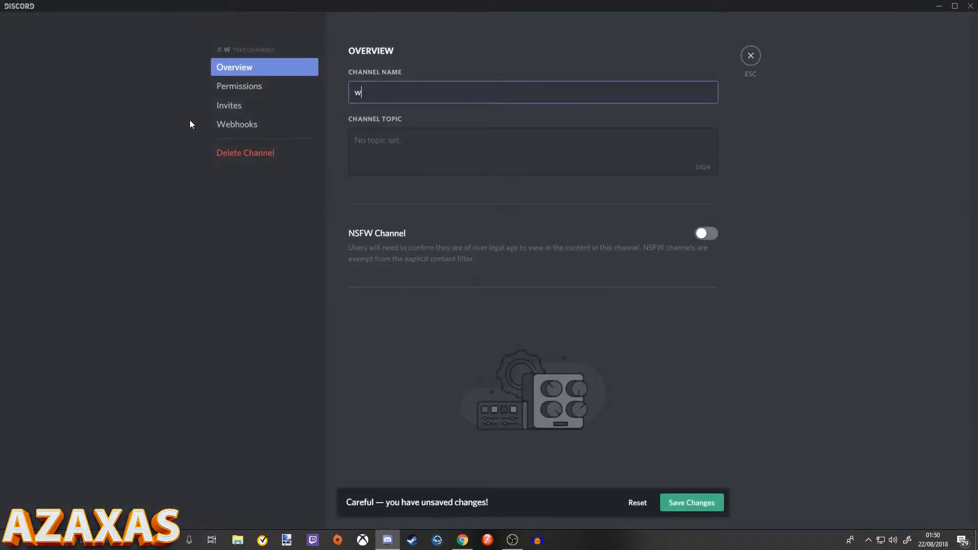
pyautogui.press('BackSpace')
pyautogui.press('BackSpace')
pyautogui.write('w')
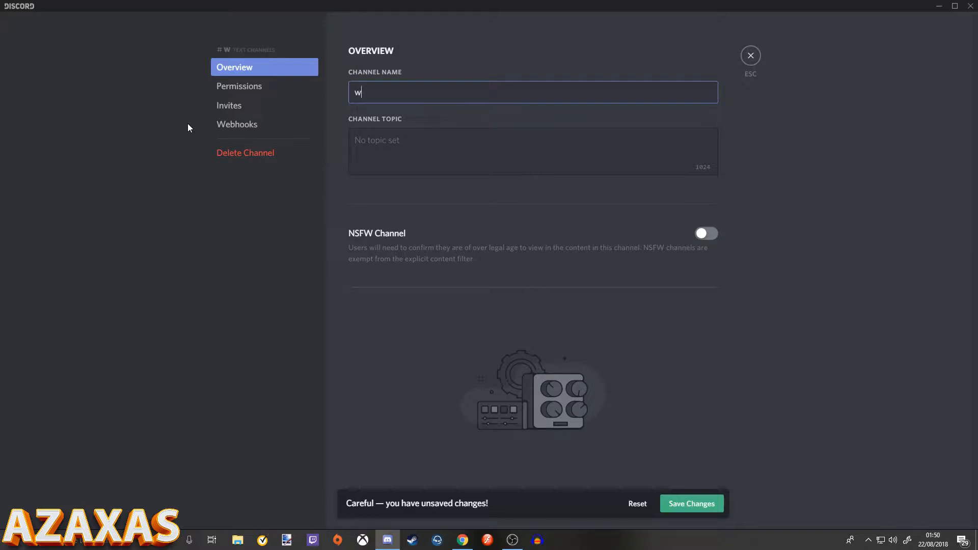
pyautogui.write('elcome')
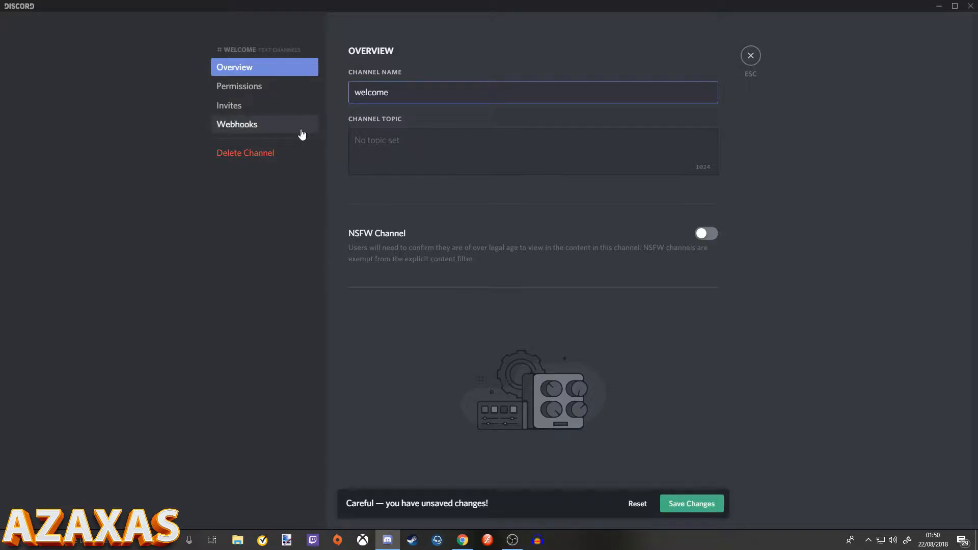
pyautogui.write('wwwww')
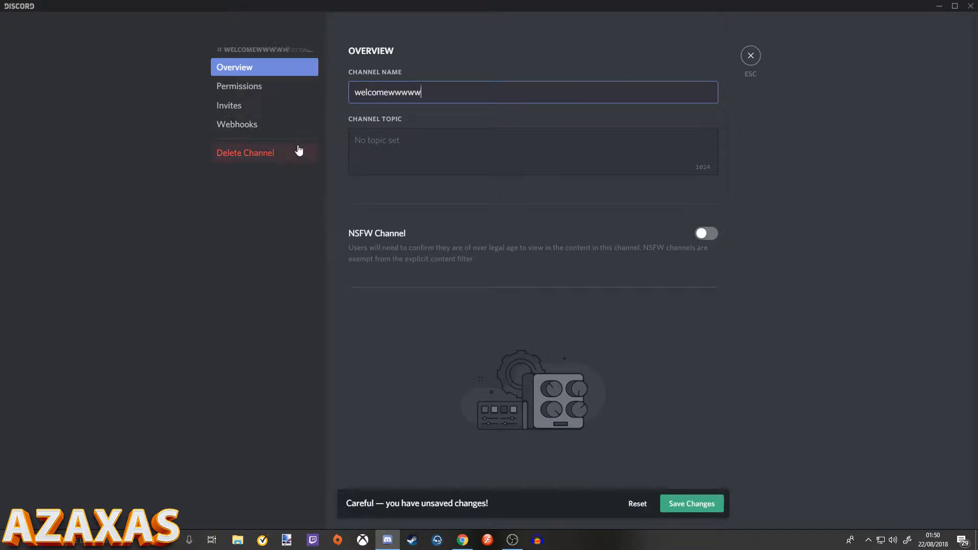
pyautogui.press('BackSpace')
pyautogui.press('BackSpace')
pyautogui.press('BackSpace')
pyautogui.press('BackSpace')
pyautogui.press('BackSpace')
pyautogui.press('BackSpace')
pyautogui.click(678, 506)
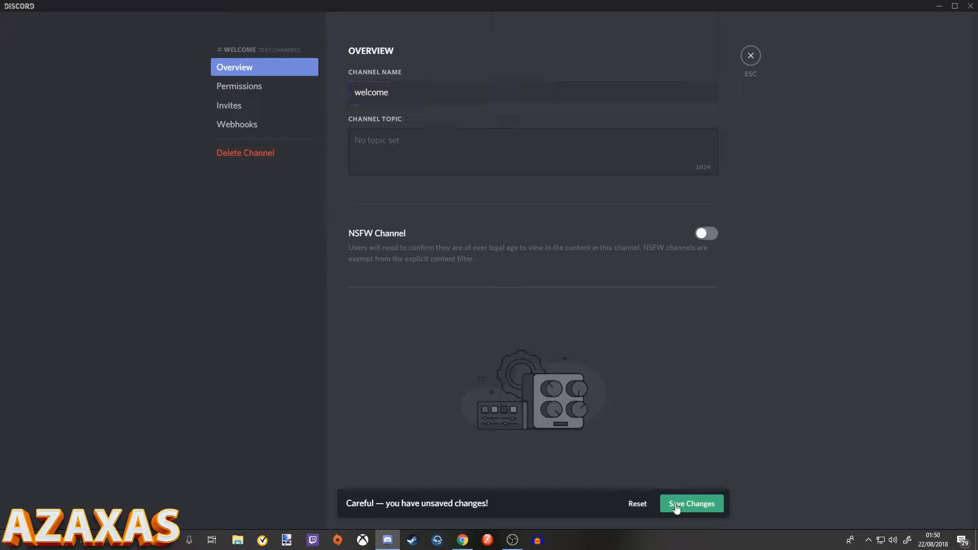
pyautogui.click(751, 57)
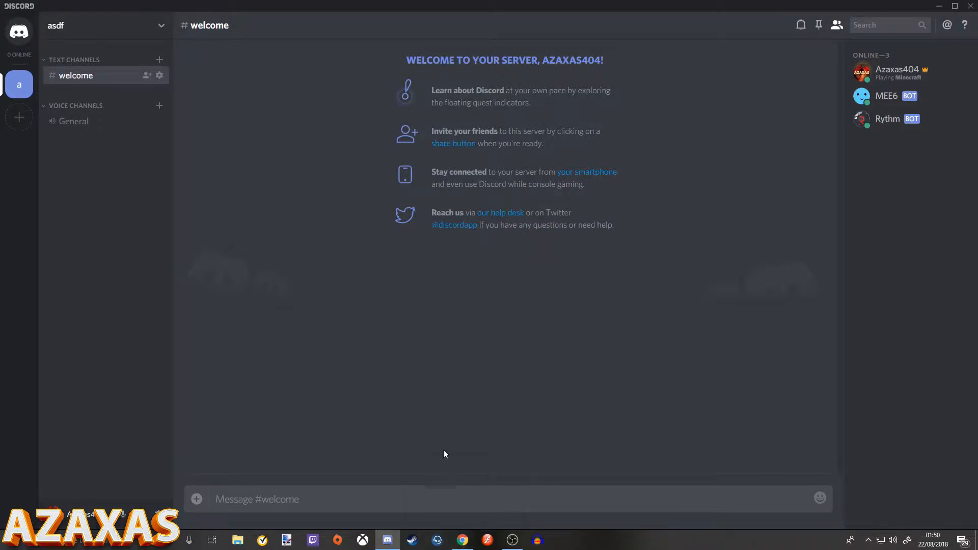
# - Switch to Chrome and search Google Images for "welcome png hd" in a new tab
pyautogui.click(462, 540)
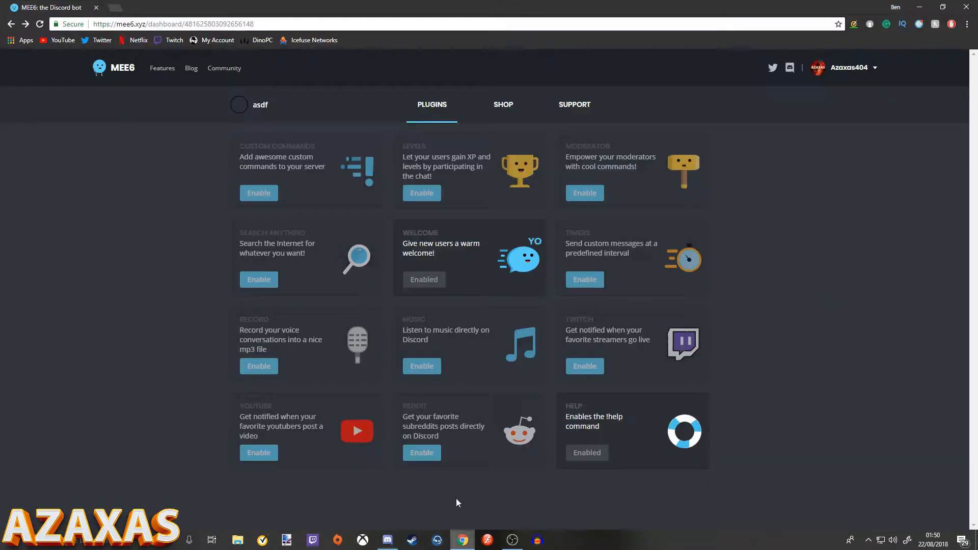
pyautogui.click(118, 8)
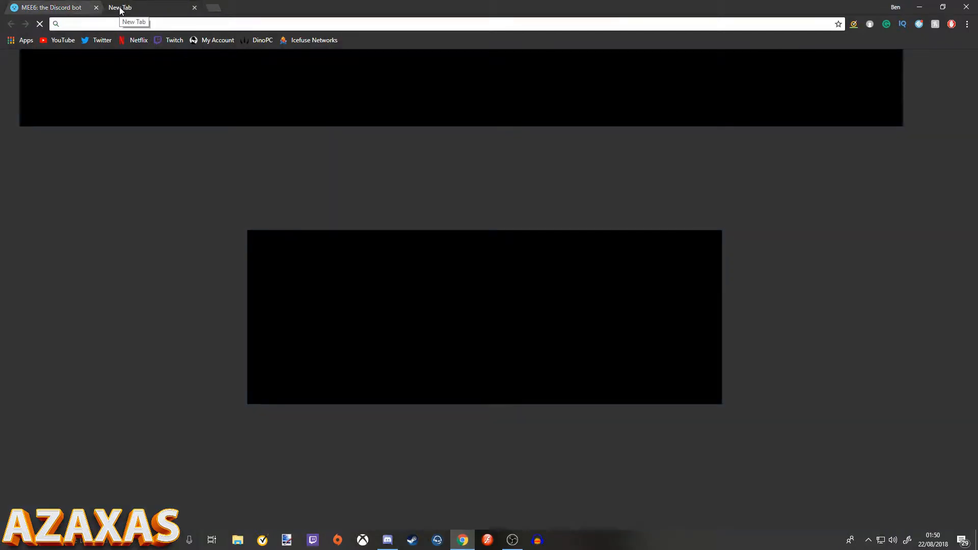
pyautogui.write('welcome ')
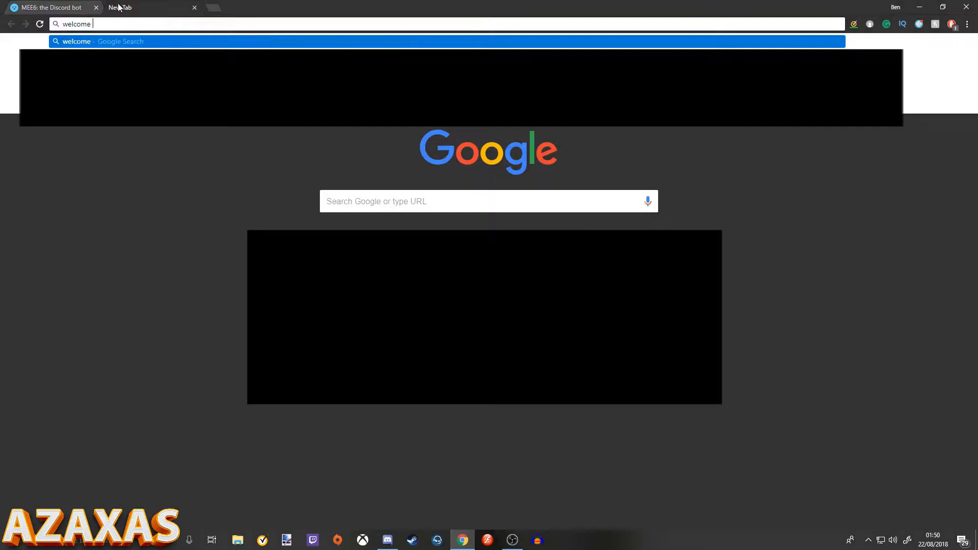
pyautogui.write('png hd')
pyautogui.press('Return')
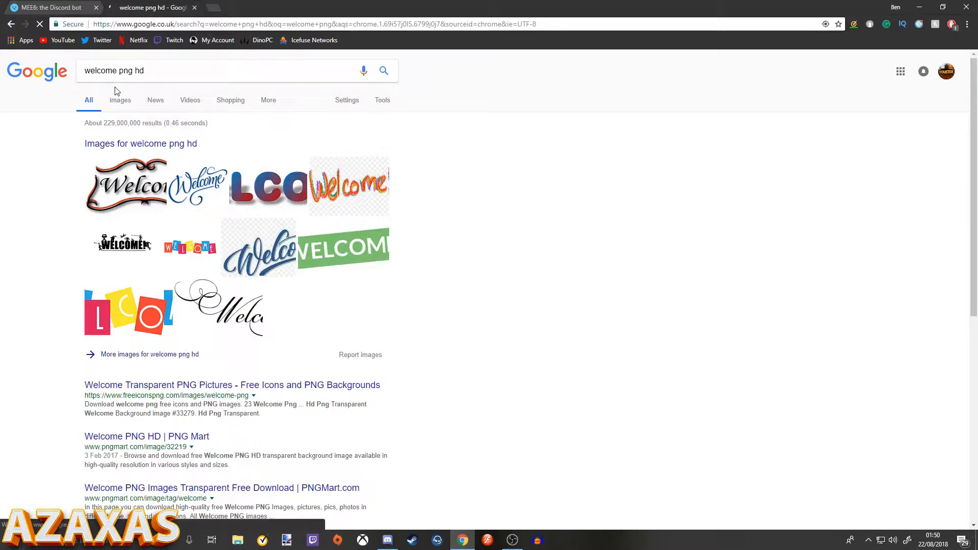
pyautogui.click(121, 101)
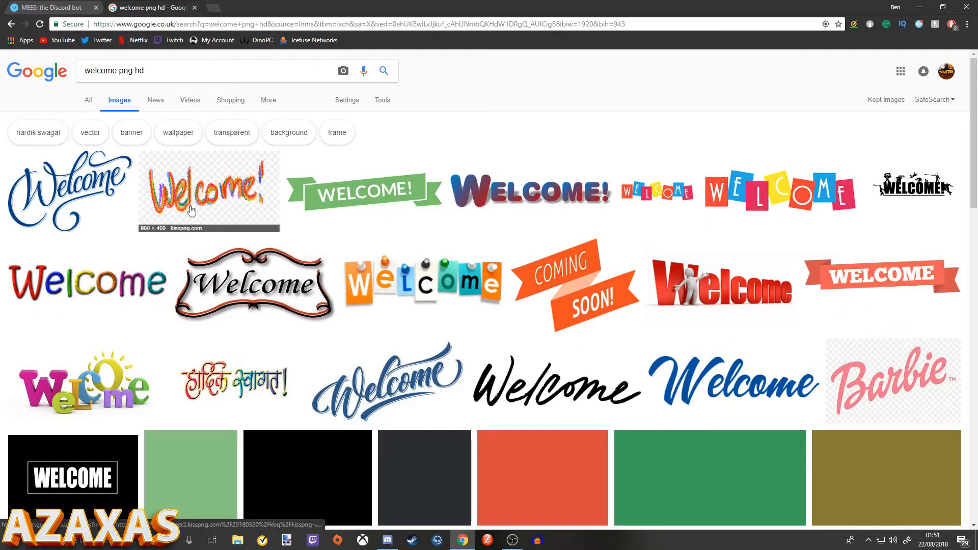
# - Browse the image results and copy the green WELCOME! ribbon banner from PNG Mart
pyautogui.scroll(-2, 379, 283)
pyautogui.scroll(-8, 378, 283)
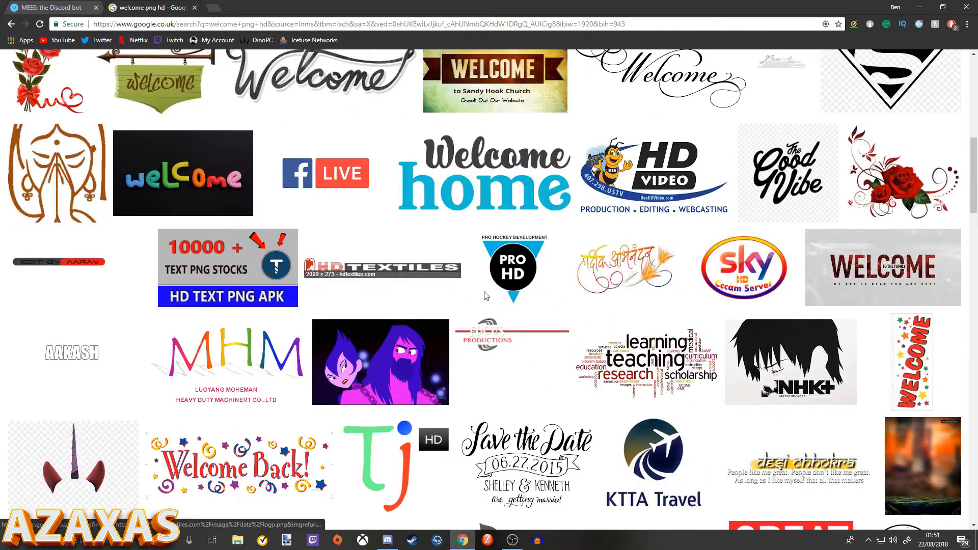
pyautogui.scroll(2, 222, 292)
pyautogui.scroll(7, 223, 292)
pyautogui.scroll(1, 337, 285)
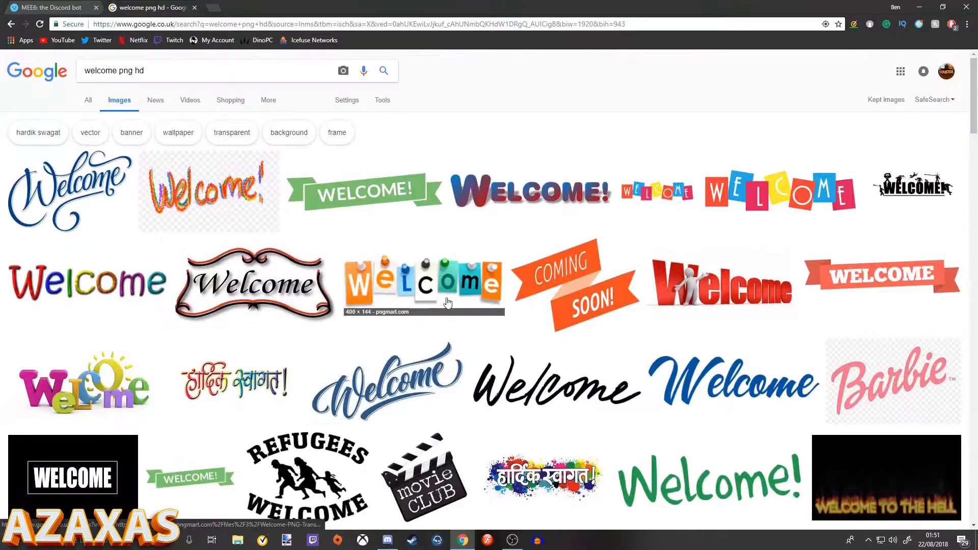
pyautogui.click(384, 185)
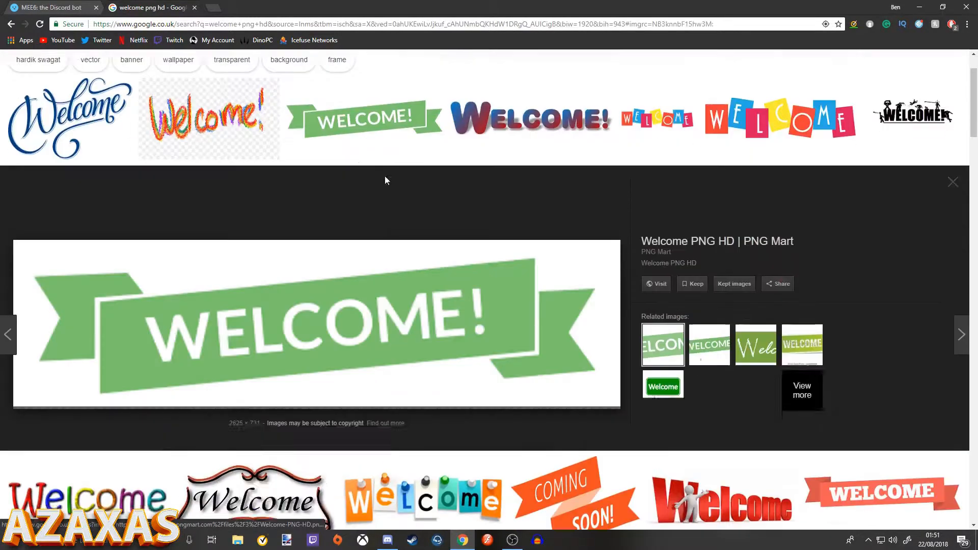
pyautogui.rightClick(365, 302)
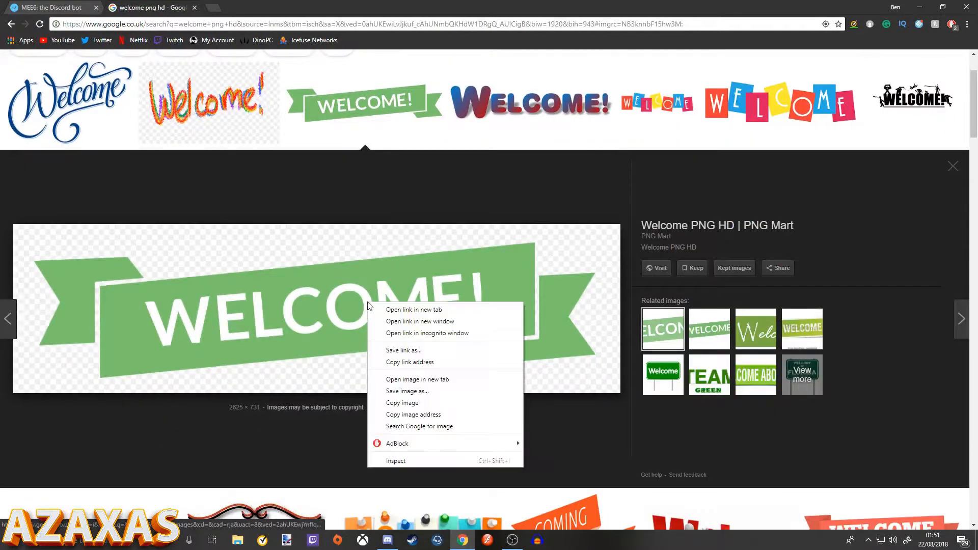
pyautogui.click(399, 403)
# - Switch to Discord and upload the copied welcome banner to the welcome channel without a comment
pyautogui.click(387, 540)
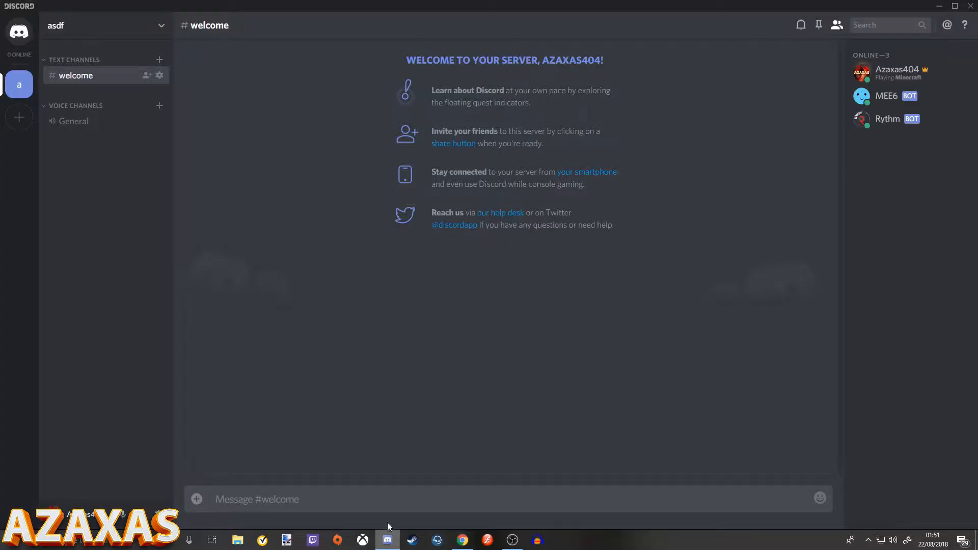
pyautogui.click(390, 506)
pyautogui.hotkey('ctrl', 'v')
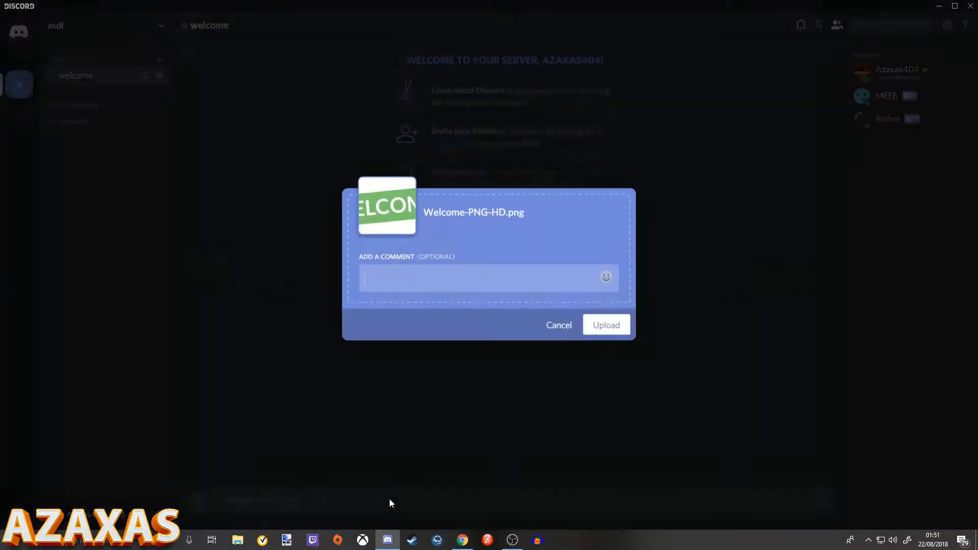
pyautogui.click(605, 323)
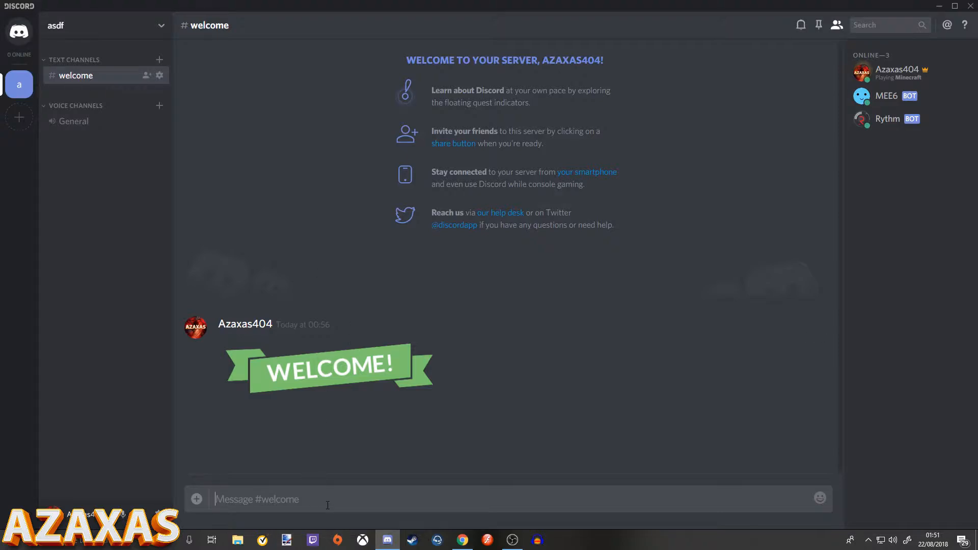
# - Post the message "WELCOME TO MY SERVER" in bold italics below the banner in the welcome channel
pyautogui.write('***')
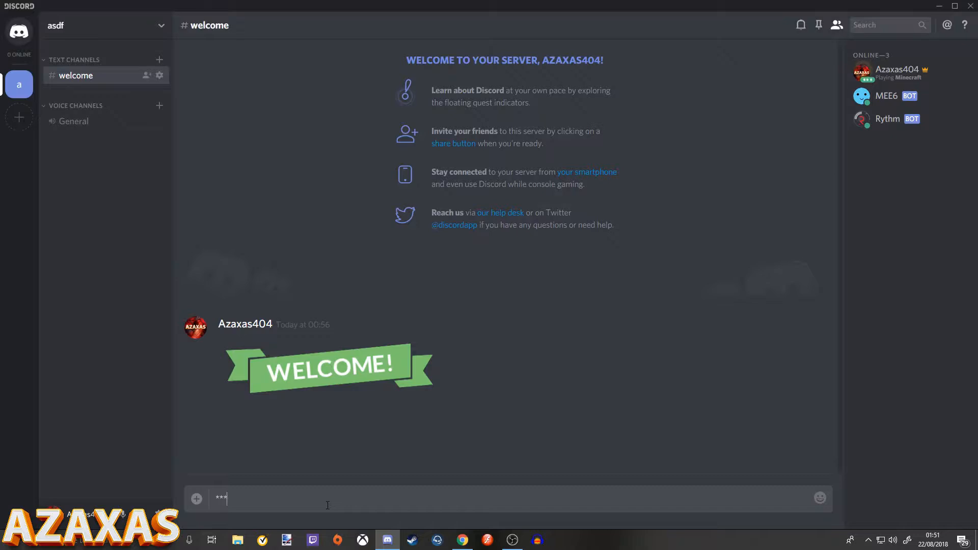
pyautogui.write('**WELCOME TO MY SERVER***')
pyautogui.press('Return')
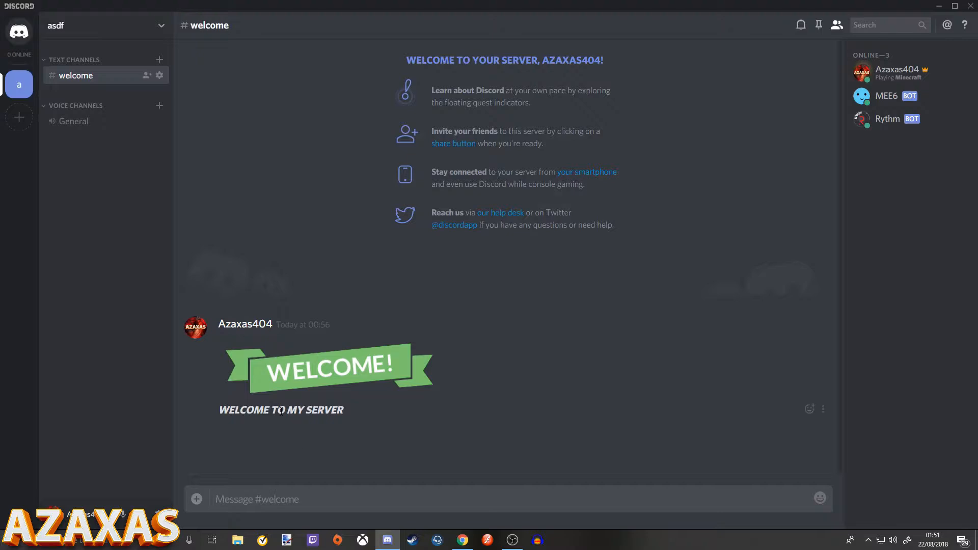
pyautogui.moveTo(214, 414); pyautogui.dragTo(326, 407)
pyautogui.click(327, 407)
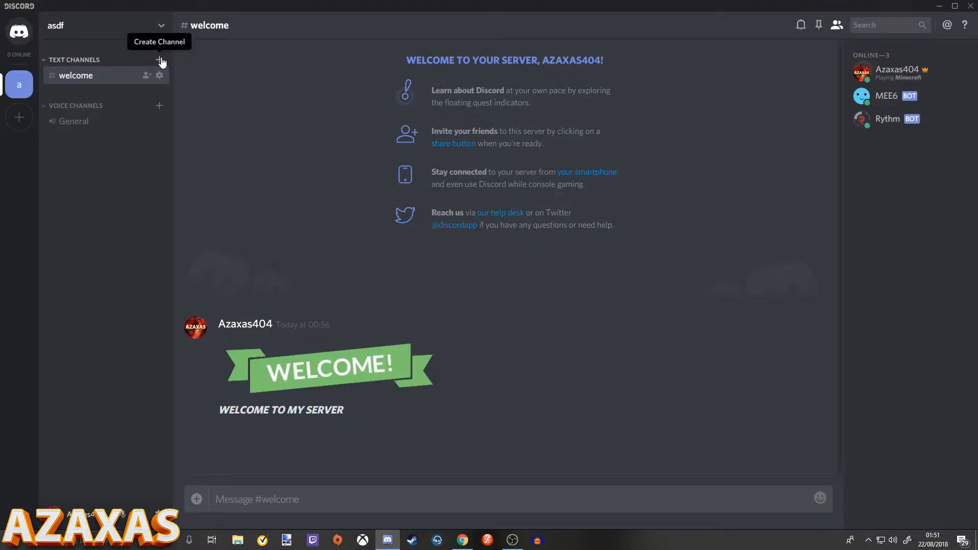
# - Rename the Text Channels category to Dashboard, save the change and leave the category settings
pyautogui.rightClick(126, 64)
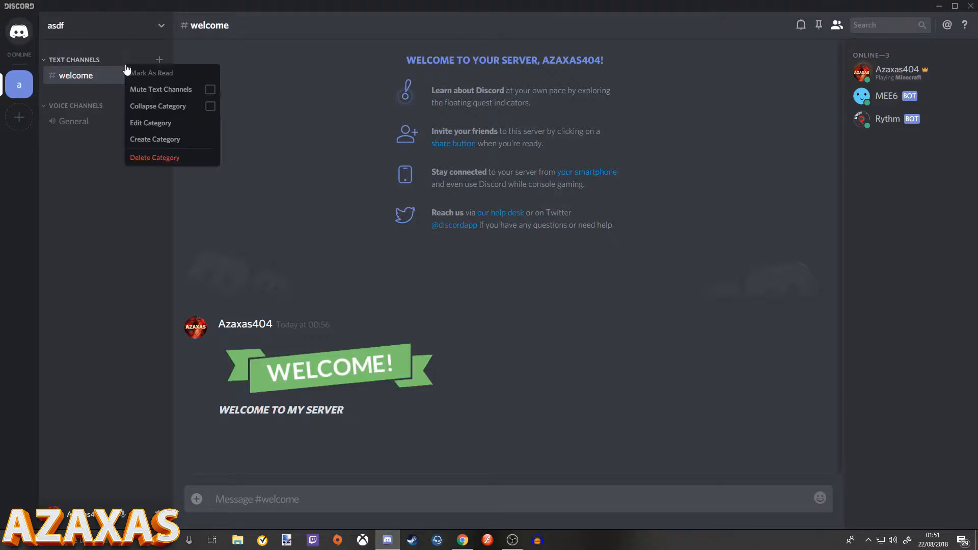
pyautogui.click(174, 122)
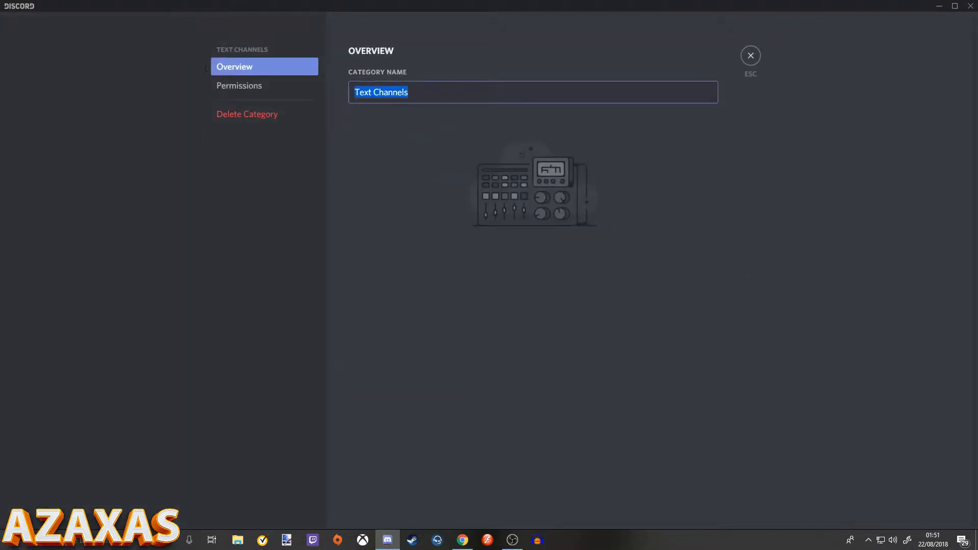
pyautogui.write('DASHBO')
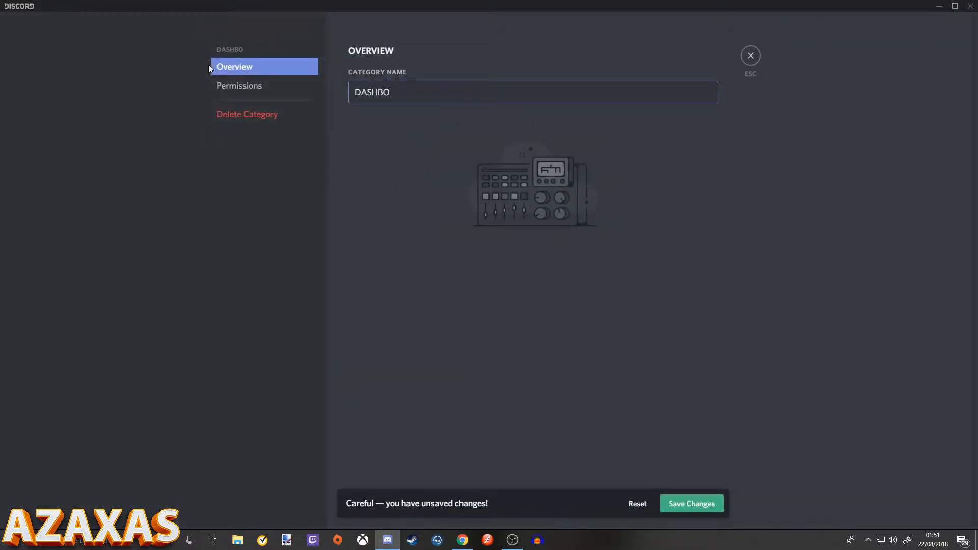
pyautogui.press('BackSpace')
pyautogui.press('BackSpace')
pyautogui.press('BackSpace')
pyautogui.press('BackSpace')
pyautogui.press('BackSpace')
pyautogui.press('BackSpace')
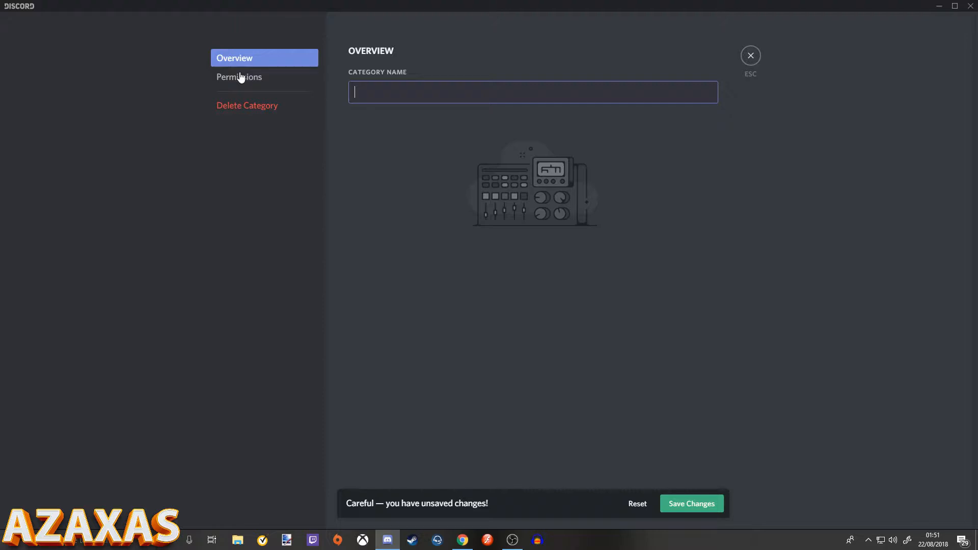
pyautogui.write('Dashboa')
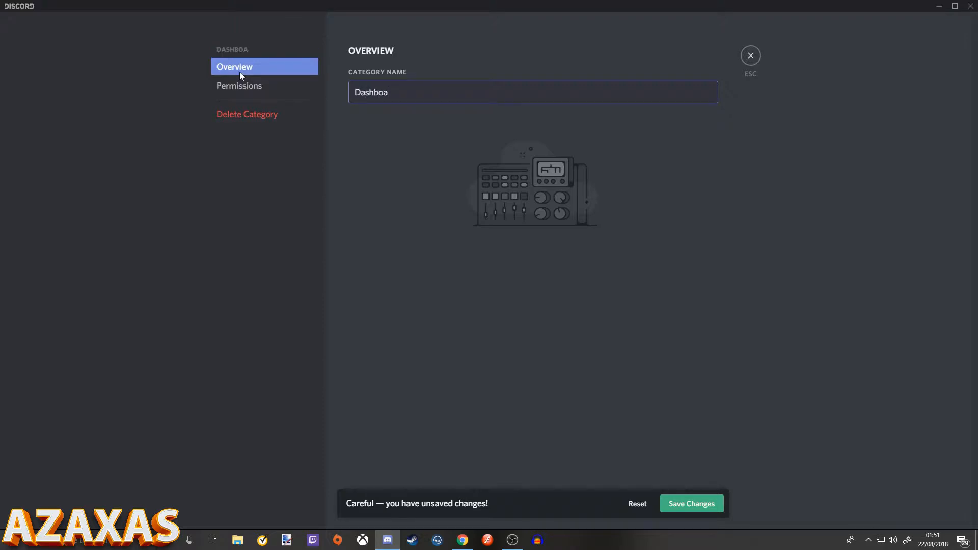
pyautogui.write('rd')
pyautogui.click(693, 504)
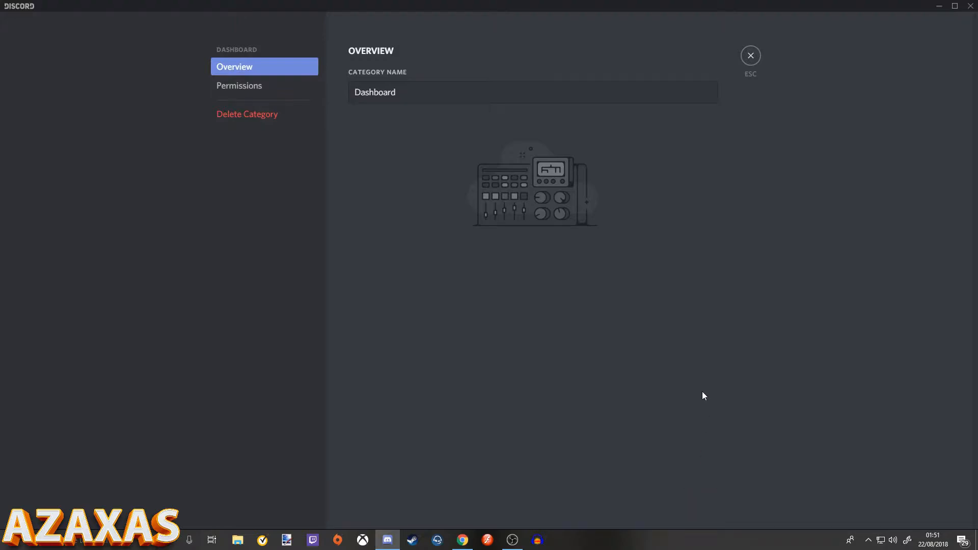
pyautogui.click(750, 57)
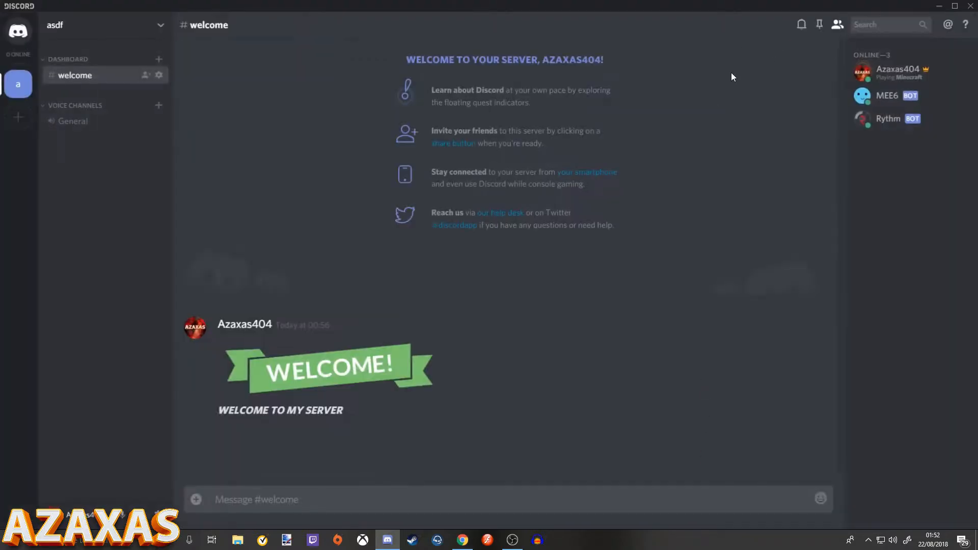
# - Create a text channel named rules in the Dashboard category and open it
pyautogui.click(158, 60)
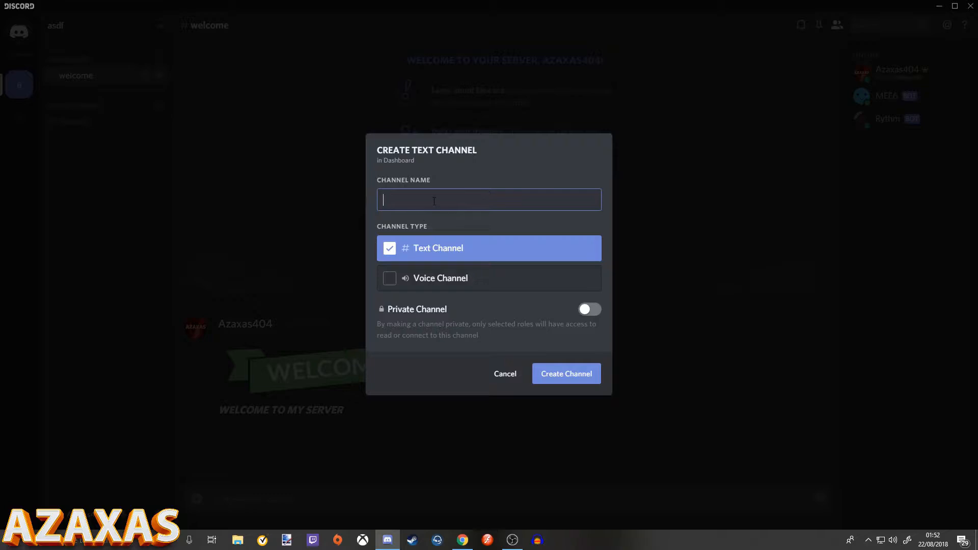
pyautogui.write('uol')
pyautogui.write('les')
pyautogui.click(551, 375)
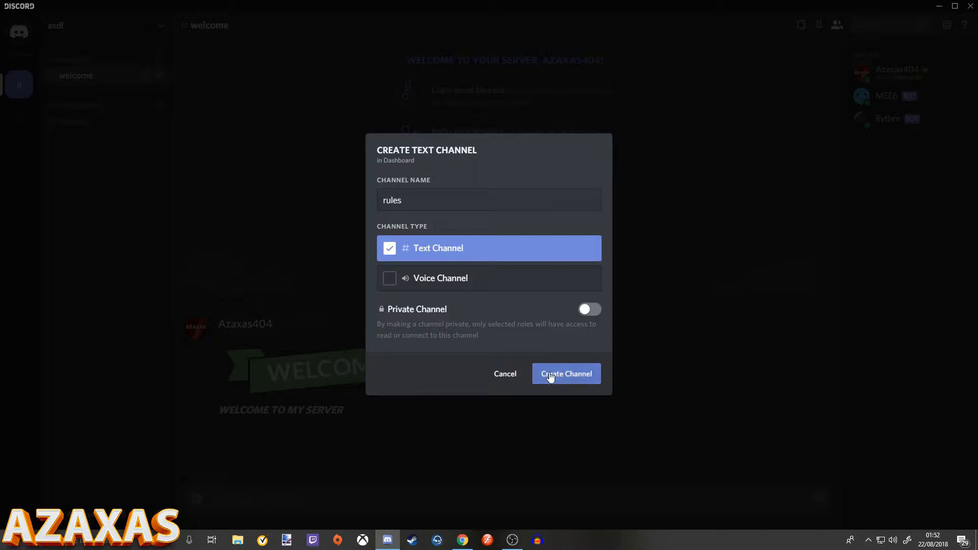
pyautogui.click(101, 94)
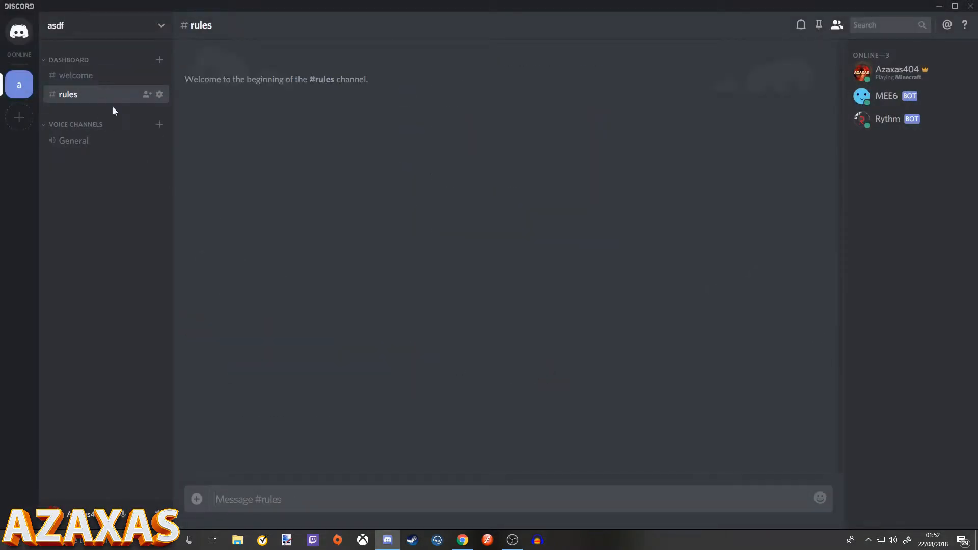
# - Look over the welcome channel and preview its WELCOME! banner image
pyautogui.click(75, 75)
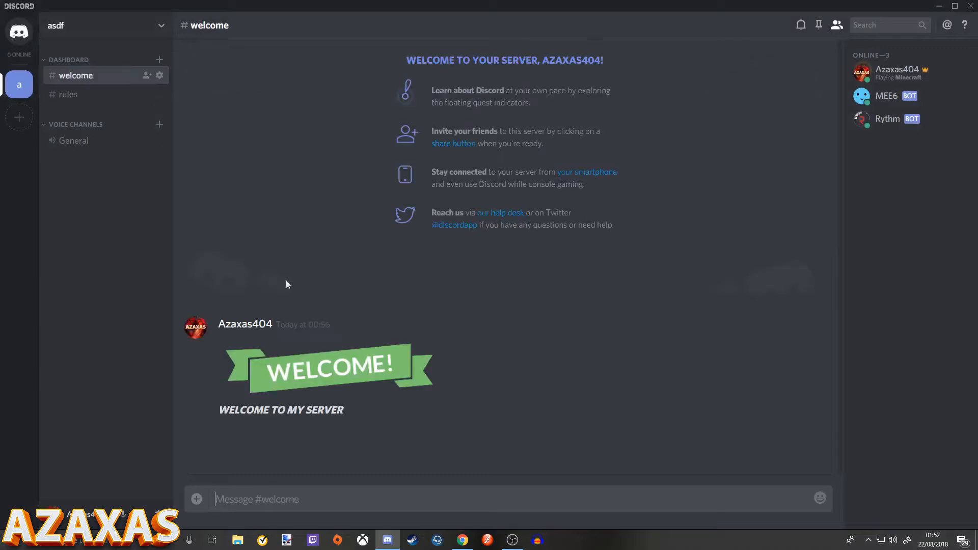
pyautogui.click(350, 376)
pyautogui.click(536, 426)
# - Post the message "GGFDFJF" in the rules channel
pyautogui.click(91, 96)
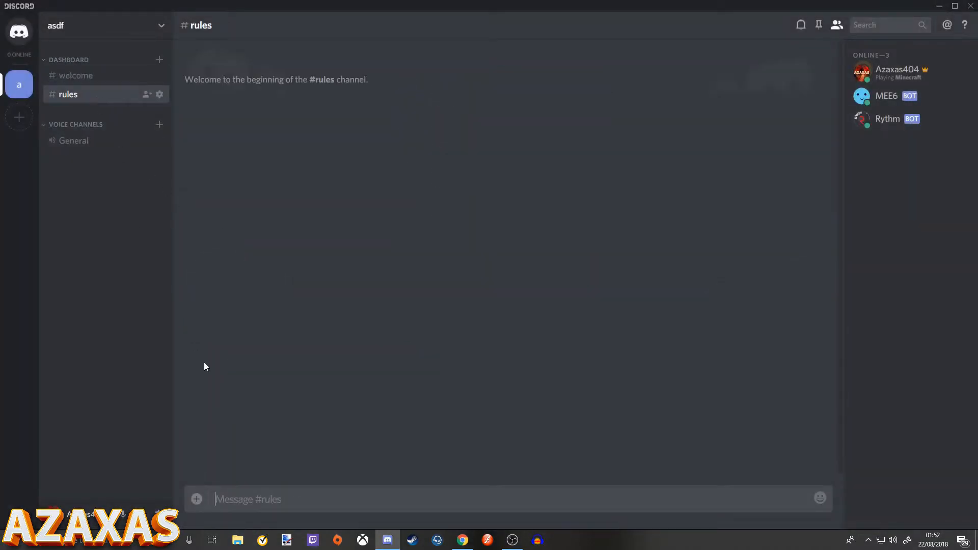
pyautogui.write('GGFDFJF')
pyautogui.press('Return')
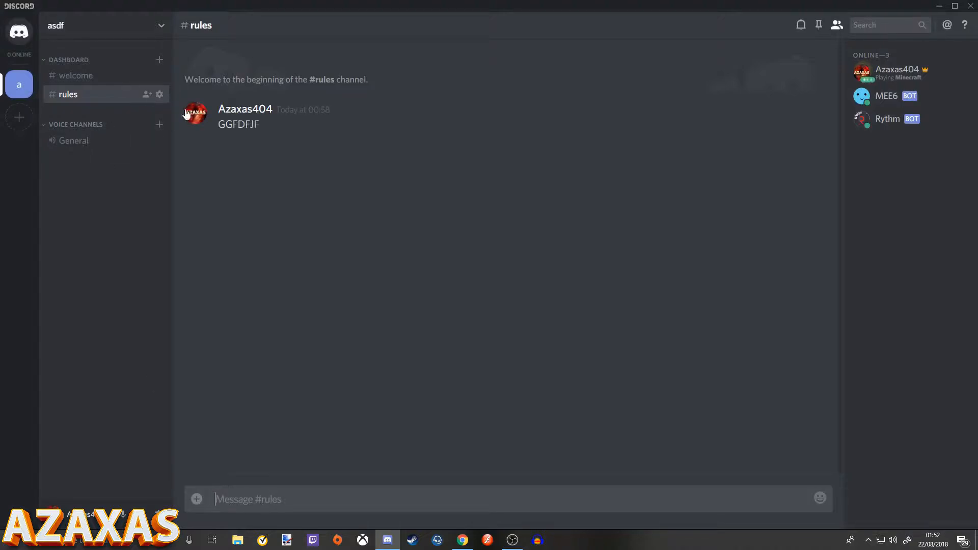
# - Create a text channel named announcments in the Dashboard category and open it
pyautogui.click(159, 60)
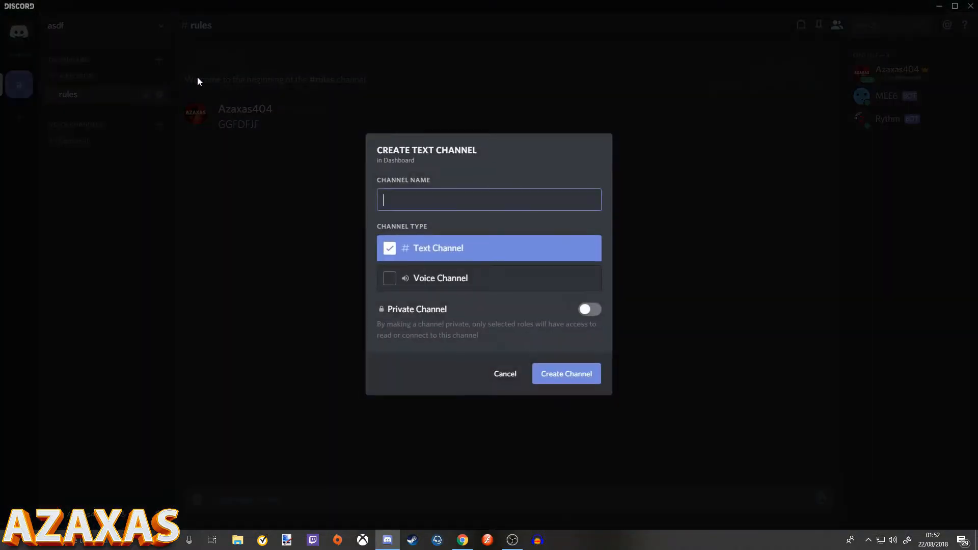
pyautogui.write('announcments')
pyautogui.click(562, 379)
pyautogui.click(79, 115)
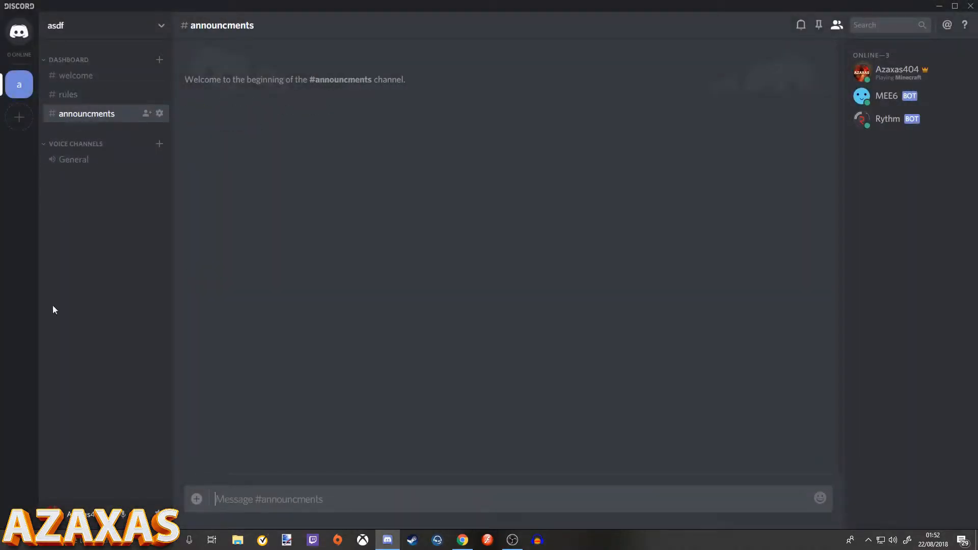
pyautogui.write('yh')
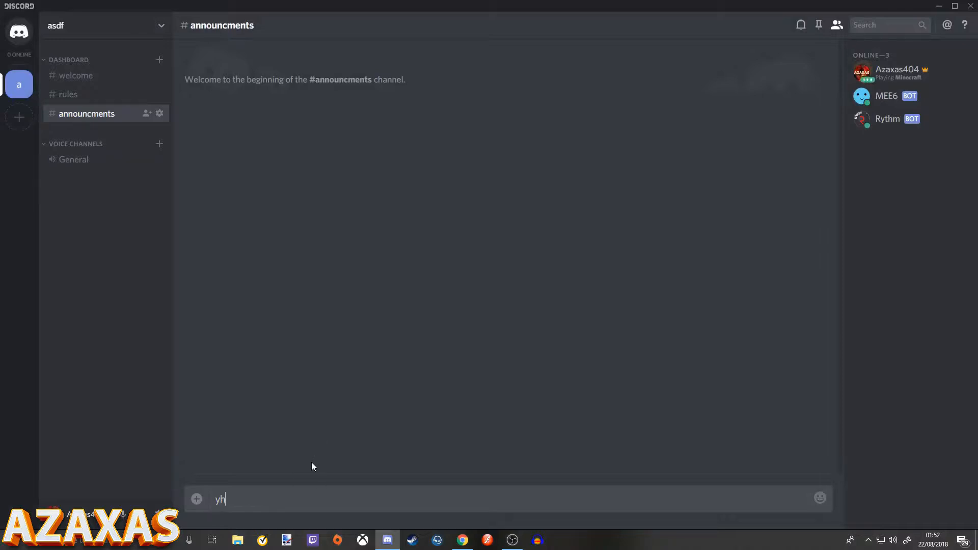
pyautogui.press('BackSpace')
pyautogui.press('BackSpace')
pyautogui.write('@')
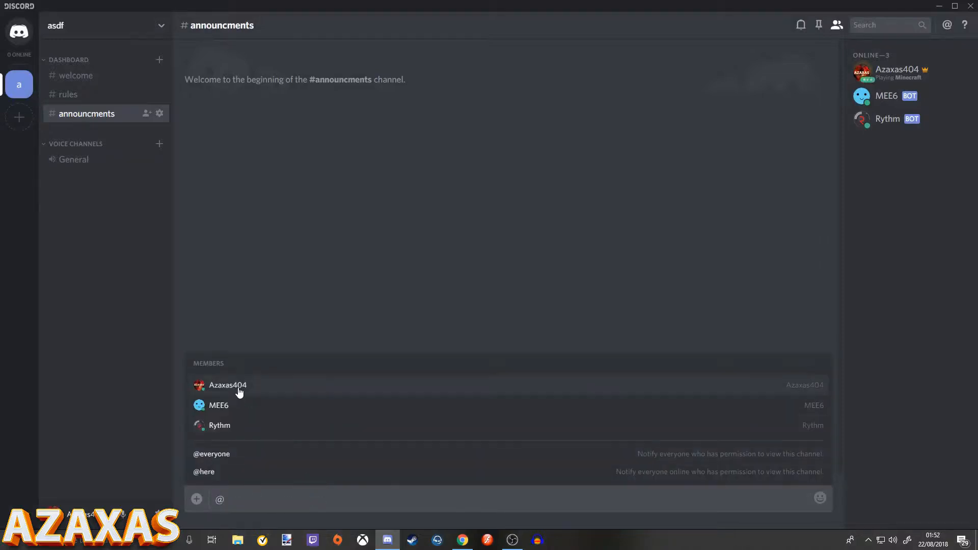
pyautogui.click(245, 454)
pyautogui.press('BackSpace')
pyautogui.press('BackSpace')
pyautogui.press('BackSpace')
pyautogui.press('BackSpace')
pyautogui.press('BackSpace')
pyautogui.press('BackSpace')
pyautogui.press('BackSpace')
pyautogui.press('BackSpace')
pyautogui.press('BackSpace')
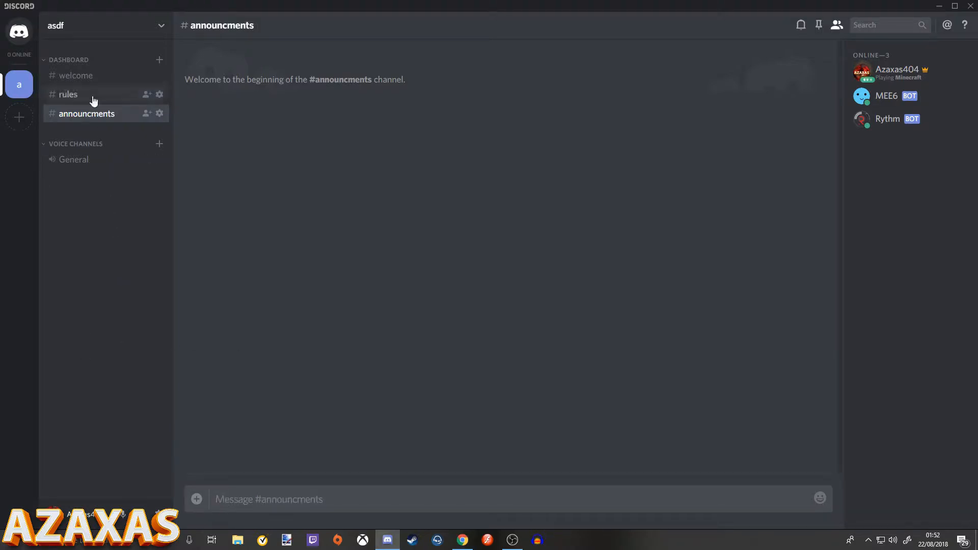
# - Post the test message "ghjhkj" in the welcome channel and delete it again
pyautogui.click(97, 76)
pyautogui.write('ghjhkj')
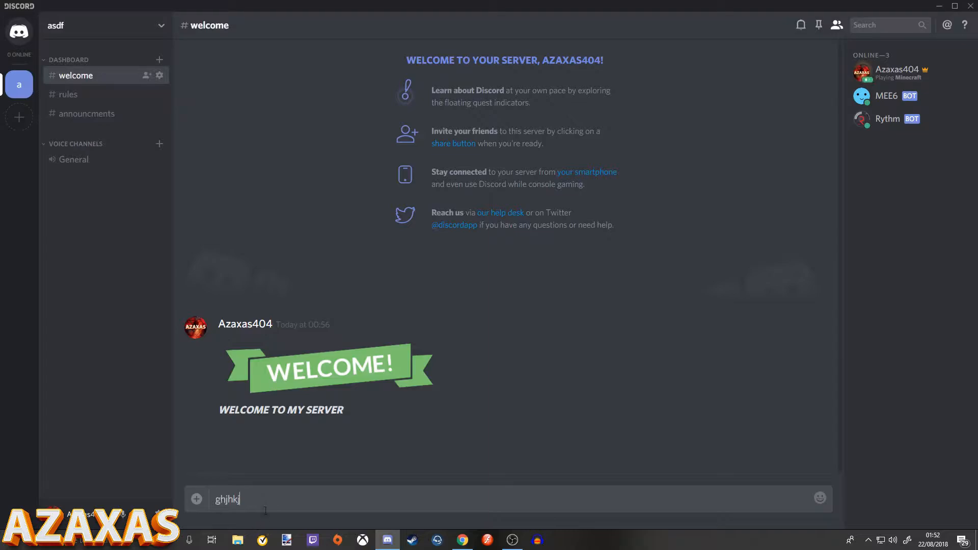
pyautogui.press('Return')
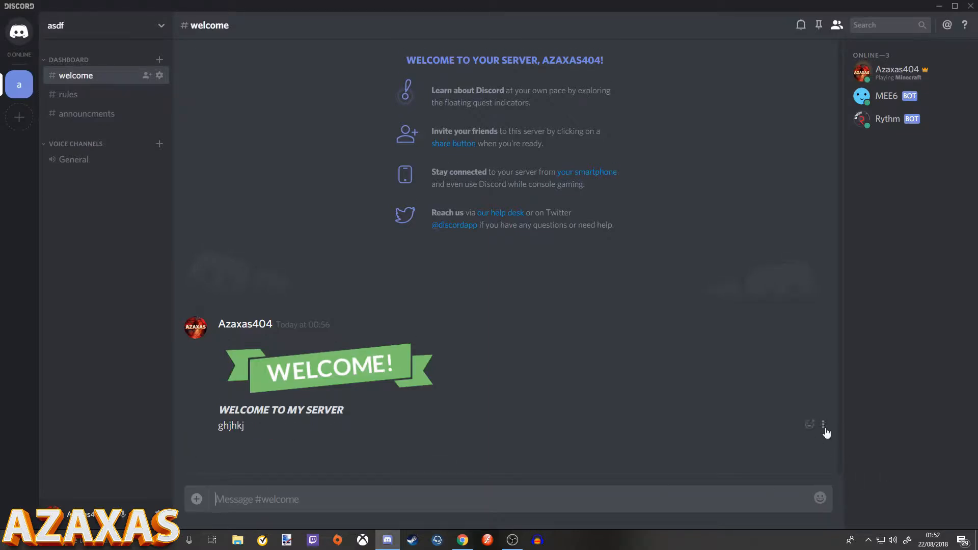
pyautogui.click(823, 426)
pyautogui.click(822, 466)
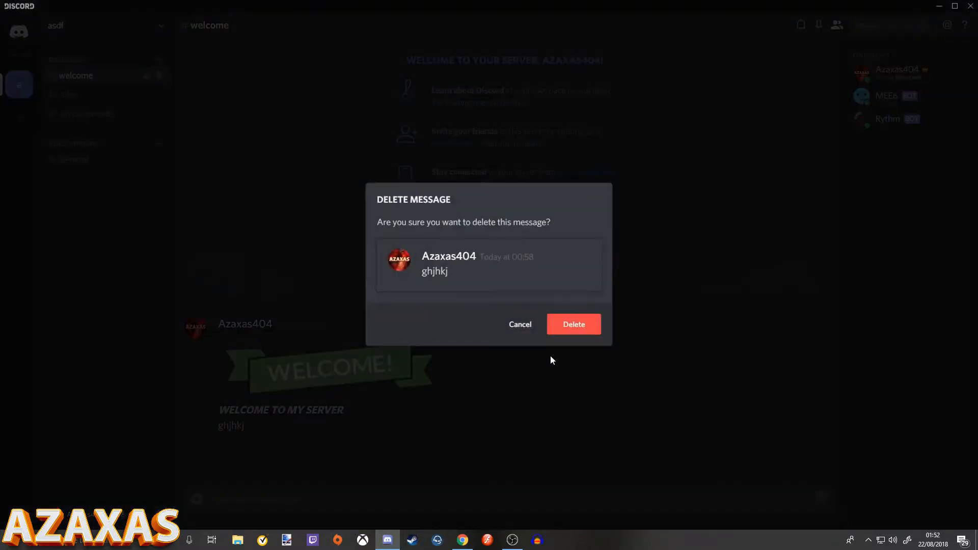
pyautogui.click(570, 328)
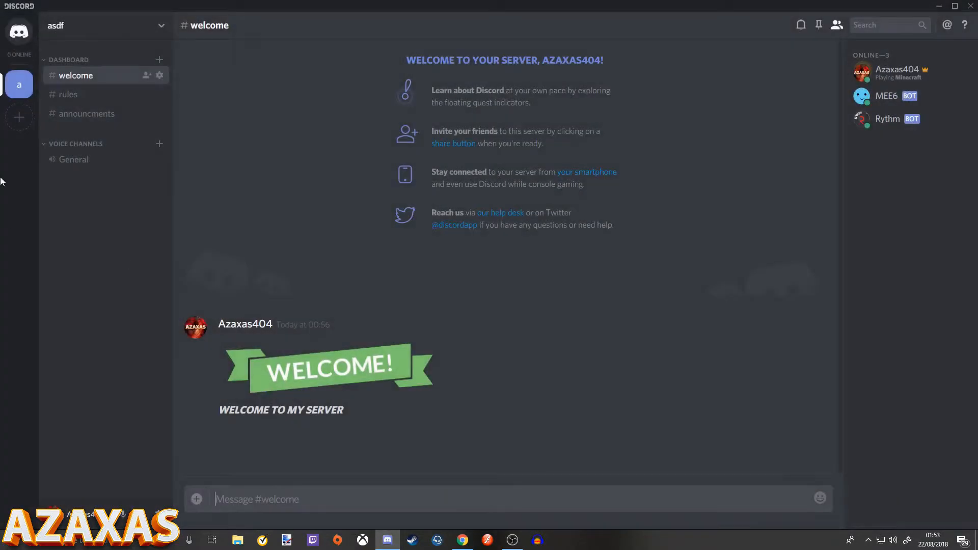
pyautogui.click(77, 26)
pyautogui.click(109, 81)
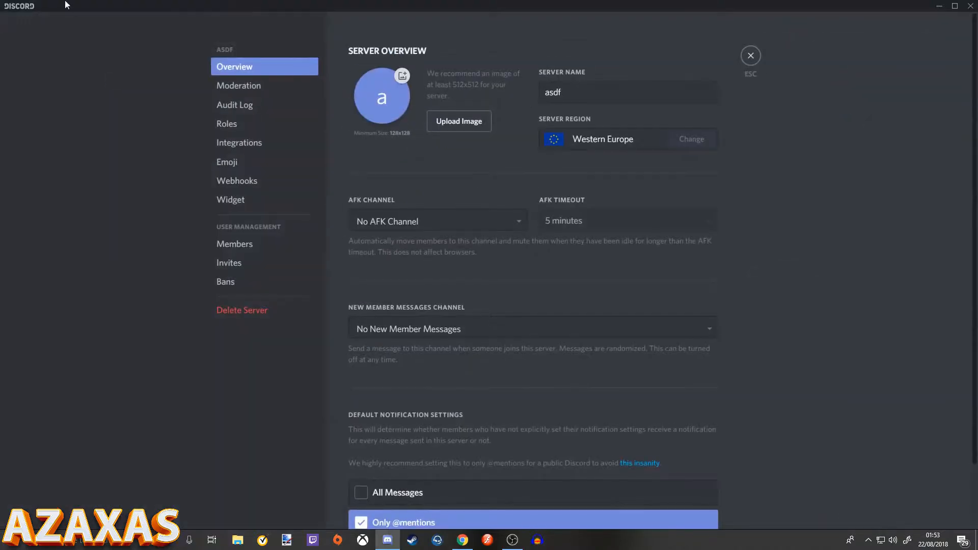
pyautogui.click(226, 124)
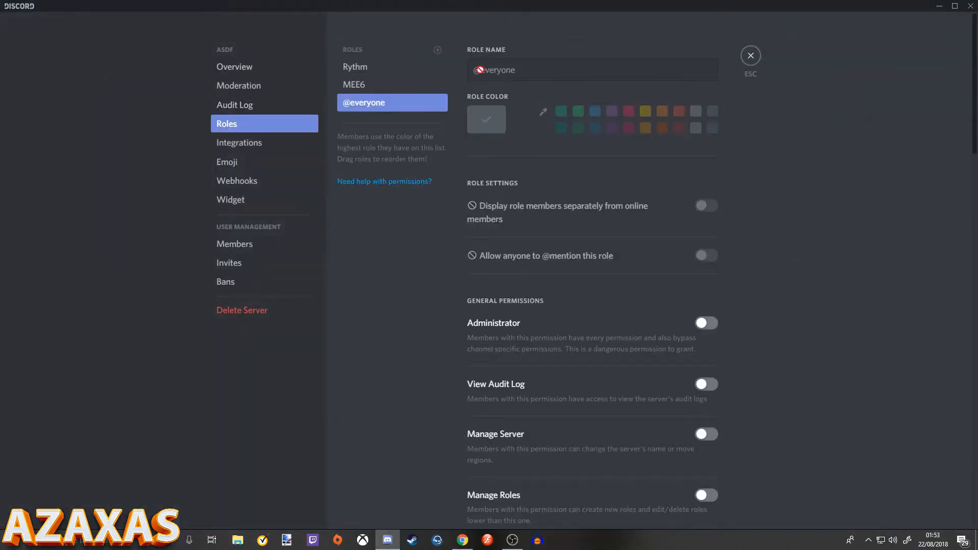
pyautogui.click(372, 82)
pyautogui.click(373, 69)
pyautogui.click(375, 84)
pyautogui.click(382, 68)
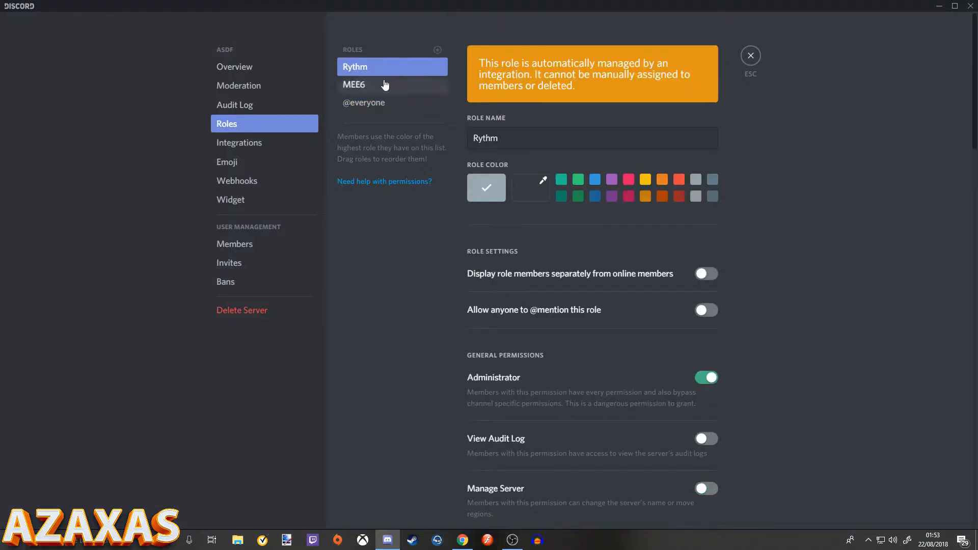
pyautogui.click(384, 83)
pyautogui.scroll(-9, 655, 408)
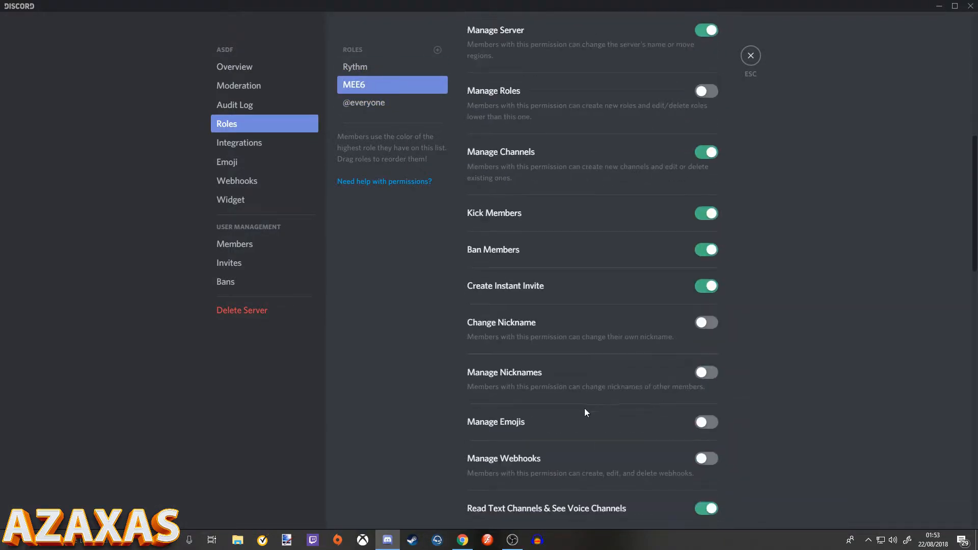
pyautogui.scroll(9, 584, 408)
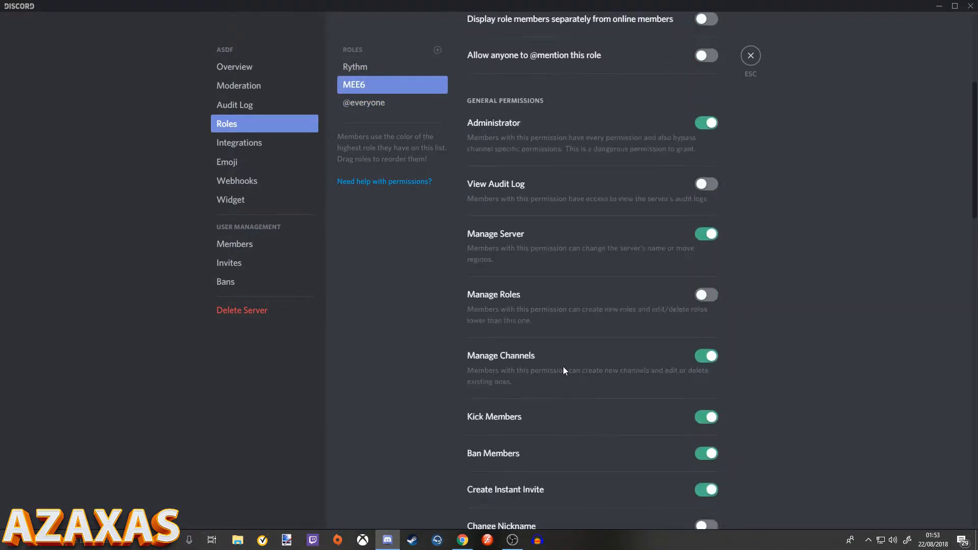
pyautogui.click(368, 104)
# - Create a new server role and name it Mod
pyautogui.click(438, 49)
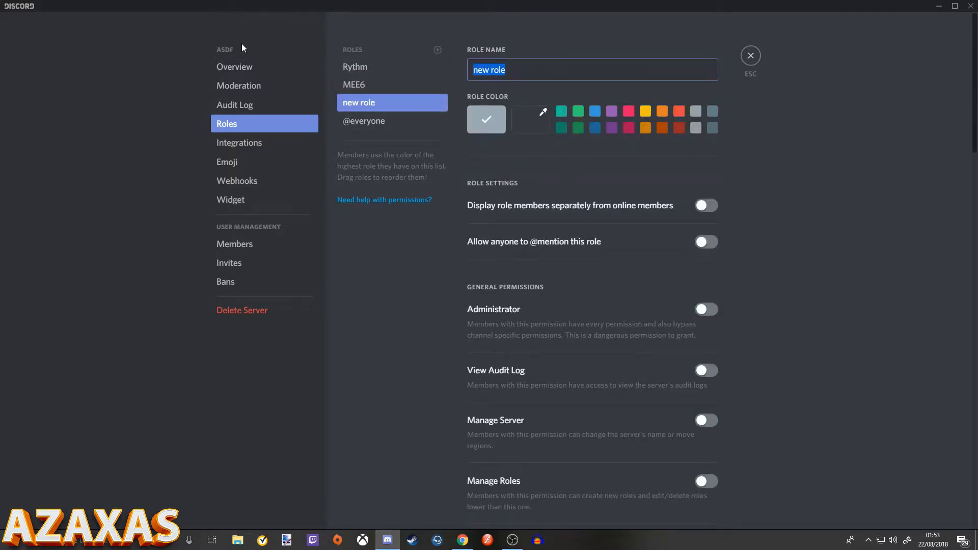
pyautogui.write('M')
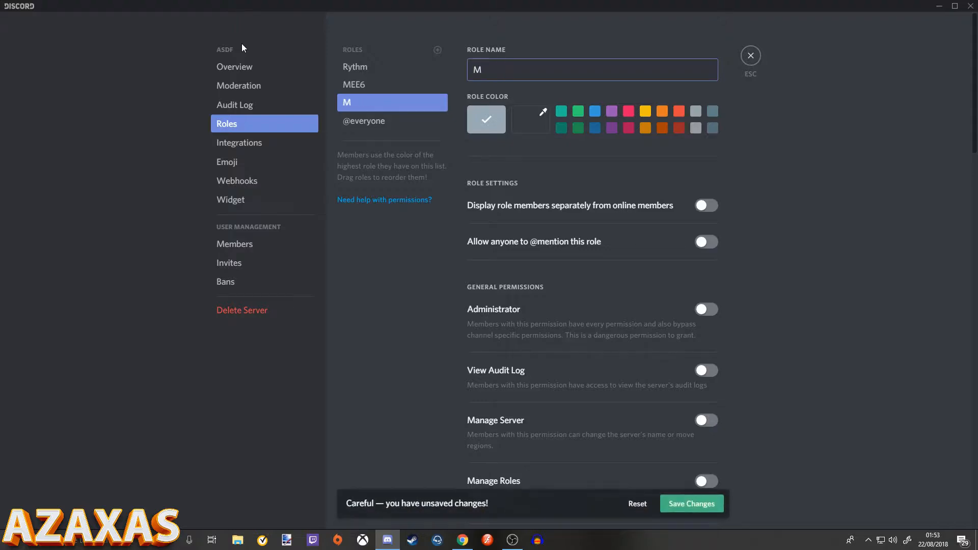
pyautogui.write('oderators')
pyautogui.press('BackSpace')
pyautogui.press('BackSpace')
pyautogui.press('BackSpace')
pyautogui.press('BackSpace')
pyautogui.press('BackSpace')
pyautogui.press('BackSpace')
pyautogui.press('BackSpace')
# - Give the Mod role the custom bright blue colour #00c9ff and save the changes
pyautogui.click(561, 113)
pyautogui.click(543, 116)
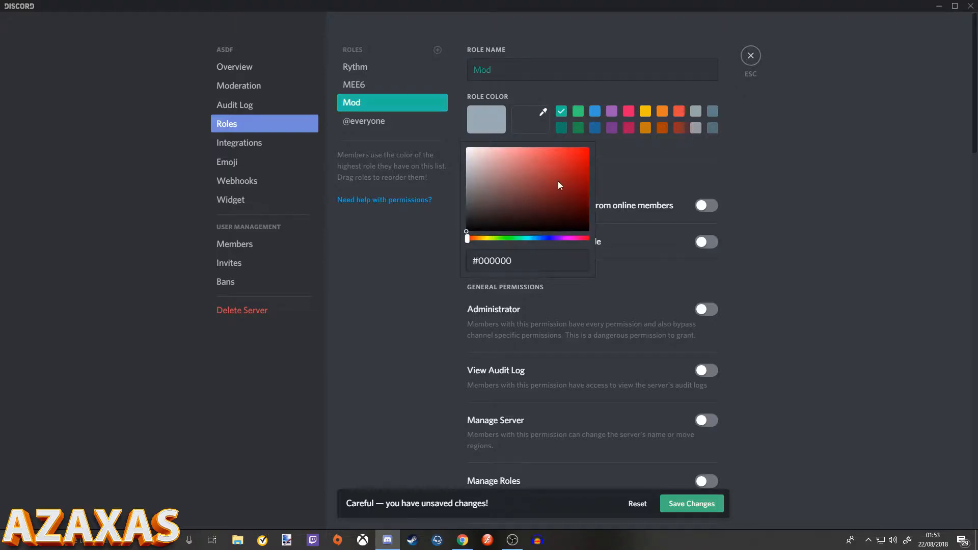
pyautogui.click(560, 158)
pyautogui.moveTo(515, 240)
pyautogui.mouseDown()
pyautogui.moveTo(545, 242)
pyautogui.moveTo(524, 242)
pyautogui.moveTo(533, 243)
pyautogui.mouseUp()
pyautogui.moveTo(550, 197); pyautogui.dragTo(596, 131)
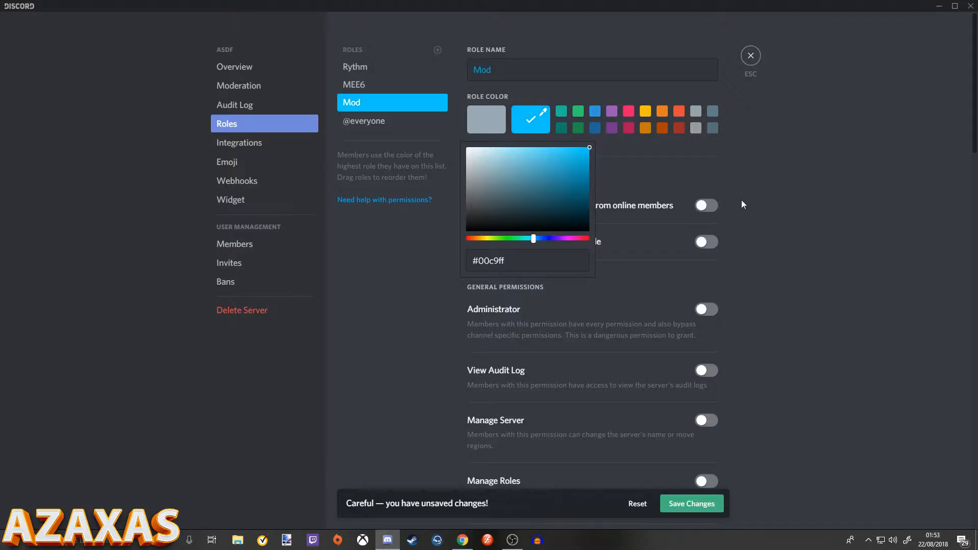
pyautogui.click(742, 200)
pyautogui.click(684, 502)
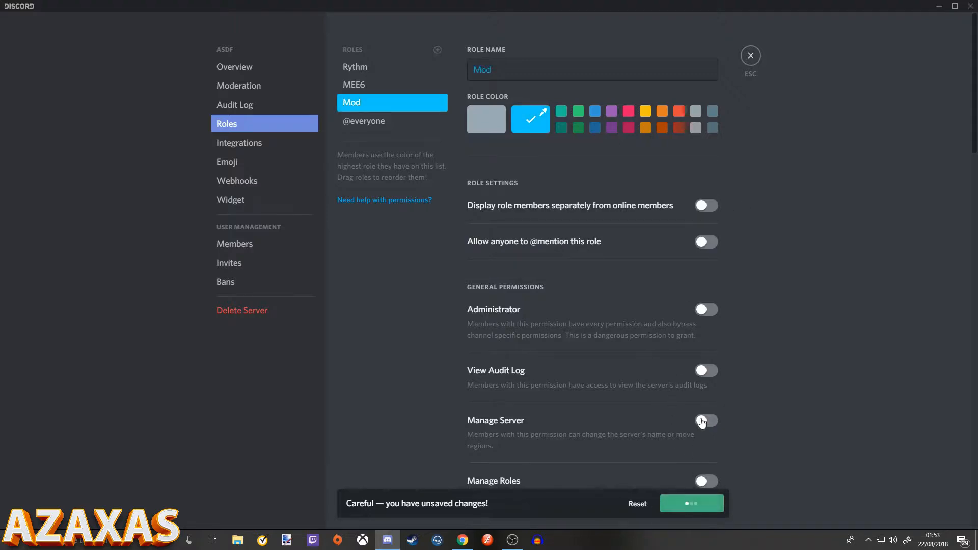
# - Display Mod members separately, allow anyone to mention the role, and grant it Administrator, View Audit Log and Manage Server
pyautogui.click(706, 206)
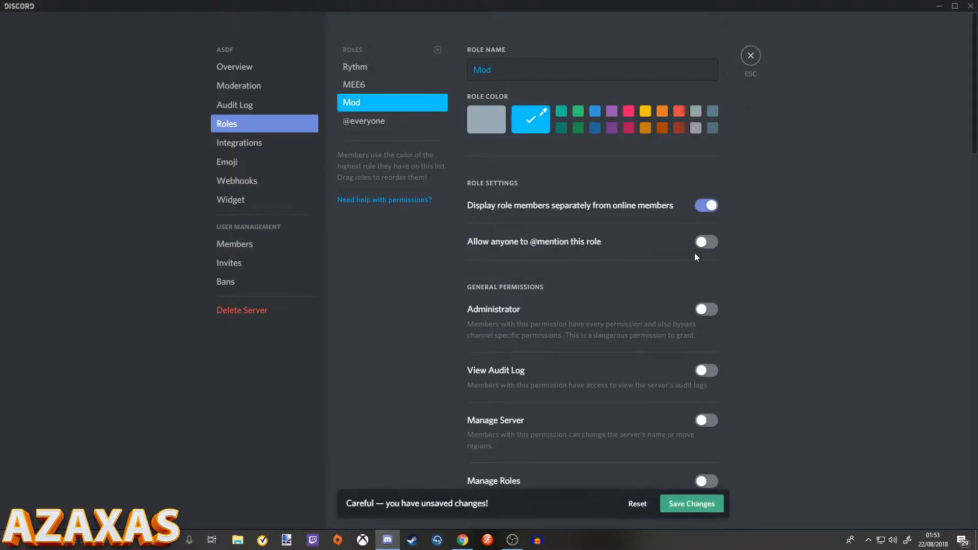
pyautogui.click(705, 242)
pyautogui.click(705, 309)
pyautogui.click(706, 370)
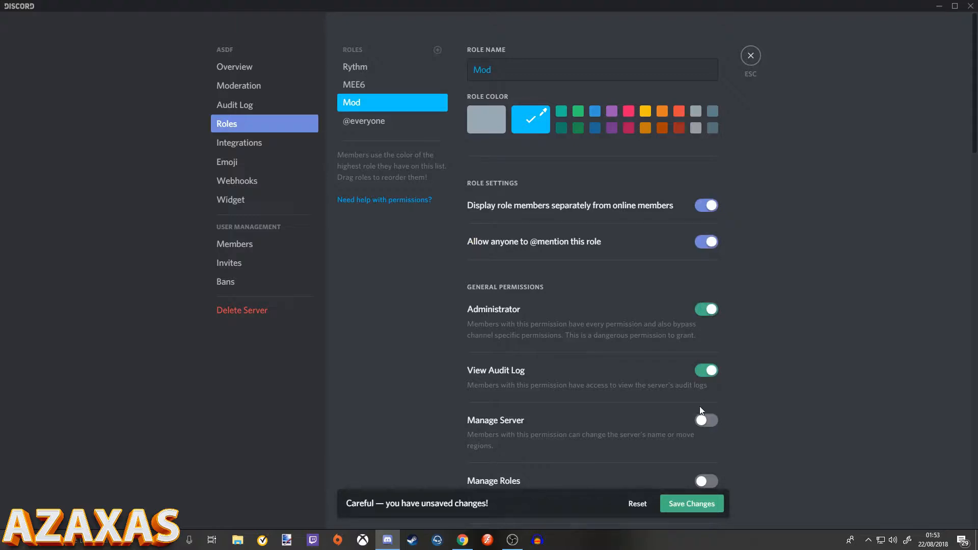
pyautogui.click(706, 420)
# - Grant the Mod role the Manage Roles, Manage Channels, Kick Members and Ban Members permissions
pyautogui.scroll(-4, 723, 392)
pyautogui.click(707, 278)
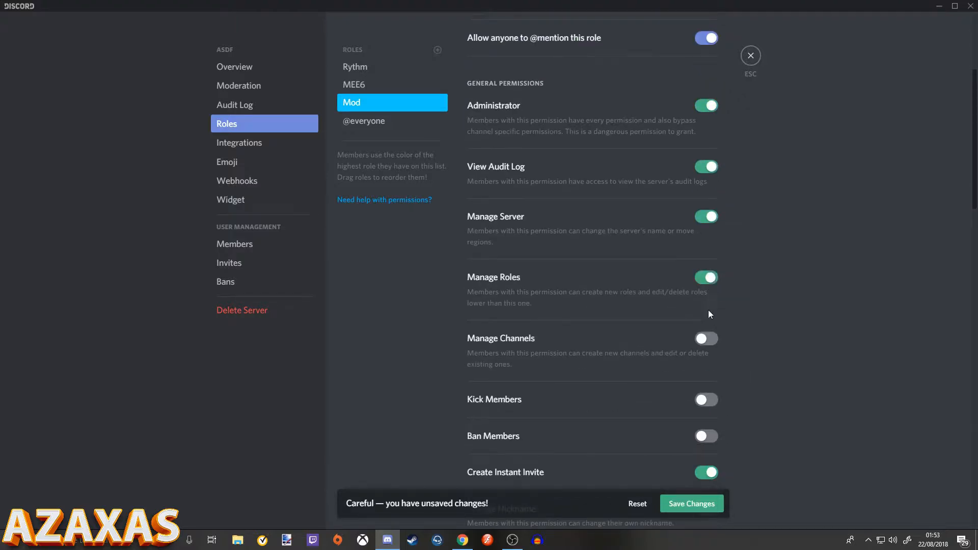
pyautogui.click(706, 337)
pyautogui.click(704, 399)
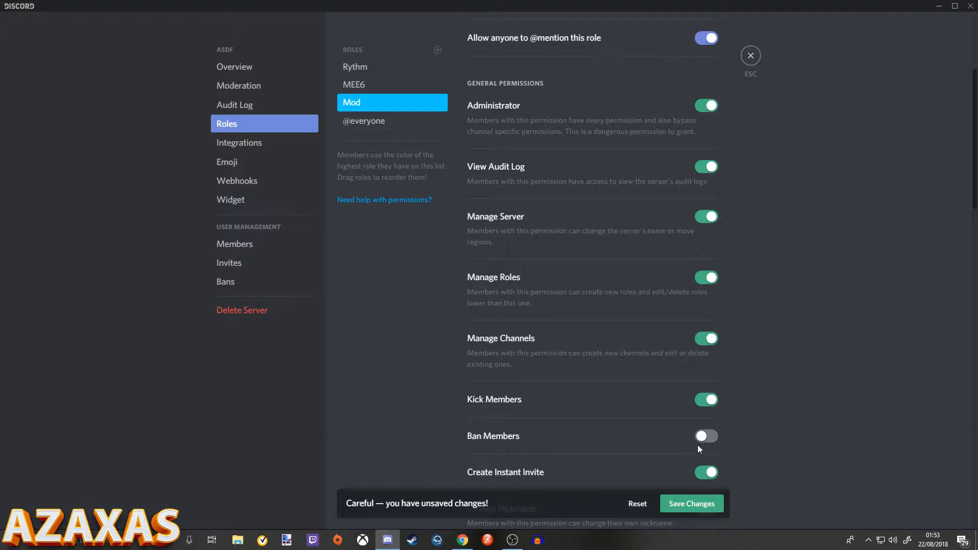
pyautogui.click(708, 436)
# - Grant the Mod role the Manage Nicknames, Manage Emojis and Manage Webhooks permissions
pyautogui.scroll(-1, 713, 431)
pyautogui.scroll(-3, 715, 425)
pyautogui.click(708, 406)
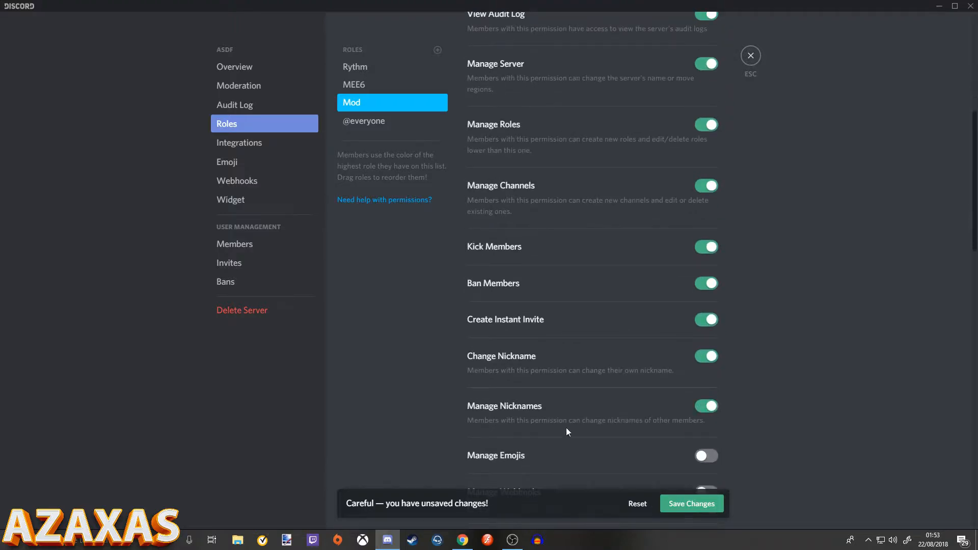
pyautogui.scroll(-2, 709, 387)
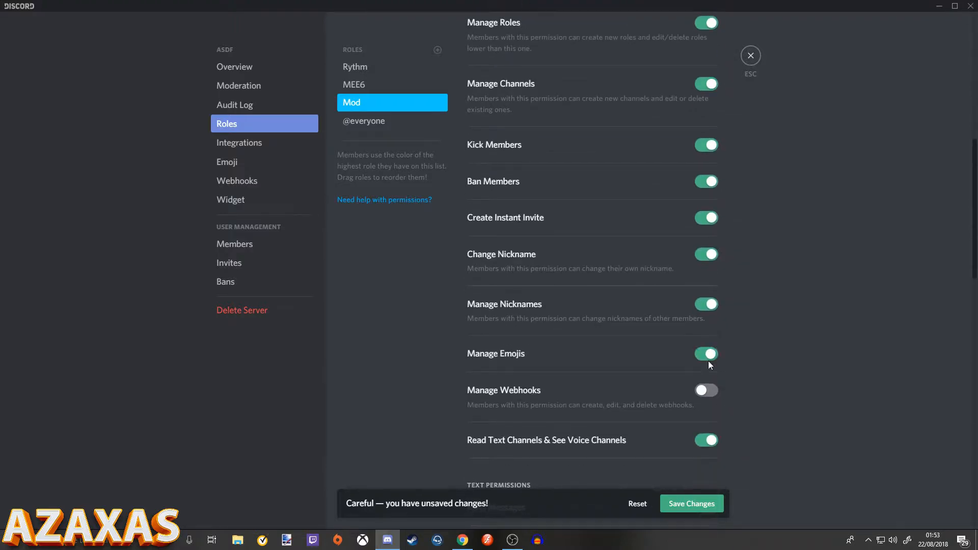
pyautogui.click(708, 390)
# - Grant the Mod role the Manage Messages, Mute Members, Deafen Members and Move Members permissions
pyautogui.scroll(-3, 709, 382)
pyautogui.click(708, 411)
pyautogui.scroll(-6, 711, 403)
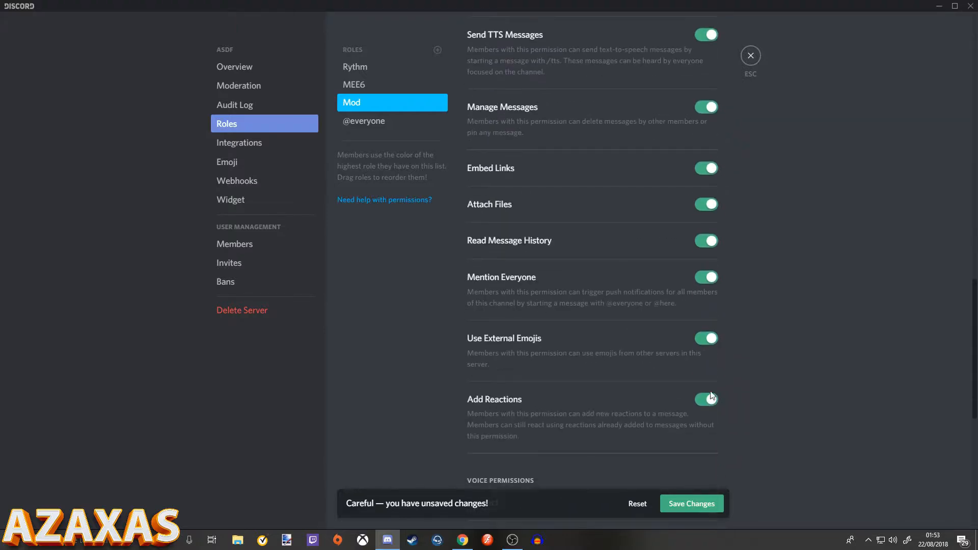
pyautogui.scroll(-4, 712, 396)
pyautogui.click(707, 373)
pyautogui.scroll(-4, 706, 408)
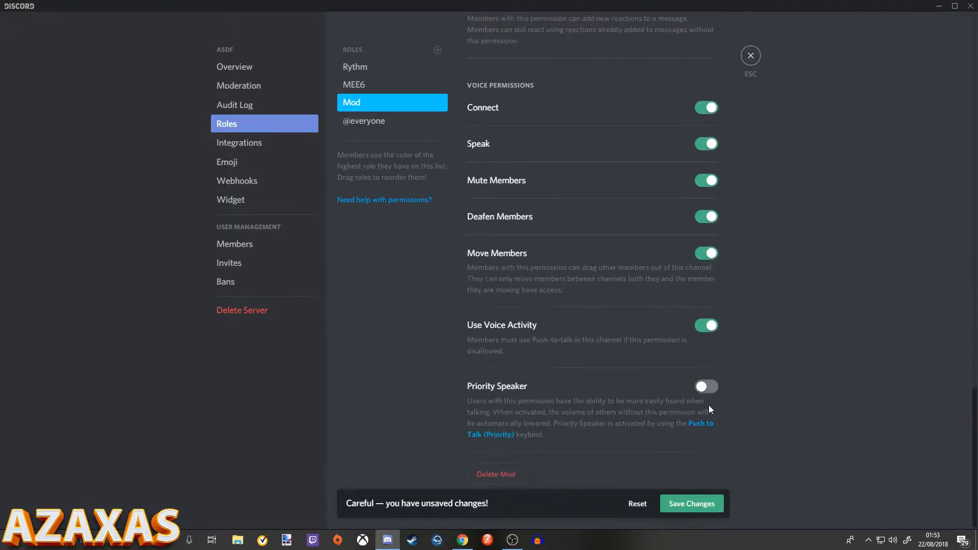
# - Grant the Mod role the Priority Speaker permission and save the role changes
pyautogui.click(707, 386)
pyautogui.scroll(15, 734, 389)
pyautogui.scroll(6, 741, 391)
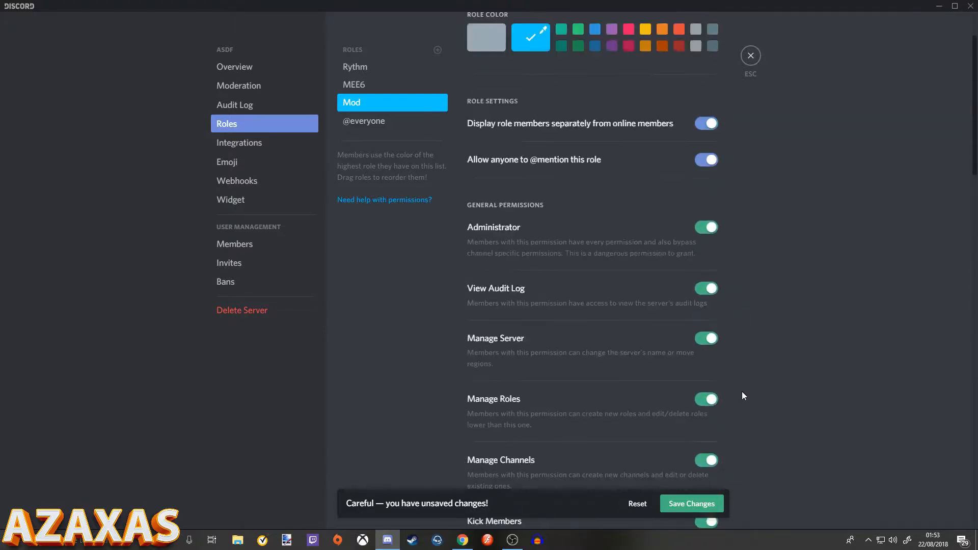
pyautogui.click(692, 503)
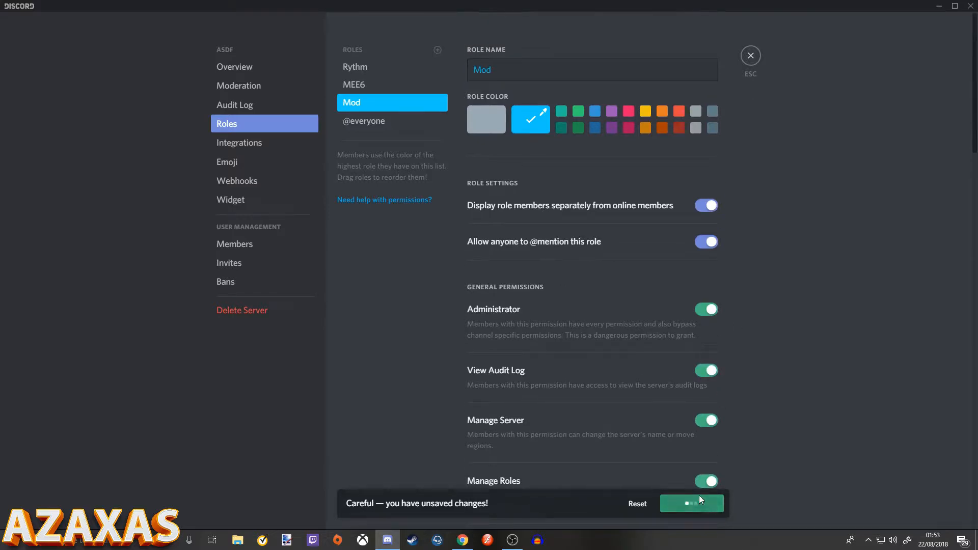
# - Create a new server role and name it Basic
pyautogui.click(438, 50)
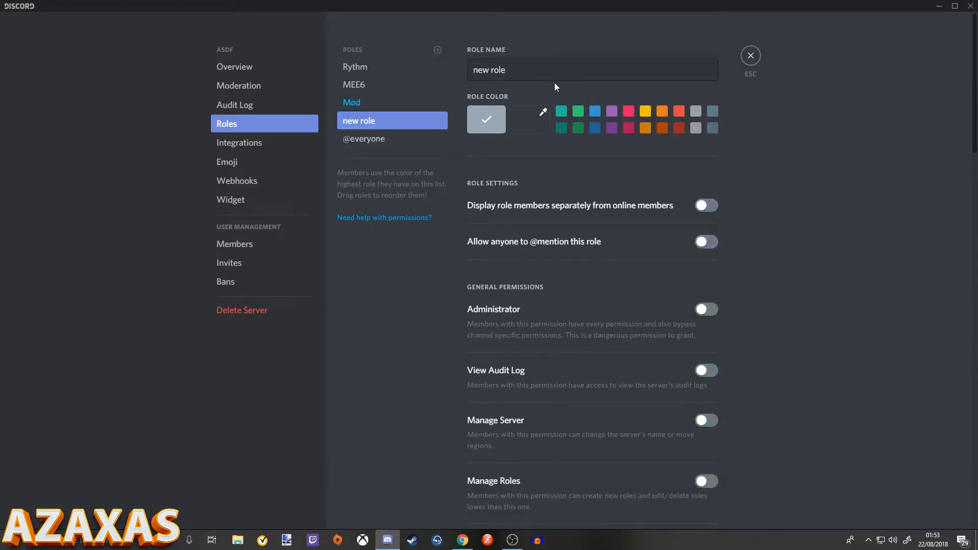
pyautogui.click(534, 68)
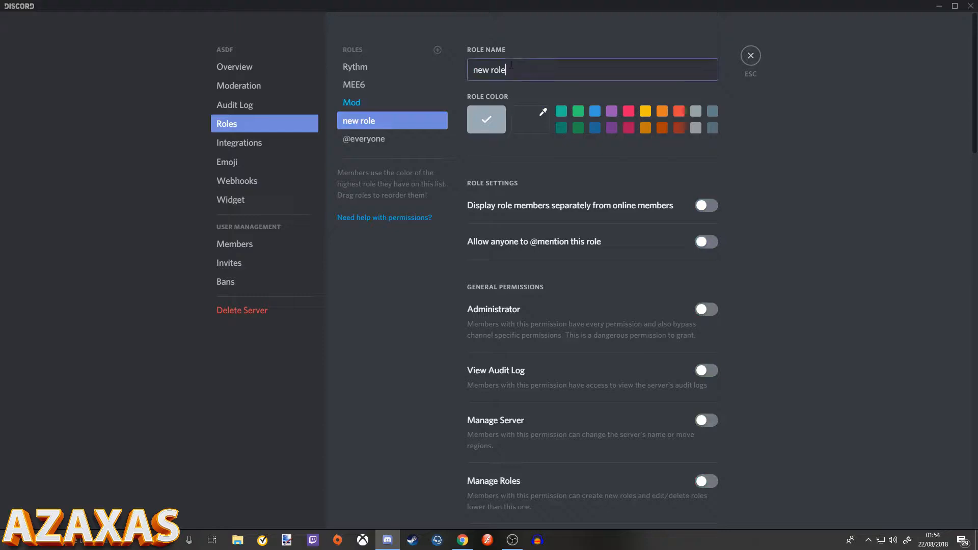
pyautogui.hotkey('ctrl', 'a')
pyautogui.write('Basi')
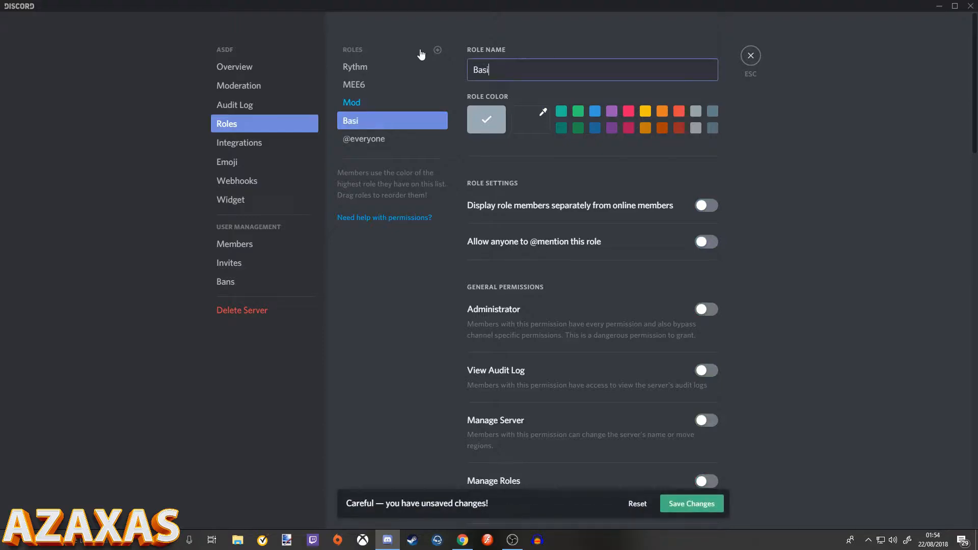
pyautogui.write('c Memb')
pyautogui.press('BackSpace')
pyautogui.press('BackSpace')
pyautogui.press('BackSpace')
pyautogui.press('BackSpace')
# - Colour the Basic role yellow, display its members separately from online members, and save the changes
pyautogui.click(646, 111)
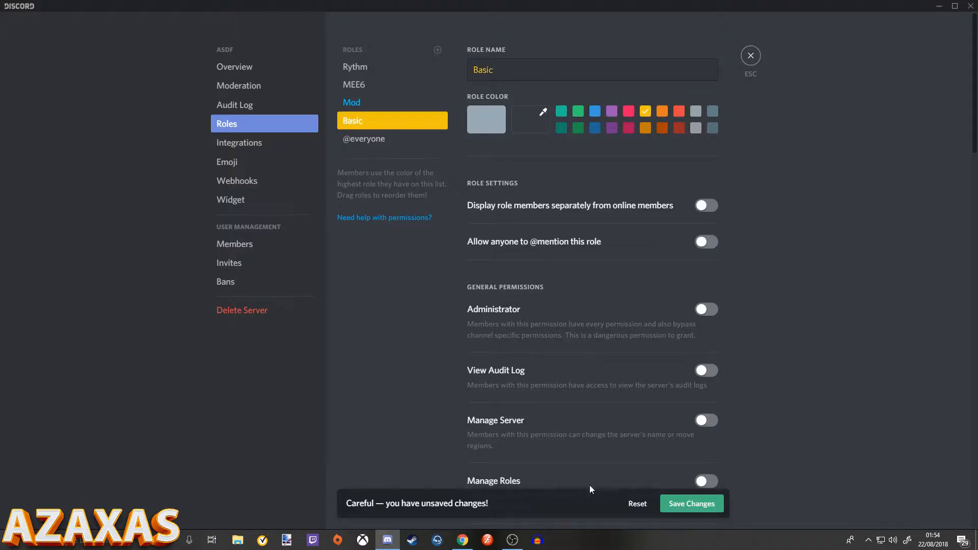
pyautogui.click(713, 209)
pyautogui.click(678, 504)
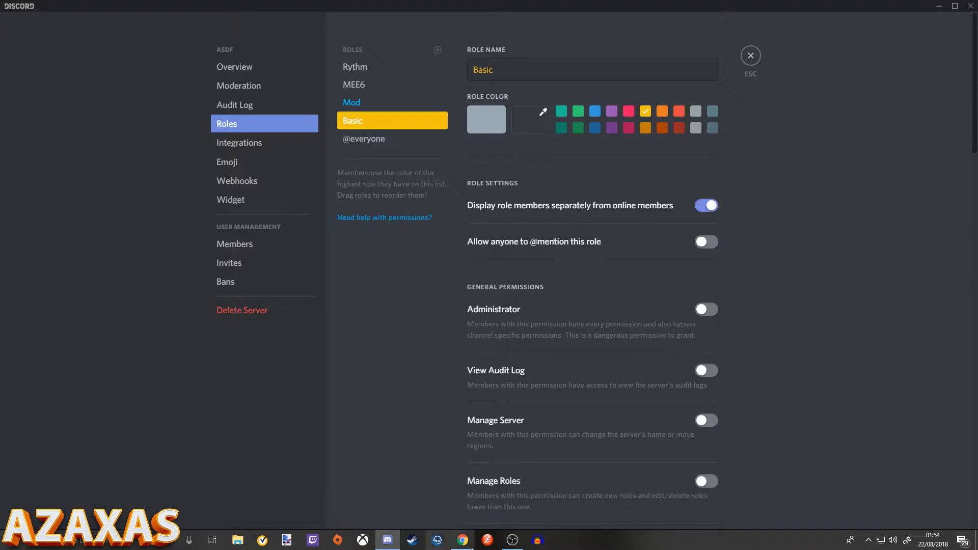
# - Switch to the MEE6 dashboard in Chrome, set the Welcome plugin to give new users the Basic role, and save
pyautogui.click(463, 540)
pyautogui.click(194, 8)
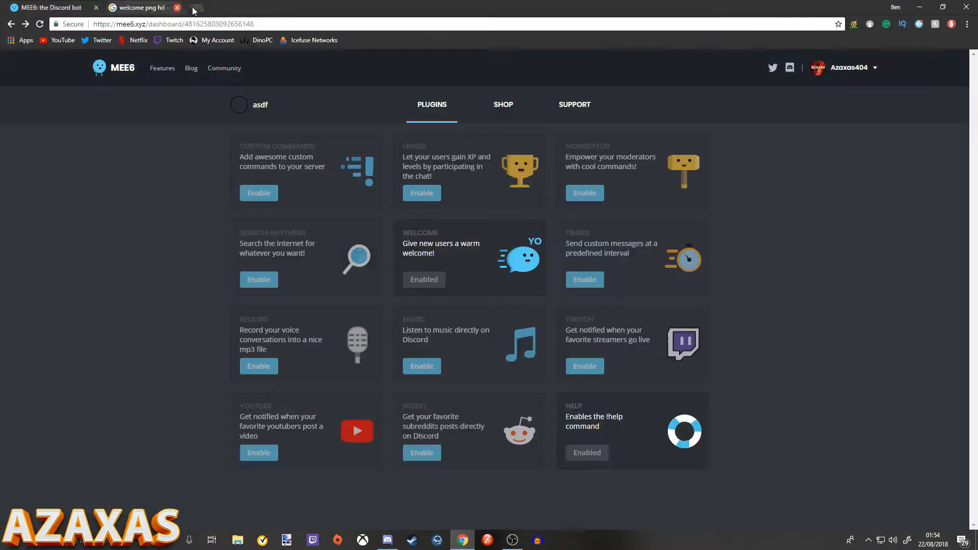
pyautogui.click(465, 262)
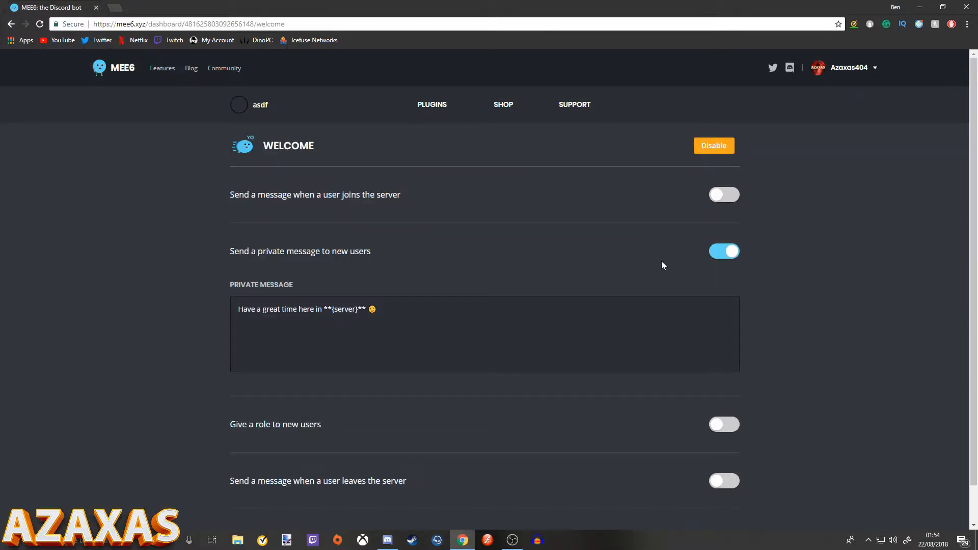
pyautogui.scroll(-1, 825, 341)
pyautogui.click(716, 391)
pyautogui.scroll(-1, 268, 429)
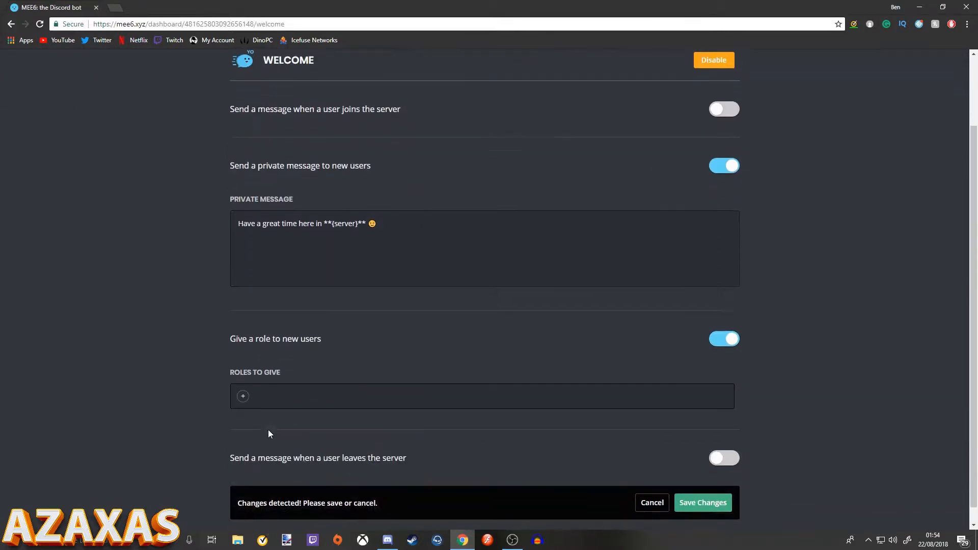
pyautogui.click(243, 379)
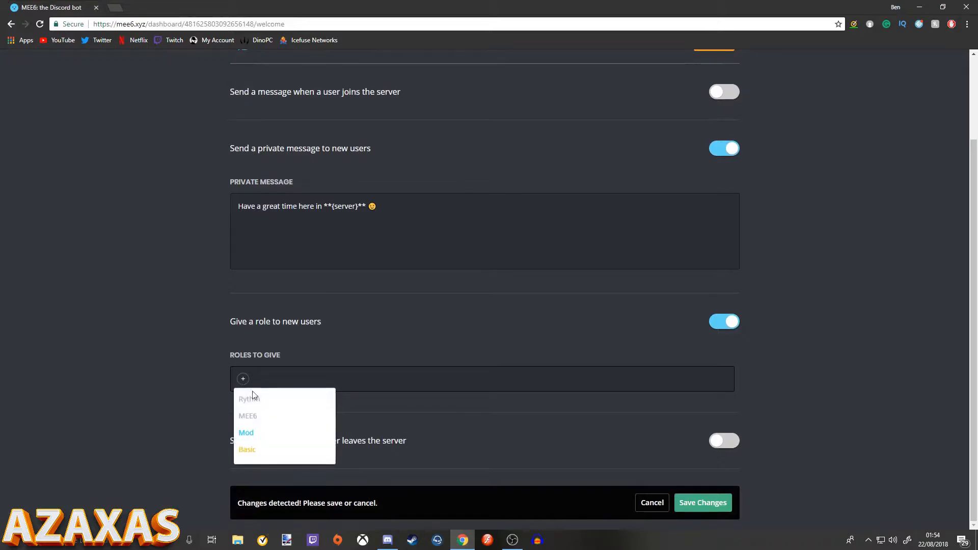
pyautogui.click(255, 449)
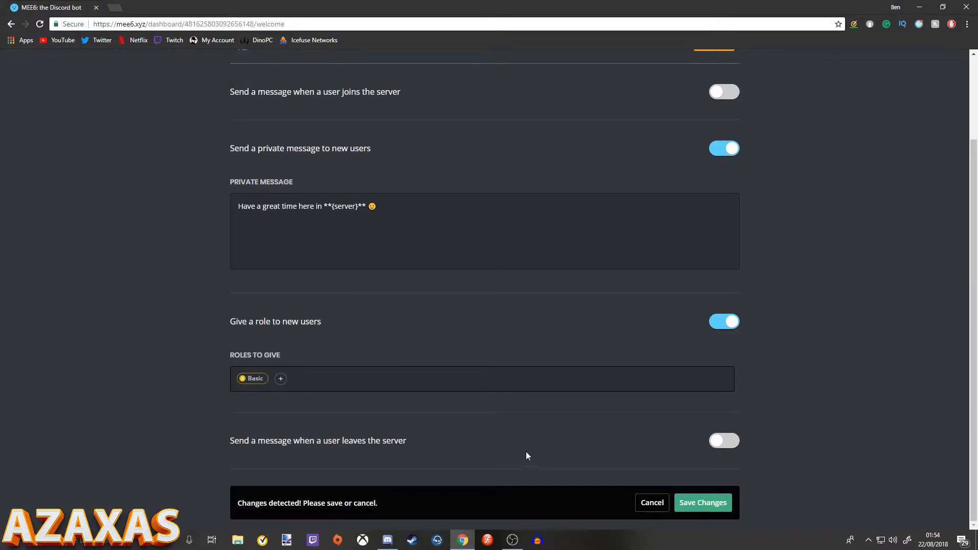
pyautogui.click(701, 508)
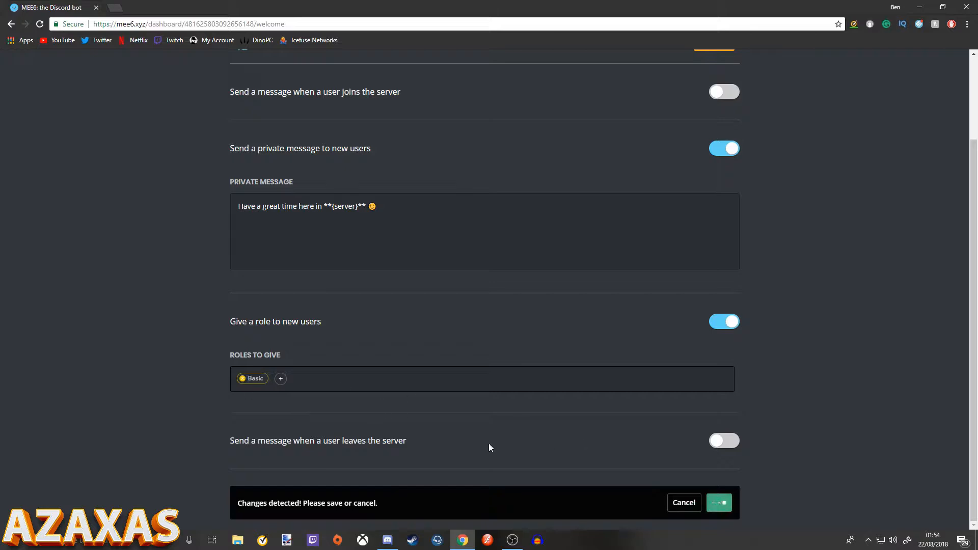
# - Switch back to Discord and reopen the role settings of the asdf server
pyautogui.click(387, 540)
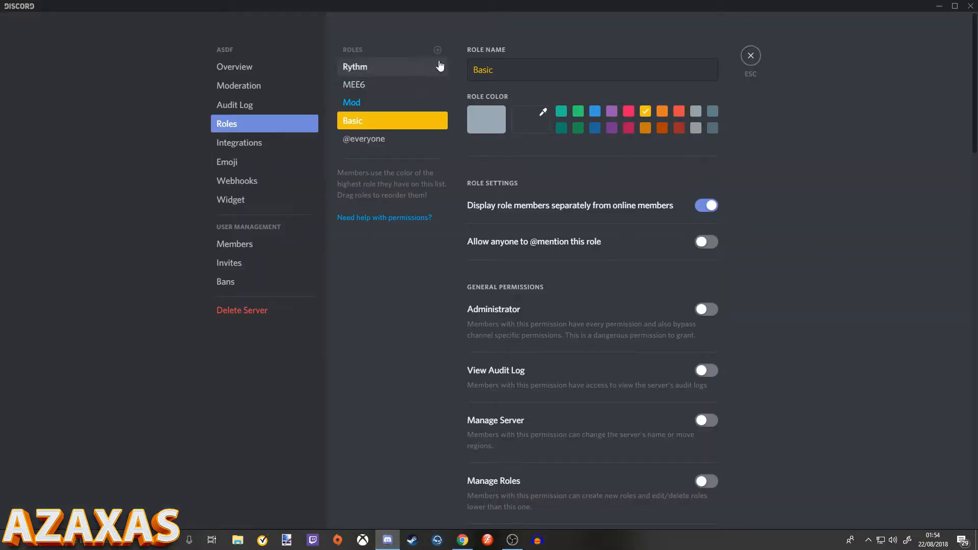
pyautogui.click(750, 55)
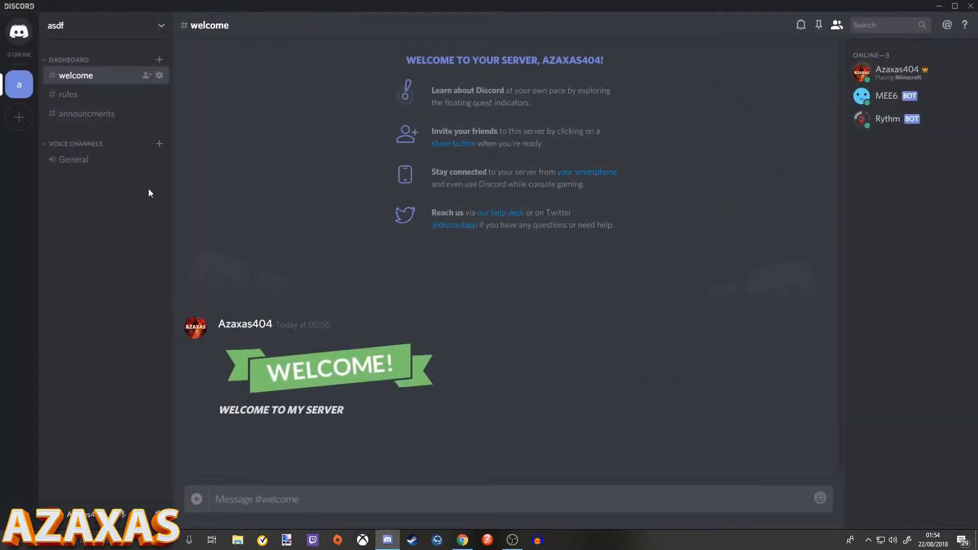
pyautogui.click(161, 26)
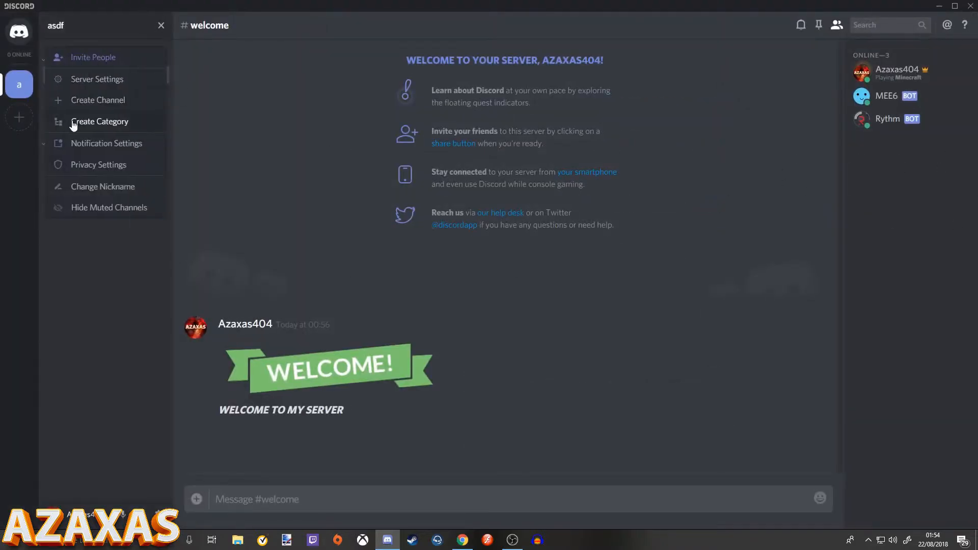
pyautogui.click(123, 89)
pyautogui.click(265, 128)
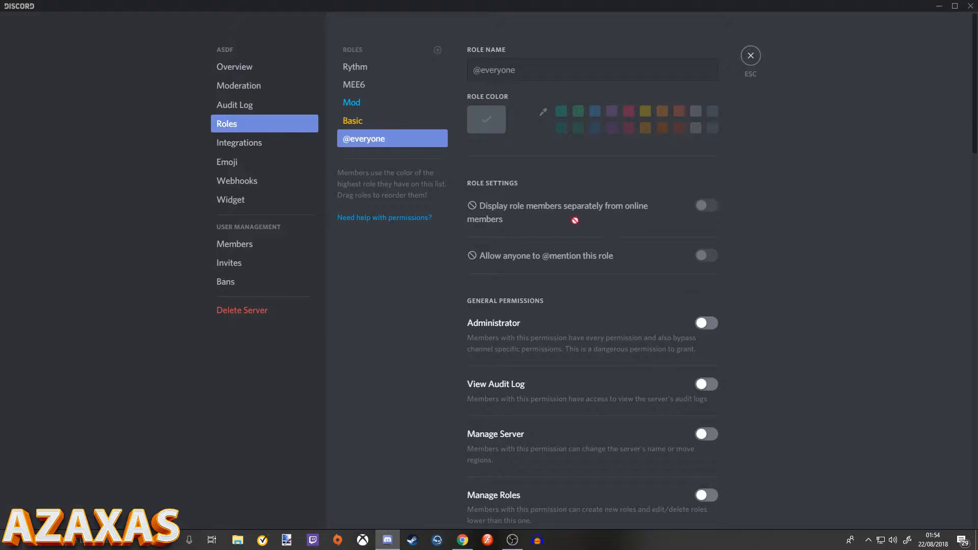
pyautogui.click(750, 55)
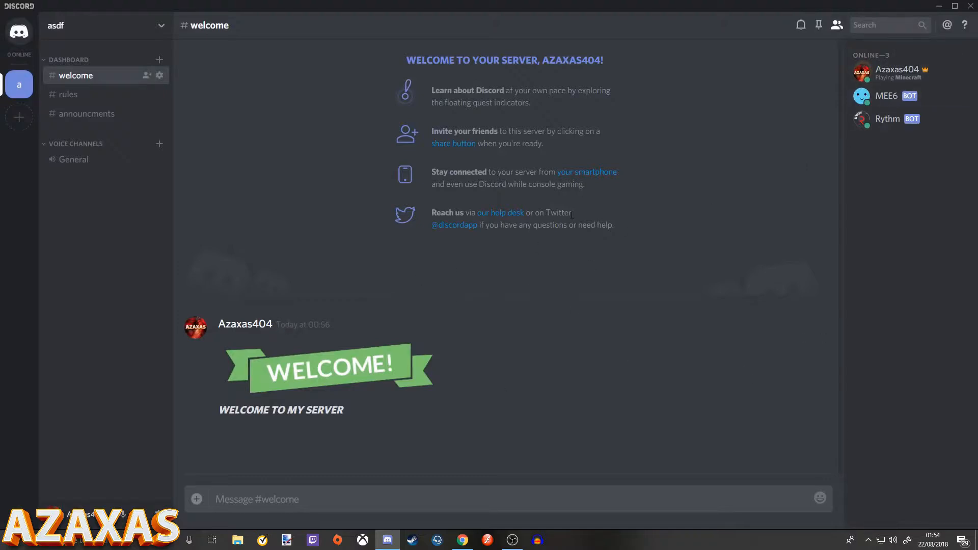
pyautogui.click(125, 24)
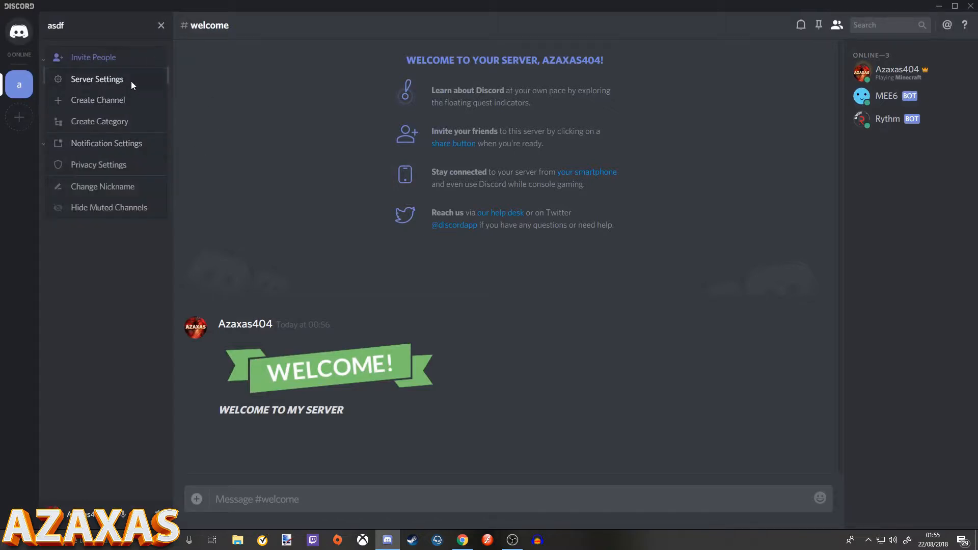
pyautogui.click(130, 80)
pyautogui.click(240, 127)
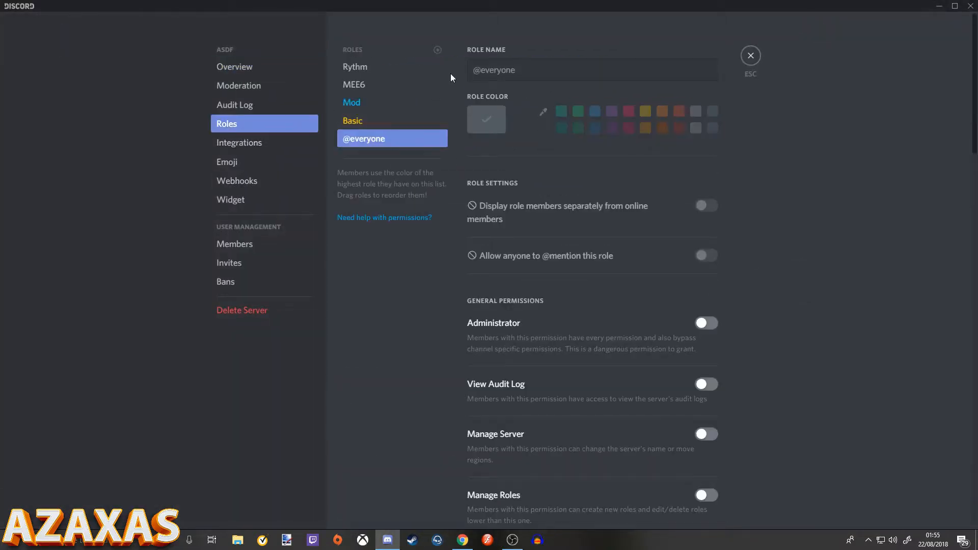
# - Compare the settings of the Mod and Basic roles
pyautogui.click(368, 116)
pyautogui.click(378, 103)
pyautogui.click(379, 118)
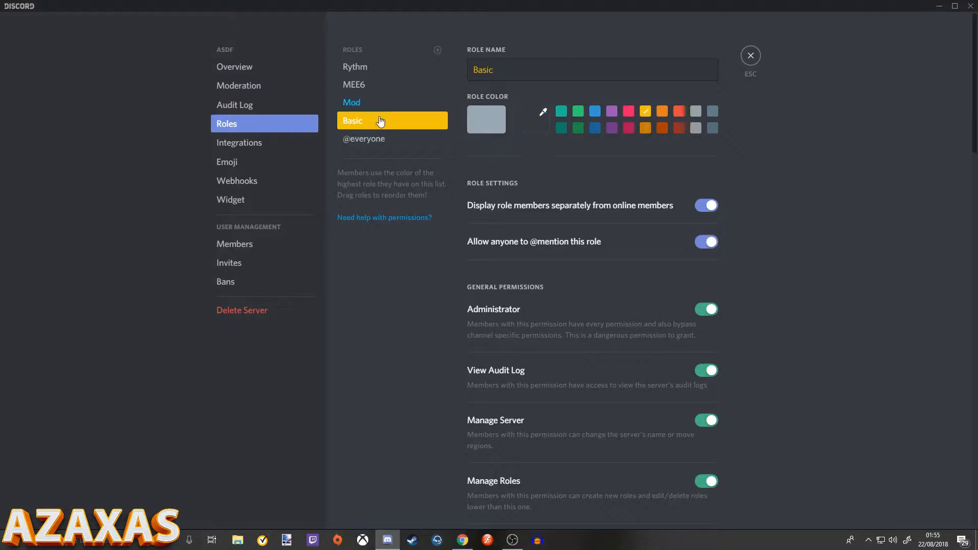
pyautogui.click(384, 105)
pyautogui.click(389, 121)
pyautogui.click(399, 103)
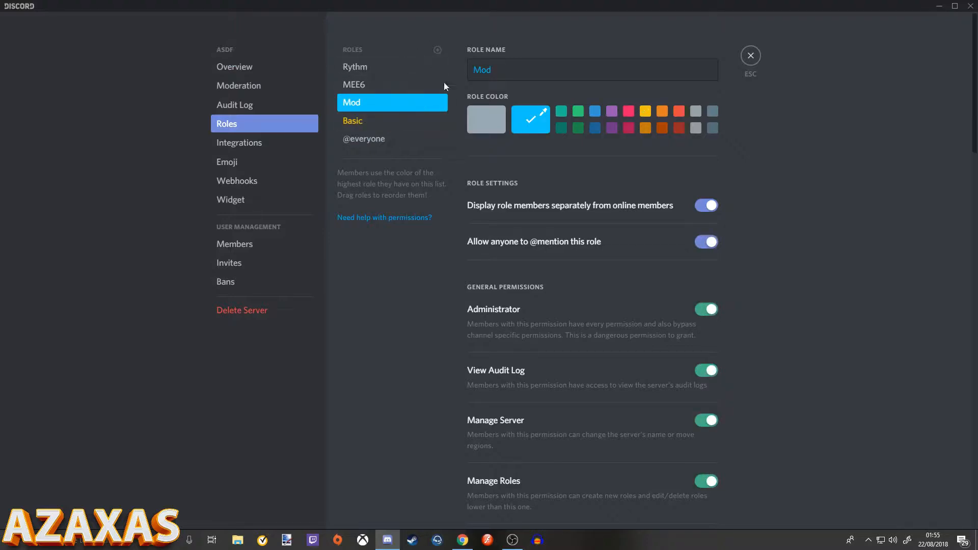
pyautogui.click(382, 122)
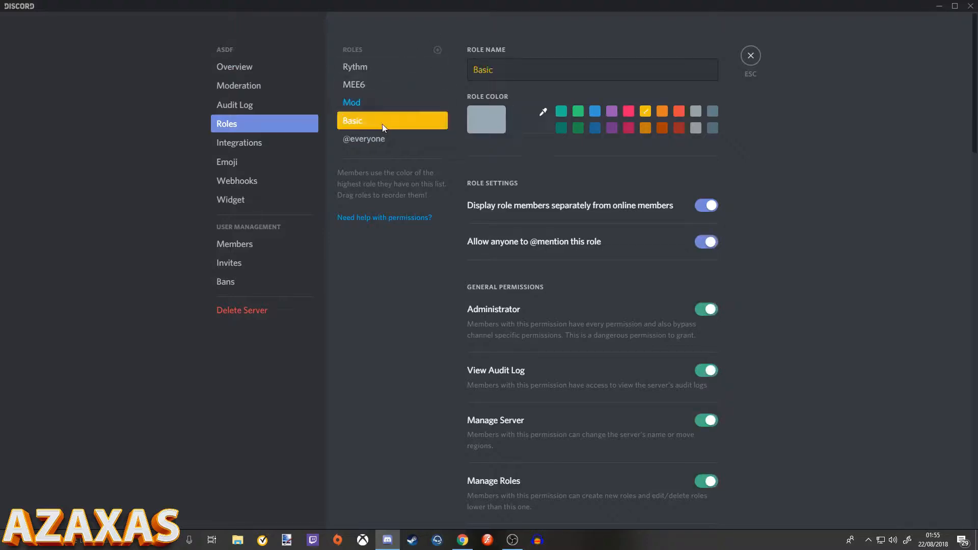
# - Create a dark red role named The DJ, display its members separately from online members, and save it
pyautogui.click(437, 51)
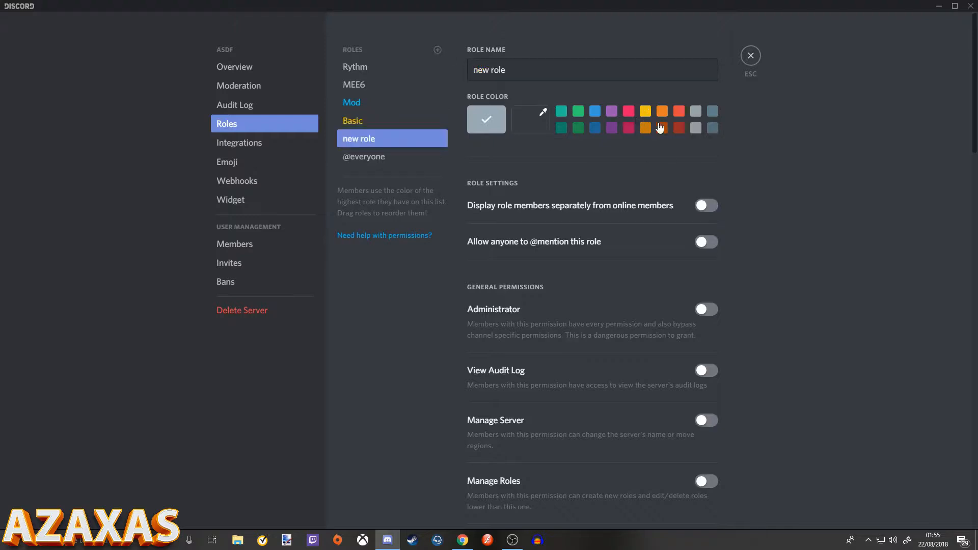
pyautogui.click(679, 128)
pyautogui.moveTo(514, 70); pyautogui.dragTo(374, 70)
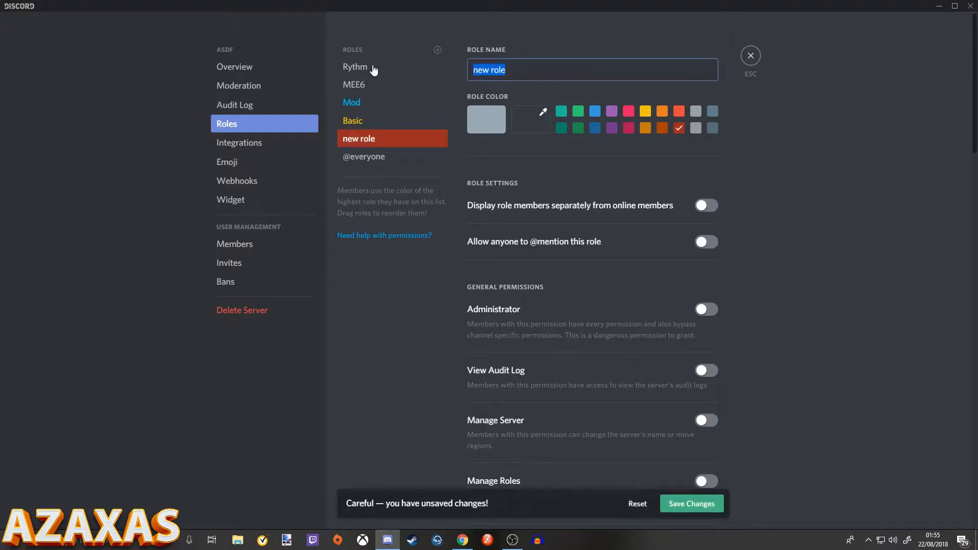
pyautogui.write('The D')
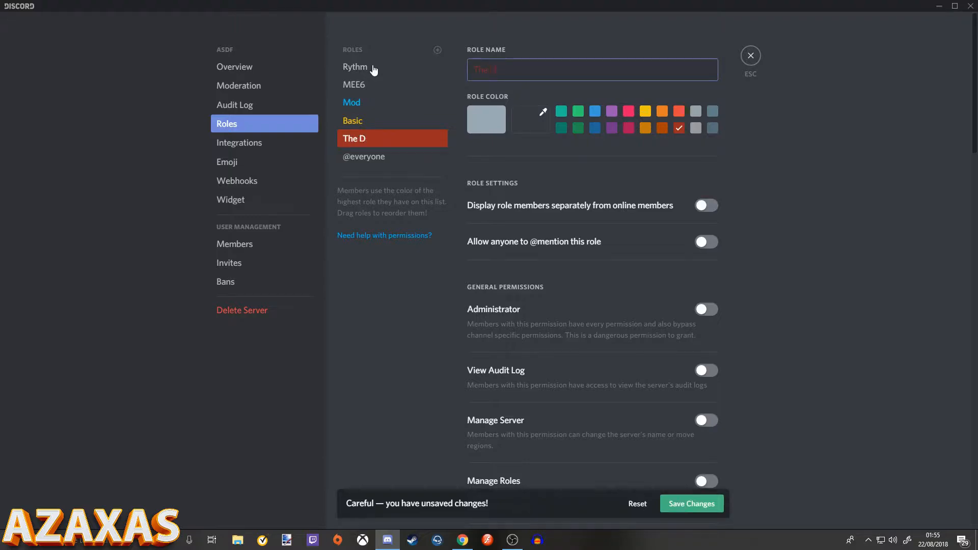
pyautogui.write('J')
pyautogui.click(706, 207)
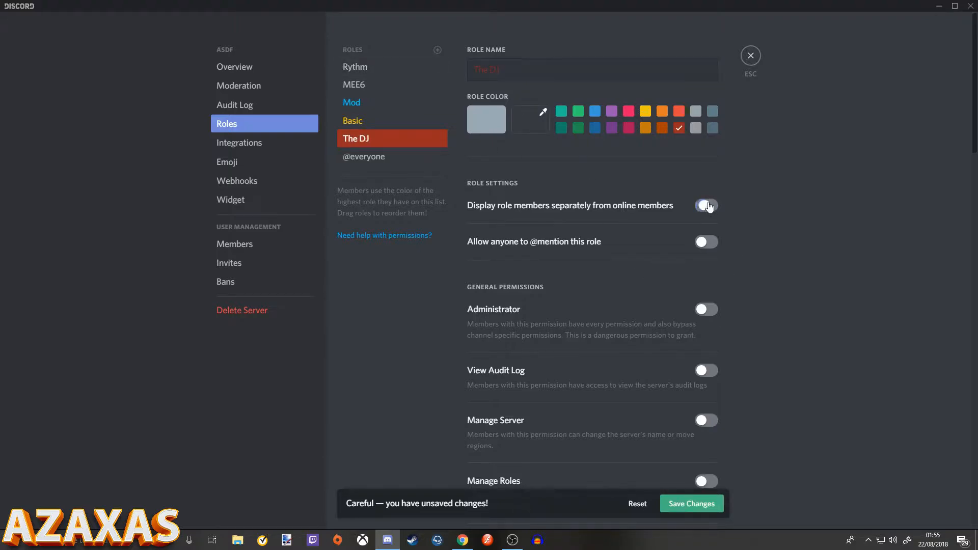
pyautogui.click(698, 504)
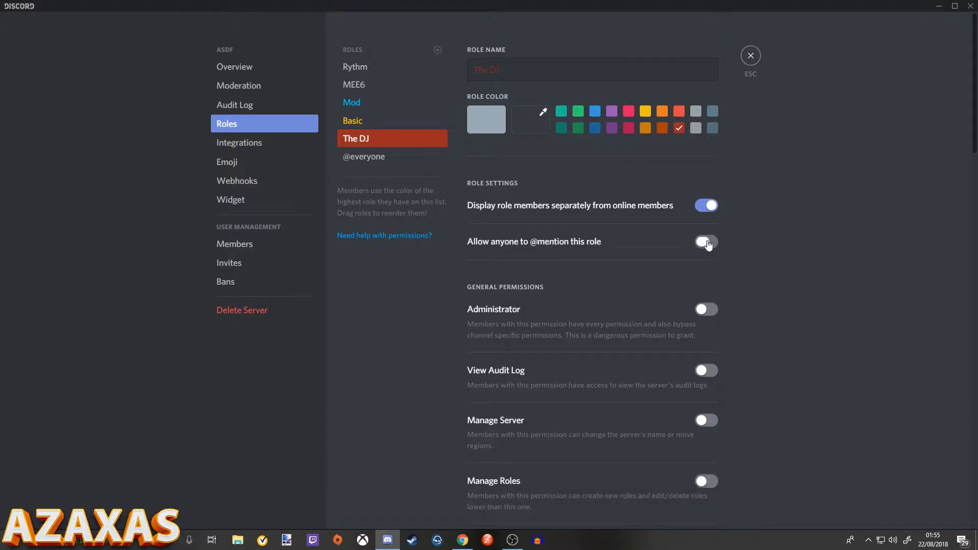
# - Allow anyone to mention The DJ role and grant it the Administrator, View Audit Log and Manage Server permissions
pyautogui.click(708, 242)
pyautogui.click(708, 311)
pyautogui.click(708, 371)
pyautogui.click(708, 421)
# - Grant The DJ role the Manage Roles, Manage Channels, Kick Members and Ban Members permissions
pyautogui.scroll(-2, 710, 377)
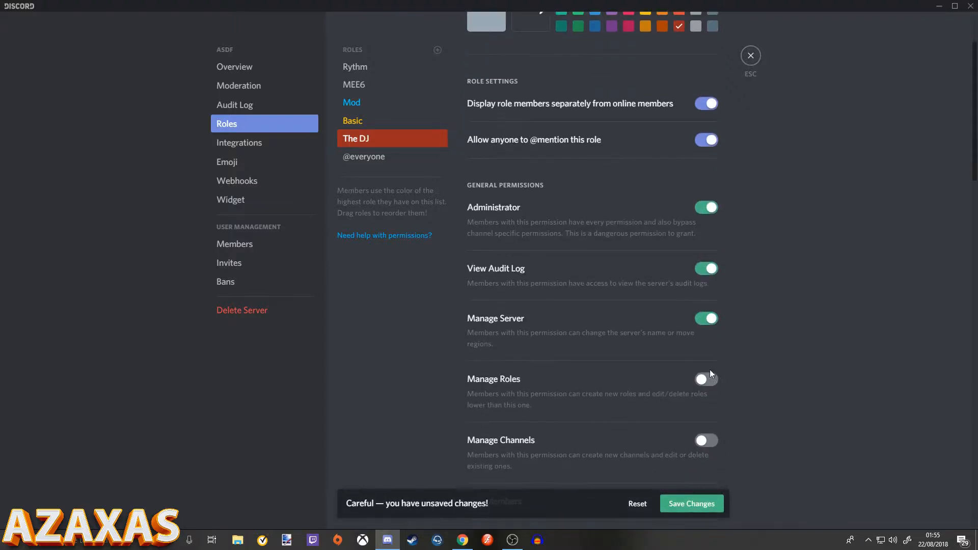
pyautogui.click(704, 381)
pyautogui.click(708, 440)
pyautogui.scroll(-5, 710, 439)
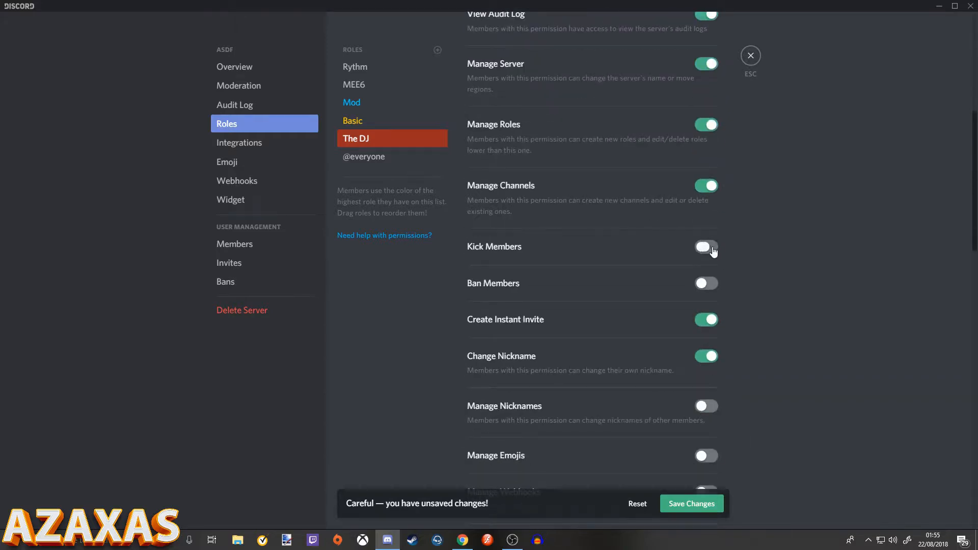
pyautogui.click(713, 250)
pyautogui.click(707, 283)
# - Grant The DJ role the Manage Nicknames, Manage Emojis, Manage Webhooks and Manage Messages permissions
pyautogui.click(706, 406)
pyautogui.click(708, 456)
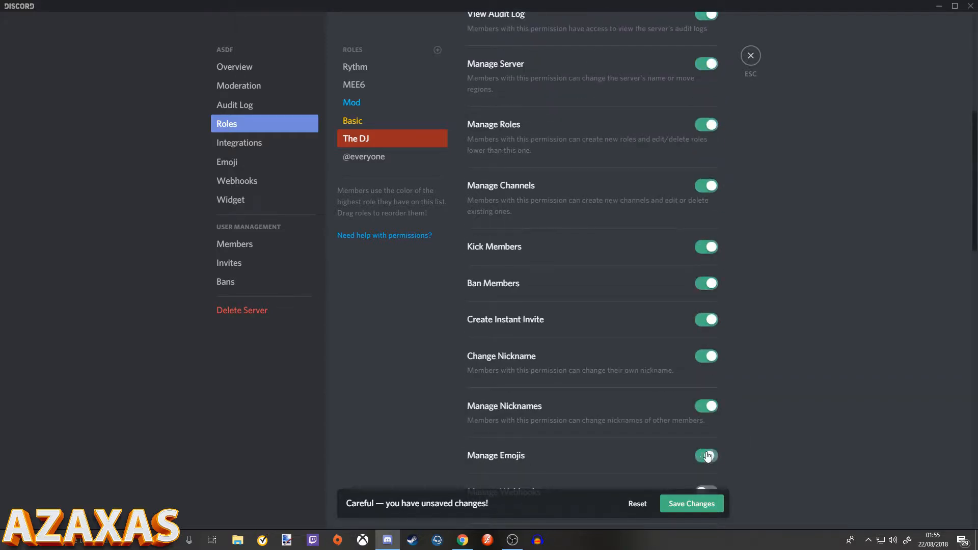
pyautogui.scroll(-2, 711, 418)
pyautogui.click(713, 382)
pyautogui.scroll(-4, 713, 382)
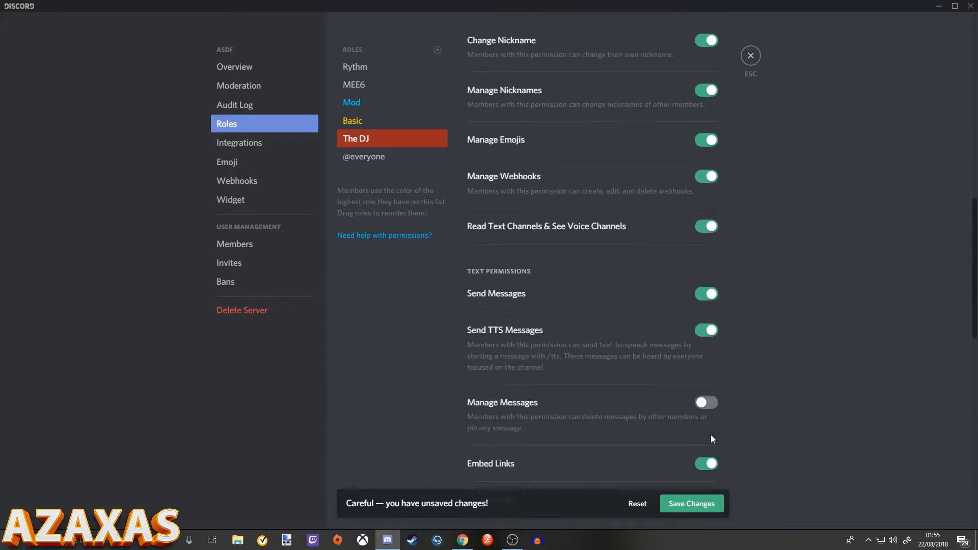
pyautogui.click(710, 366)
# - Grant The DJ role the Mute Members, Deafen Members and Move Members voice permissions
pyautogui.scroll(-7, 709, 372)
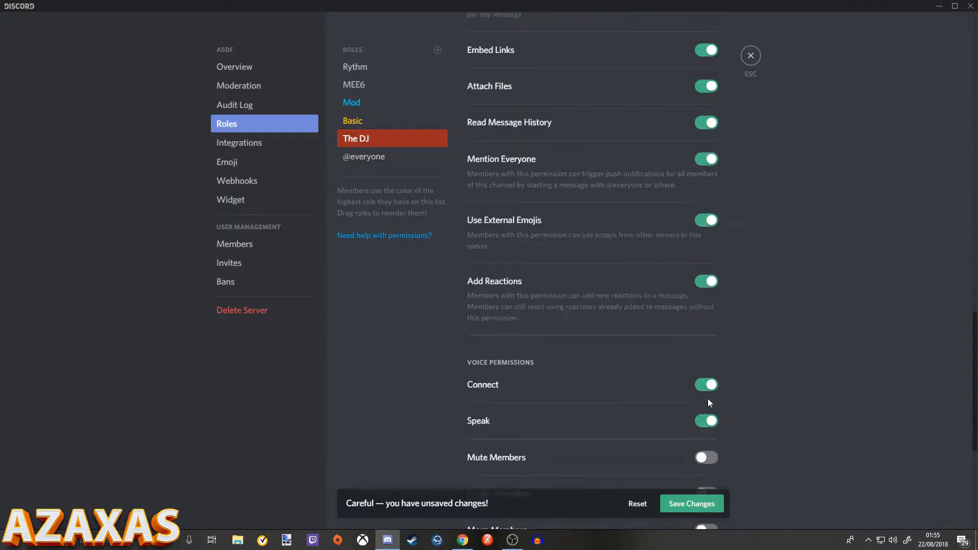
pyautogui.scroll(-3, 708, 399)
pyautogui.click(707, 323)
pyautogui.click(706, 356)
pyautogui.click(708, 391)
# - Grant The DJ role the Priority Speaker permission and save the role changes
pyautogui.scroll(-1, 706, 392)
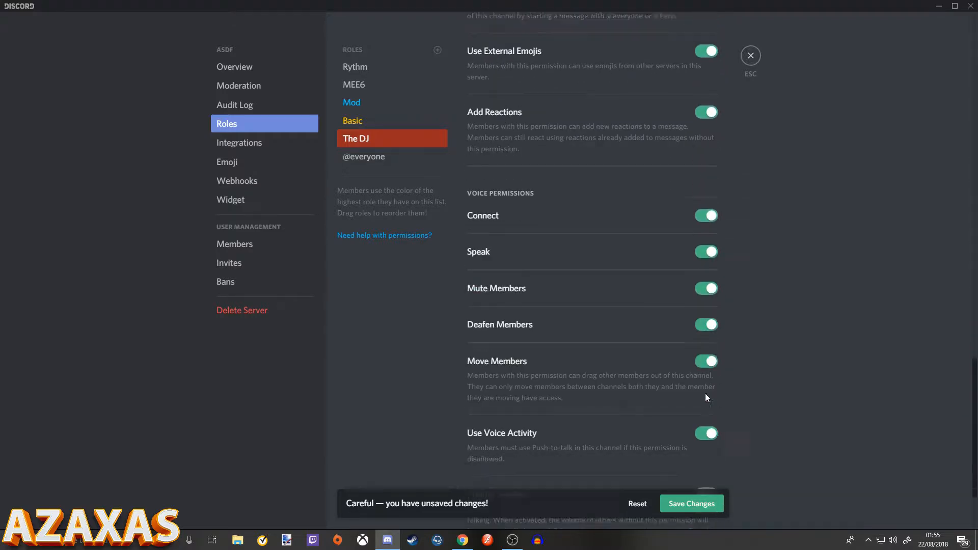
pyautogui.scroll(-2, 705, 395)
pyautogui.click(706, 386)
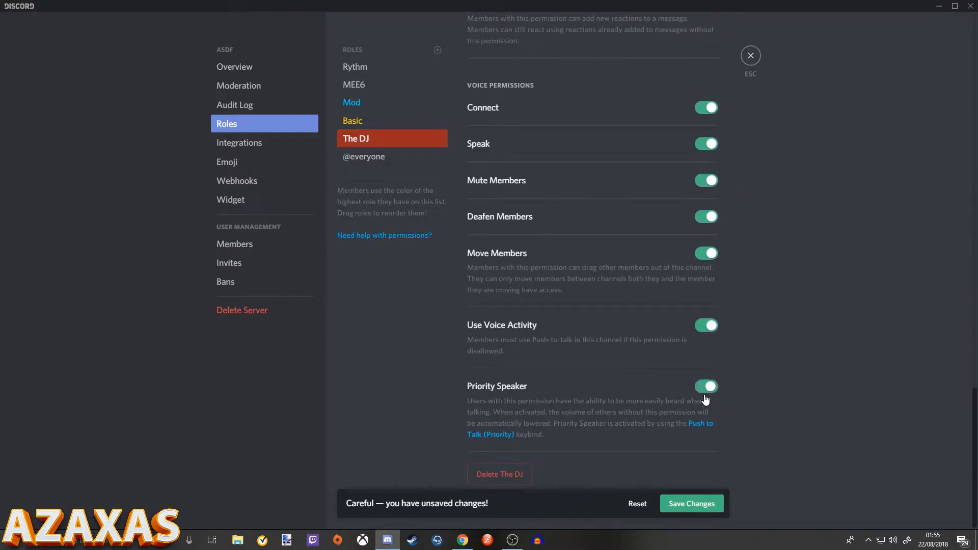
pyautogui.click(692, 504)
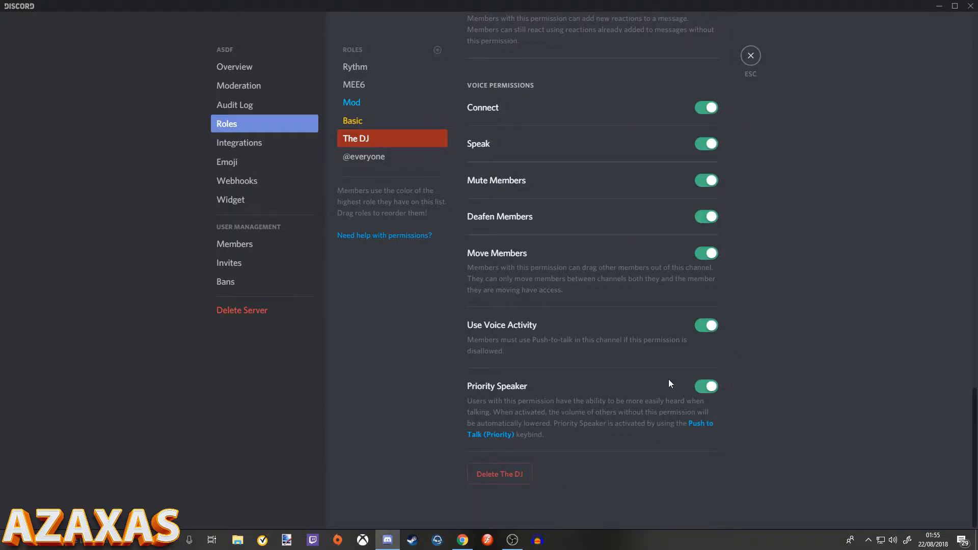
pyautogui.scroll(15, 621, 399)
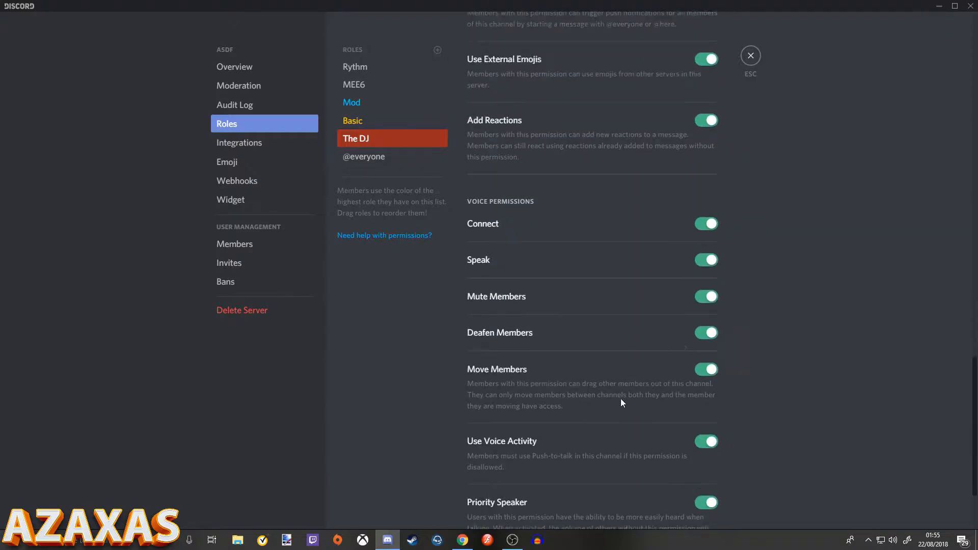
# - Review the settings of the Rythm, Basic, The DJ and Mod roles
pyautogui.scroll(5, 711, 255)
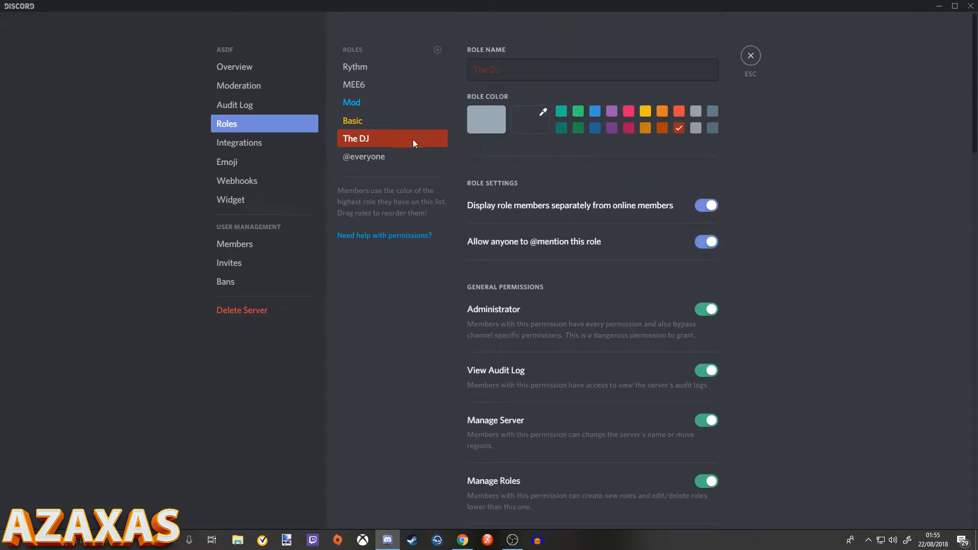
pyautogui.moveTo(395, 125); pyautogui.dragTo(375, 72)
pyautogui.click(376, 69)
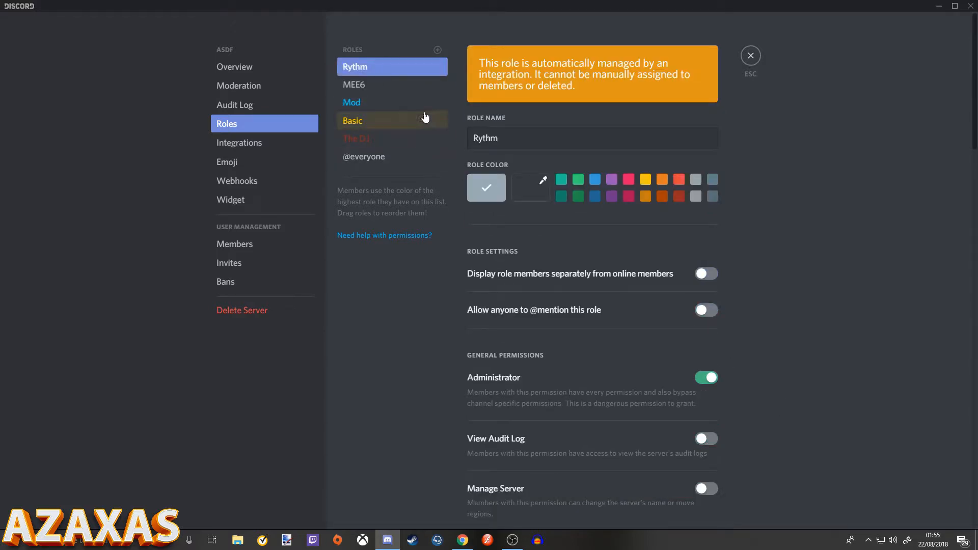
pyautogui.click(385, 122)
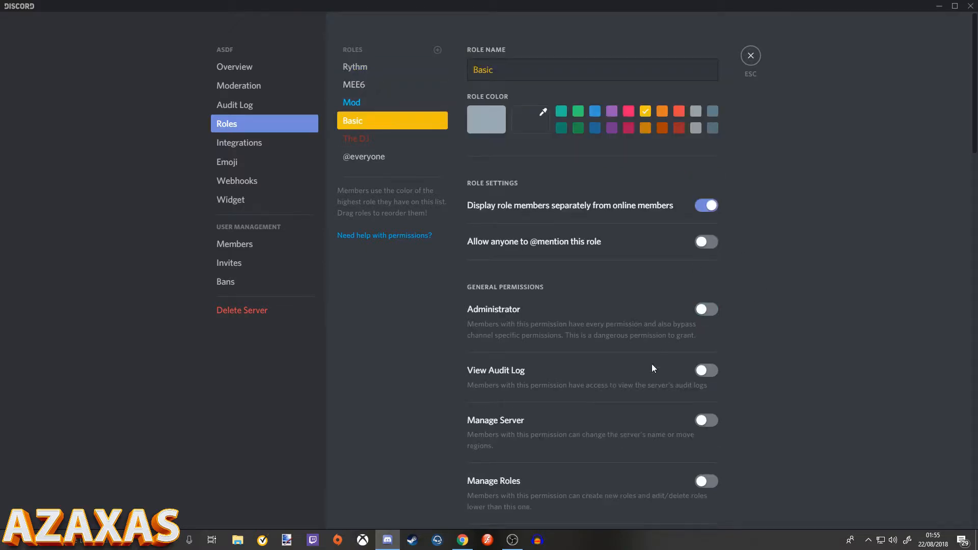
pyautogui.click(388, 139)
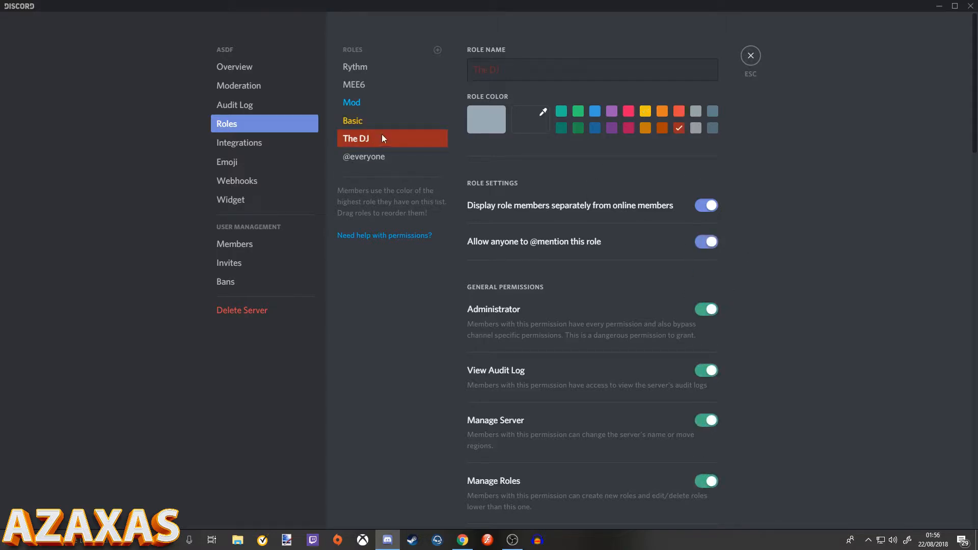
pyautogui.click(384, 101)
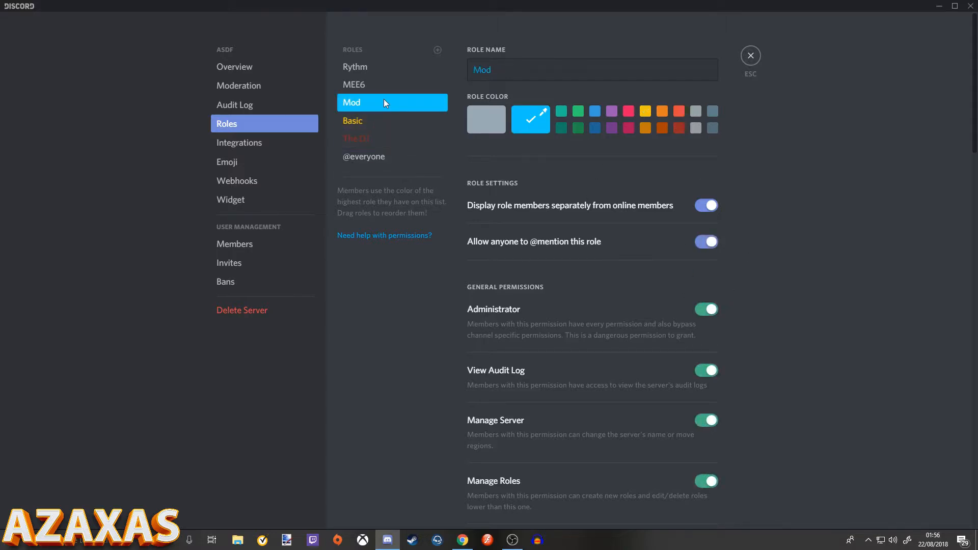
pyautogui.click(409, 137)
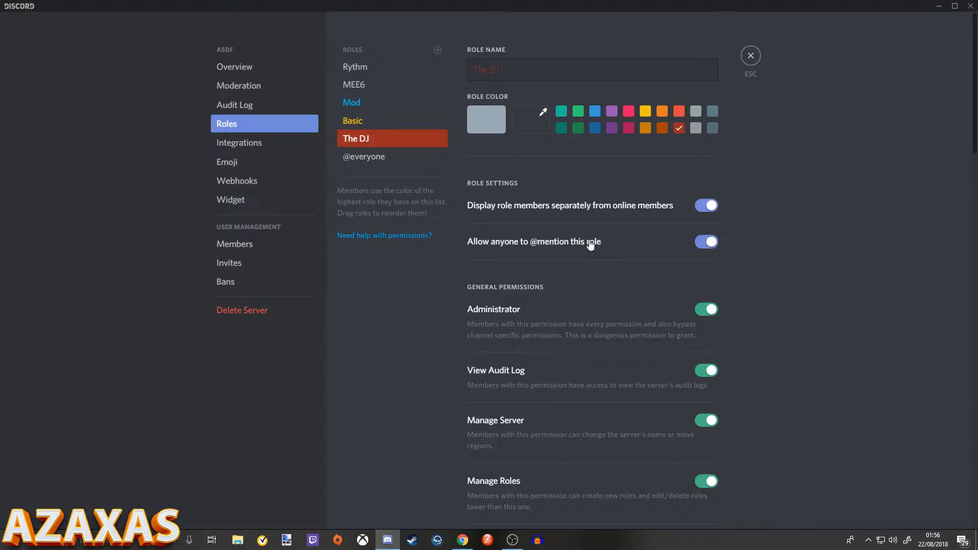
# - Reorder the custom roles as Mod, The DJ, Basic, save the changes and close the server settings
pyautogui.moveTo(382, 104); pyautogui.dragTo(371, 146)
pyautogui.moveTo(358, 121); pyautogui.dragTo(355, 113)
pyautogui.click(376, 142)
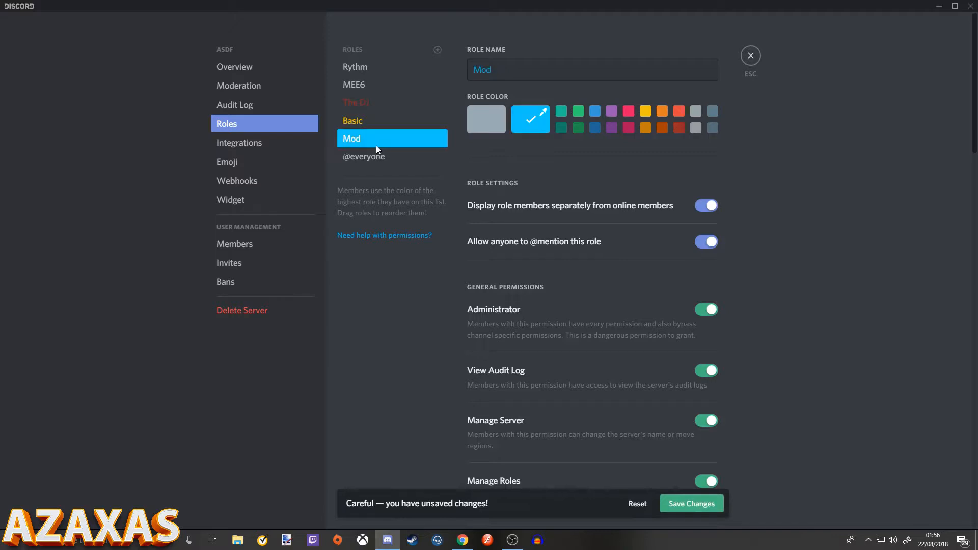
pyautogui.moveTo(376, 145); pyautogui.dragTo(377, 103)
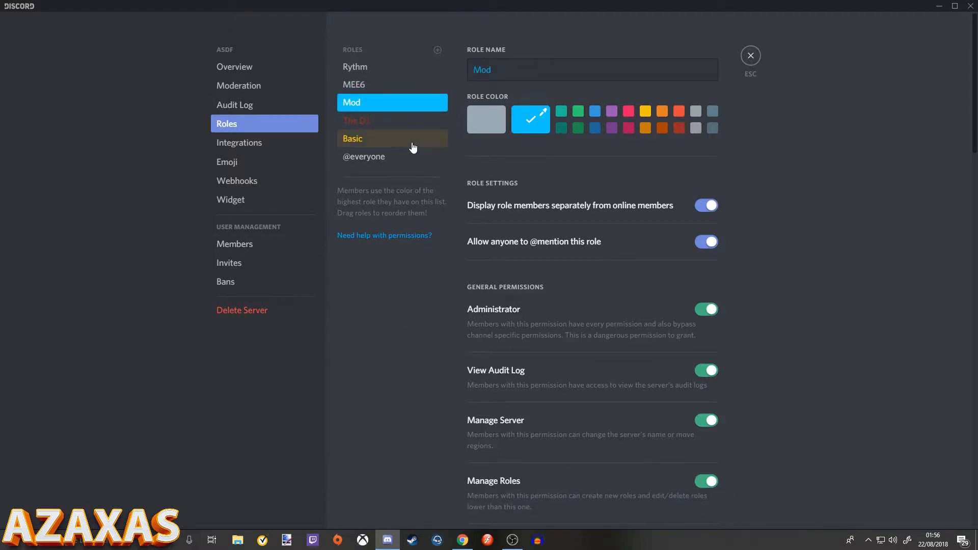
pyautogui.moveTo(407, 142)
pyautogui.mouseDown()
pyautogui.moveTo(411, 120)
pyautogui.moveTo(399, 136)
pyautogui.mouseUp()
pyautogui.click(708, 504)
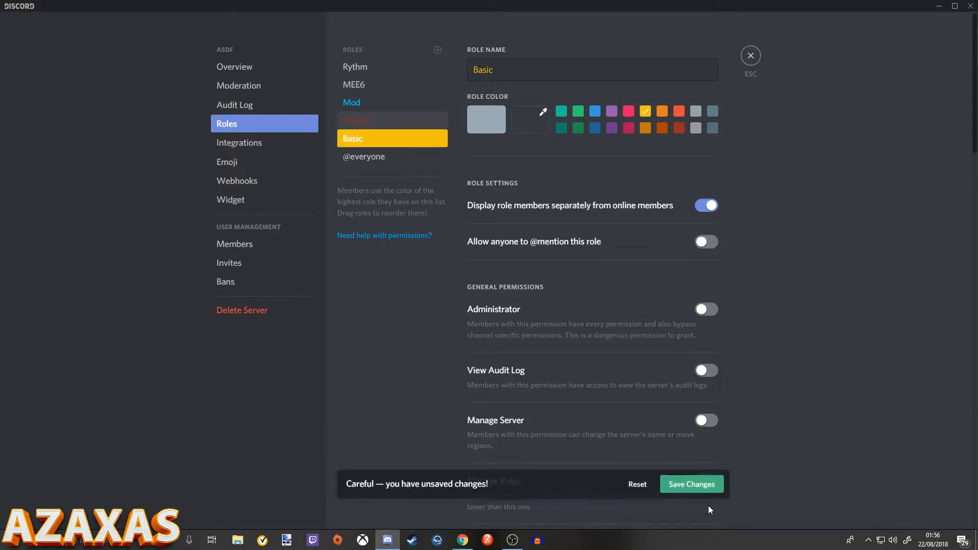
pyautogui.click(372, 157)
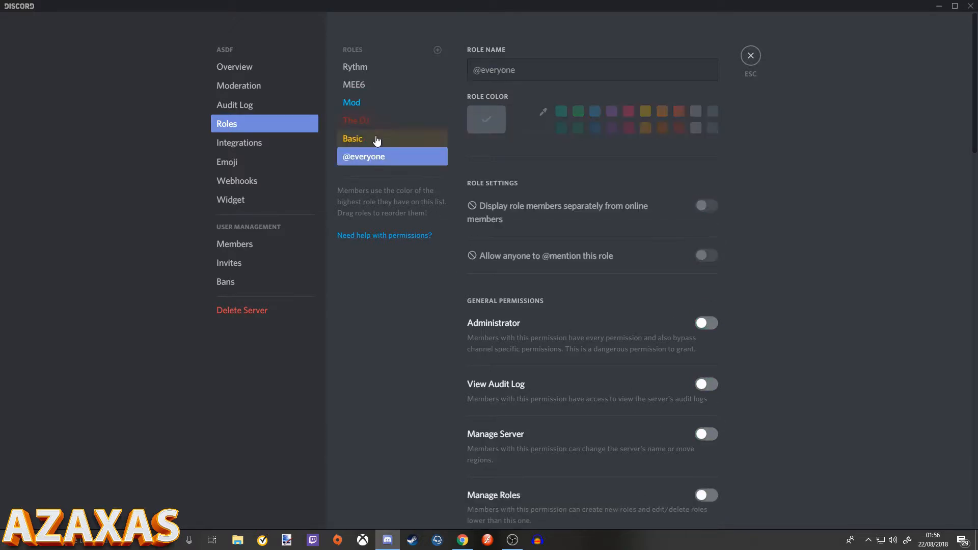
pyautogui.click(751, 55)
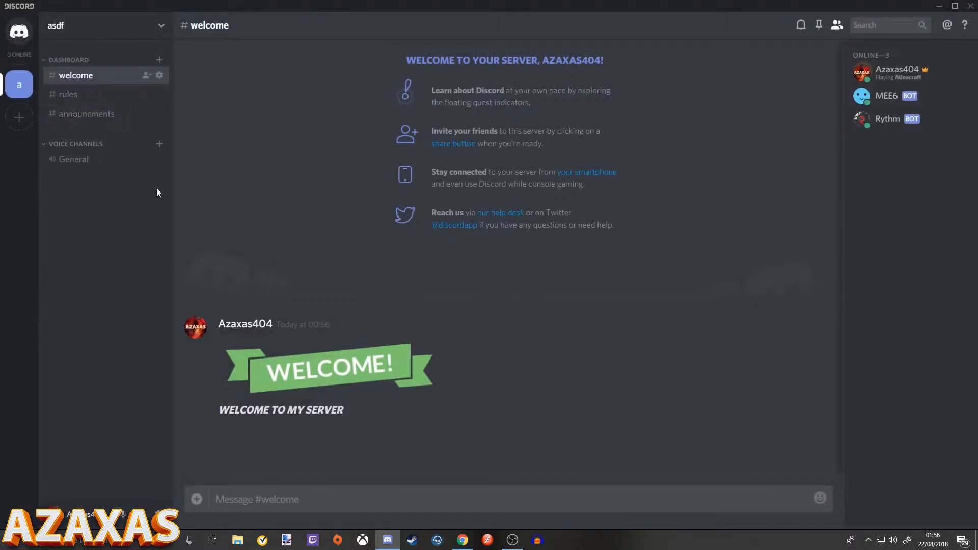
# - Create a new server role named Bots and save it
pyautogui.click(105, 24)
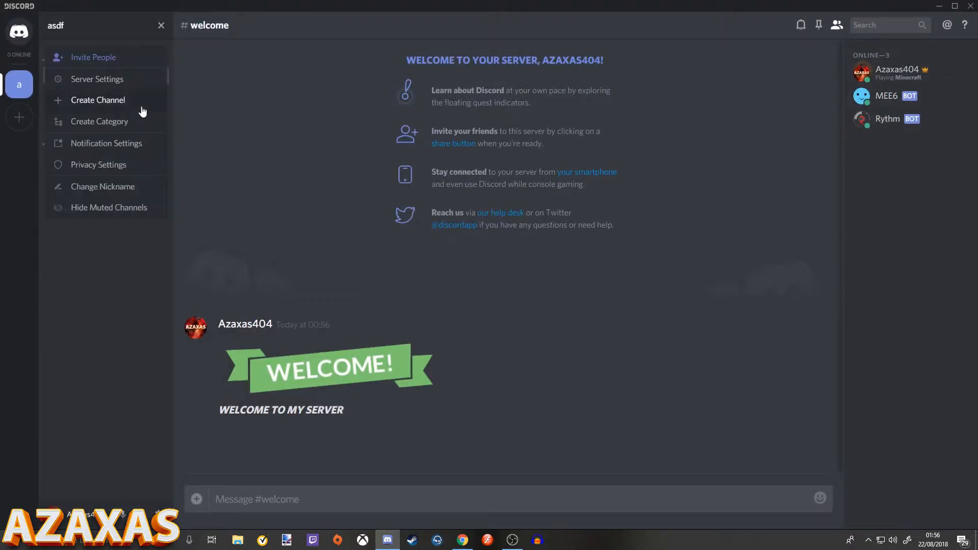
pyautogui.click(127, 82)
pyautogui.click(260, 124)
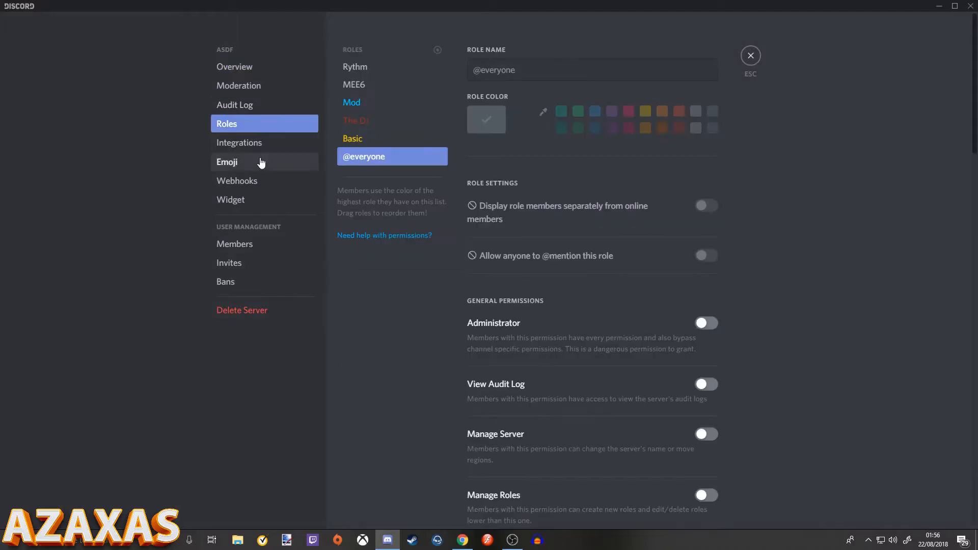
pyautogui.click(262, 161)
pyautogui.click(257, 129)
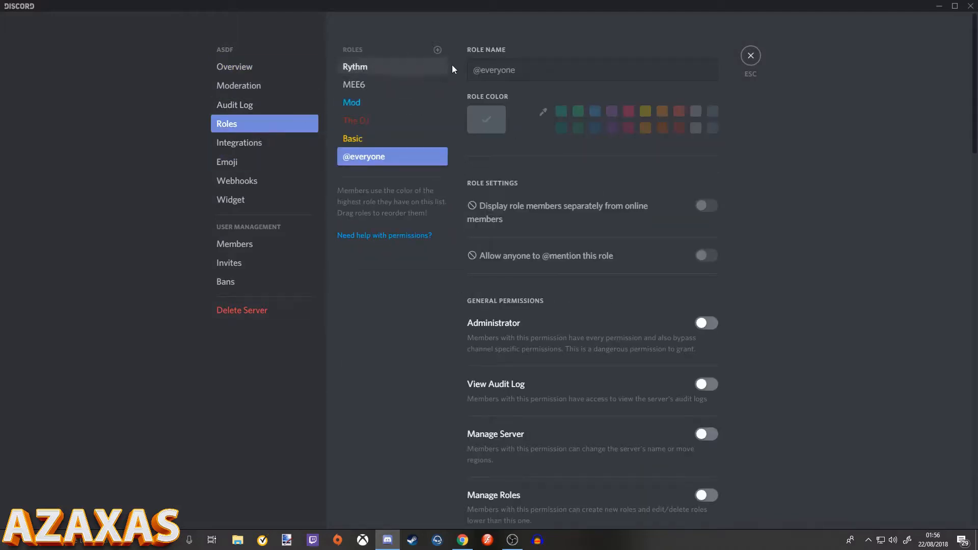
pyautogui.click(437, 50)
pyautogui.write('B')
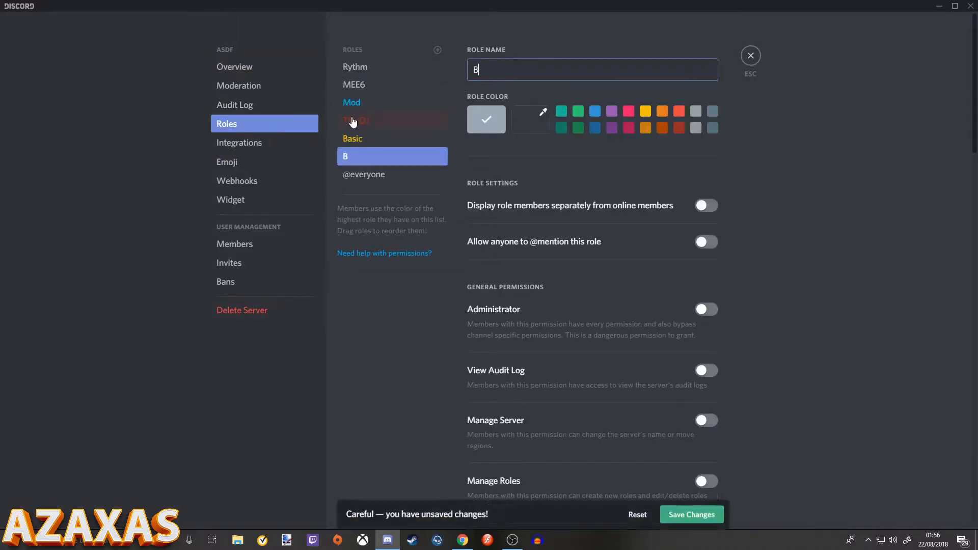
pyautogui.write('ots')
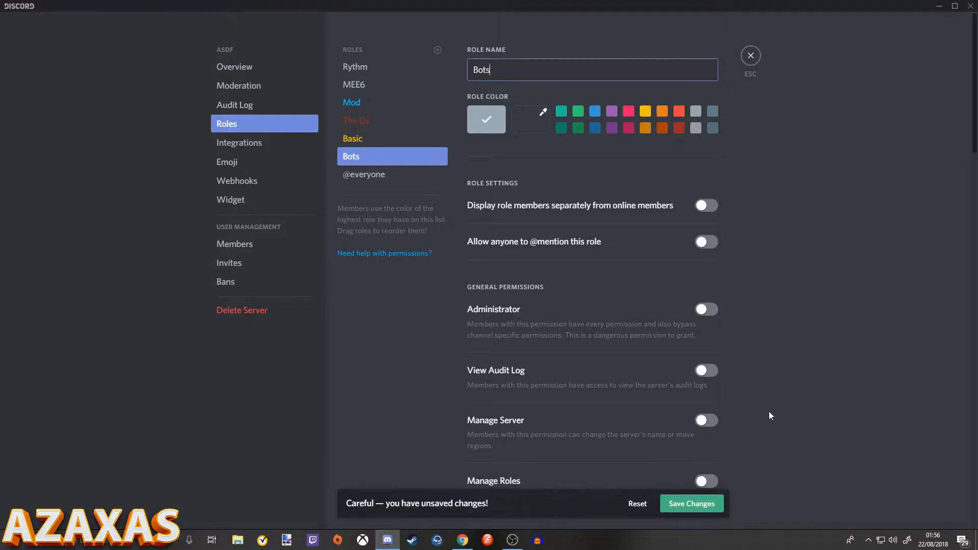
pyautogui.click(691, 504)
# - Color the Bots role green, display its members separately from online members, save and close the server settings
pyautogui.click(581, 112)
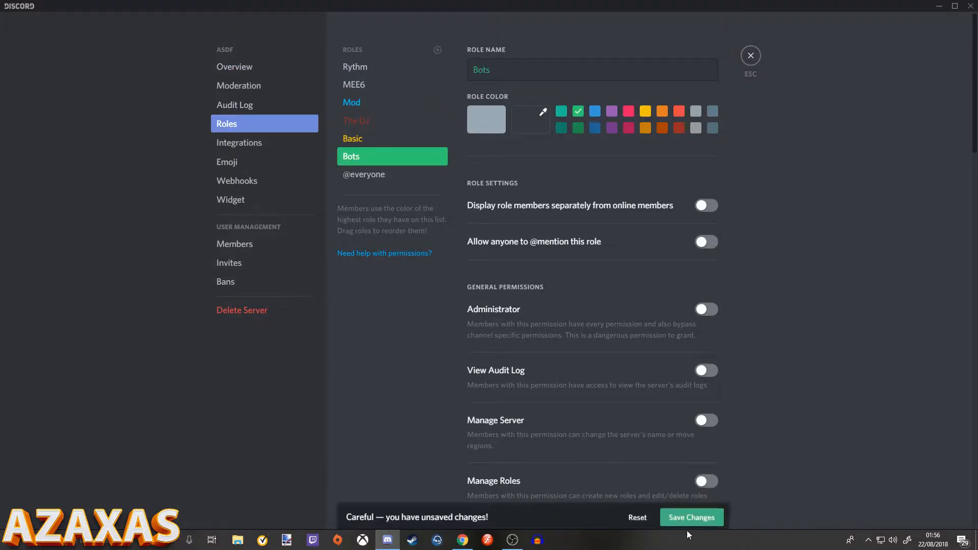
pyautogui.click(690, 504)
pyautogui.click(702, 207)
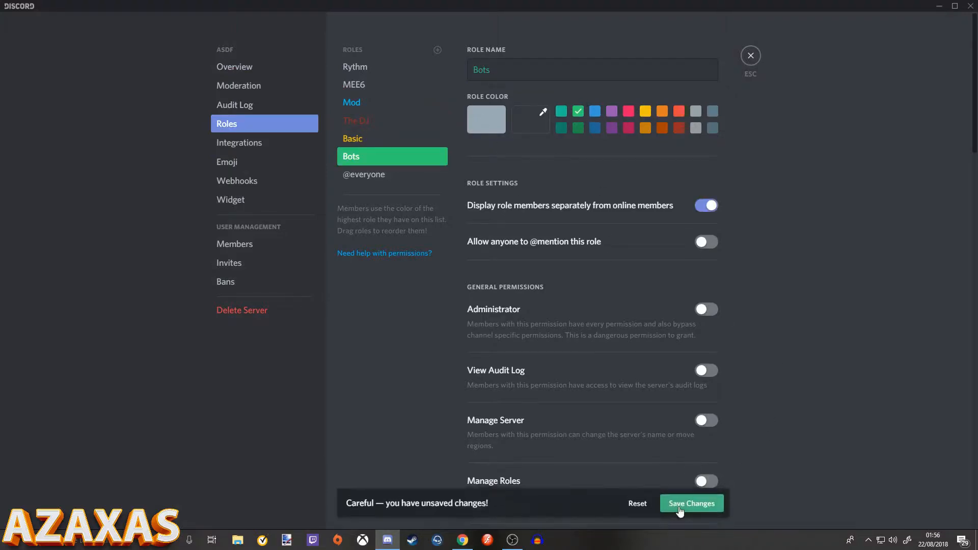
pyautogui.click(693, 503)
pyautogui.click(750, 55)
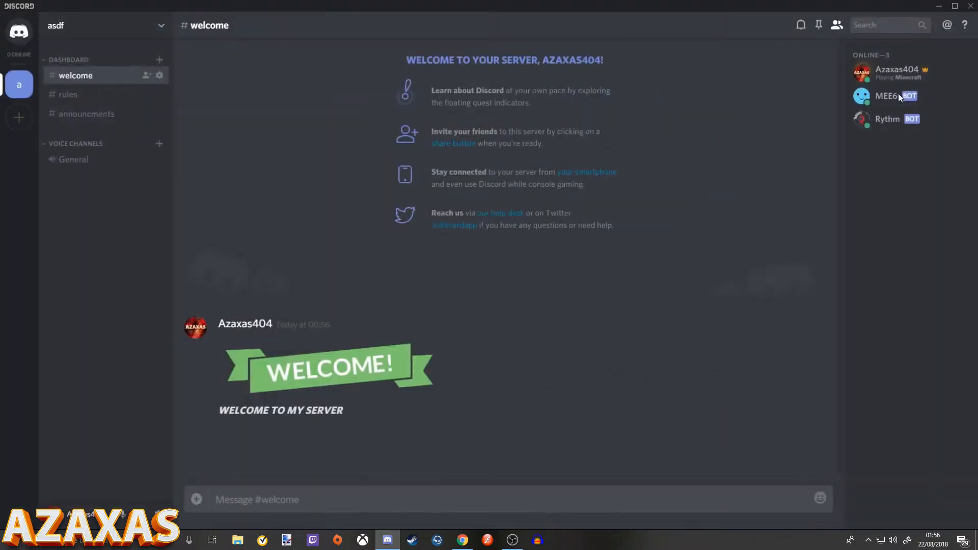
# - Assign the Bots role to the Rythm and MEE6 bots
pyautogui.click(888, 120)
pyautogui.click(766, 223)
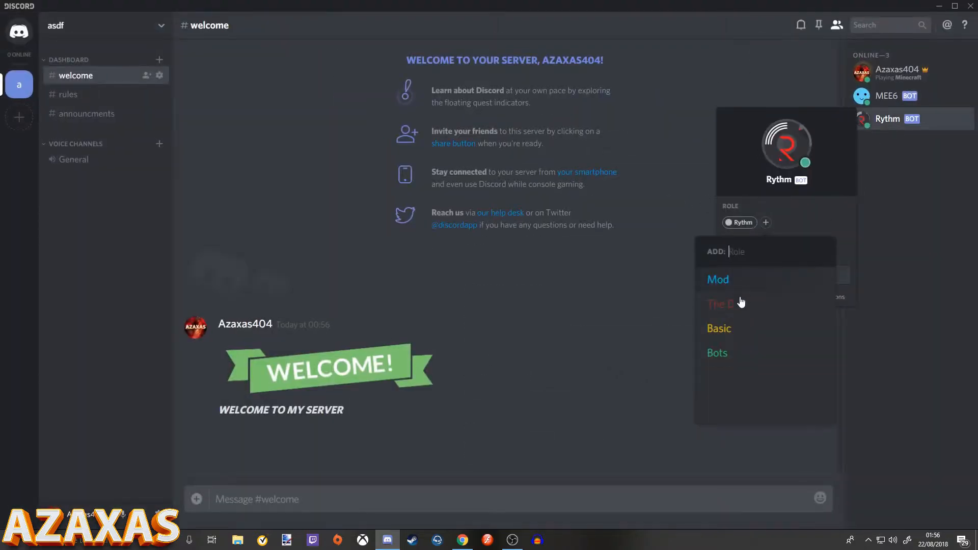
pyautogui.click(732, 349)
pyautogui.click(890, 146)
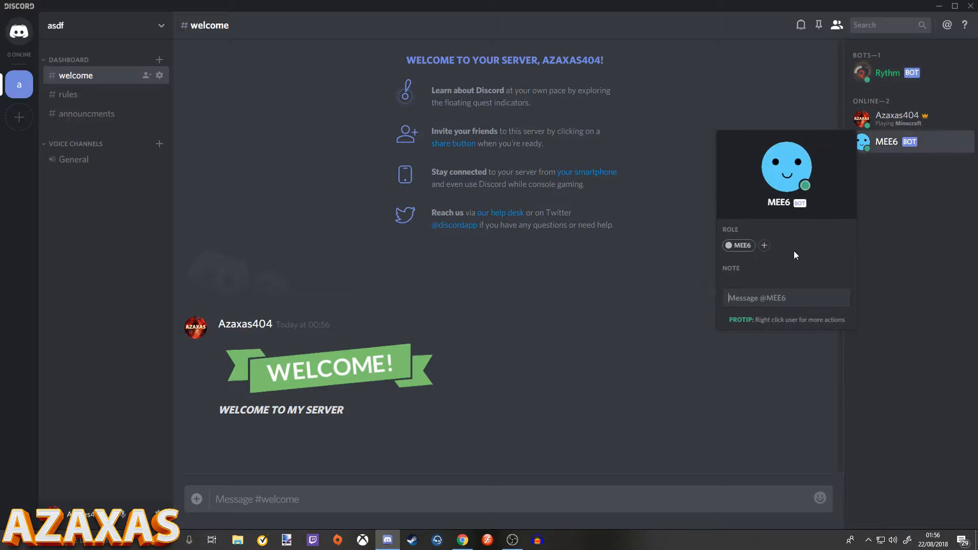
pyautogui.click(765, 246)
pyautogui.click(718, 379)
# - Assign the Mod role to the server owner's account
pyautogui.click(876, 146)
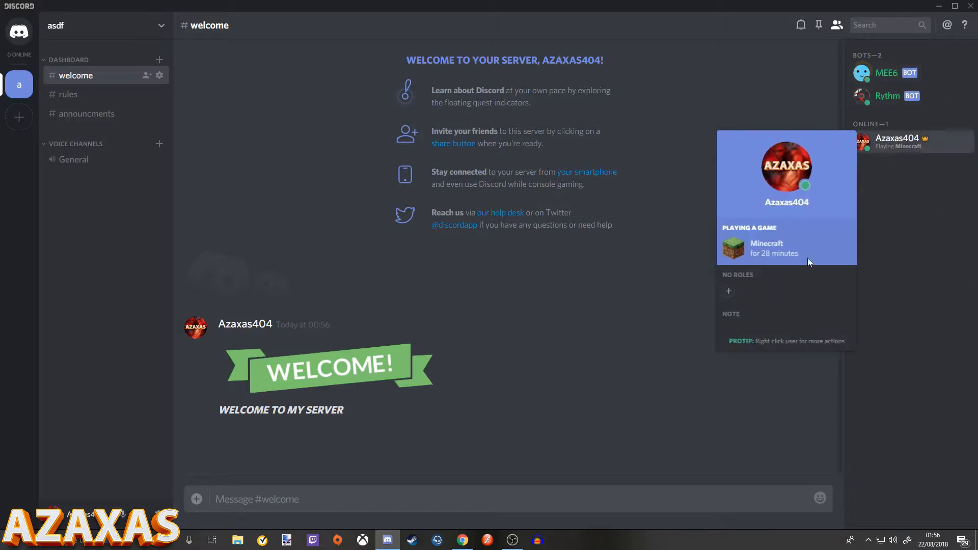
pyautogui.click(729, 291)
pyautogui.click(681, 349)
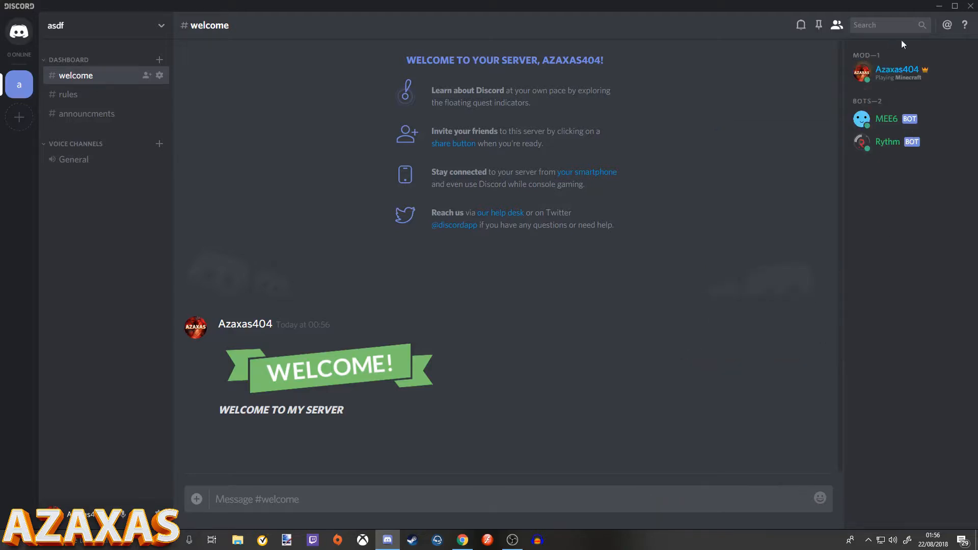
pyautogui.click(916, 80)
pyautogui.click(887, 292)
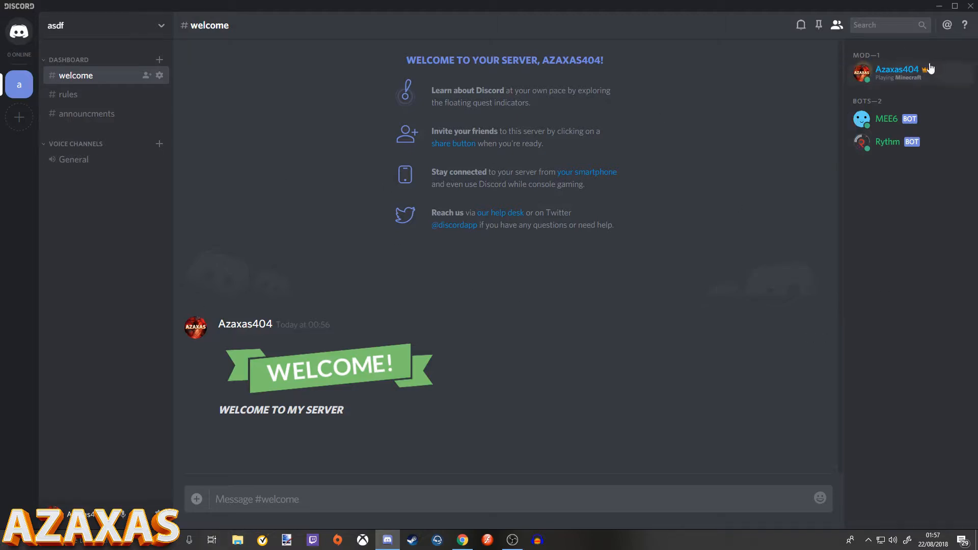
pyautogui.click(120, 114)
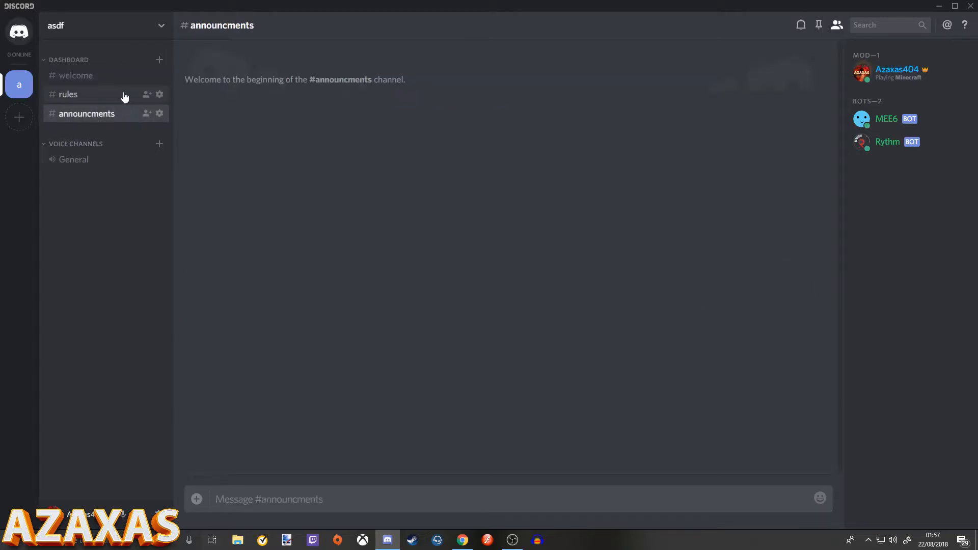
pyautogui.click(122, 94)
pyautogui.click(126, 76)
pyautogui.click(161, 75)
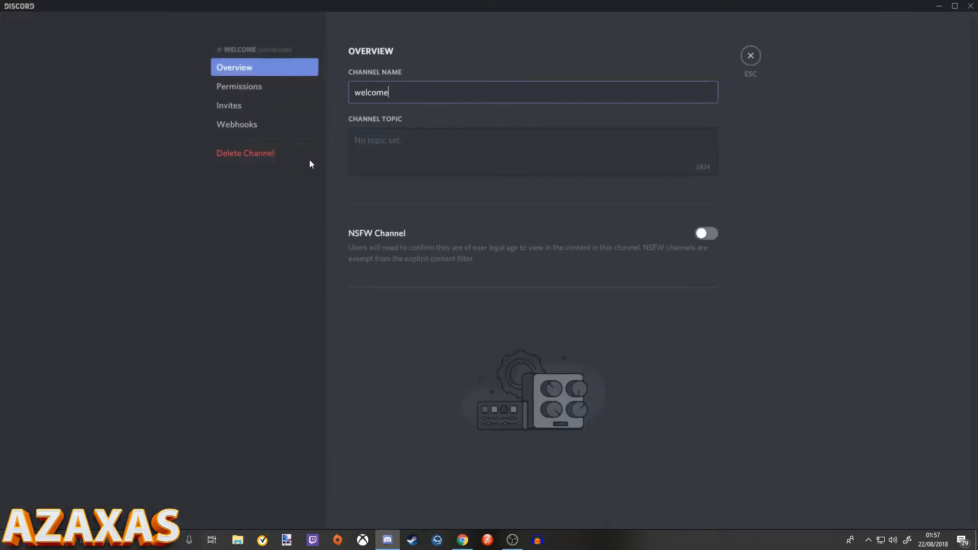
pyautogui.click(250, 102)
pyautogui.click(293, 86)
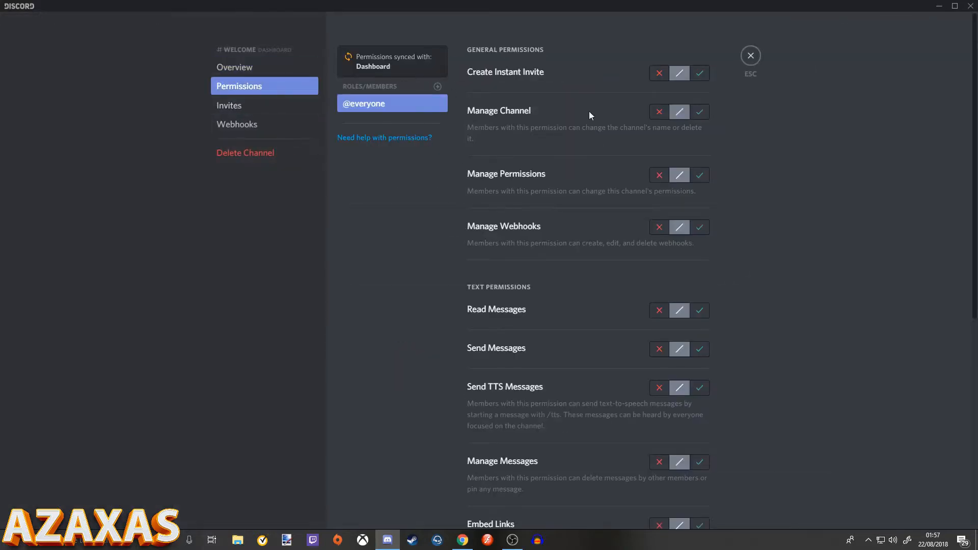
pyautogui.click(699, 314)
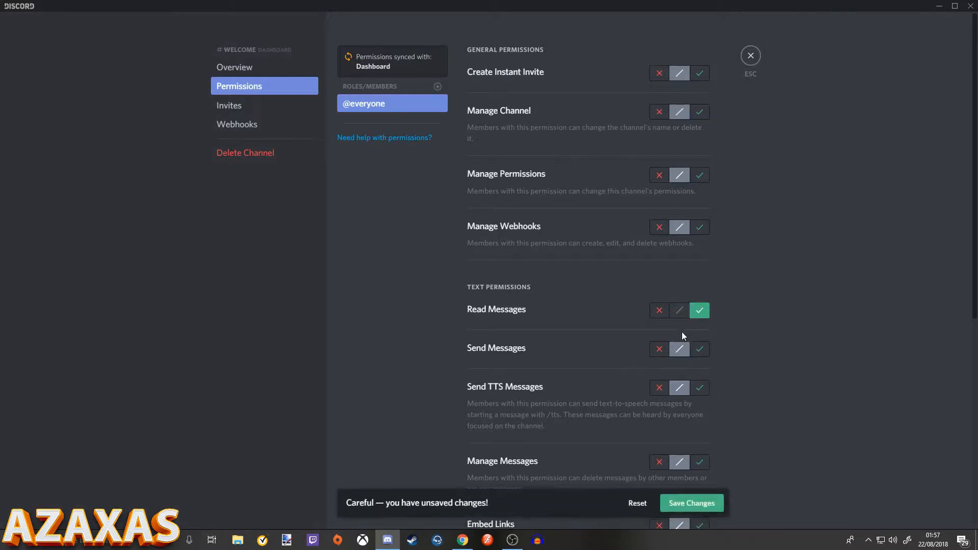
pyautogui.click(658, 352)
pyautogui.click(659, 389)
pyautogui.scroll(-2, 702, 326)
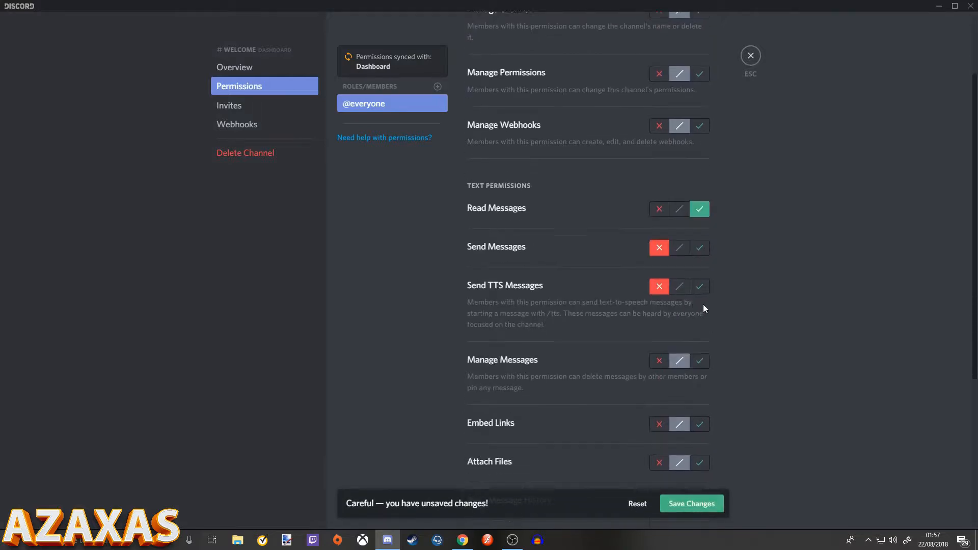
pyautogui.scroll(-4, 673, 376)
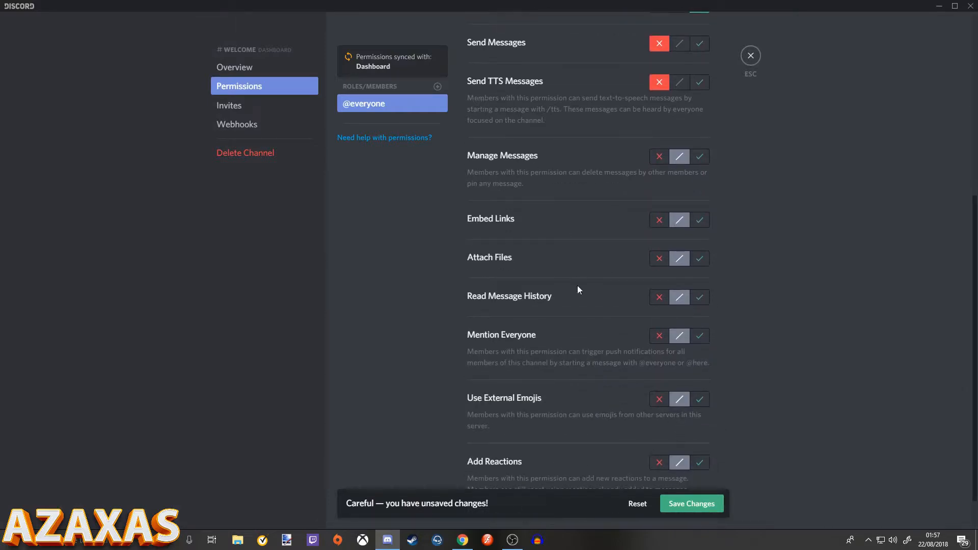
pyautogui.click(699, 297)
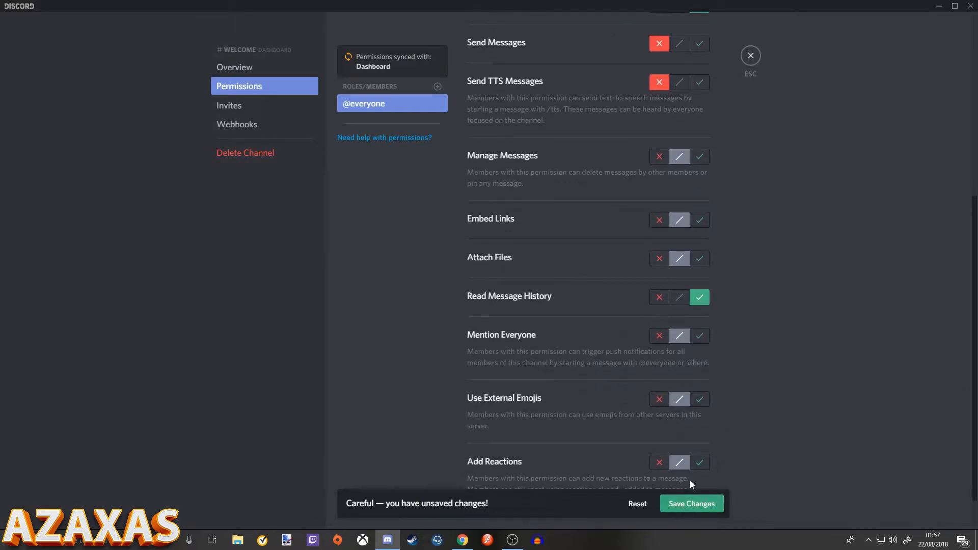
pyautogui.click(691, 503)
pyautogui.scroll(3, 662, 357)
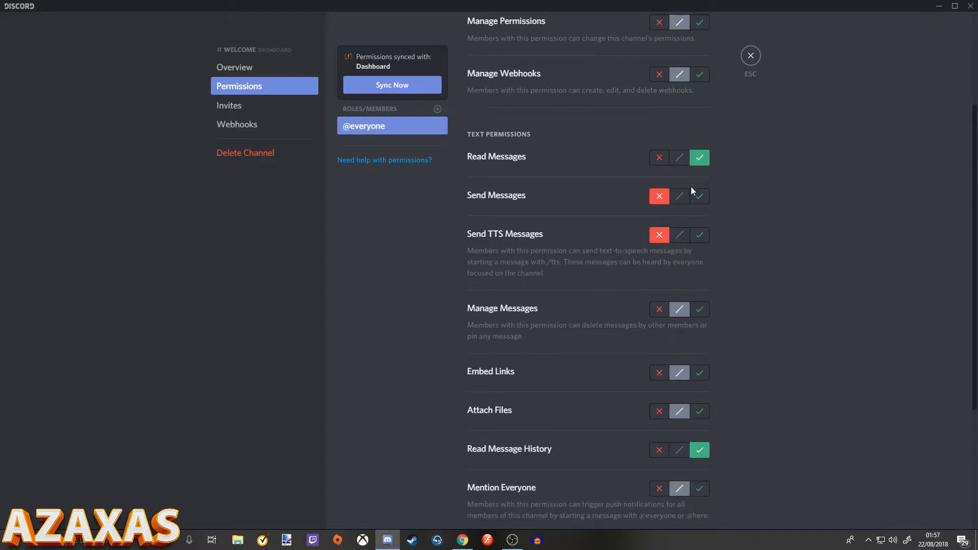
pyautogui.click(749, 54)
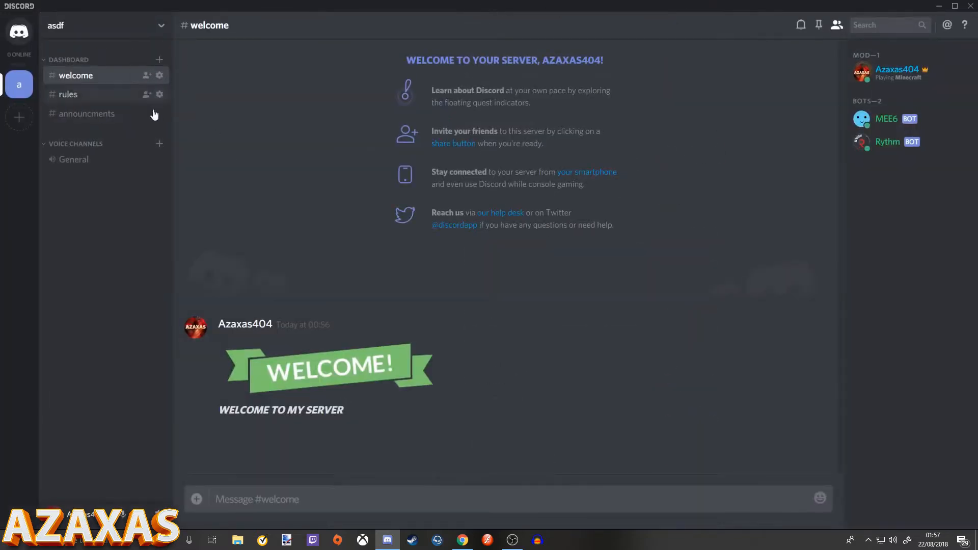
pyautogui.click(160, 94)
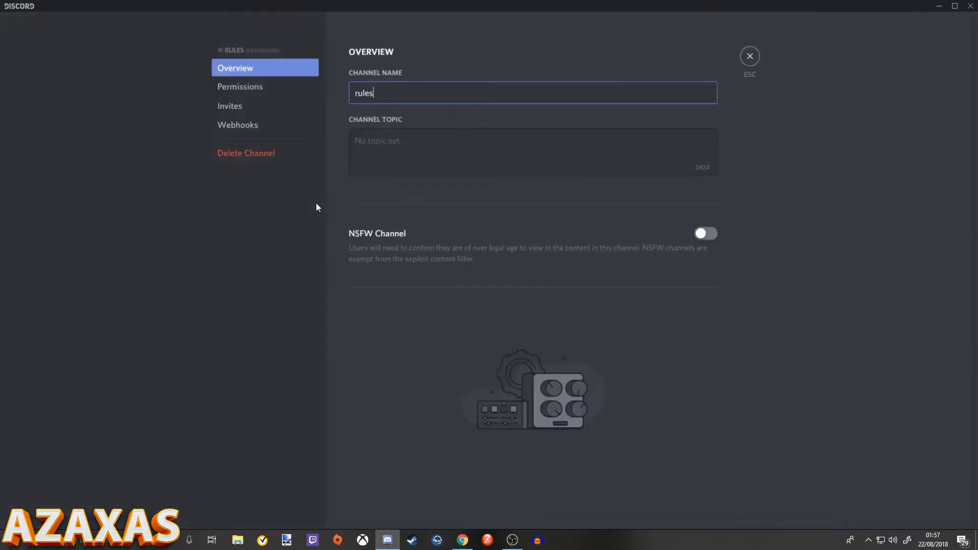
pyautogui.click(262, 86)
pyautogui.click(699, 310)
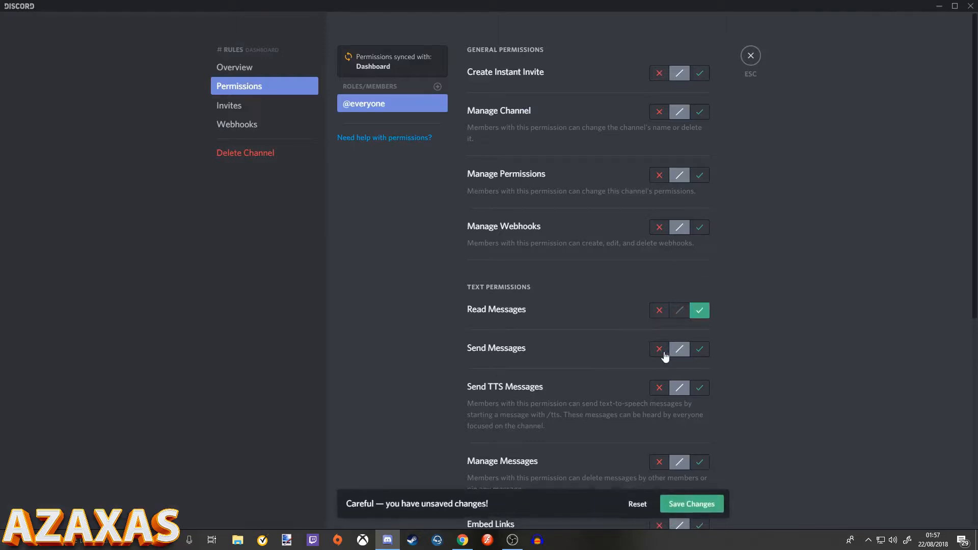
pyautogui.click(659, 349)
pyautogui.click(659, 388)
pyautogui.scroll(-2, 657, 377)
pyautogui.scroll(-3, 659, 376)
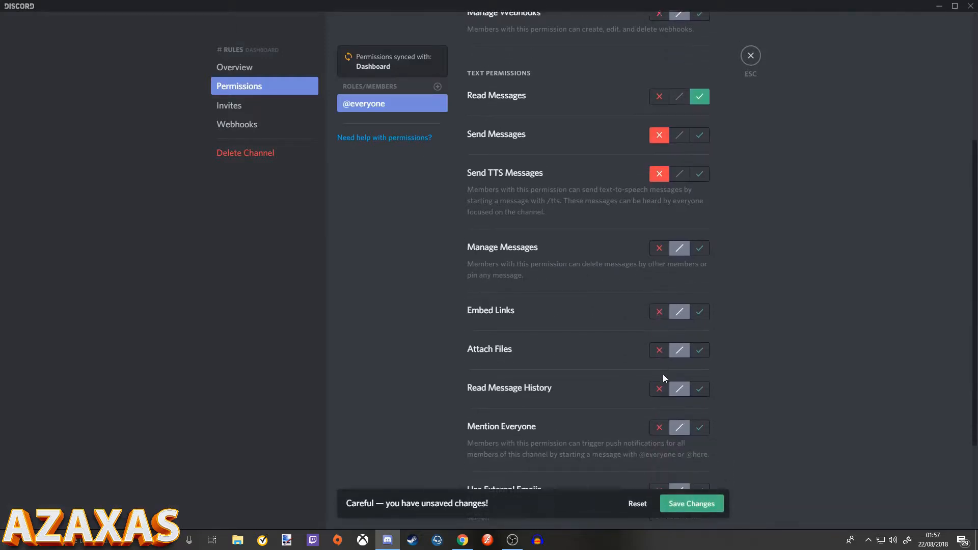
pyautogui.click(700, 348)
pyautogui.click(691, 503)
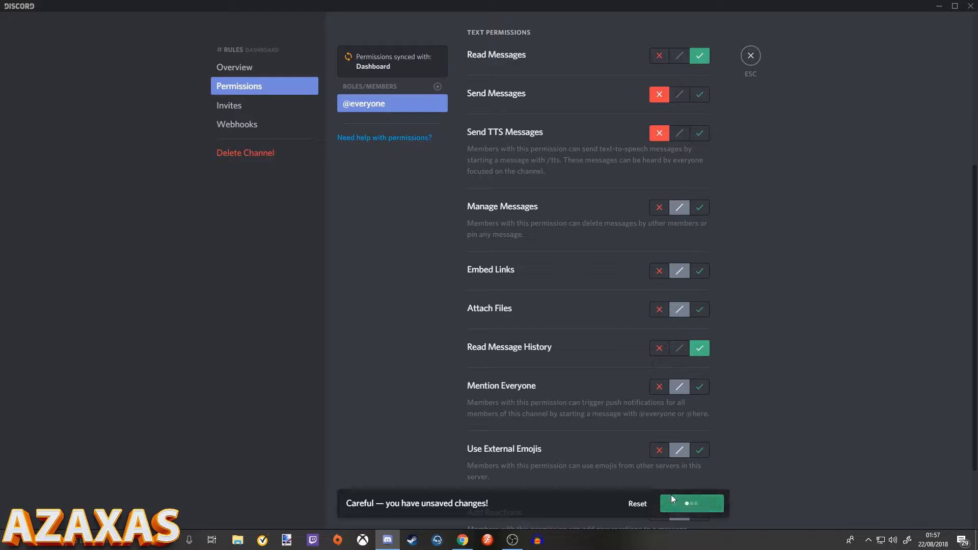
pyautogui.click(750, 55)
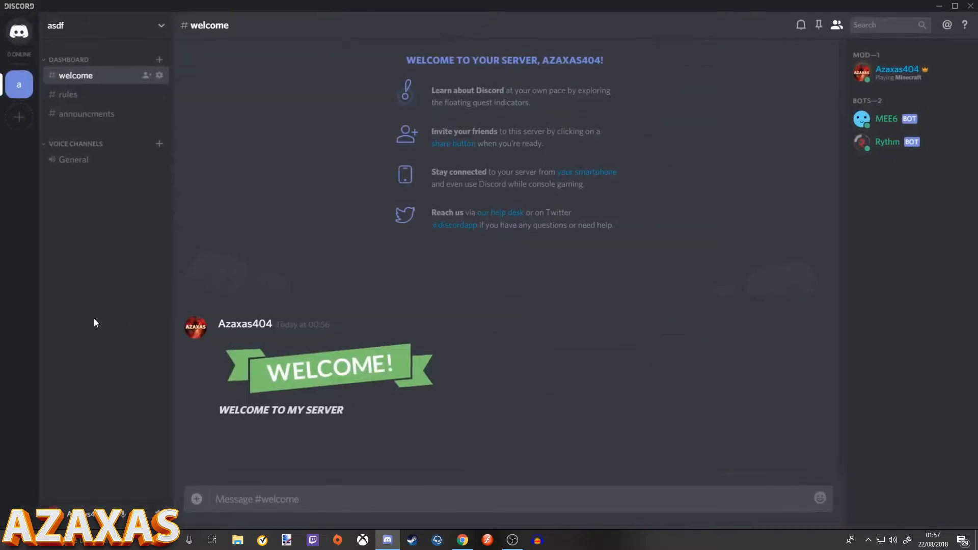
pyautogui.click(159, 115)
pyautogui.click(273, 124)
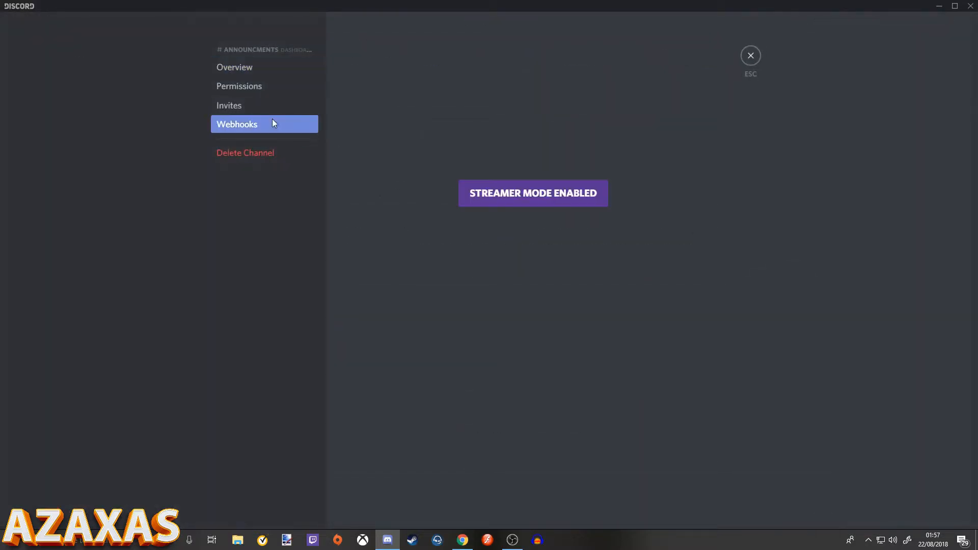
pyautogui.click(273, 88)
pyautogui.scroll(-4, 730, 283)
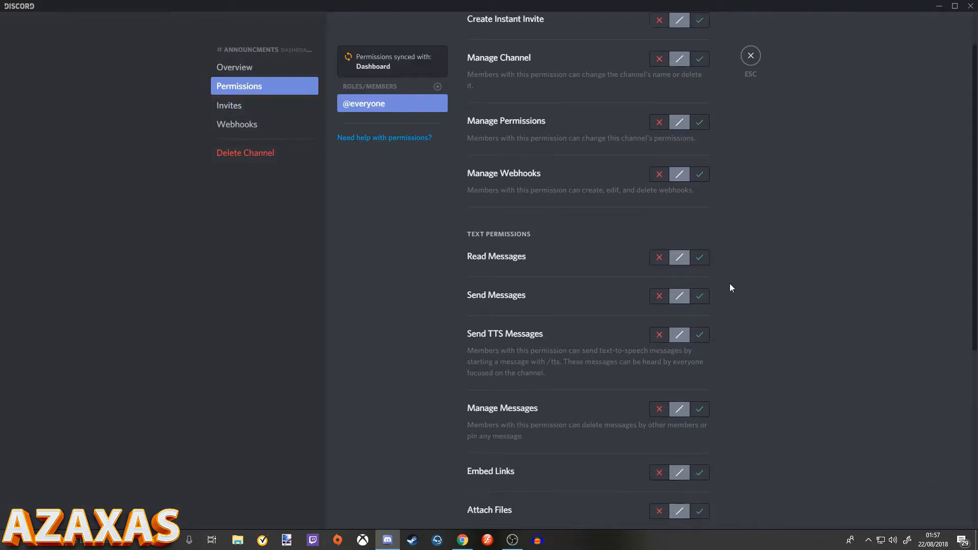
pyautogui.click(698, 112)
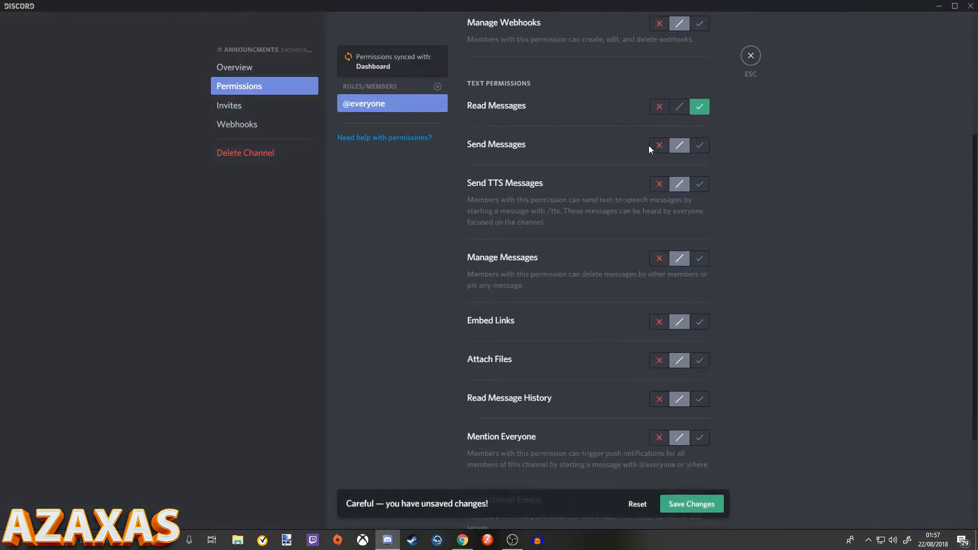
pyautogui.click(658, 146)
pyautogui.click(659, 184)
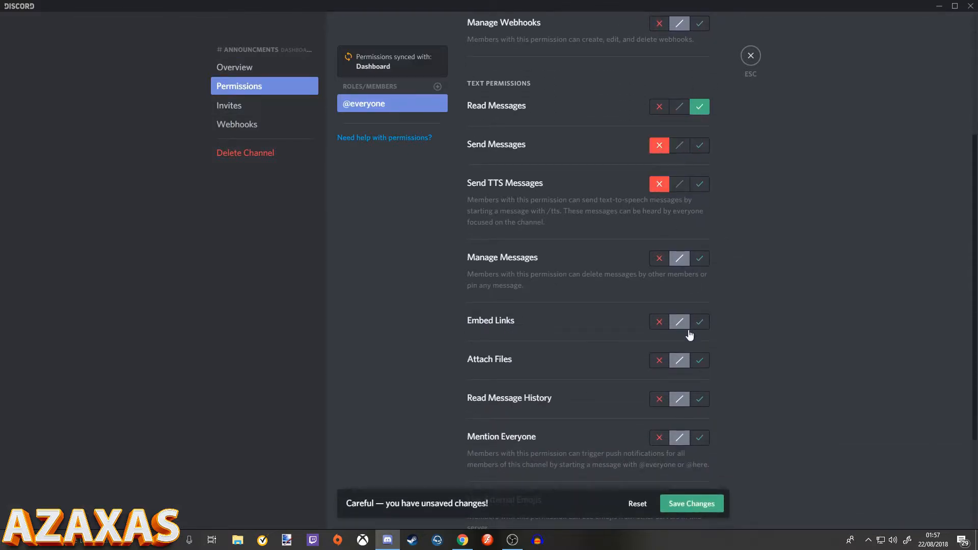
pyautogui.click(698, 401)
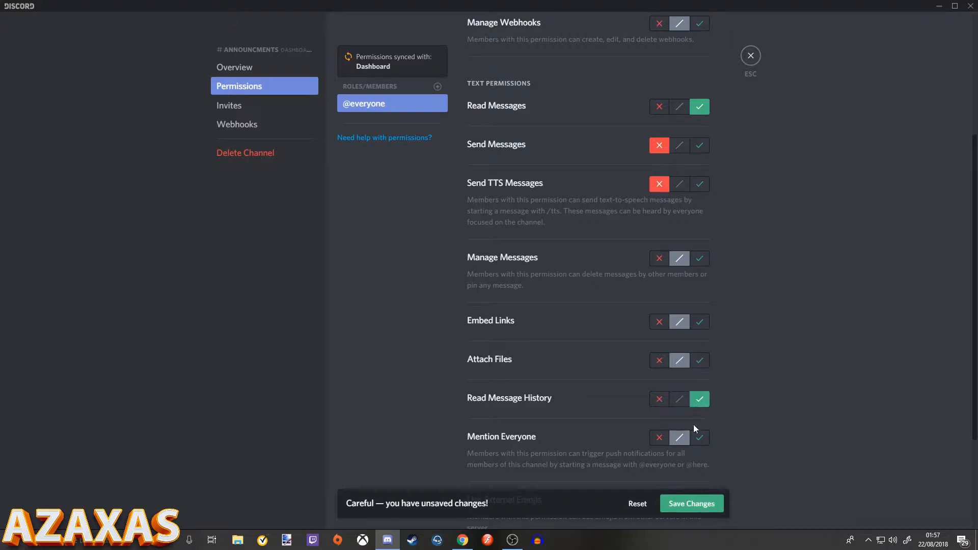
pyautogui.click(683, 505)
pyautogui.click(751, 55)
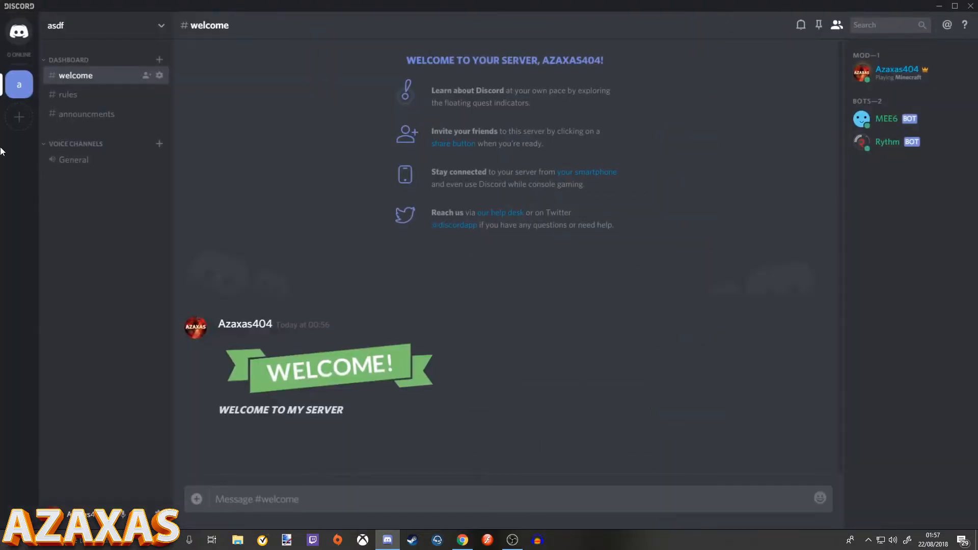
pyautogui.click(113, 114)
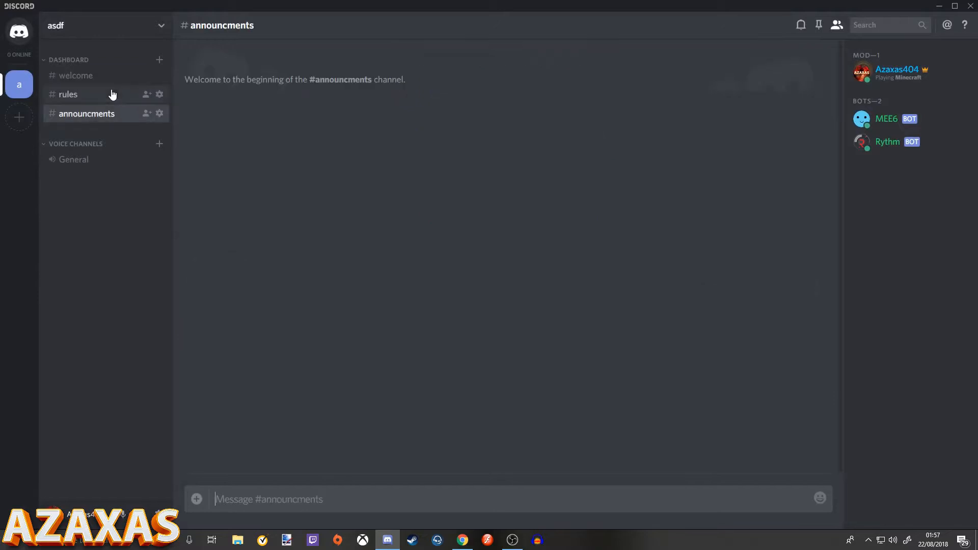
pyautogui.click(111, 94)
pyautogui.click(82, 74)
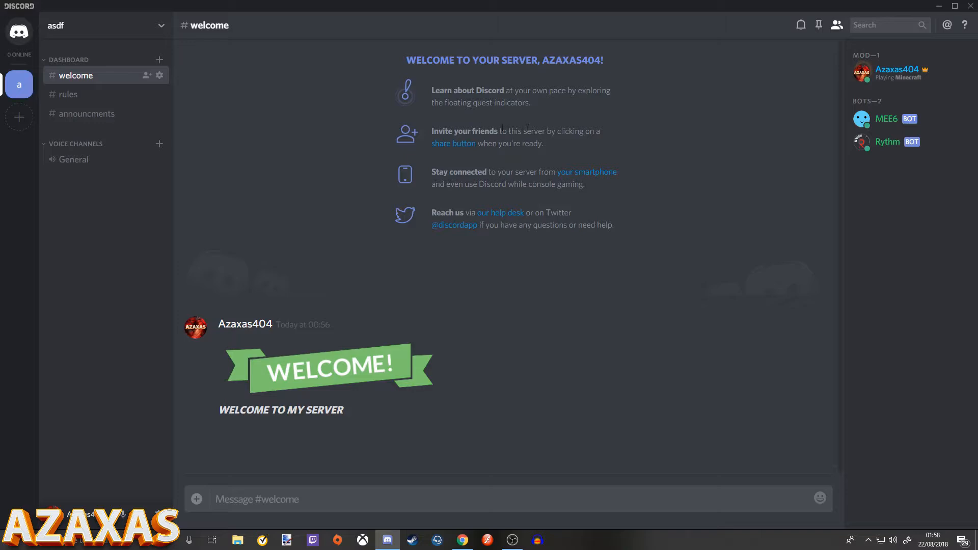
# - Delete the Voice Channels category from the server and confirm the deletion
pyautogui.rightClick(80, 134)
pyautogui.click(70, 145)
pyautogui.click(71, 144)
pyautogui.rightClick(71, 143)
pyautogui.click(100, 235)
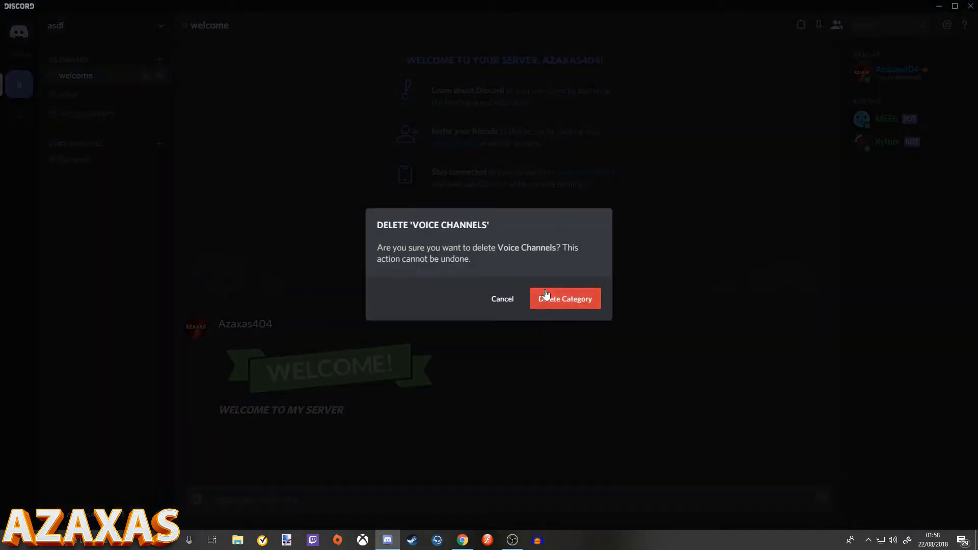
pyautogui.click(563, 297)
# - Delete the General voice channel and confirm the deletion
pyautogui.rightClick(90, 60)
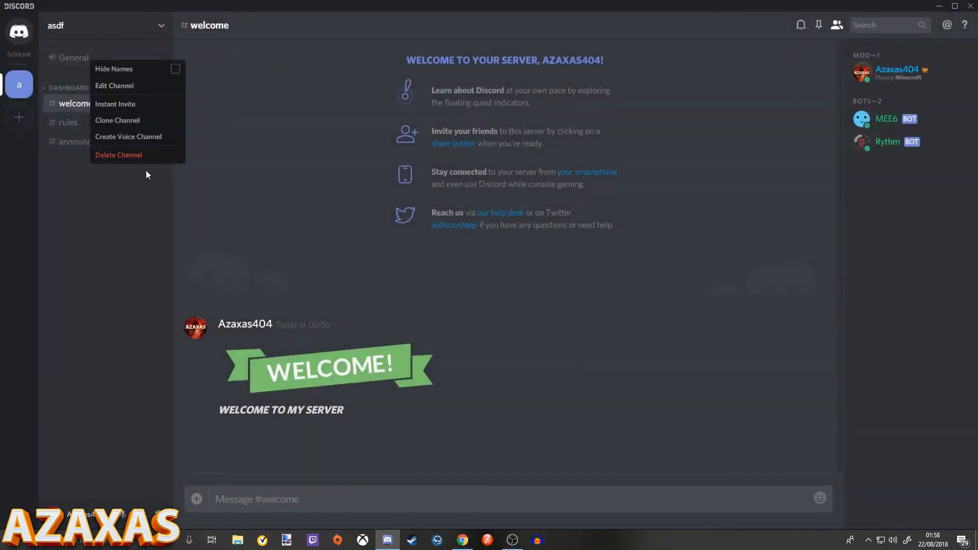
pyautogui.click(146, 154)
pyautogui.click(534, 297)
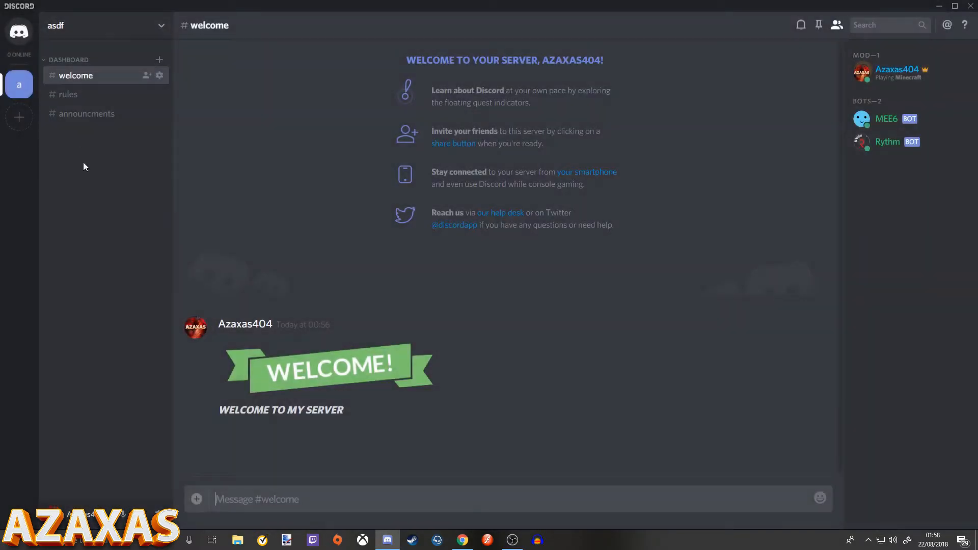
# - Create a new non-private channel category named Lounge
pyautogui.rightClick(77, 176)
pyautogui.click(131, 220)
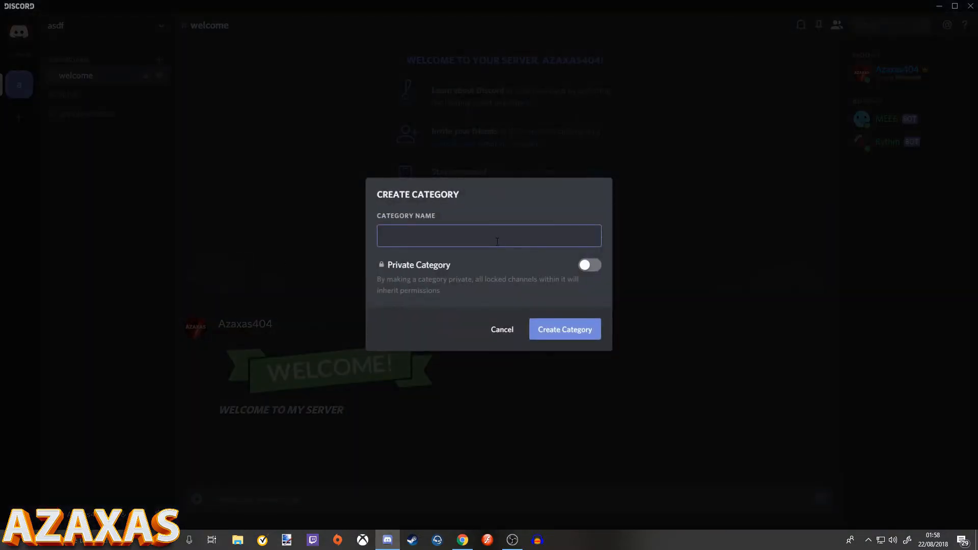
pyautogui.write('Lounge')
pyautogui.click(540, 336)
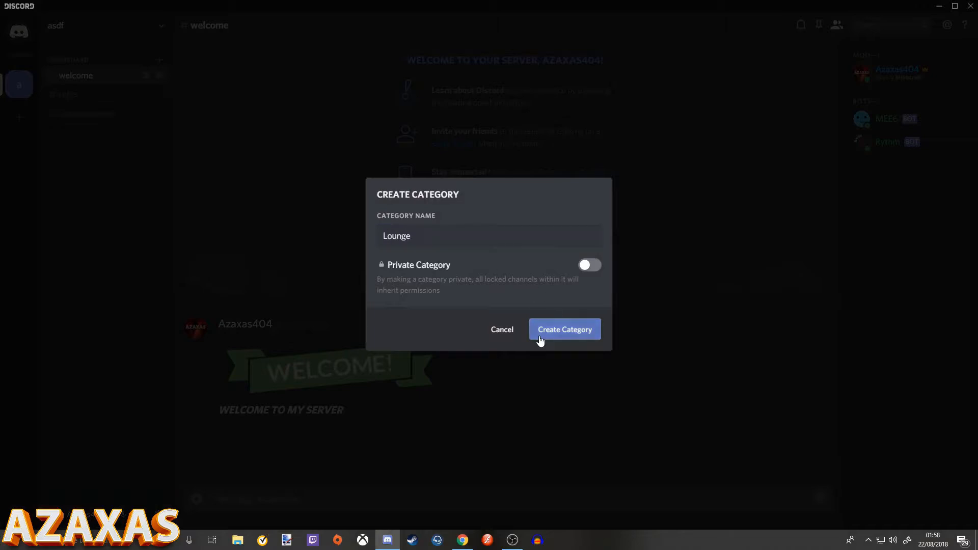
# - Create a text channel named lounge in the Lounge category
pyautogui.click(159, 144)
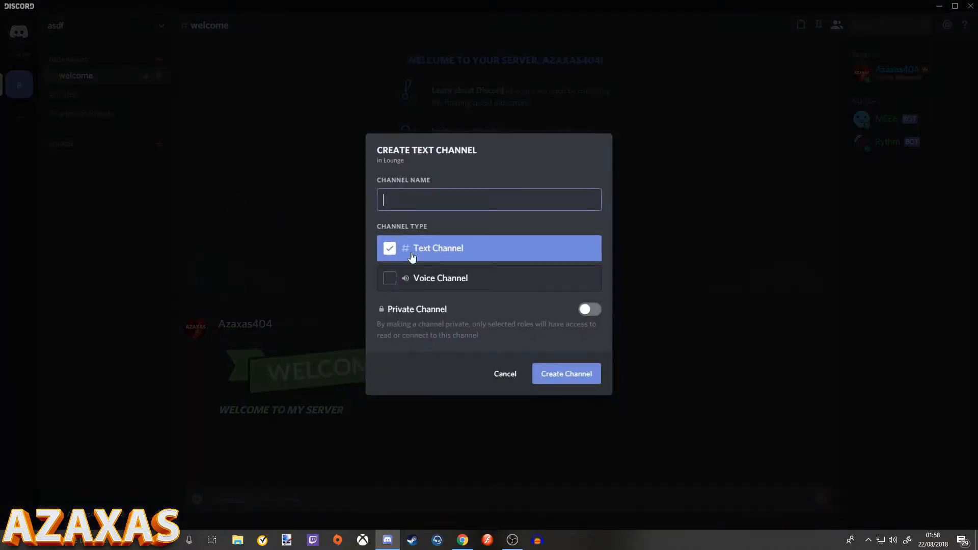
pyautogui.write('lounge')
pyautogui.press('Return')
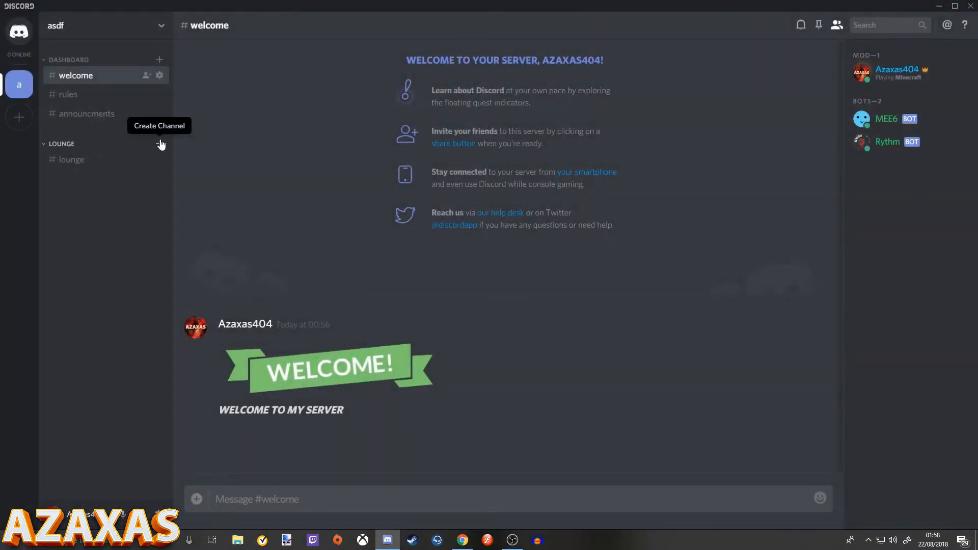
# - Create a voice channel named Lounge #1 in the Lounge category
pyautogui.click(160, 144)
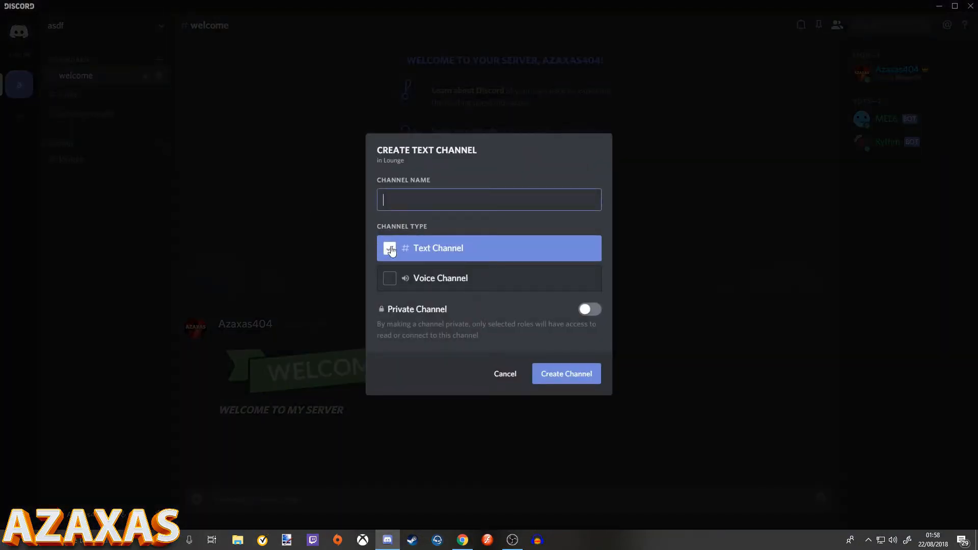
pyautogui.click(392, 275)
pyautogui.click(429, 200)
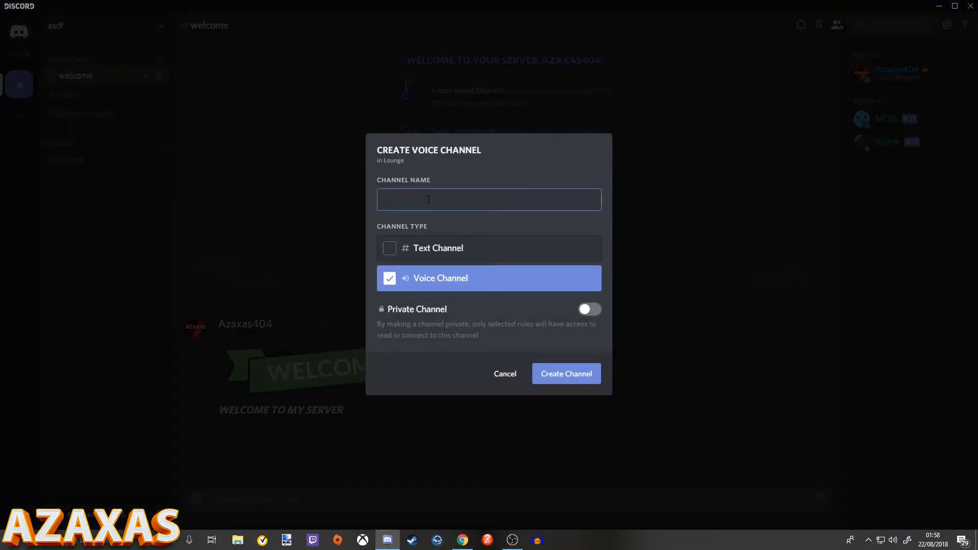
pyautogui.write('Lounge #1')
pyautogui.click(579, 374)
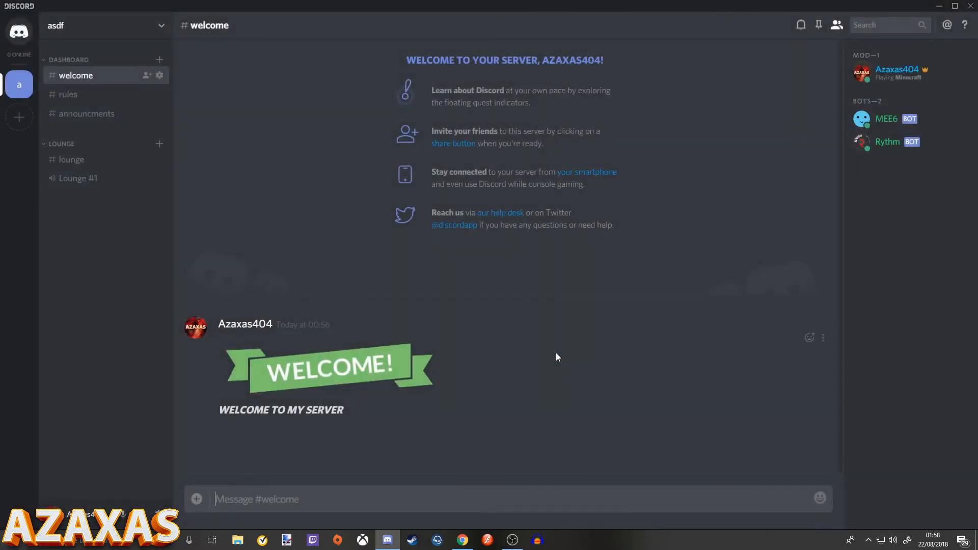
# - Clone the Lounge #1 voice channel and name the copy Lounge #2
pyautogui.rightClick(104, 180)
pyautogui.click(151, 240)
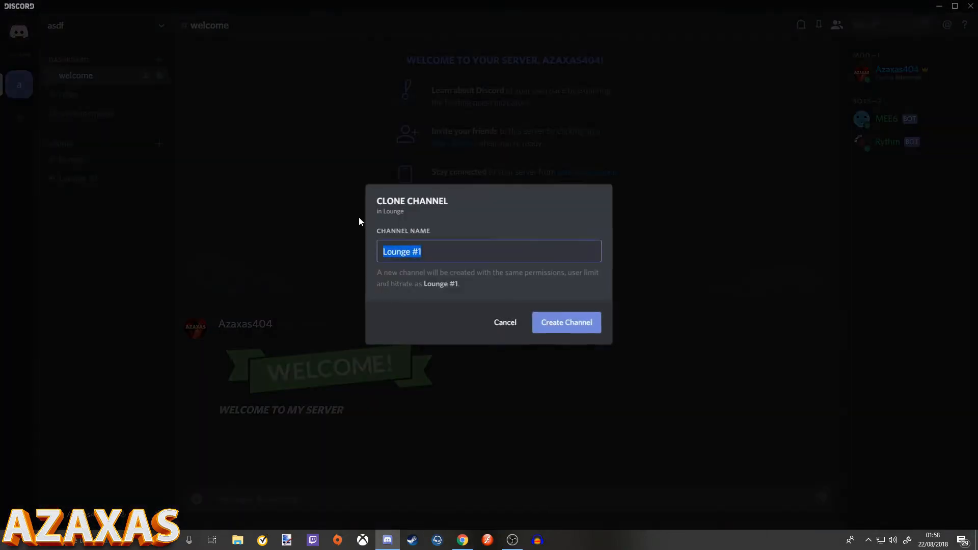
pyautogui.click(426, 259)
pyautogui.press('BackSpace')
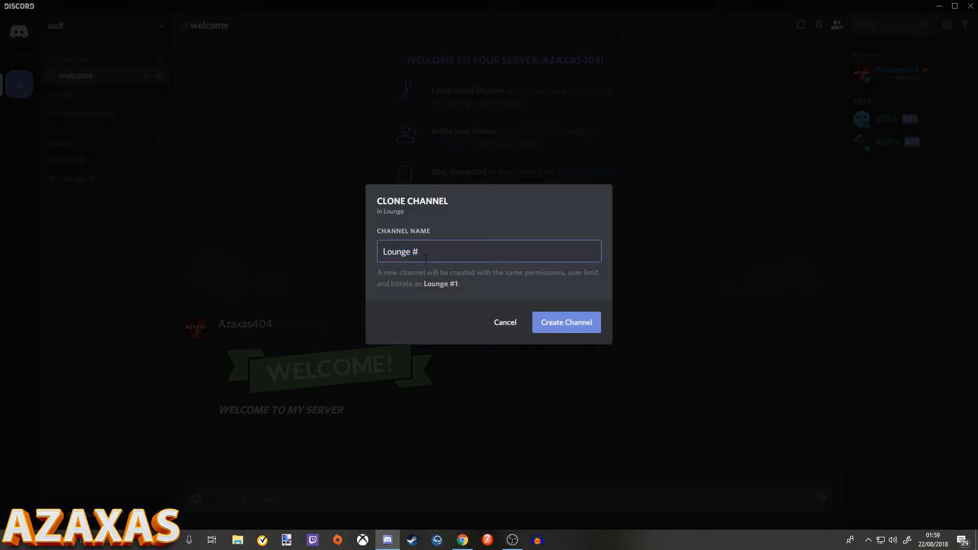
pyautogui.write('2')
pyautogui.click(571, 330)
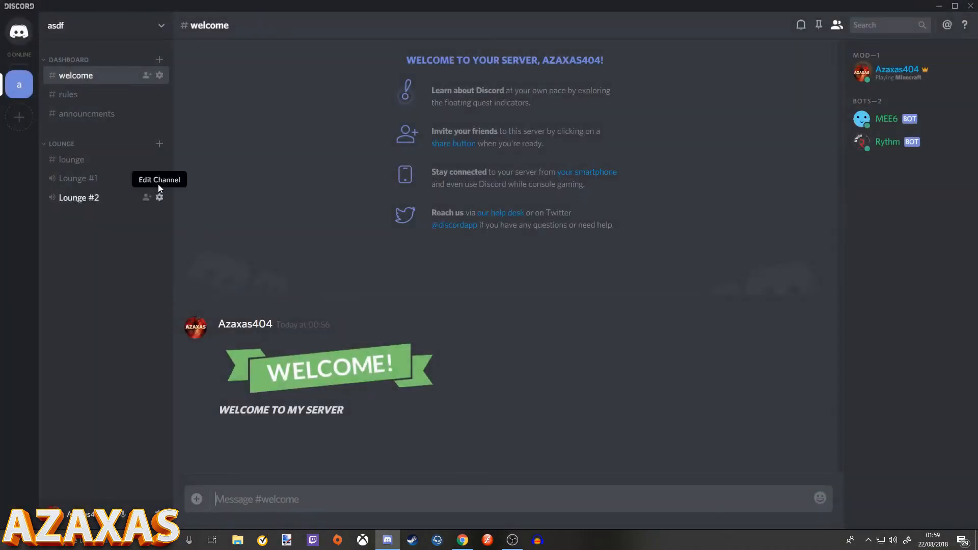
# - Clone the Lounge #2 voice channel and name the copy Lounge #3
pyautogui.rightClick(109, 200)
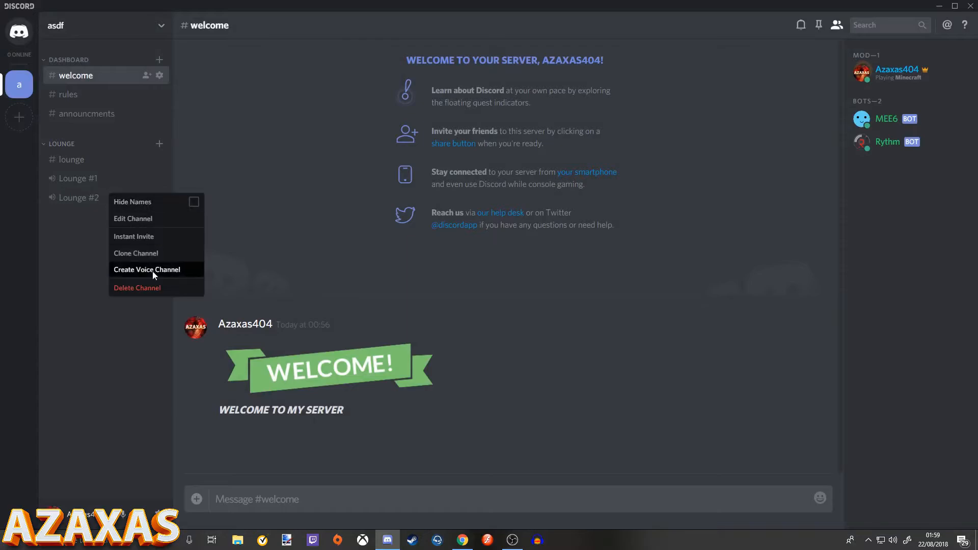
pyautogui.click(153, 254)
pyautogui.click(429, 250)
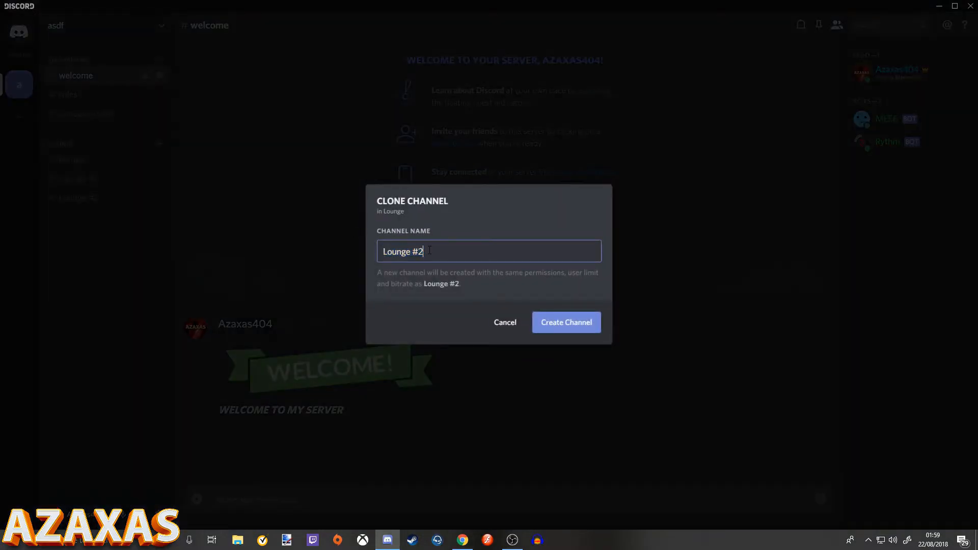
pyautogui.press('BackSpace')
pyautogui.write('3')
pyautogui.press('Return')
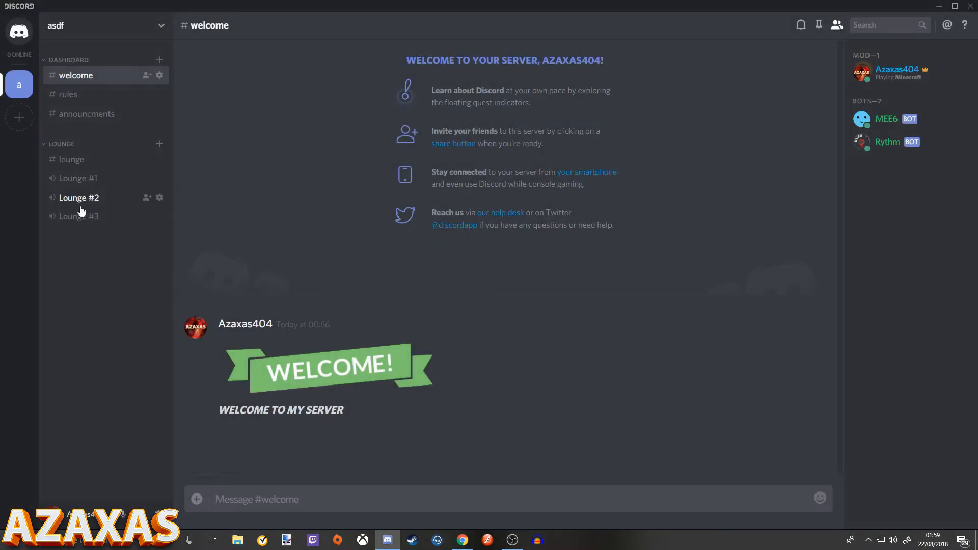
# - Set the Lounge #1 voice channel's user limit to about 30, save the change and close the channel settings
pyautogui.click(159, 179)
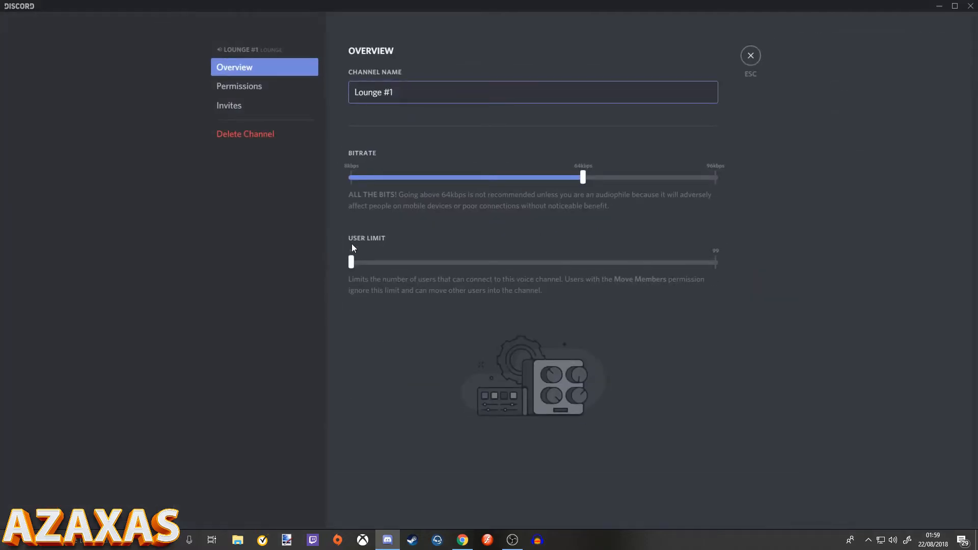
pyautogui.click(398, 262)
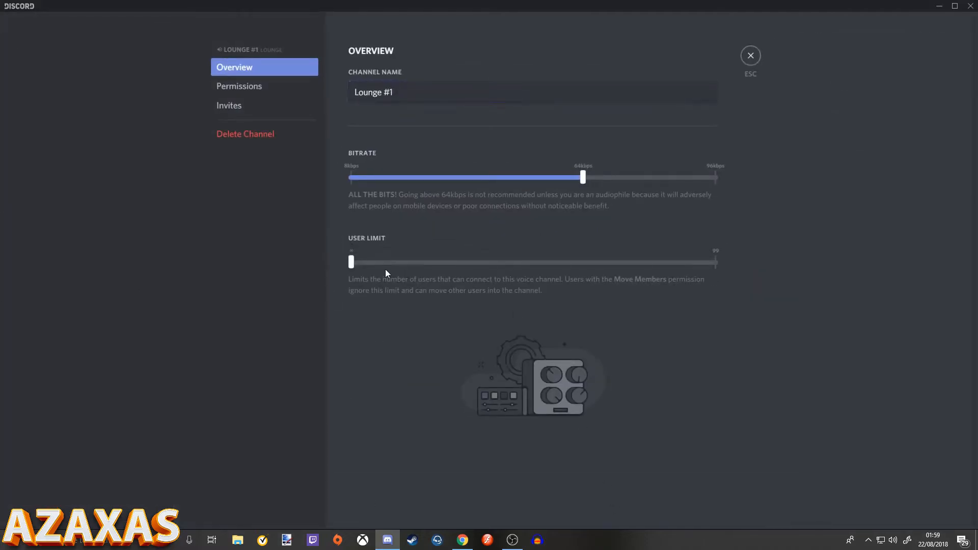
pyautogui.moveTo(357, 268); pyautogui.dragTo(463, 293)
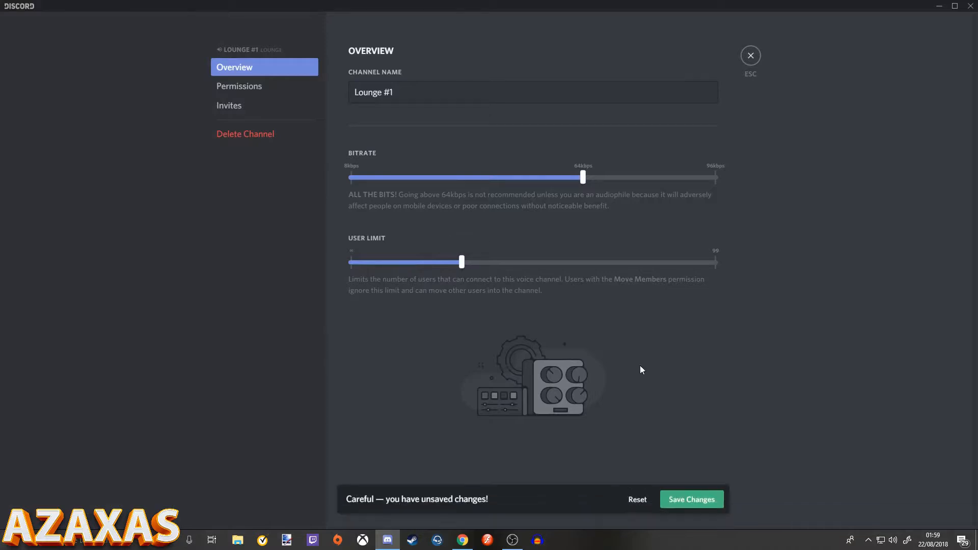
pyautogui.click(687, 500)
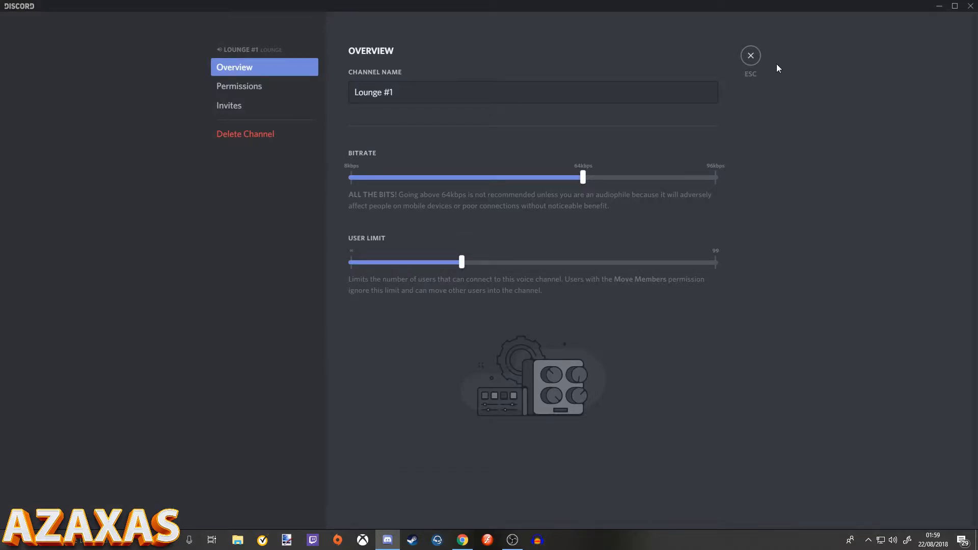
pyautogui.click(751, 55)
# - Set the Lounge #2 voice channel's user limit to about 30 and save the change
pyautogui.click(168, 198)
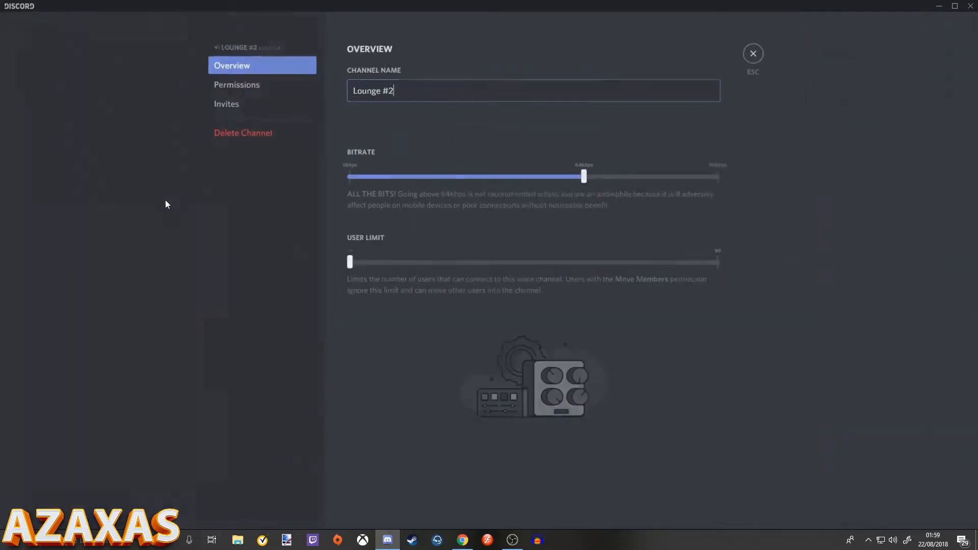
pyautogui.moveTo(350, 262); pyautogui.dragTo(462, 268)
pyautogui.click(719, 513)
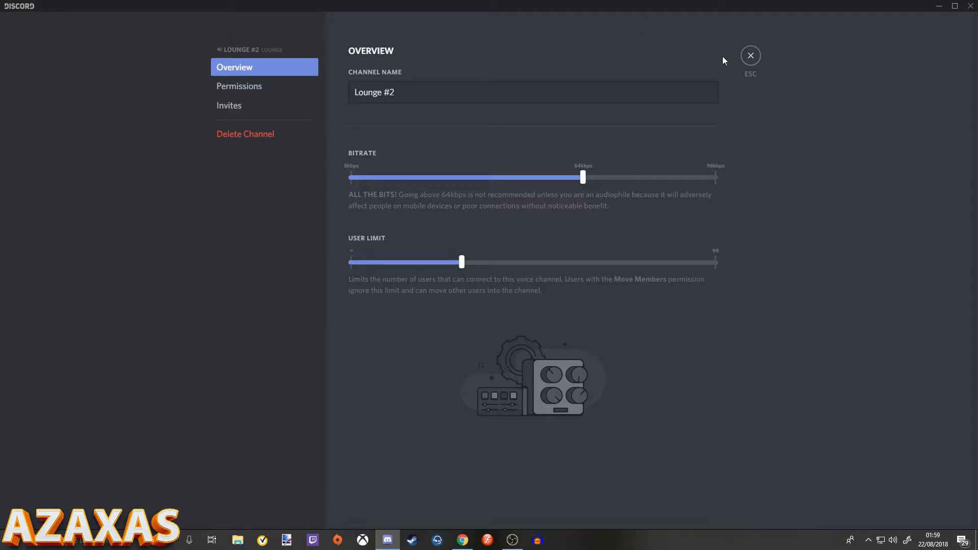
# - Set the Lounge #3 voice channel's user limit to about 30, save the change and close the channel settings
pyautogui.click(751, 55)
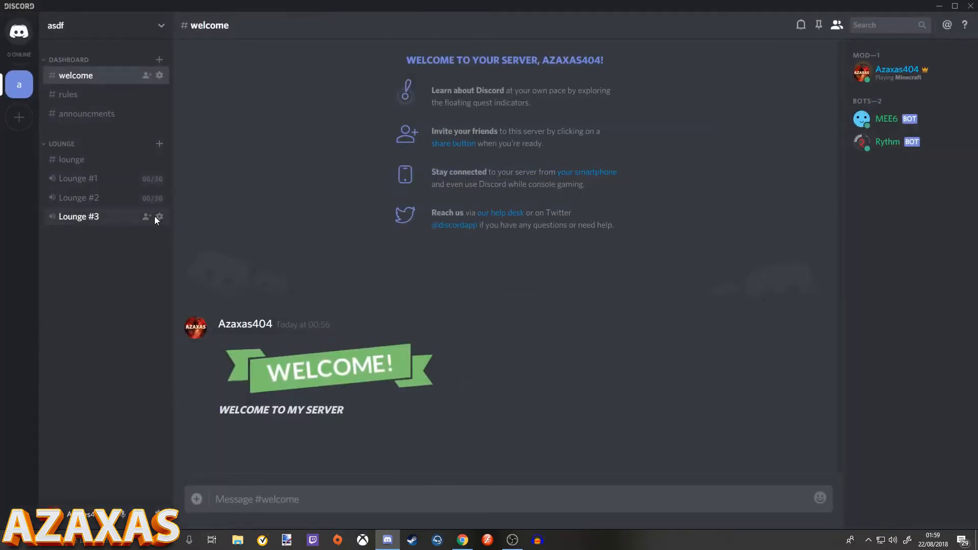
pyautogui.click(162, 219)
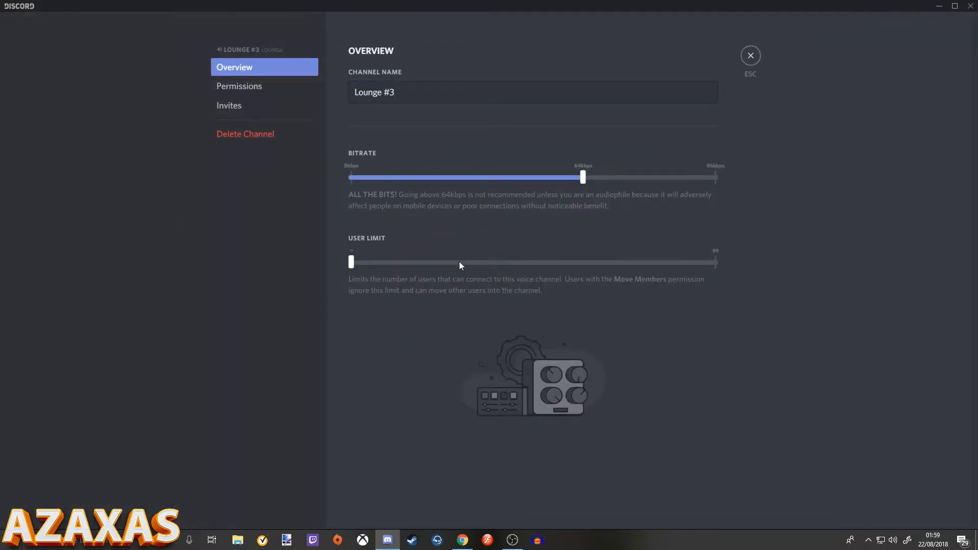
pyautogui.moveTo(356, 264); pyautogui.dragTo(465, 280)
pyautogui.click(688, 503)
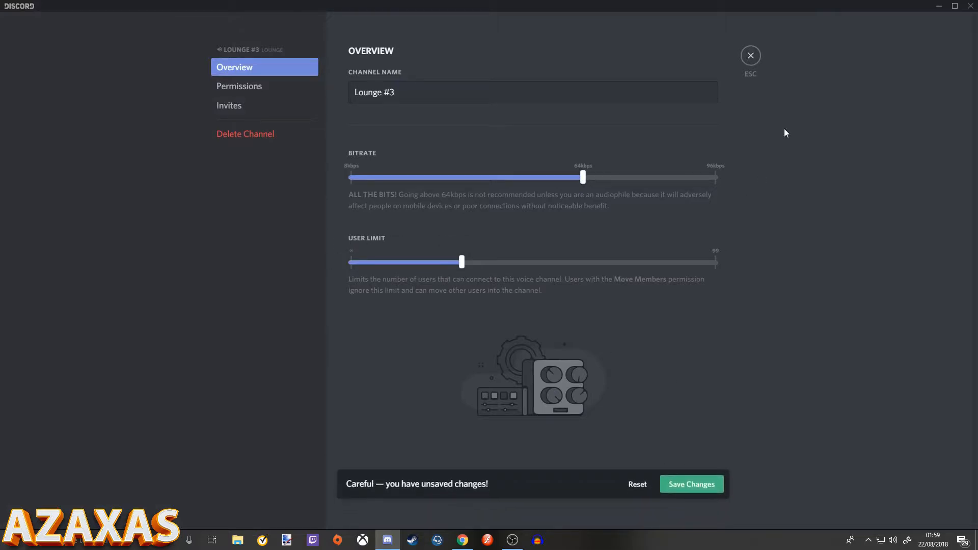
pyautogui.click(751, 56)
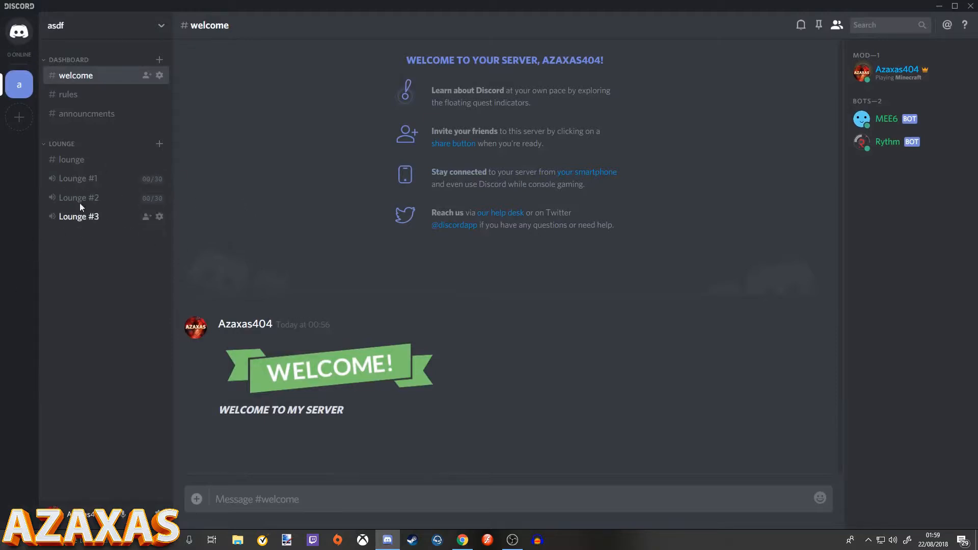
# - Create a text channel named gaming-lounge in the Lounge category
pyautogui.click(87, 161)
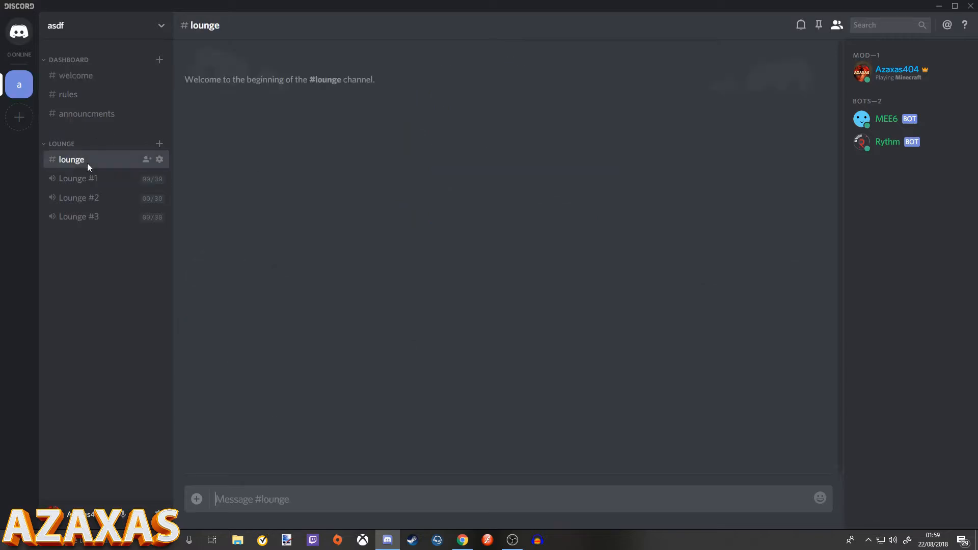
pyautogui.click(159, 144)
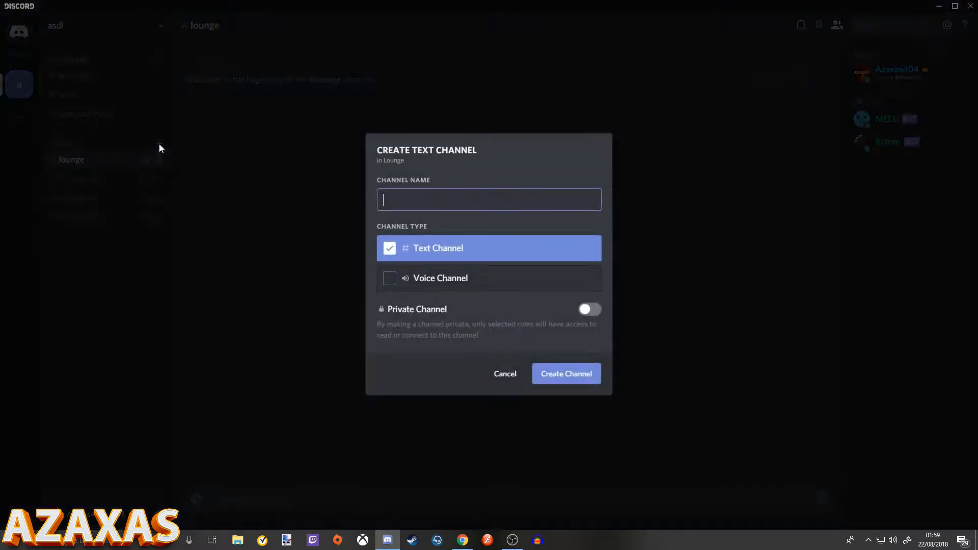
pyautogui.write('gaming-lounge')
pyautogui.press('Return')
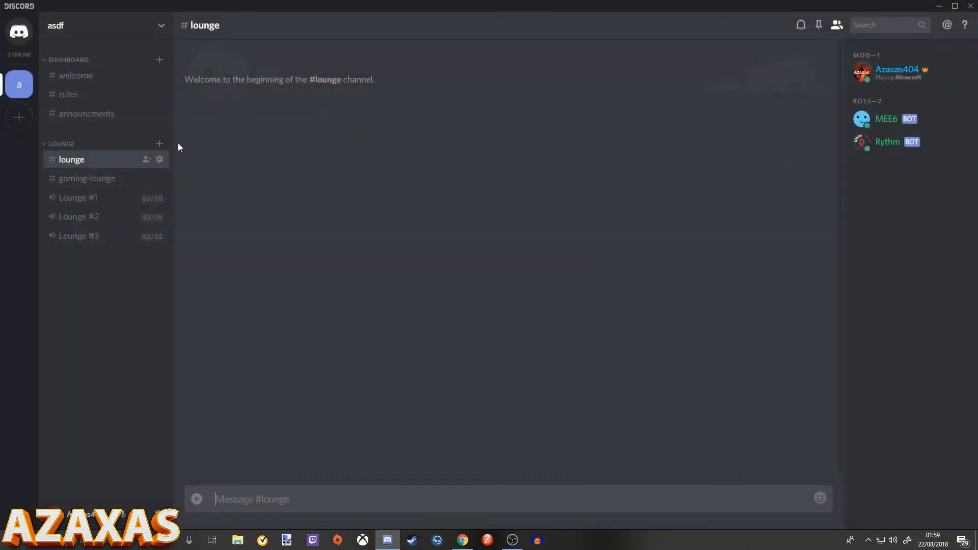
# - Create a text channel named dank-memes in the Lounge category
pyautogui.click(159, 143)
pyautogui.write('mk')
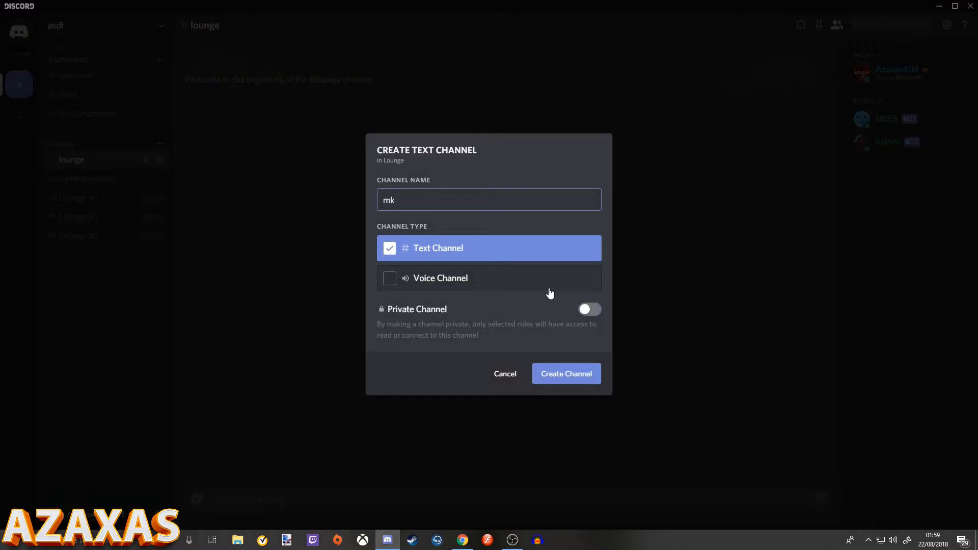
pyautogui.press('BackSpace')
pyautogui.write('emes')
pyautogui.click(385, 211)
pyautogui.write('dank-')
pyautogui.press('Return')
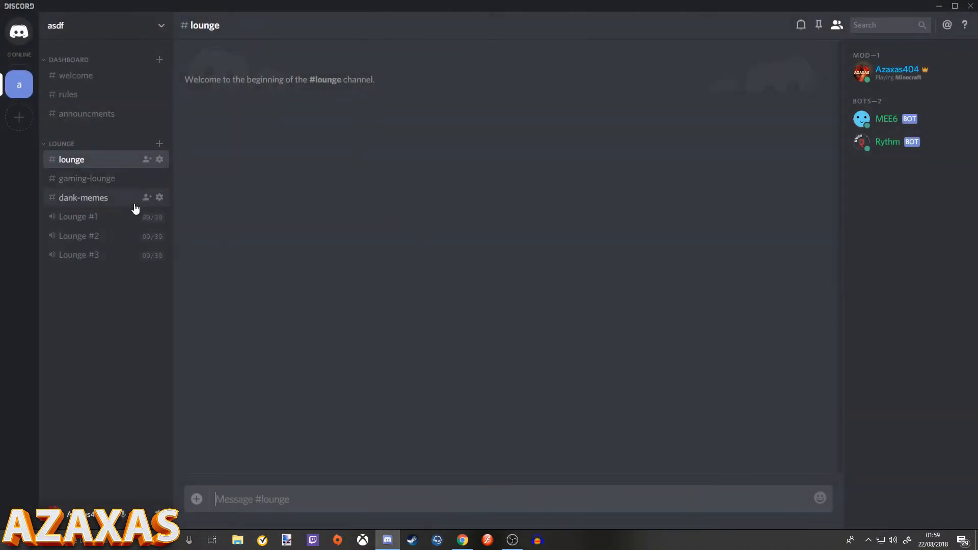
# - Mark the dank-memes channel as NSFW, save the change and close its settings
pyautogui.click(160, 198)
pyautogui.click(706, 234)
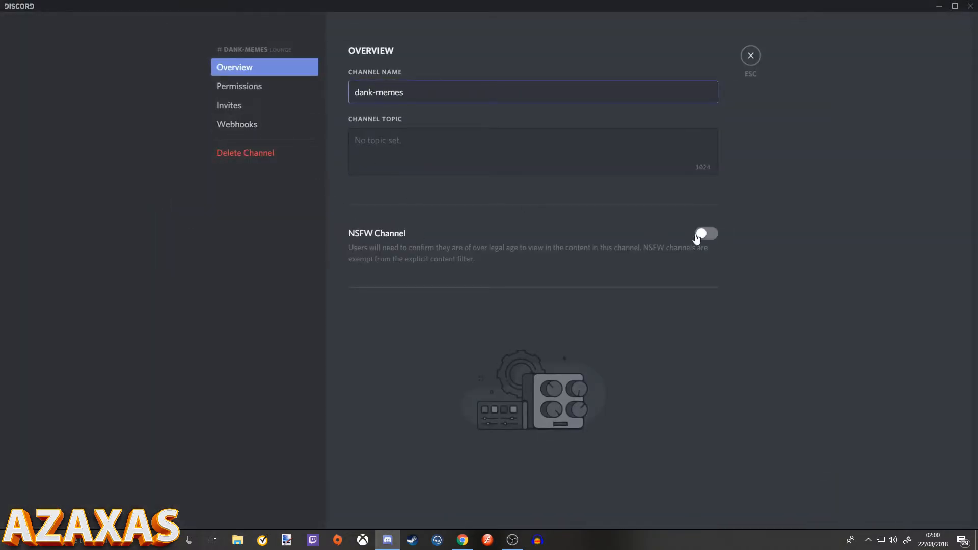
pyautogui.click(703, 503)
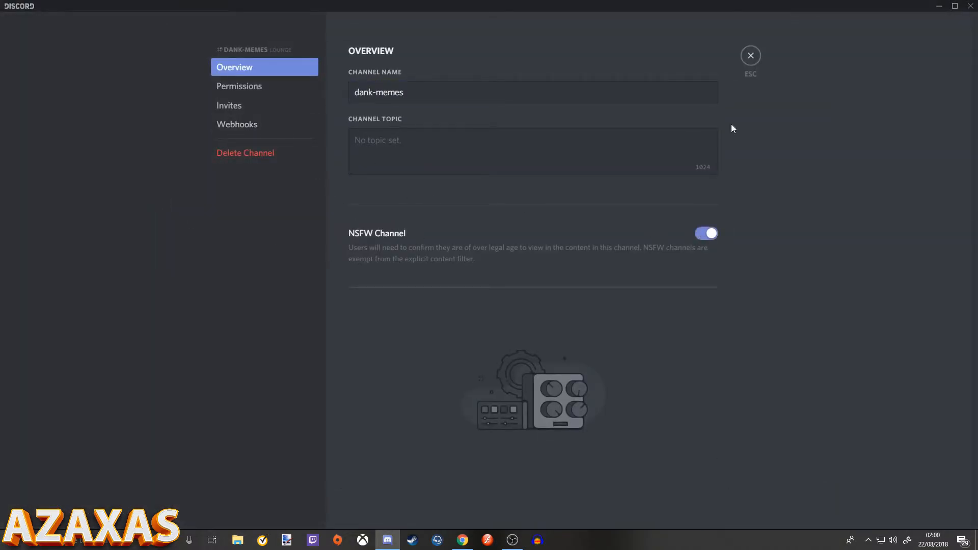
pyautogui.click(751, 55)
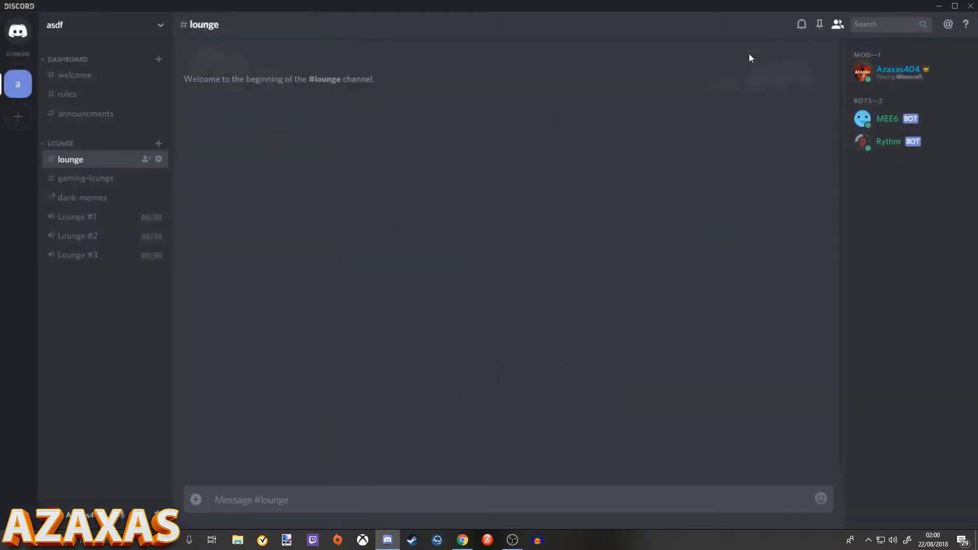
# - View the dank-memes channel by accepting its age warning, and return to the lounge text channel
pyautogui.click(94, 193)
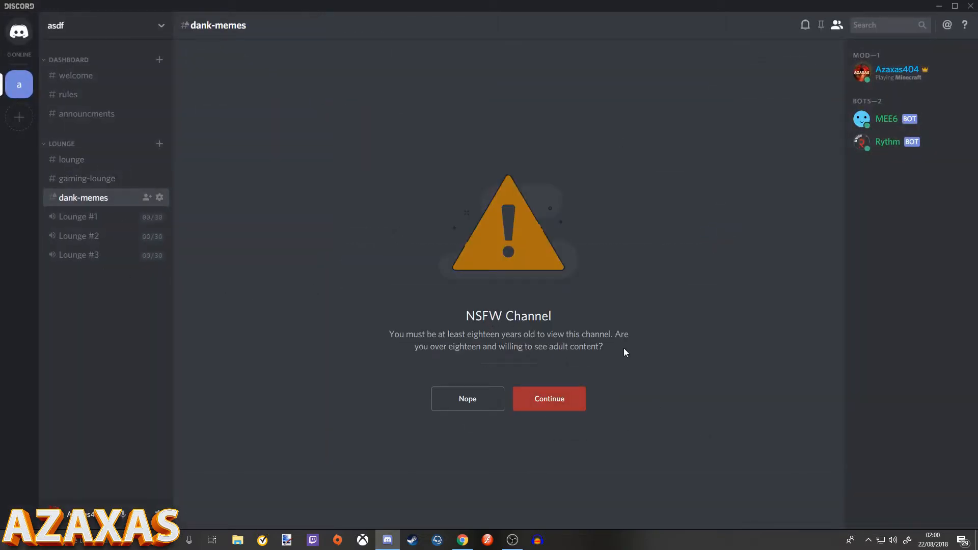
pyautogui.click(557, 402)
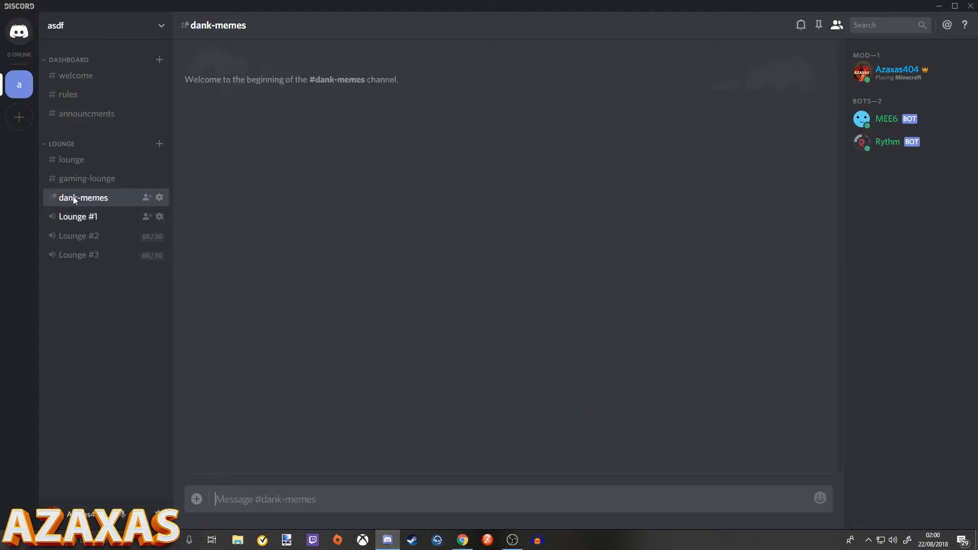
pyautogui.click(77, 179)
pyautogui.click(81, 160)
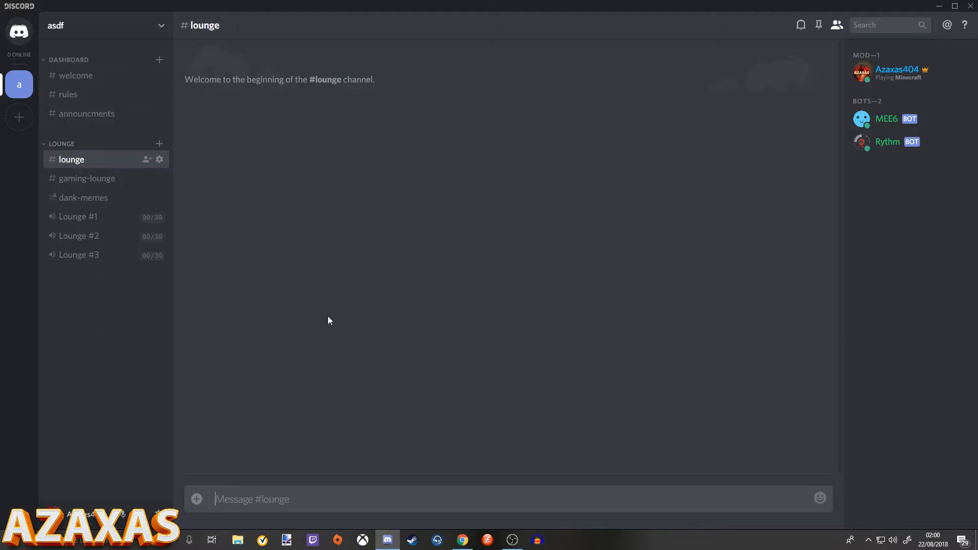
# - Create a new non-private channel category named Offices
pyautogui.rightClick(114, 318)
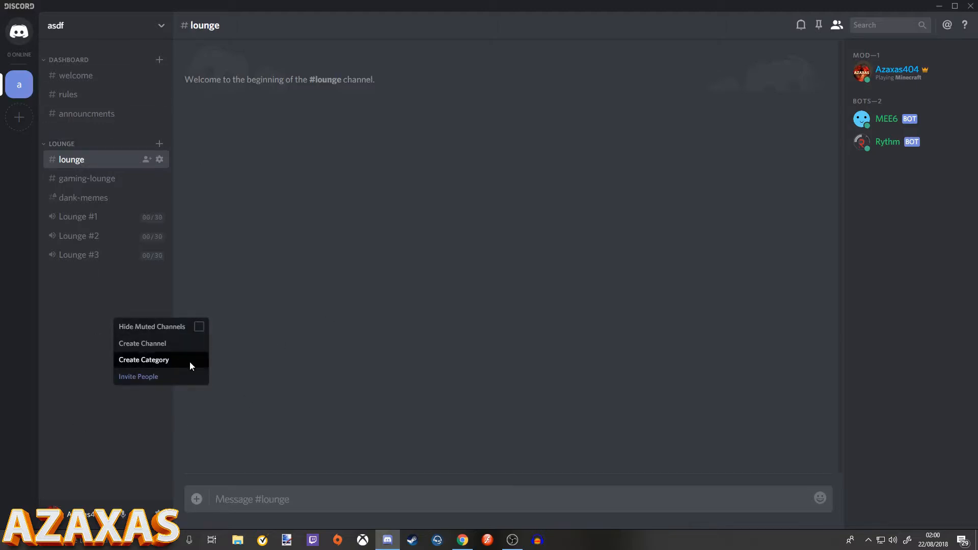
pyautogui.click(173, 359)
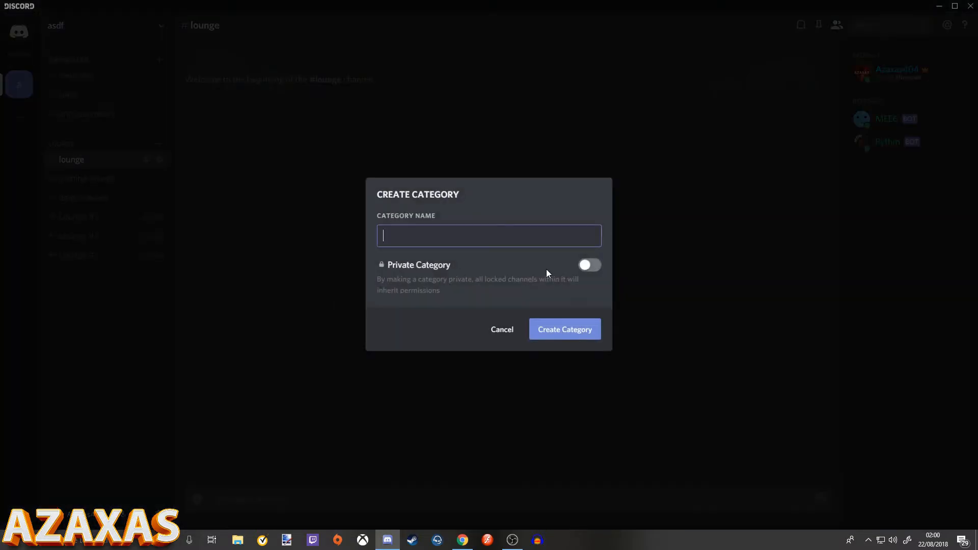
pyautogui.write('Offices')
pyautogui.press('Return')
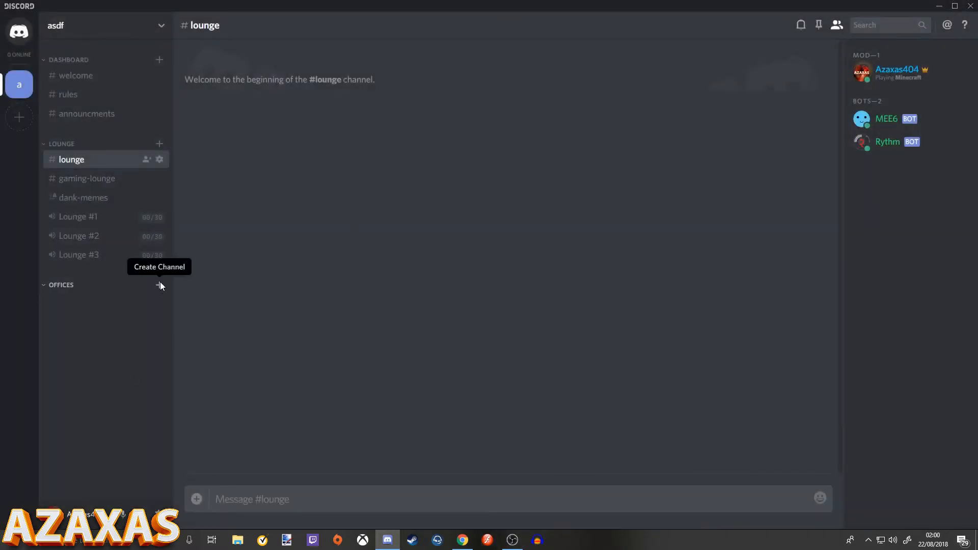
pyautogui.click(160, 286)
pyautogui.click(476, 278)
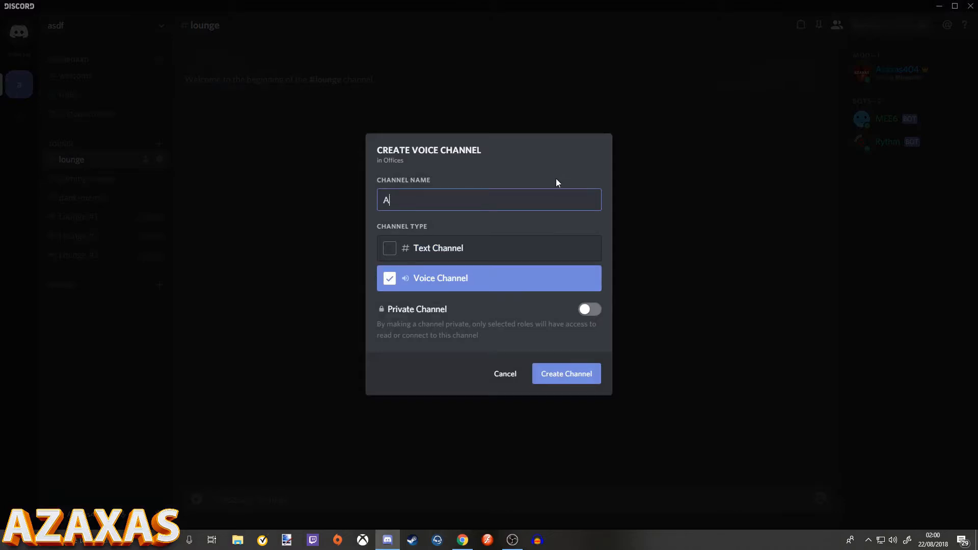
pyautogui.write("zaxas' Office")
pyautogui.click(591, 310)
pyautogui.scroll(-3, 516, 353)
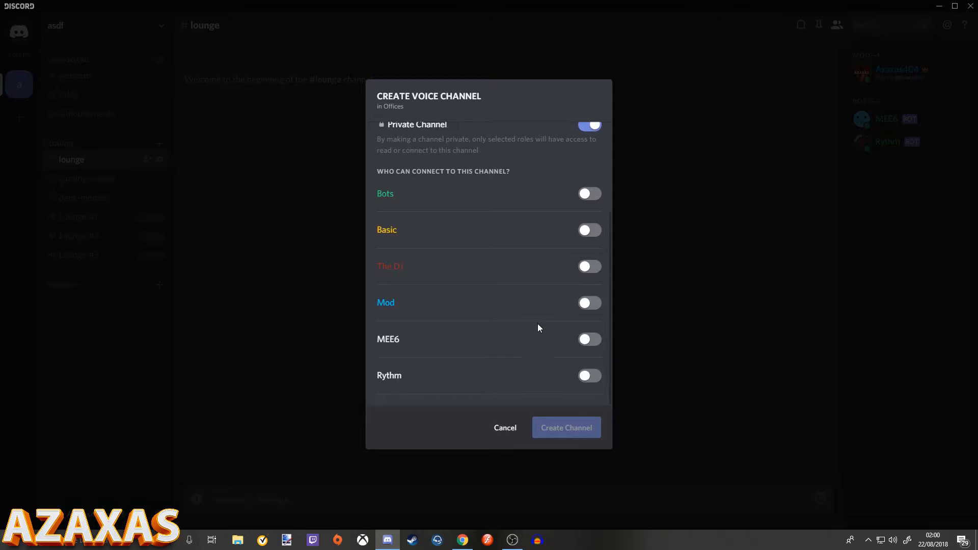
pyautogui.scroll(3, 553, 297)
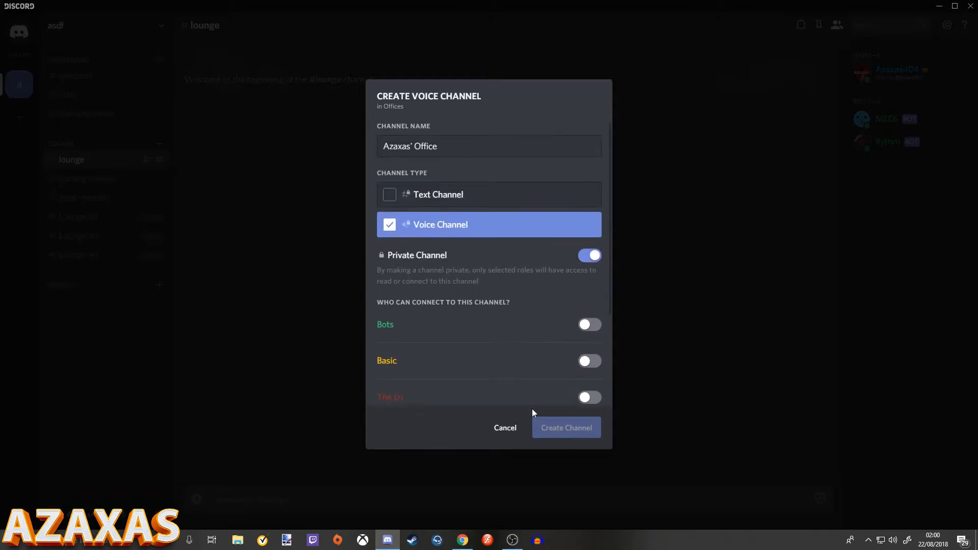
pyautogui.click(515, 429)
# - Create a server role named Office Owners, give it the bright orange-red colour and save it
pyautogui.click(142, 24)
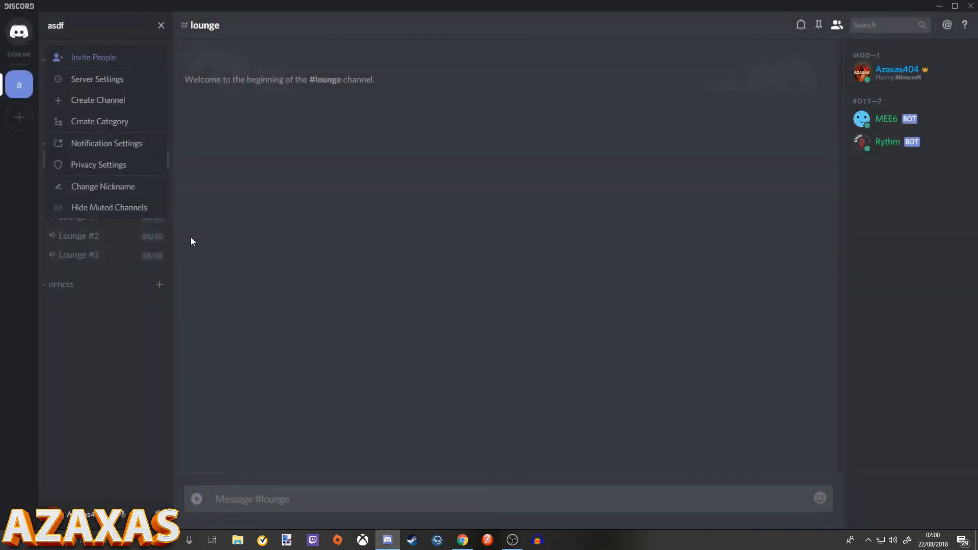
pyautogui.click(117, 82)
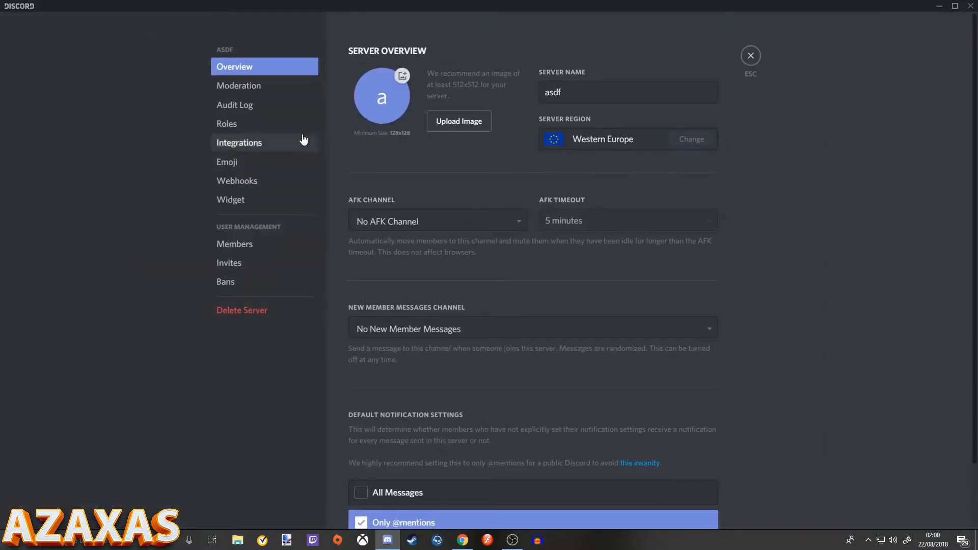
pyautogui.click(258, 123)
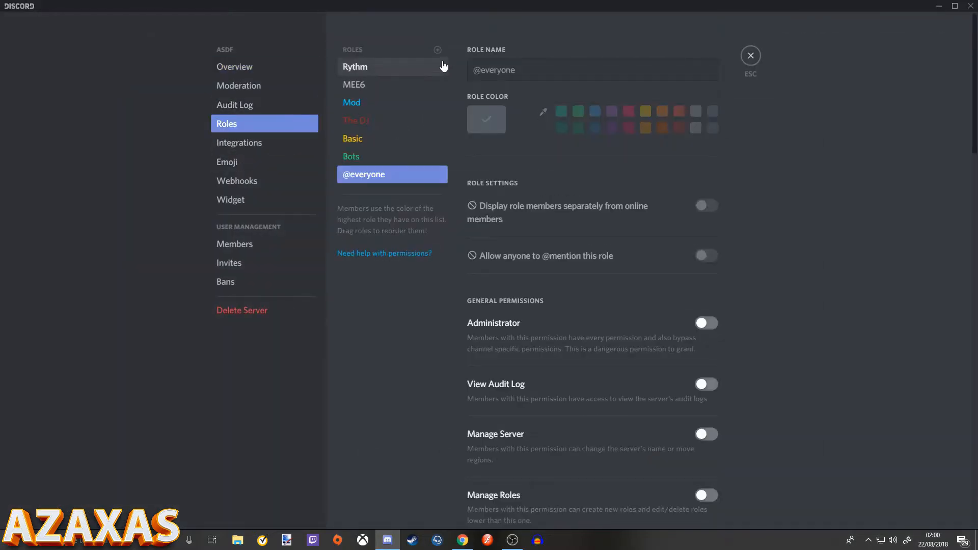
pyautogui.click(437, 50)
pyautogui.write('O')
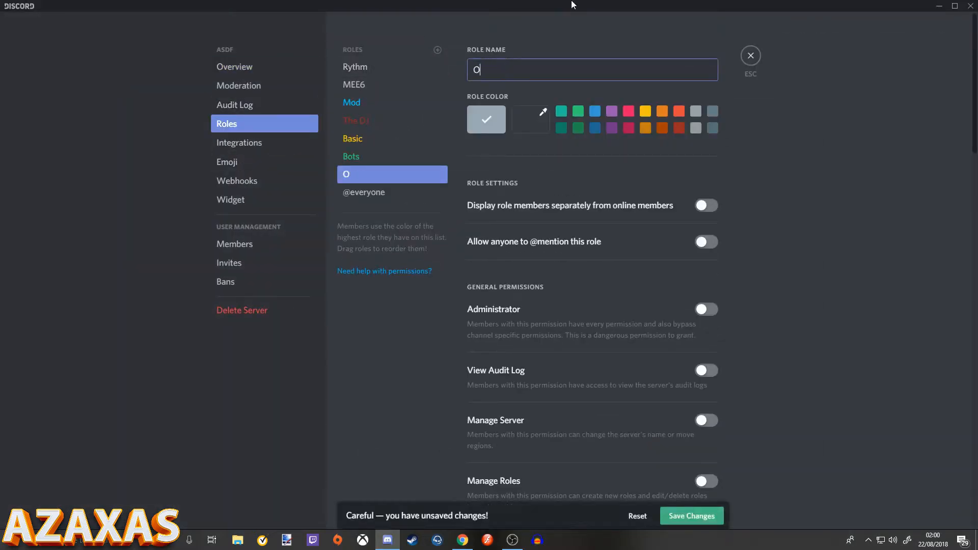
pyautogui.write('ffice Owners')
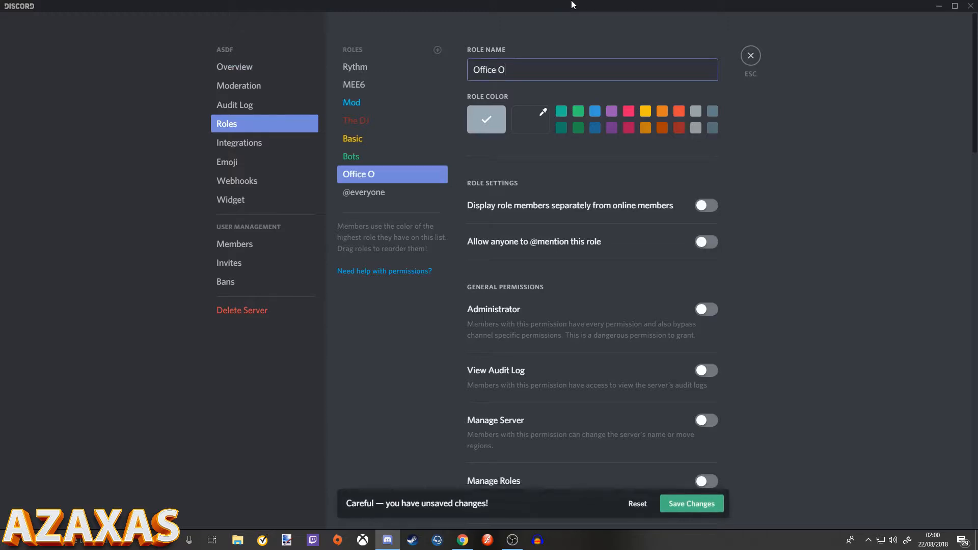
pyautogui.click(698, 507)
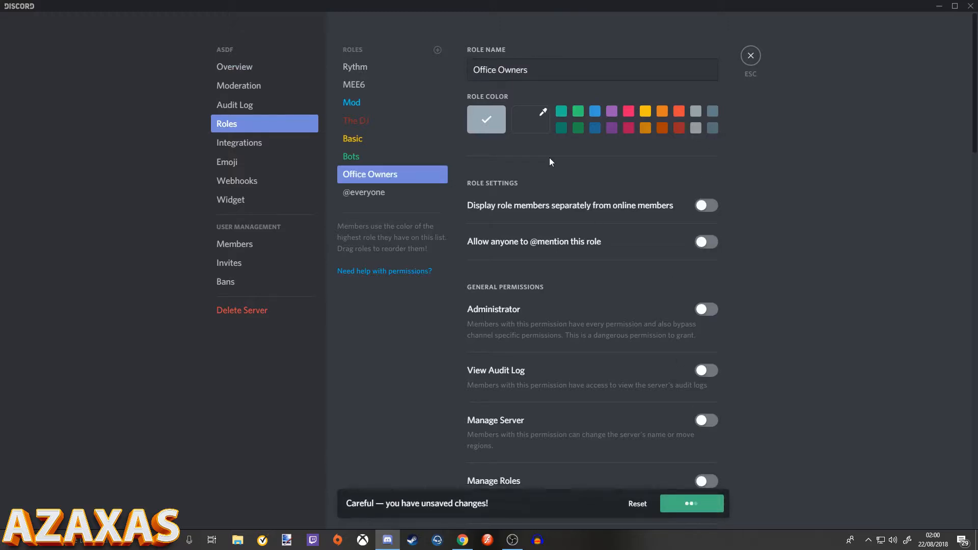
pyautogui.click(682, 112)
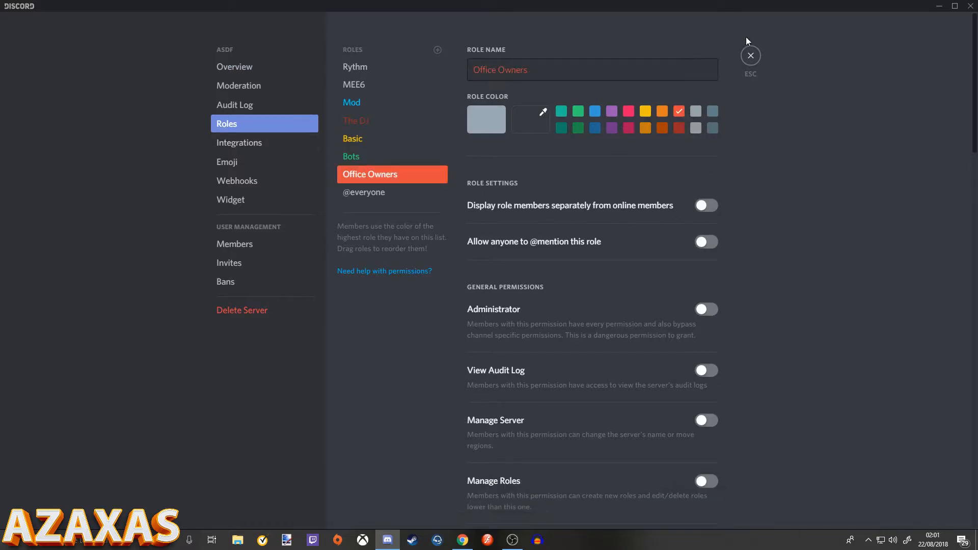
pyautogui.click(751, 55)
# - Assign the Office Owners role to the server owner's account in the member list
pyautogui.click(900, 74)
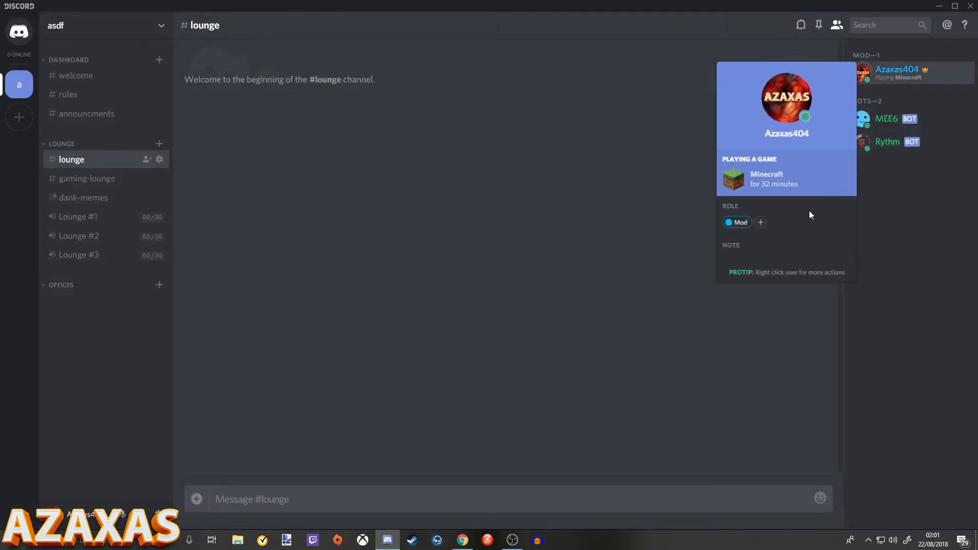
pyautogui.click(761, 223)
pyautogui.click(763, 358)
pyautogui.click(606, 278)
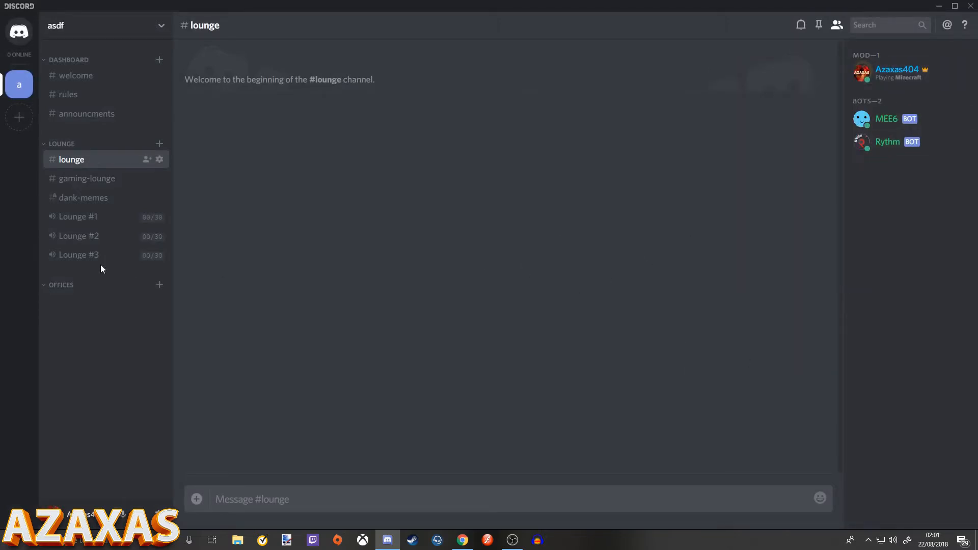
# - Create a private voice channel named Azaxas' Office in the Offices category, accessible to the Office Owners role
pyautogui.click(159, 285)
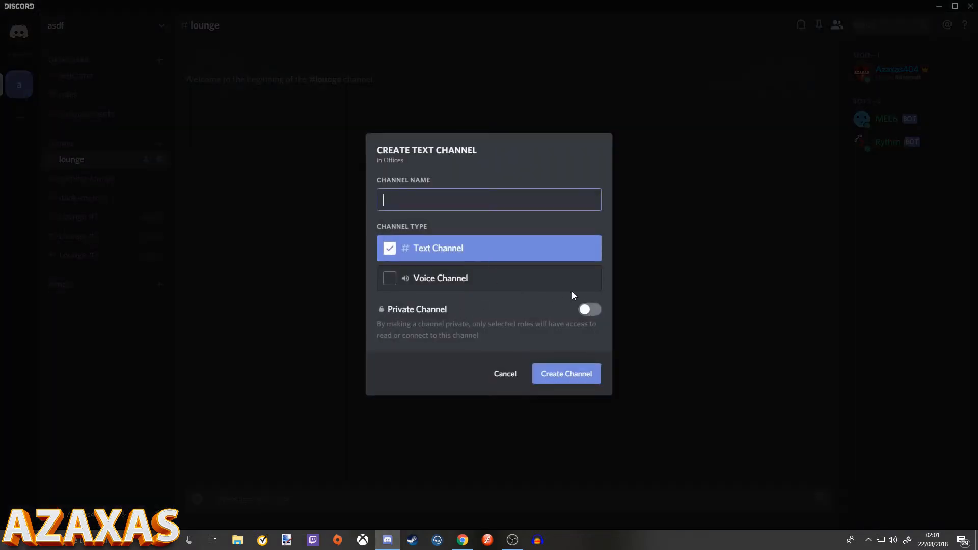
pyautogui.click(590, 310)
pyautogui.click(590, 325)
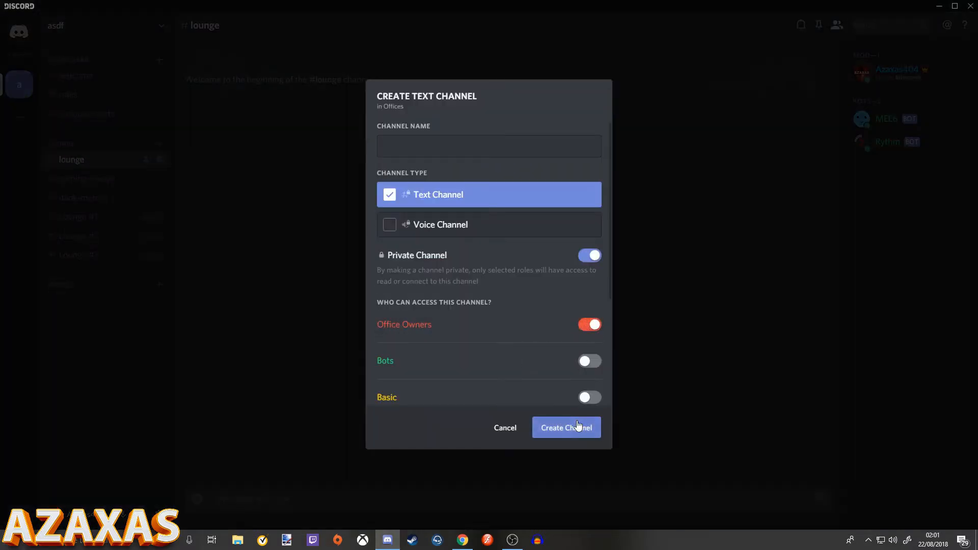
pyautogui.click(461, 147)
pyautogui.click(462, 223)
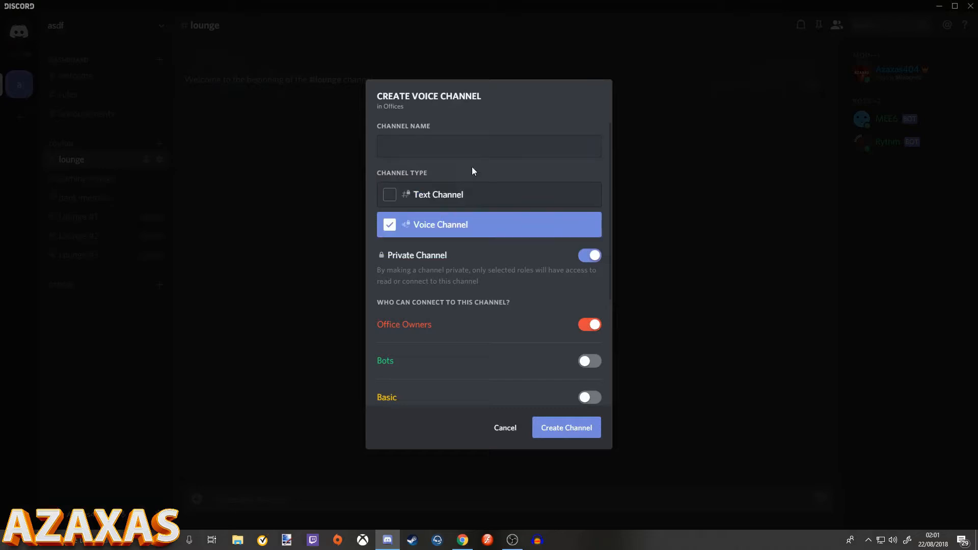
pyautogui.click(485, 147)
pyautogui.write("Azaxas' Office")
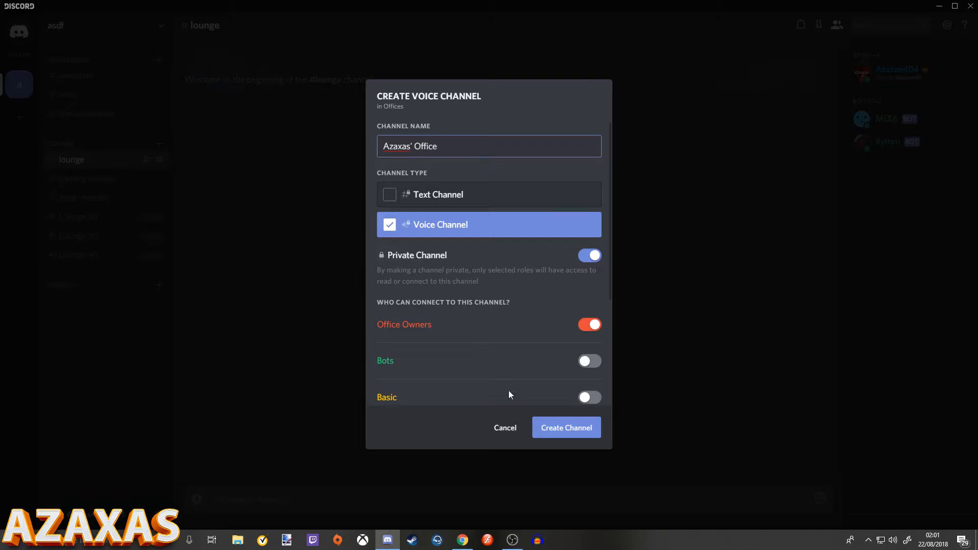
pyautogui.click(560, 429)
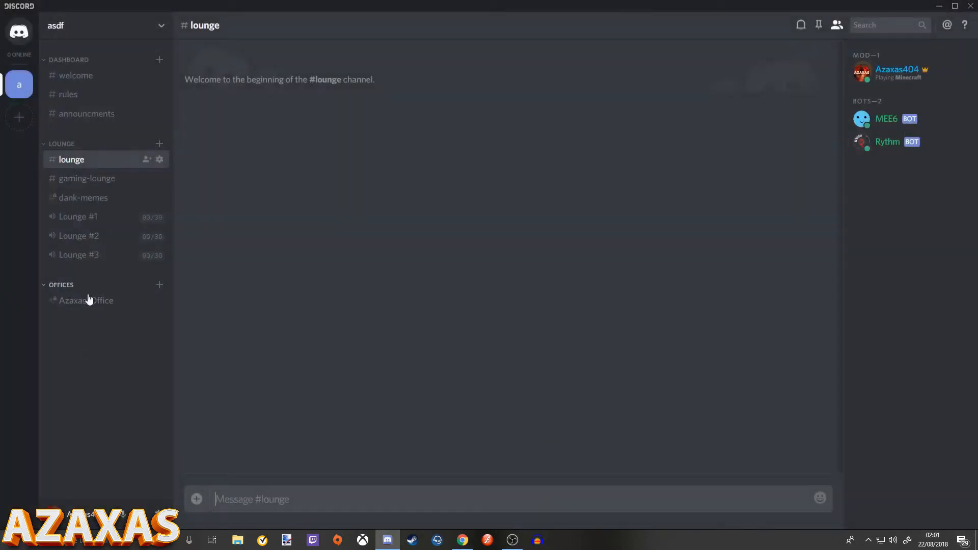
# - Create a non-private voice channel named Waiting Room in the Offices category and place it above Azaxas' Office
pyautogui.click(159, 285)
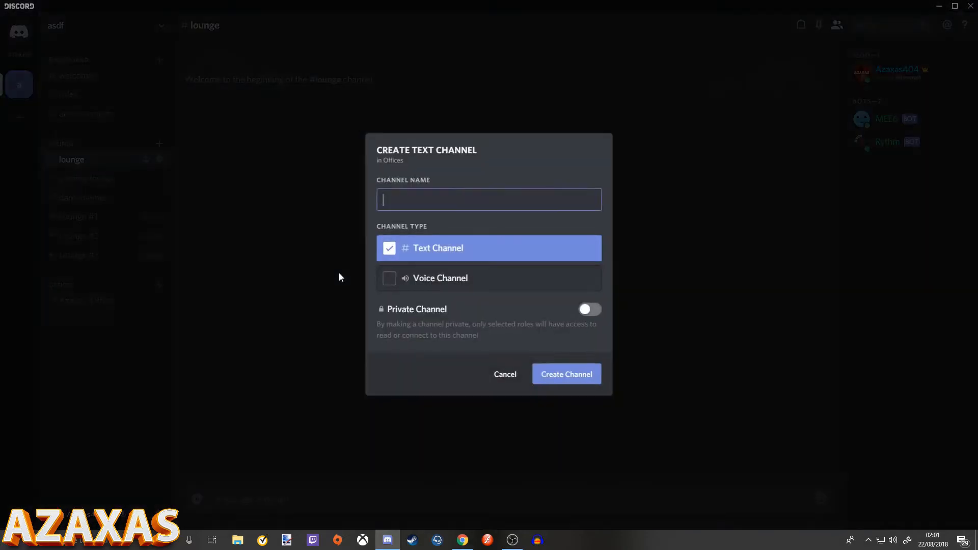
pyautogui.click(434, 279)
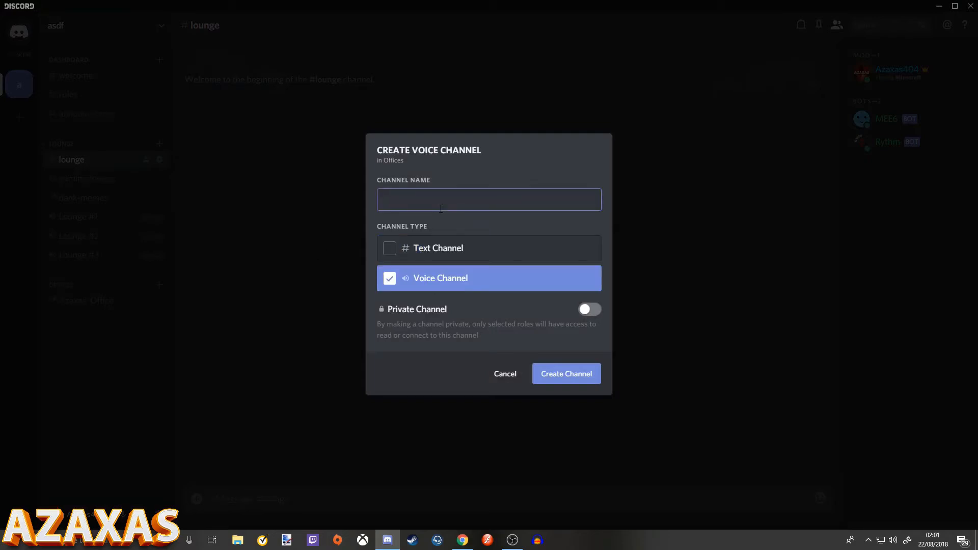
pyautogui.write('Waiting Room')
pyautogui.click(571, 366)
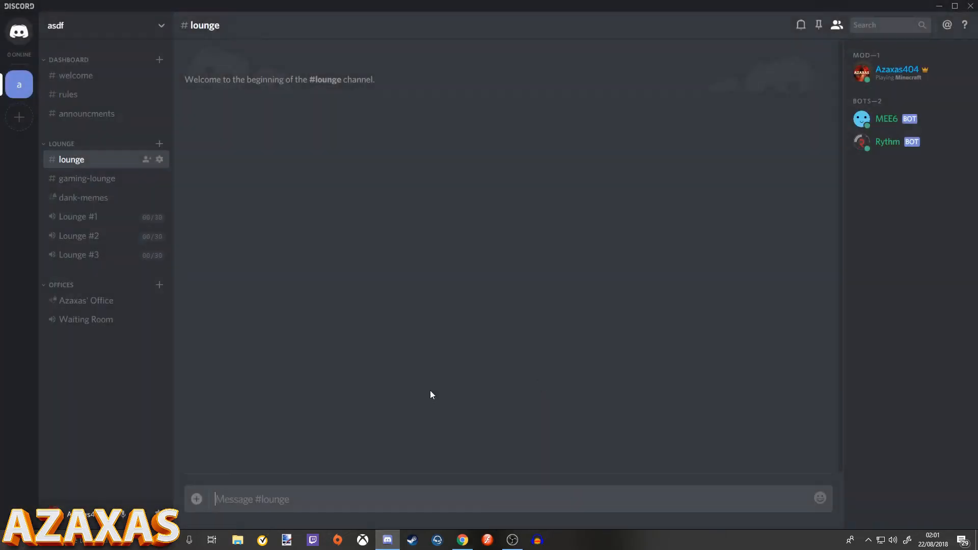
pyautogui.moveTo(88, 327); pyautogui.dragTo(98, 301)
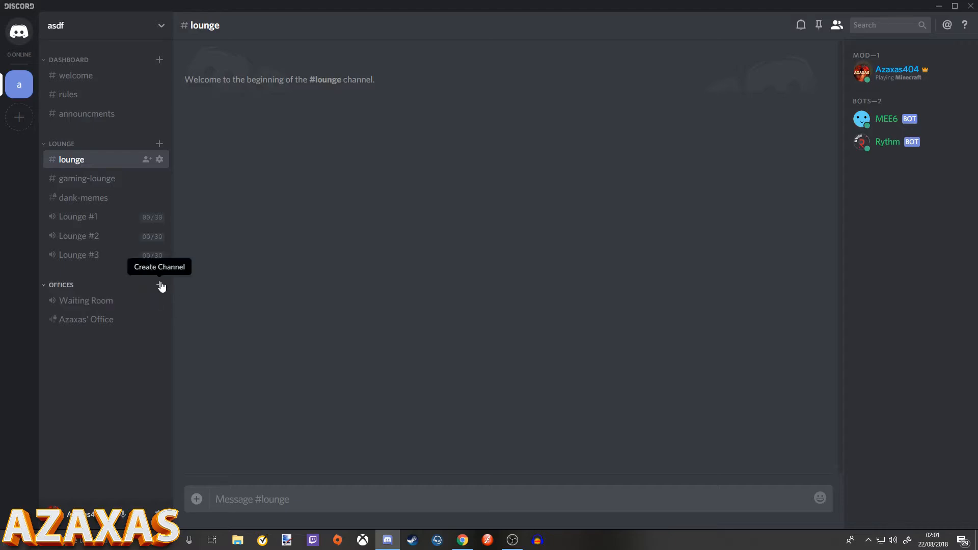
# - Create a new non-private channel category named gaming lounge
pyautogui.rightClick(122, 363)
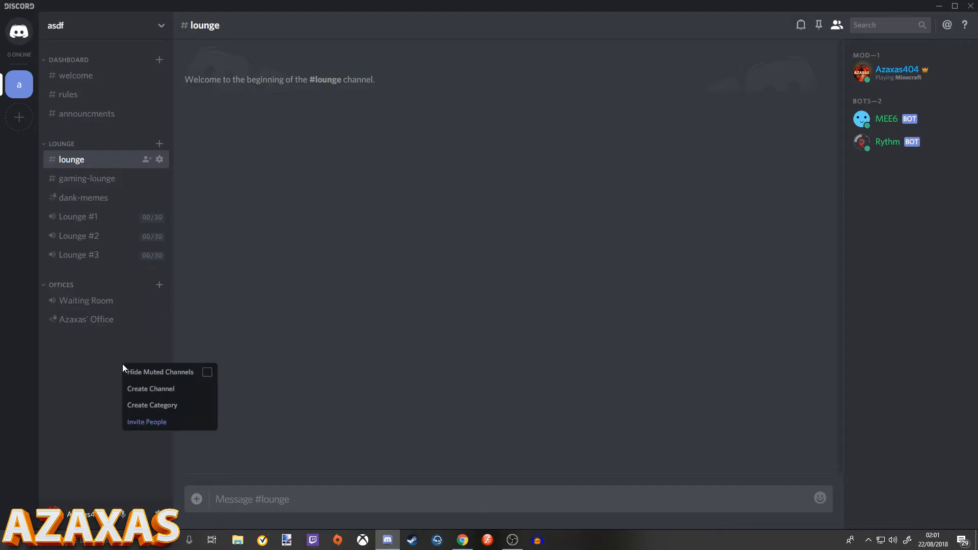
pyautogui.click(79, 392)
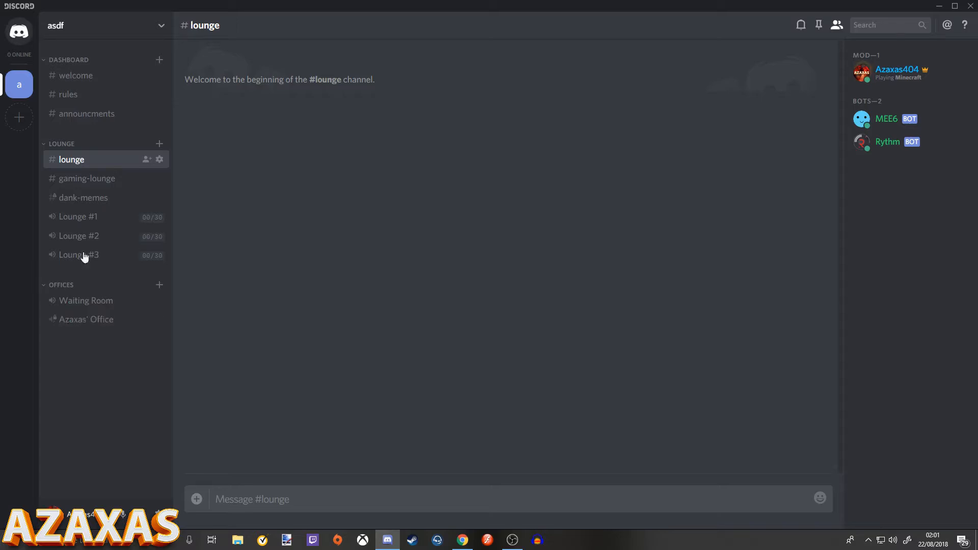
pyautogui.rightClick(68, 274)
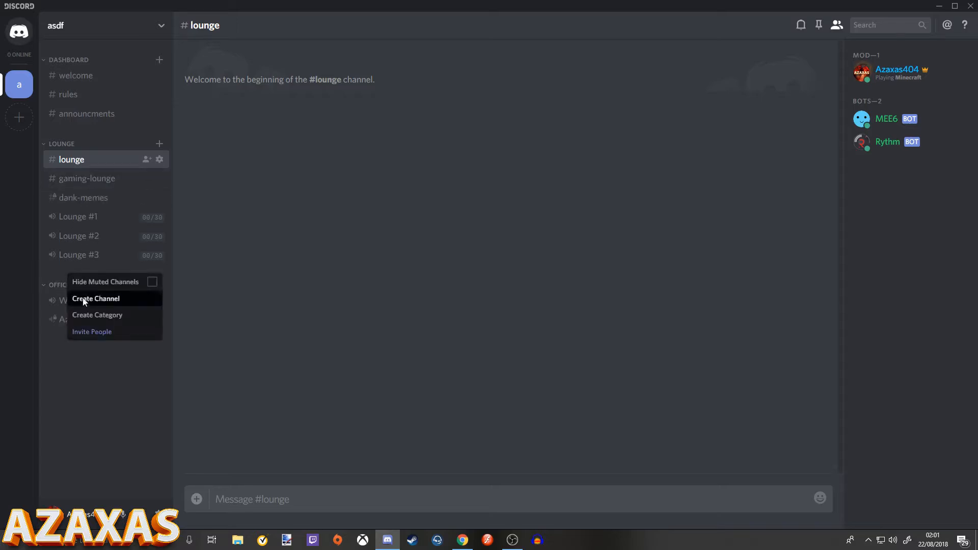
pyautogui.click(112, 316)
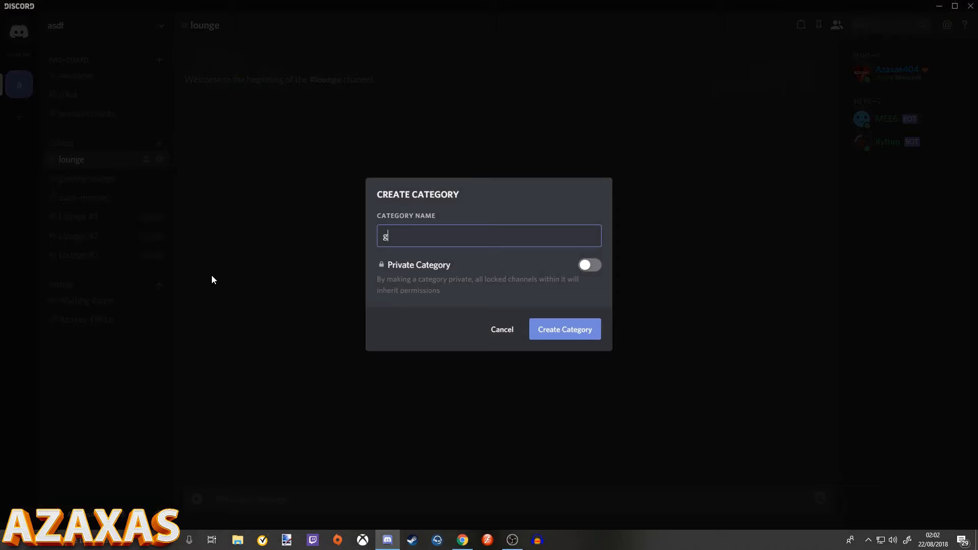
pyautogui.write('gamign ')
pyautogui.write('lounge')
pyautogui.press('Return')
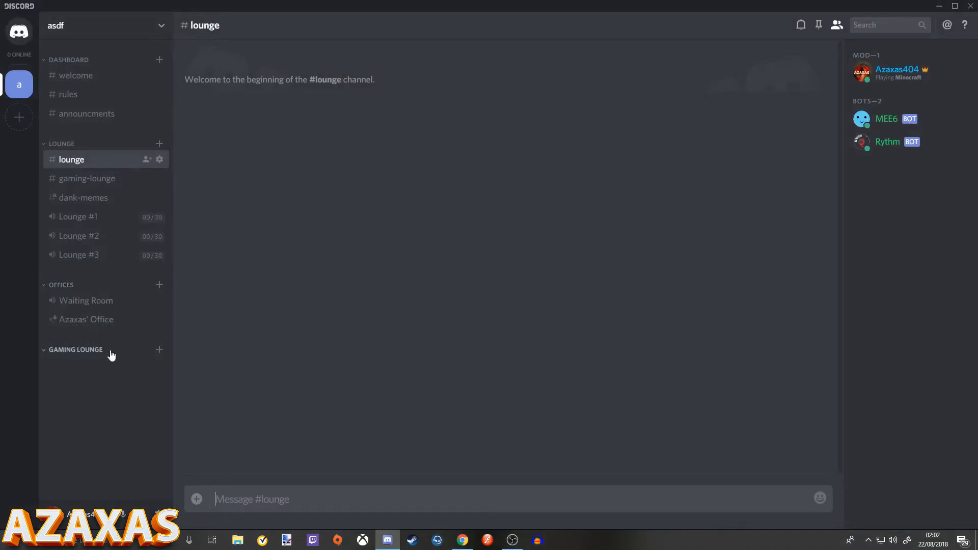
# - Place the gaming lounge category above Offices and move the gaming-lounge text channel into it
pyautogui.moveTo(136, 356); pyautogui.dragTo(127, 269)
pyautogui.moveTo(100, 184); pyautogui.dragTo(95, 292)
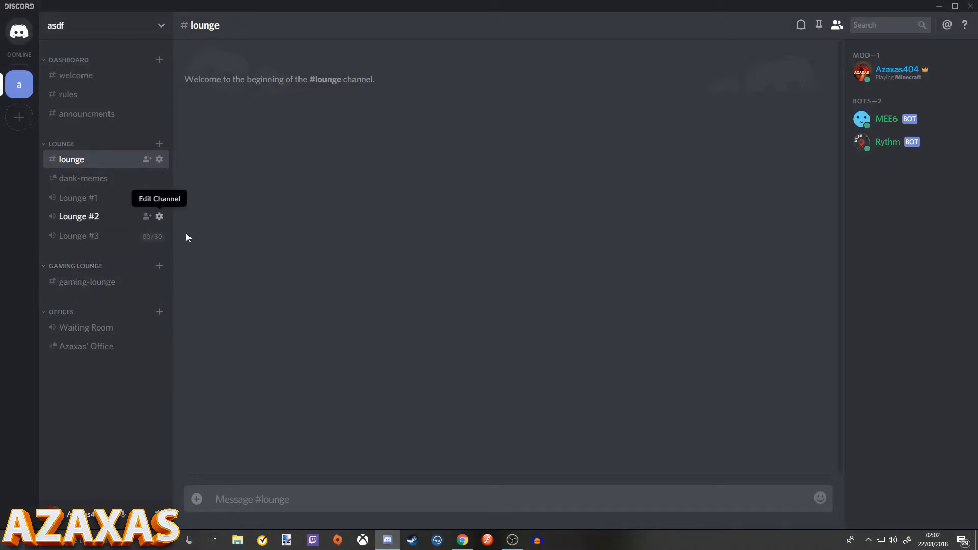
# - Create a non-private voice channel named Gaming Room #1 in the gaming lounge category
pyautogui.click(160, 266)
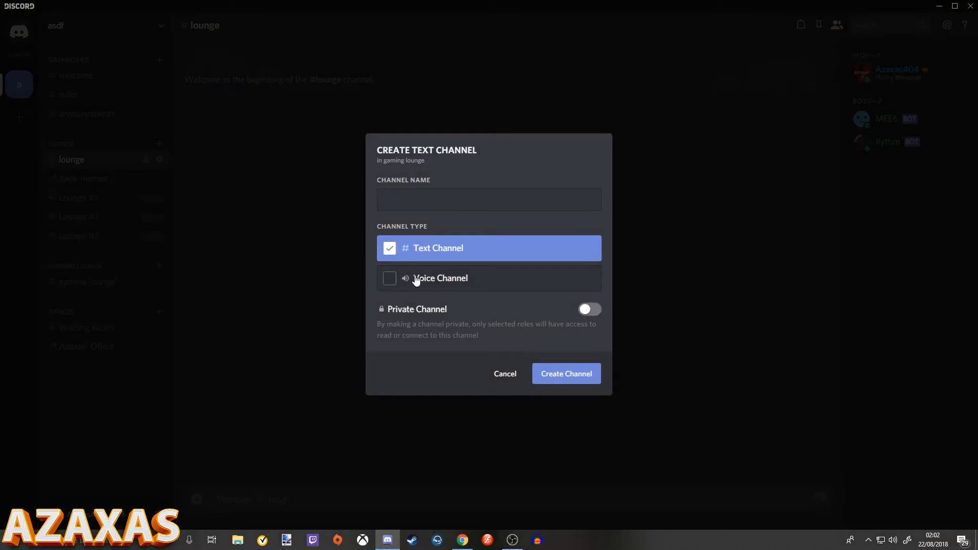
pyautogui.click(415, 279)
pyautogui.write('Gaming Room #1')
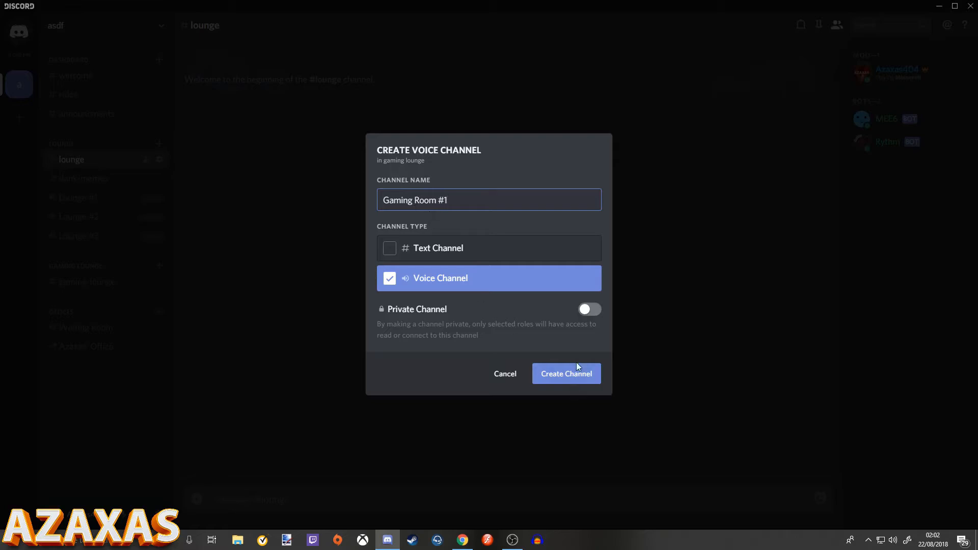
pyautogui.click(577, 363)
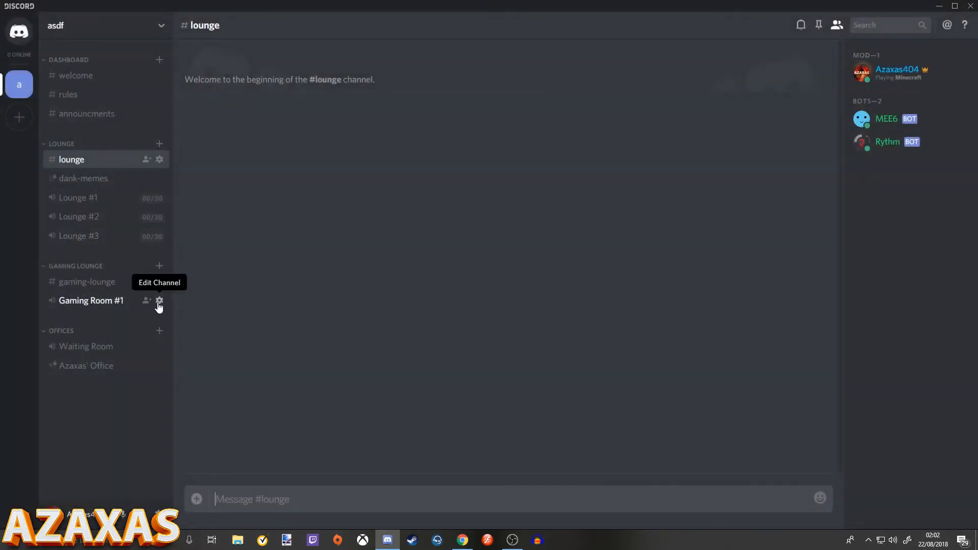
# - Set the user limit of the Gaming Room #1 voice channel to about 30 and save the change
pyautogui.click(159, 301)
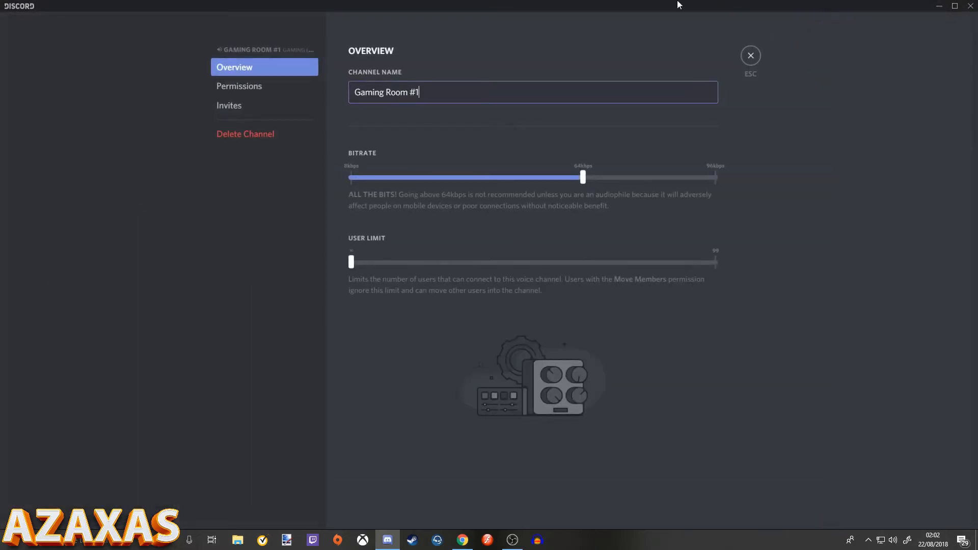
pyautogui.click(440, 265)
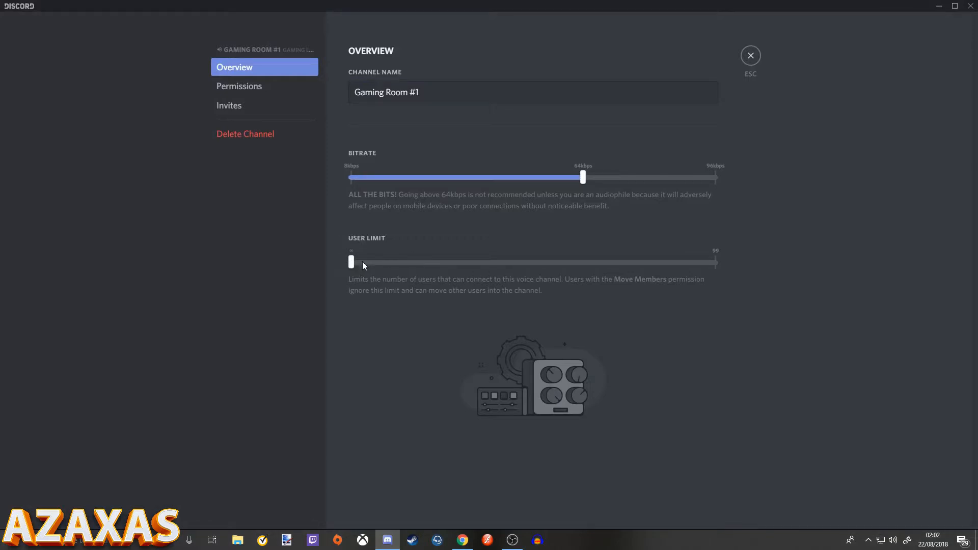
pyautogui.moveTo(357, 262); pyautogui.dragTo(462, 265)
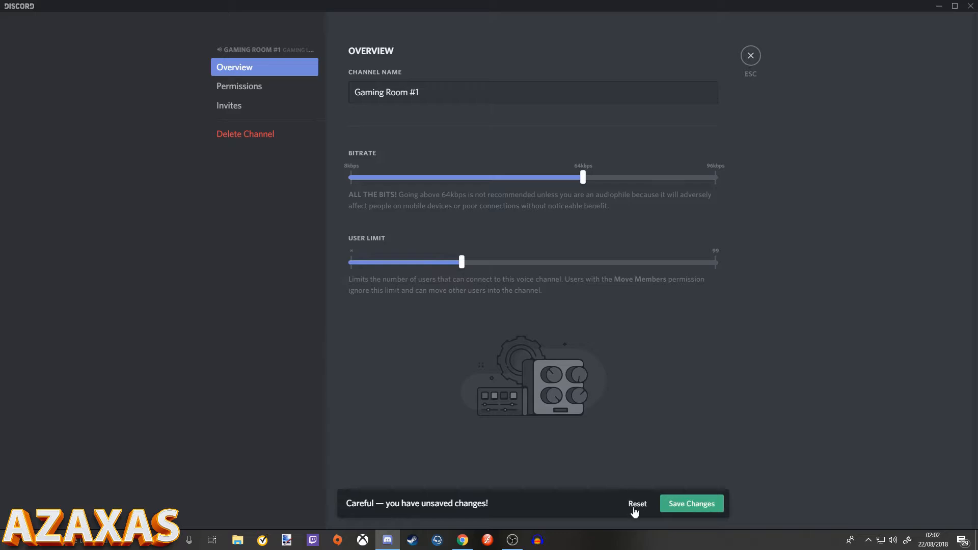
pyautogui.click(699, 509)
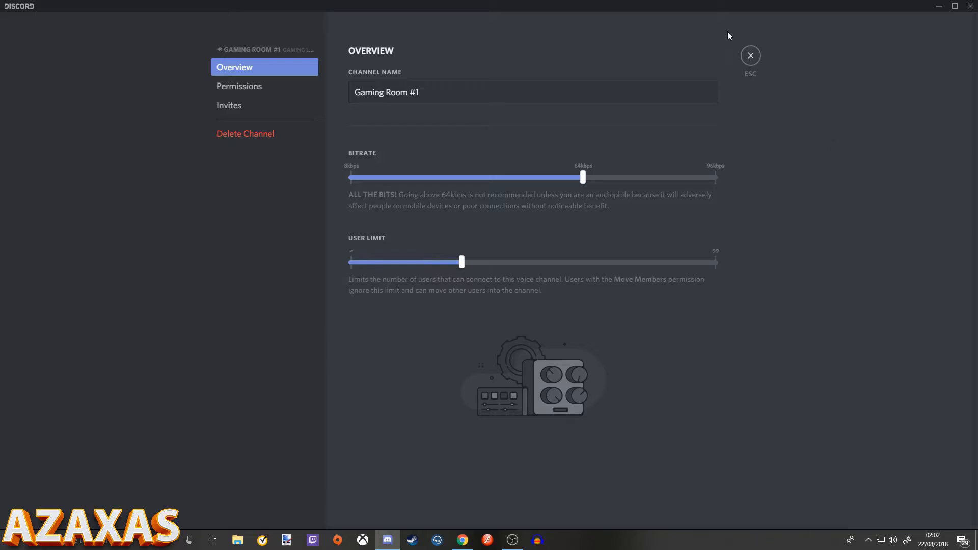
pyautogui.click(751, 55)
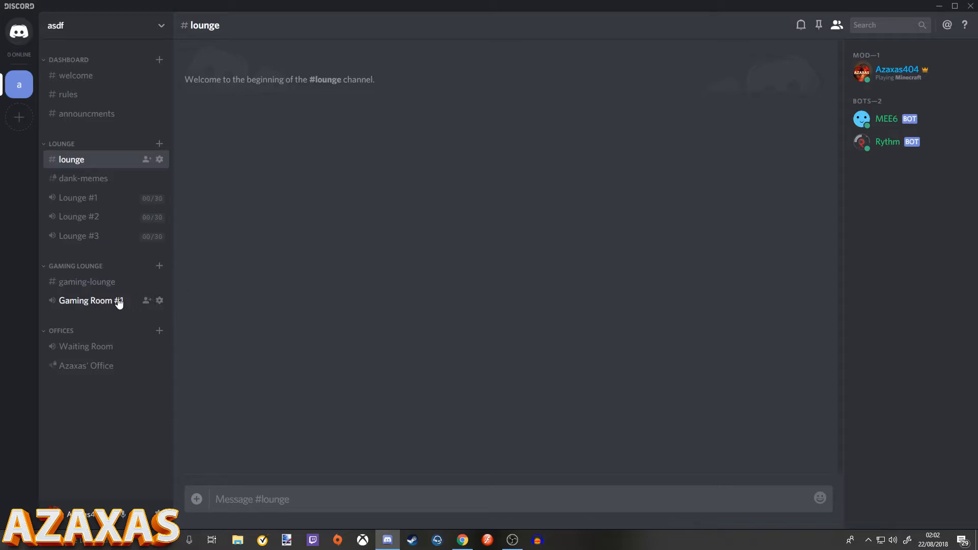
# - Clone the Gaming Room #1 voice channel as Gaming Room #2
pyautogui.rightClick(94, 300)
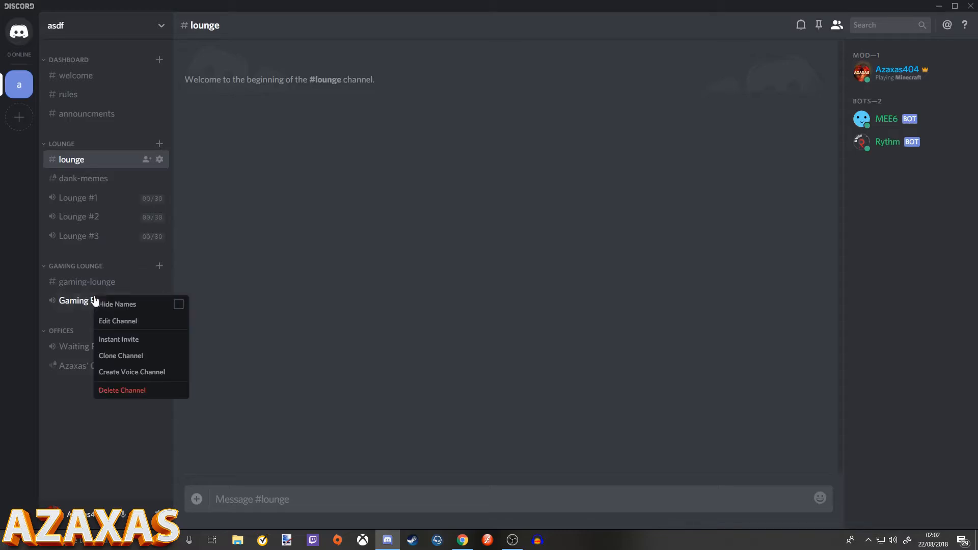
pyautogui.click(155, 356)
pyautogui.click(463, 253)
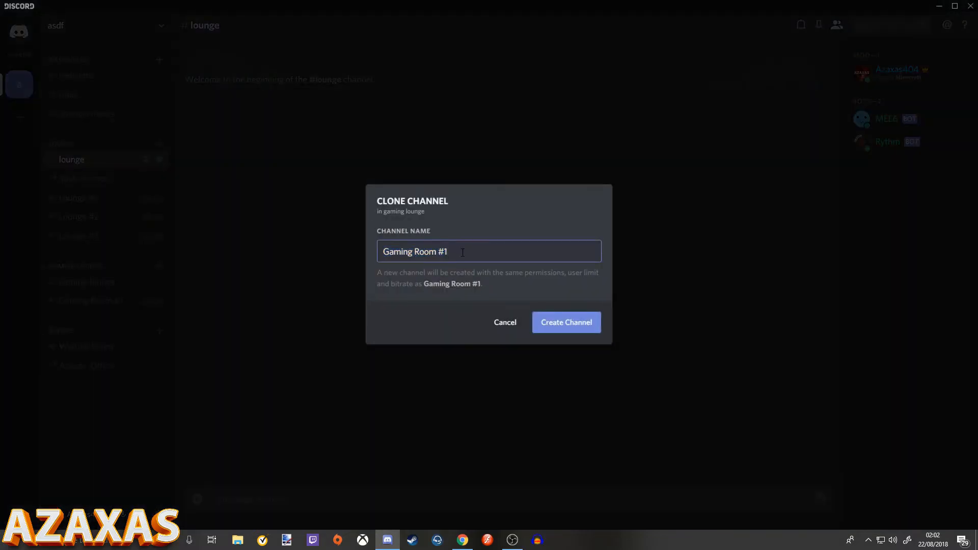
pyautogui.press('BackSpace')
pyautogui.write('2')
pyautogui.press('Return')
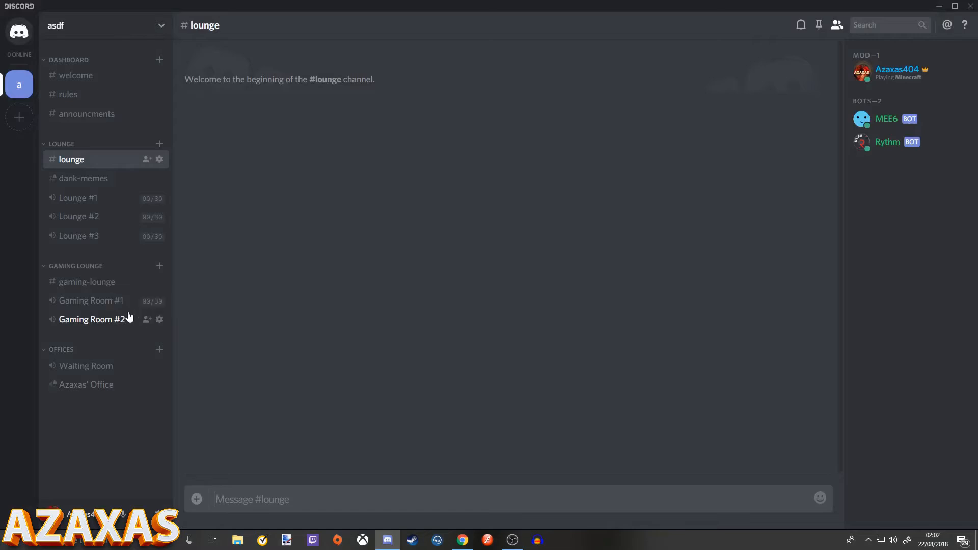
# - Clone the Gaming Room #2 voice channel as Gaming Room #3
pyautogui.rightClick(113, 321)
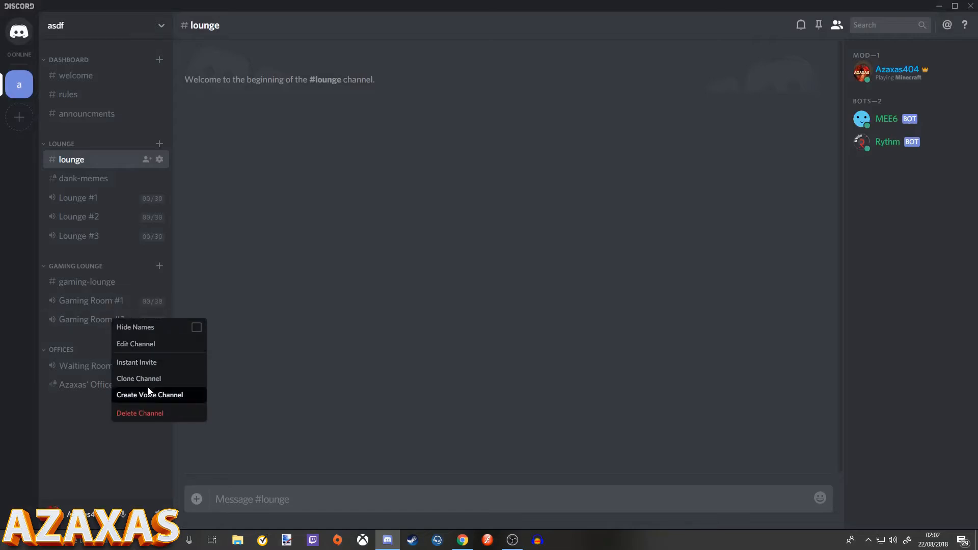
pyautogui.click(148, 379)
pyautogui.click(526, 256)
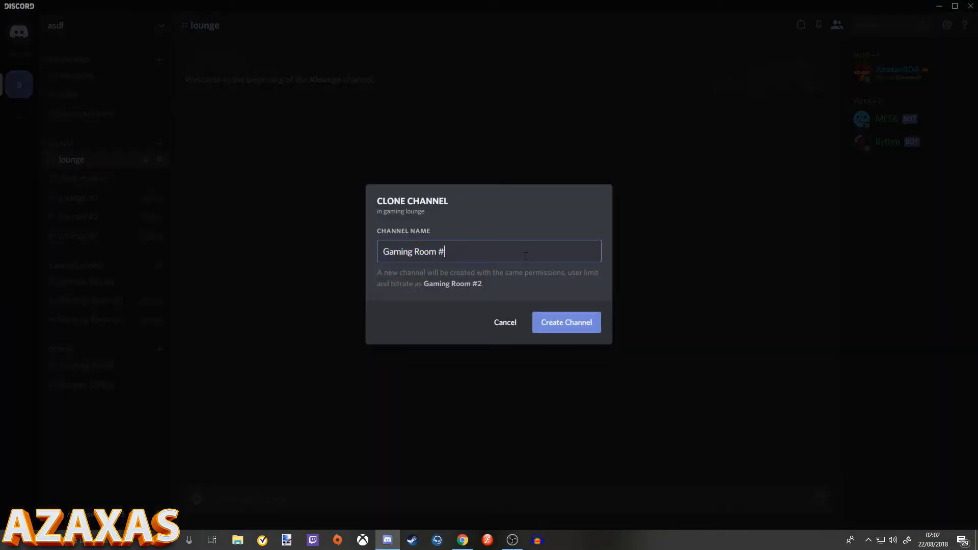
pyautogui.write('3')
pyautogui.click(591, 326)
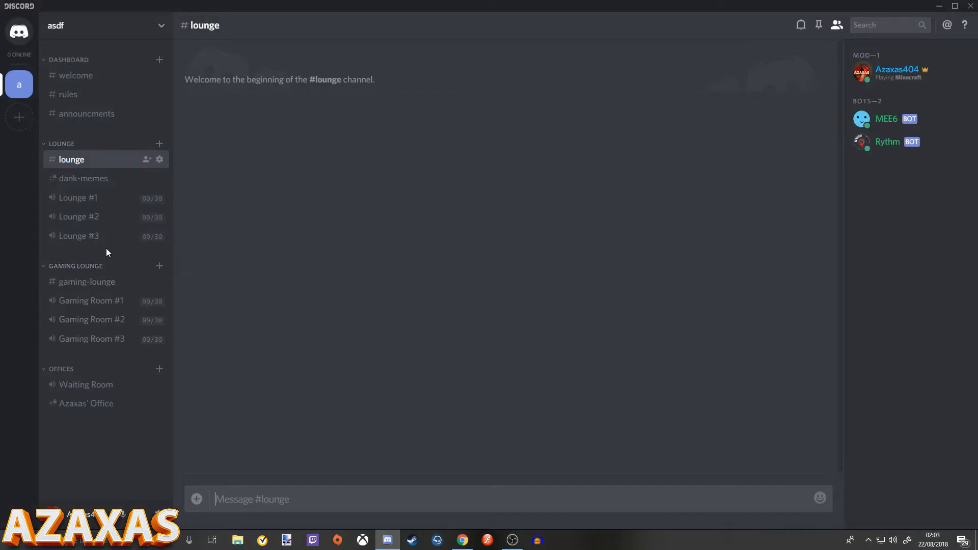
# - Create a private category named Recording Booth that only the Mod role can access
pyautogui.rightClick(78, 353)
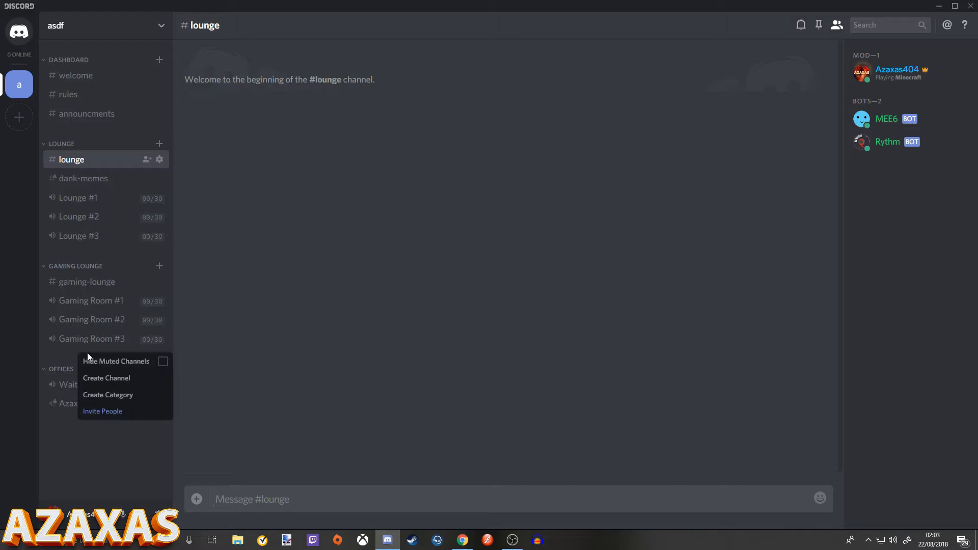
pyautogui.click(137, 396)
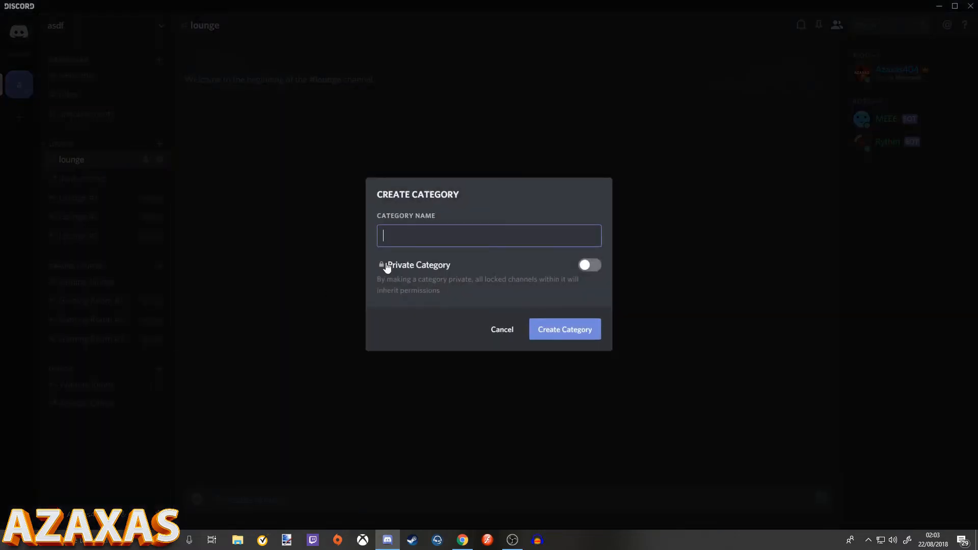
pyautogui.write('Recording Booth')
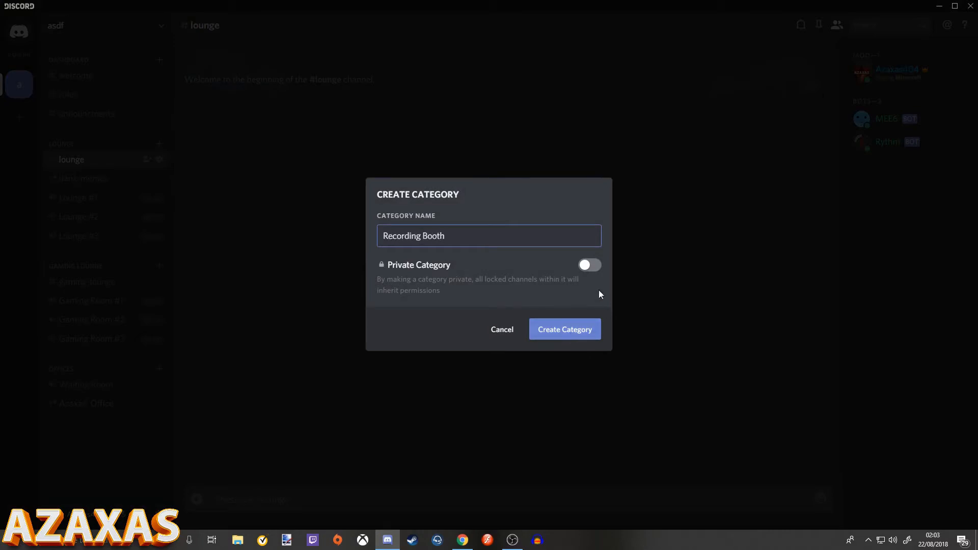
pyautogui.click(589, 264)
pyautogui.scroll(-2, 551, 331)
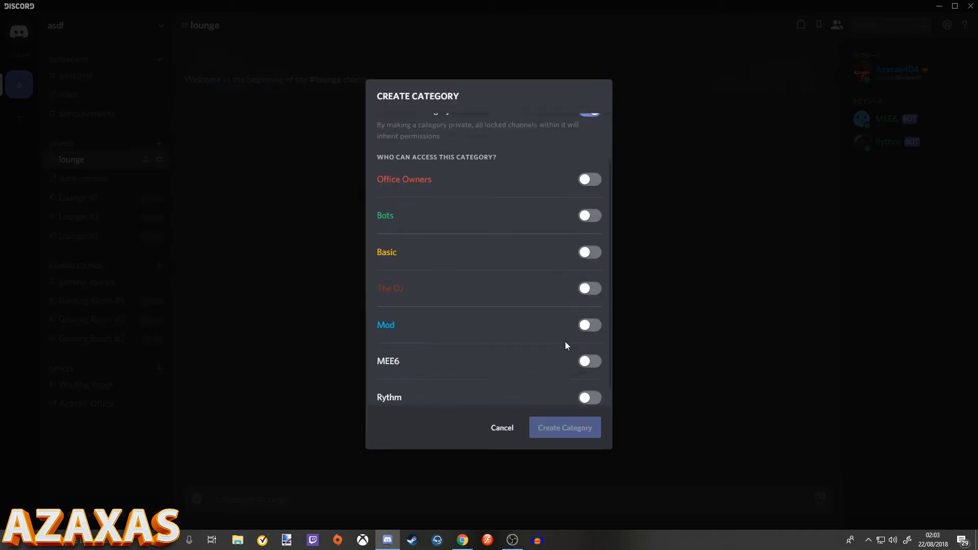
pyautogui.click(593, 300)
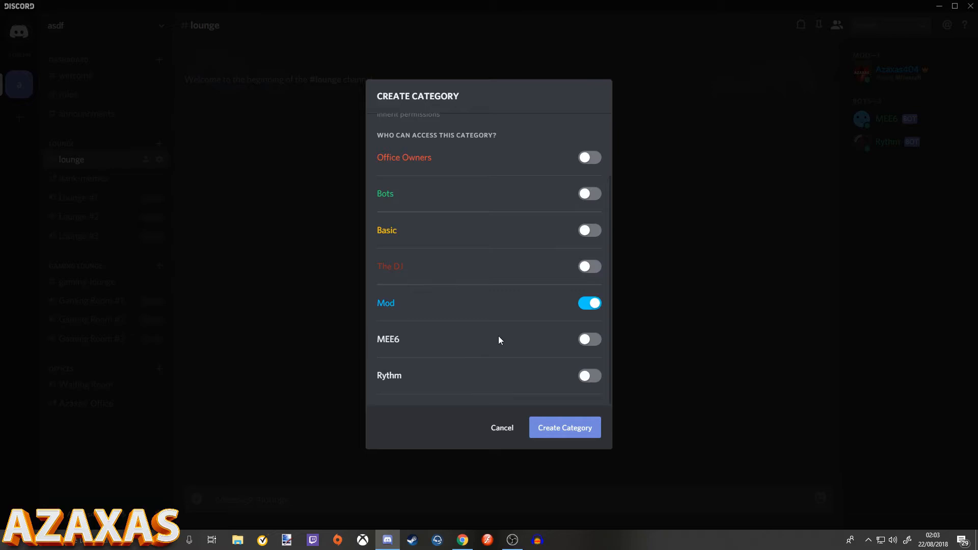
pyautogui.click(558, 432)
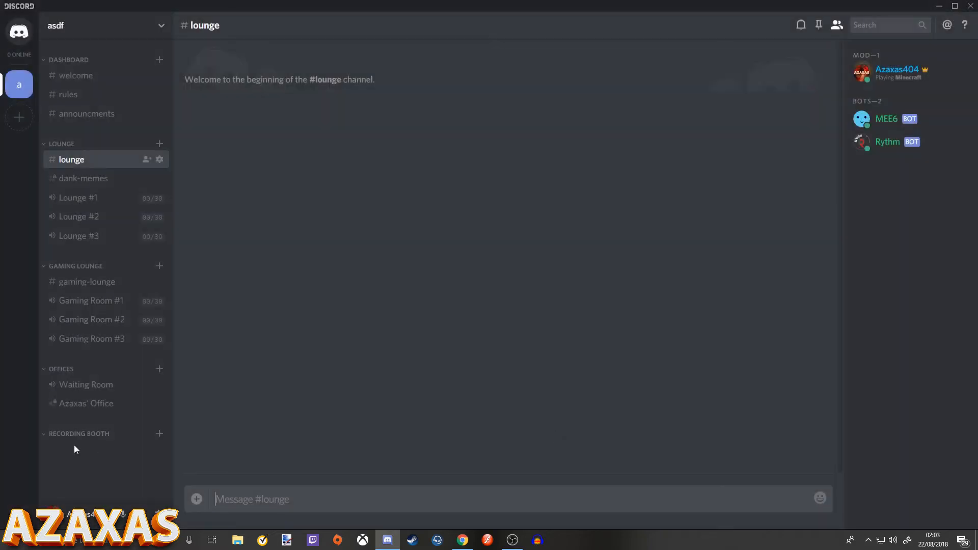
# - Move the Recording Booth category above Dashboard and create a voice channel named Voice Chat in it
pyautogui.moveTo(88, 442); pyautogui.dragTo(108, 54)
pyautogui.click(159, 59)
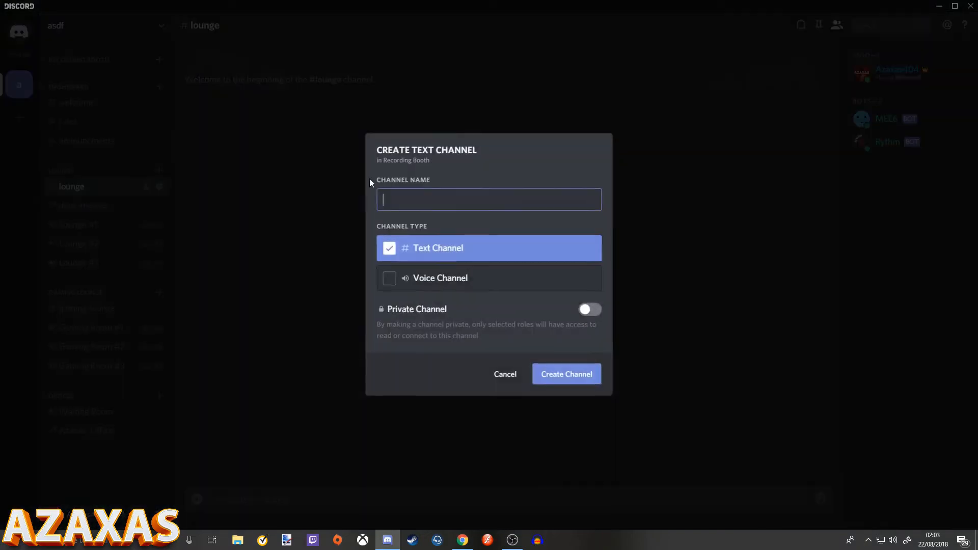
pyautogui.click(462, 278)
pyautogui.click(441, 196)
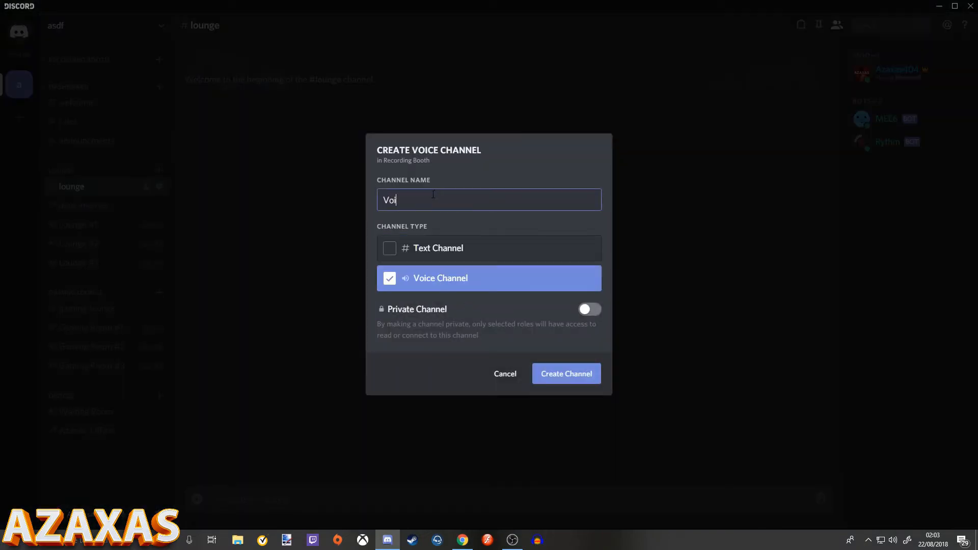
pyautogui.write('Voice Chat')
pyautogui.press('Return')
# - Create a text channel named text-chat in the Recording Booth category
pyautogui.click(160, 60)
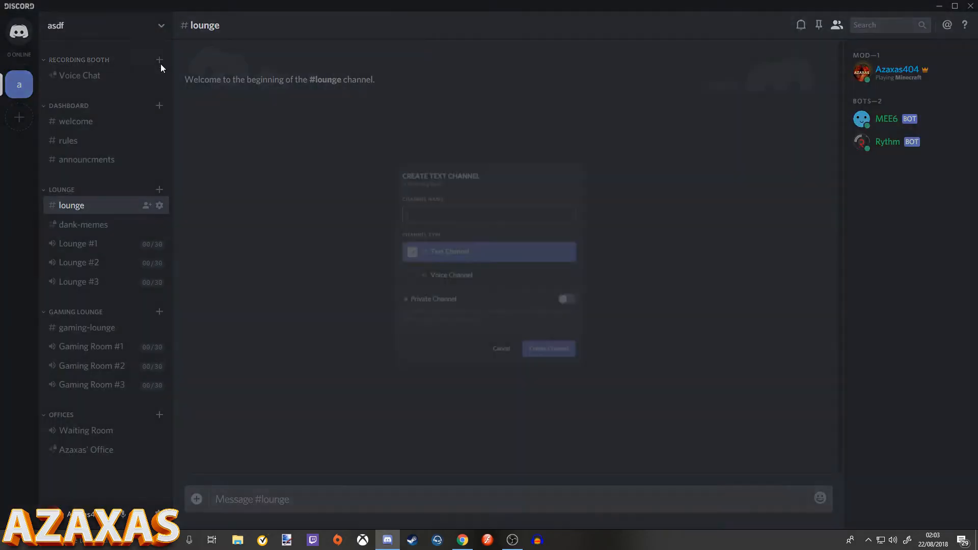
pyautogui.write('te')
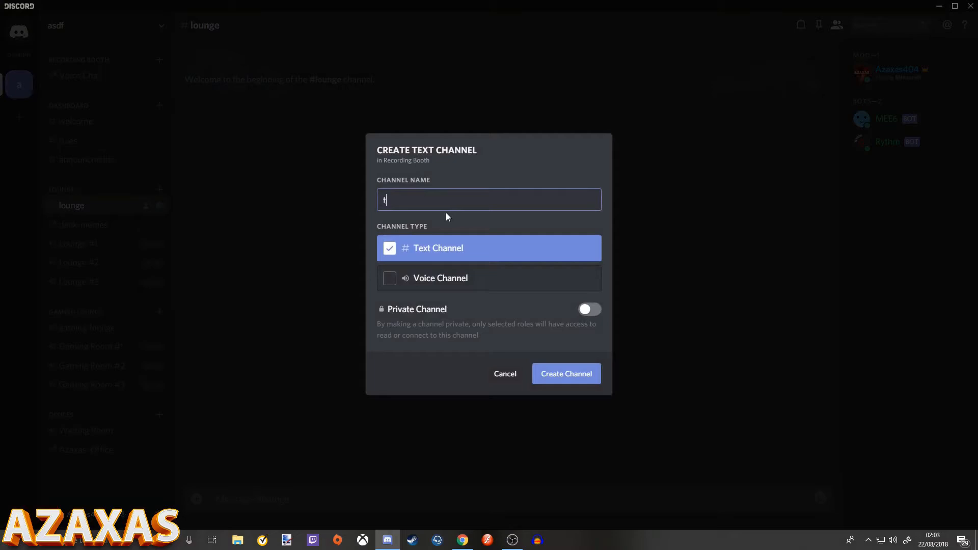
pyautogui.press('BackSpace')
pyautogui.press('BackSpace')
pyautogui.write('text-chat')
pyautogui.press('Return')
# - Open the text-chat channel and join the Voice Chat channel in the Recording Booth category
pyautogui.moveTo(95, 95)
pyautogui.mouseDown()
pyautogui.moveTo(105, 77)
pyautogui.moveTo(100, 94)
pyautogui.mouseUp()
pyautogui.click(107, 78)
pyautogui.click(105, 90)
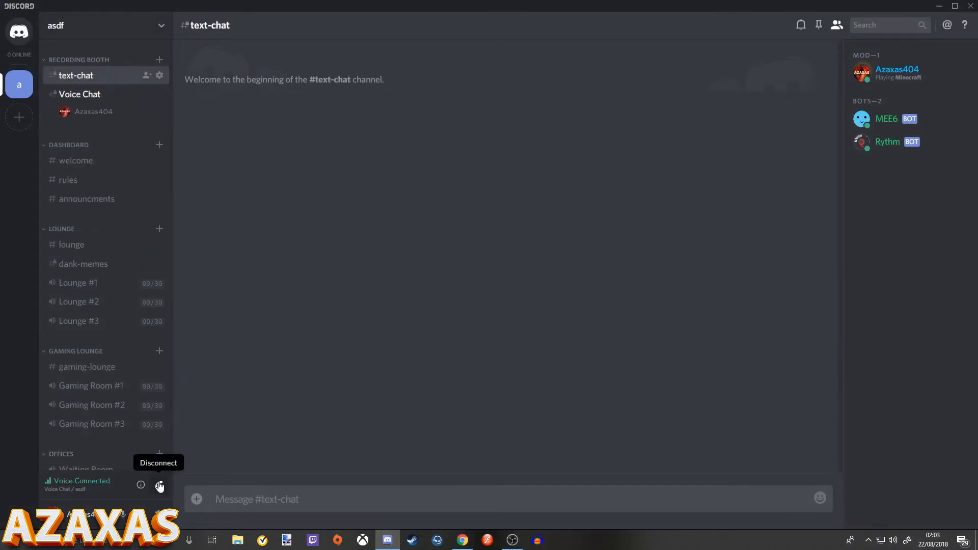
# - Disconnect from the Voice Chat channel, switch to Chrome and return to the MEE6 plugin list for the server
pyautogui.click(159, 484)
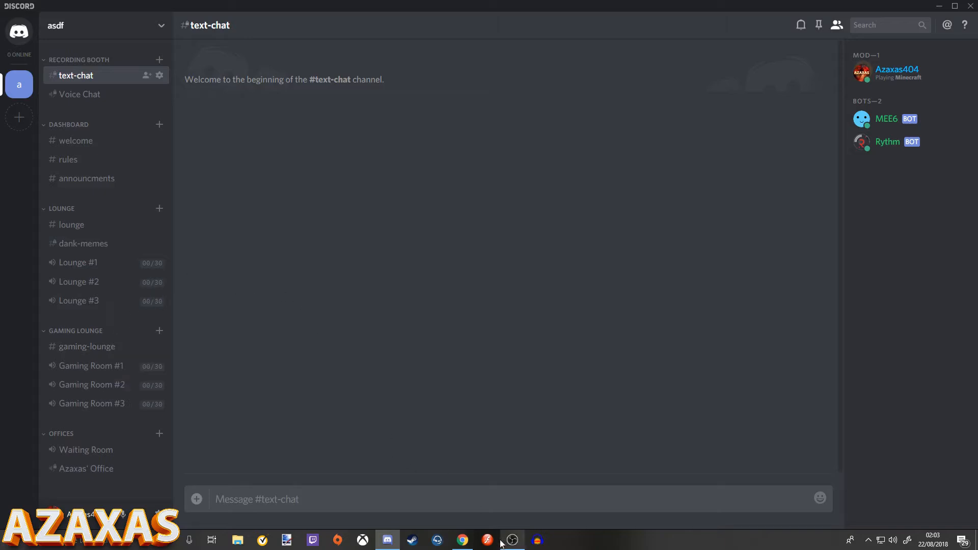
pyautogui.click(461, 541)
pyautogui.scroll(2, 314, 357)
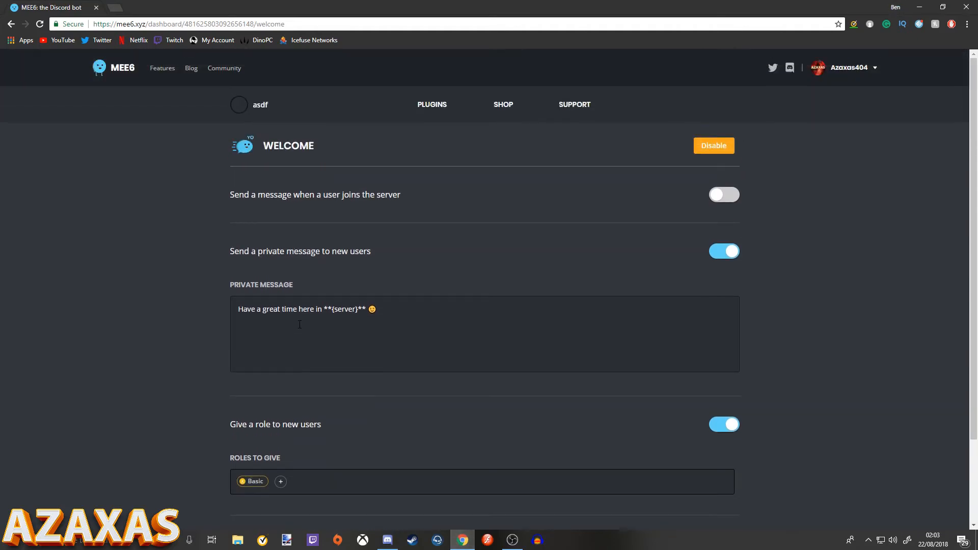
pyautogui.click(11, 23)
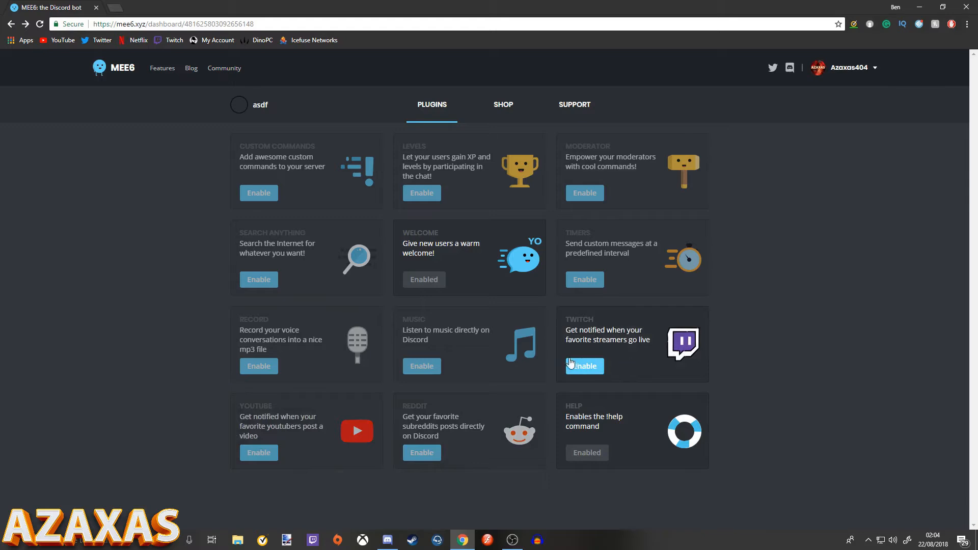
# - Enable MEE6's Twitch plugin to preview the form for adding a streamer, and disable the plugin again
pyautogui.click(585, 366)
pyautogui.click(608, 307)
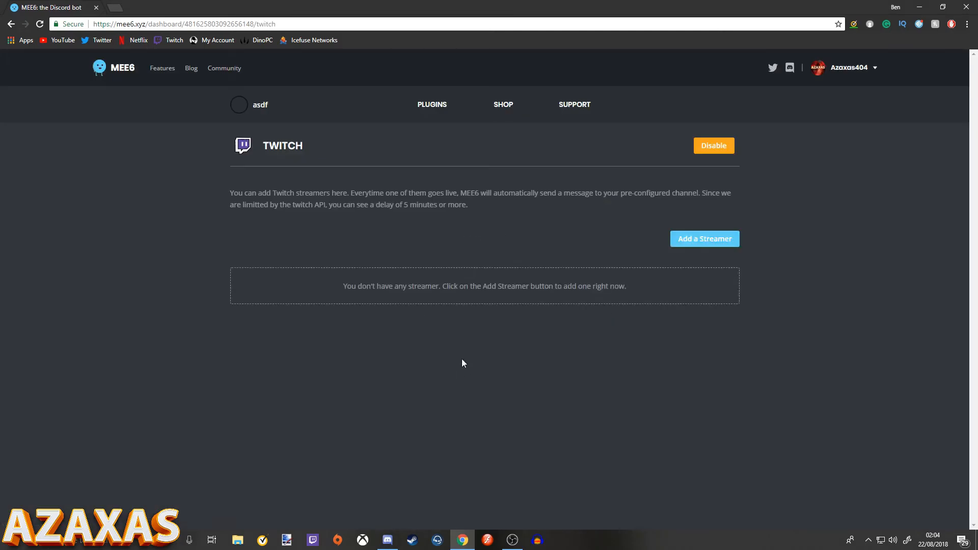
pyautogui.click(701, 239)
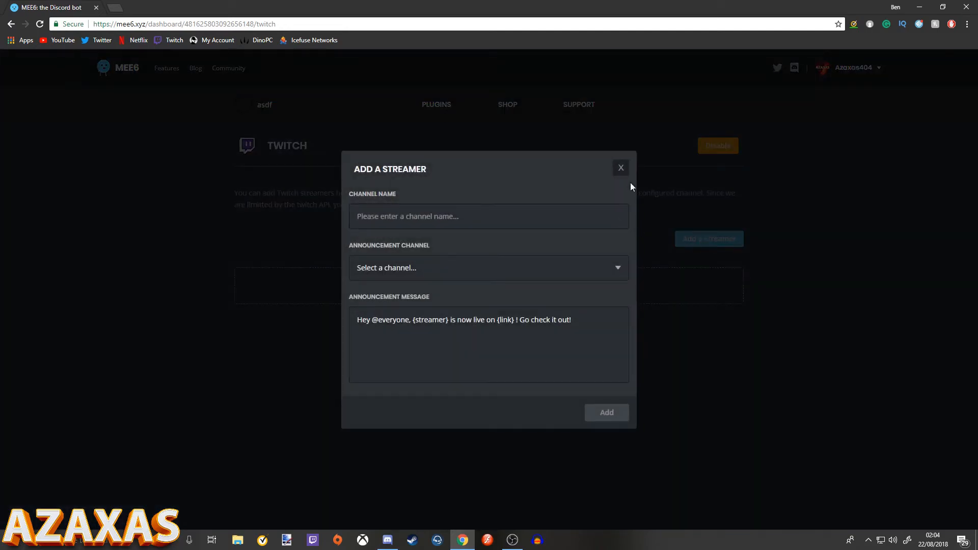
pyautogui.click(617, 168)
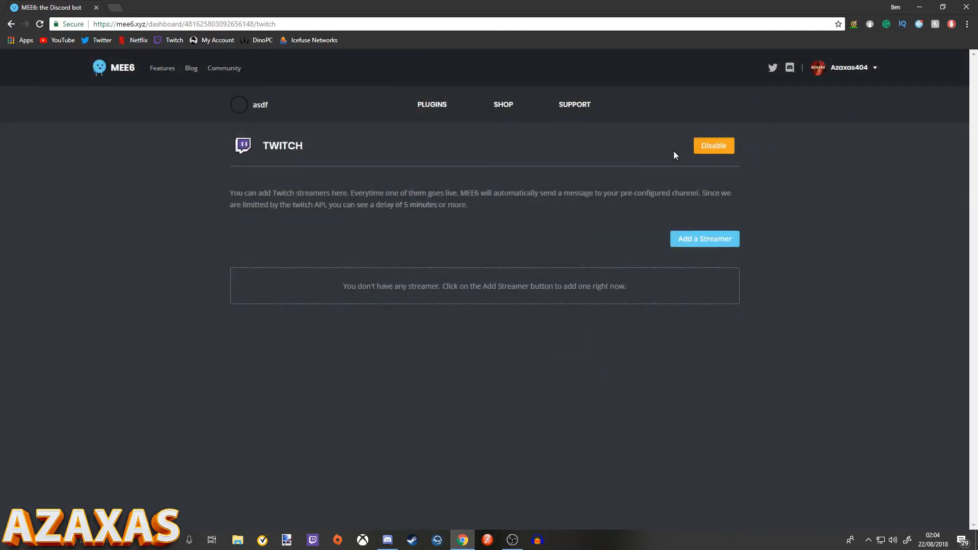
pyautogui.click(706, 146)
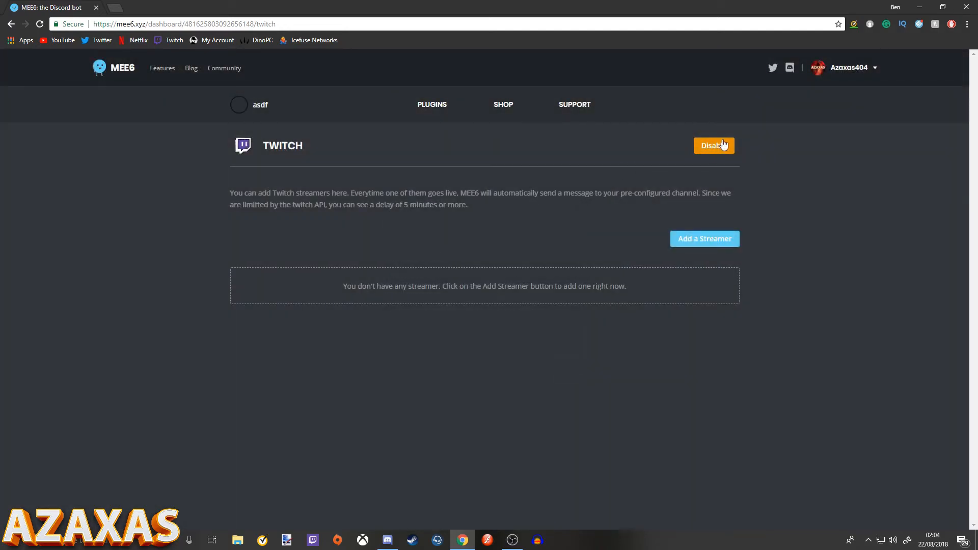
pyautogui.click(10, 24)
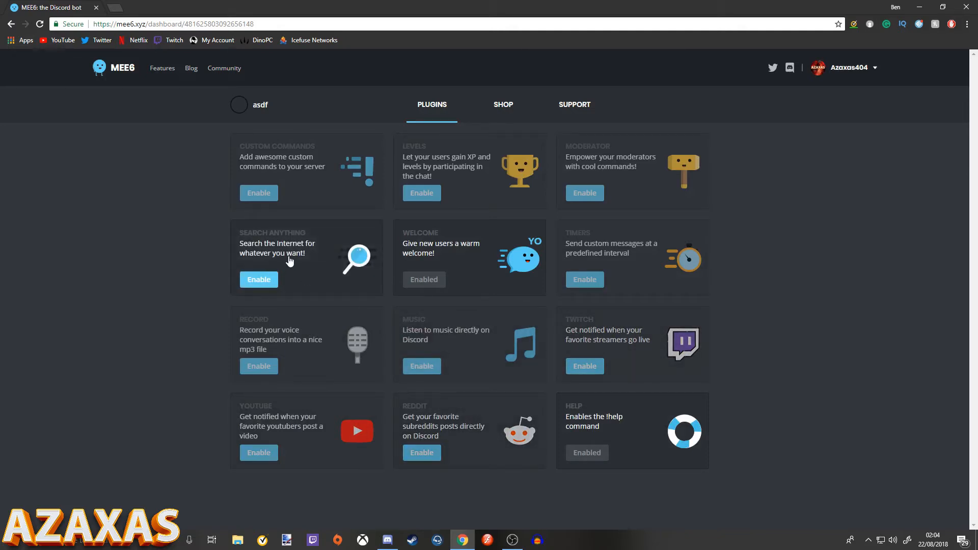
# - Enable MEE6's Moderator plugin, add Mod as a moderator role and save the changes
pyautogui.click(582, 196)
pyautogui.click(606, 311)
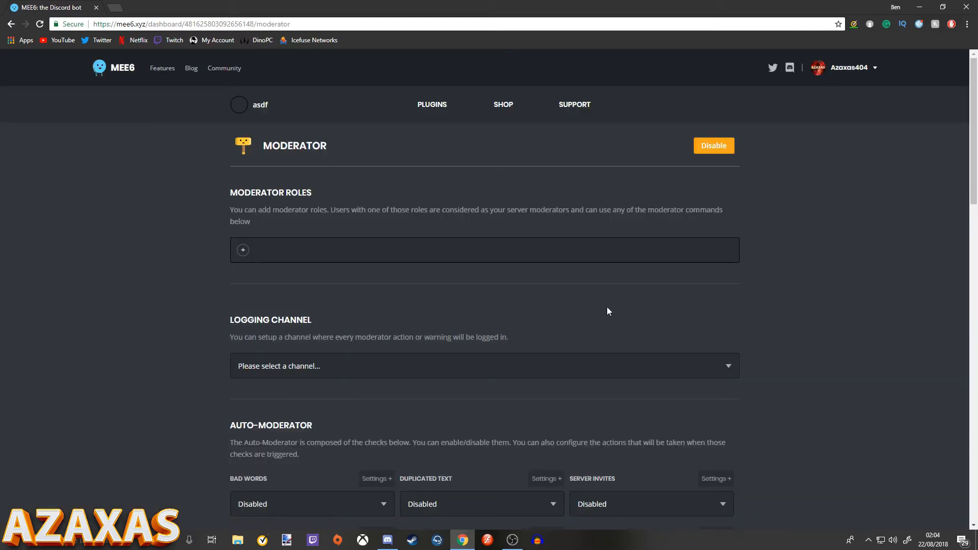
pyautogui.click(243, 249)
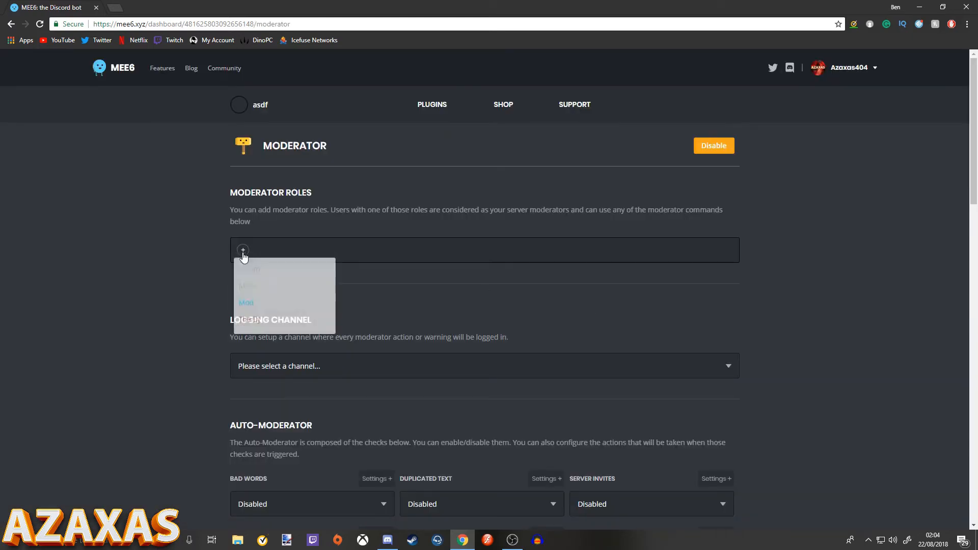
pyautogui.click(270, 305)
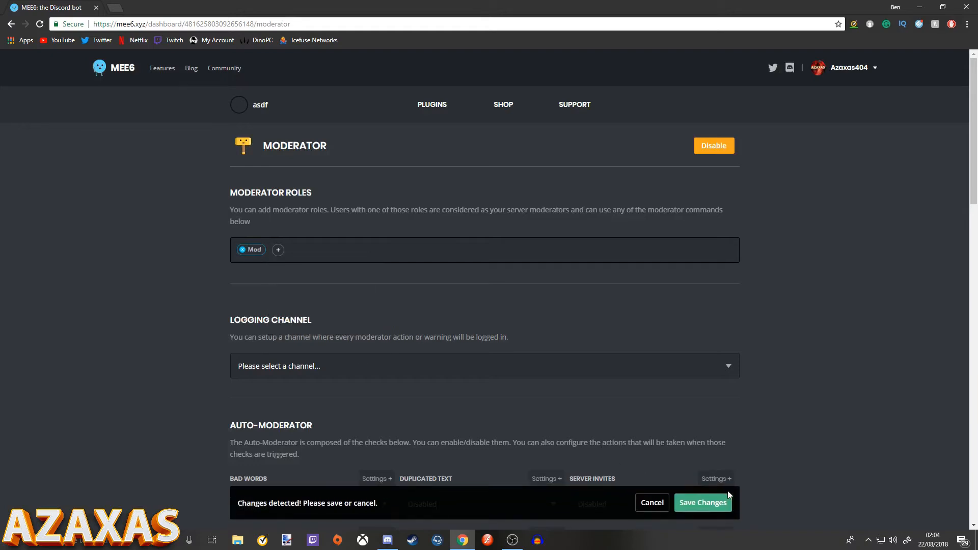
pyautogui.click(719, 503)
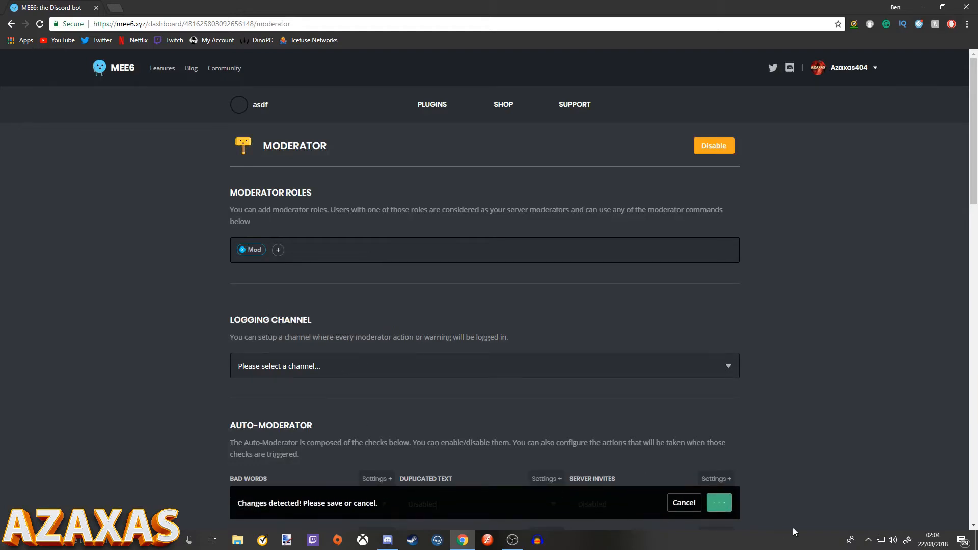
# - Switch to Discord and close the Steam window
pyautogui.click(398, 547)
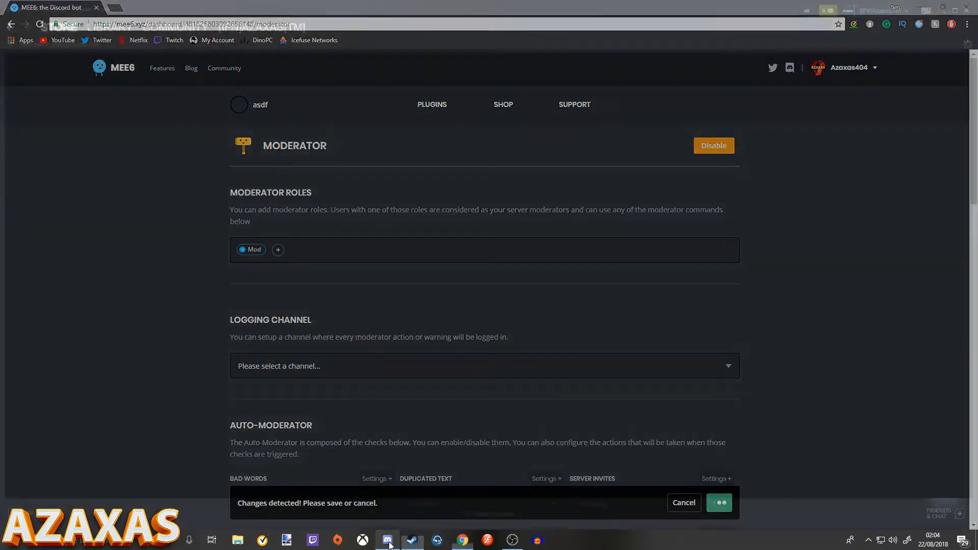
pyautogui.rightClick(413, 540)
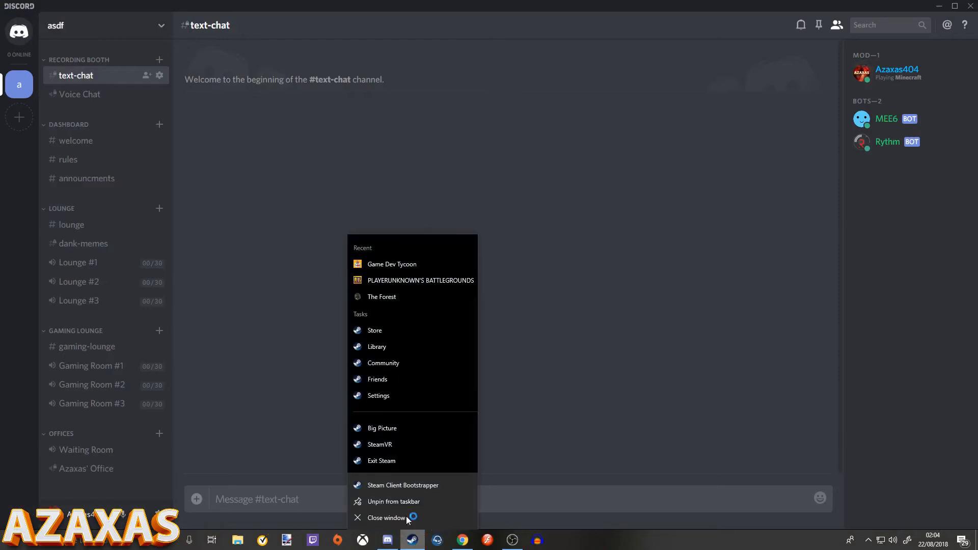
pyautogui.click(401, 518)
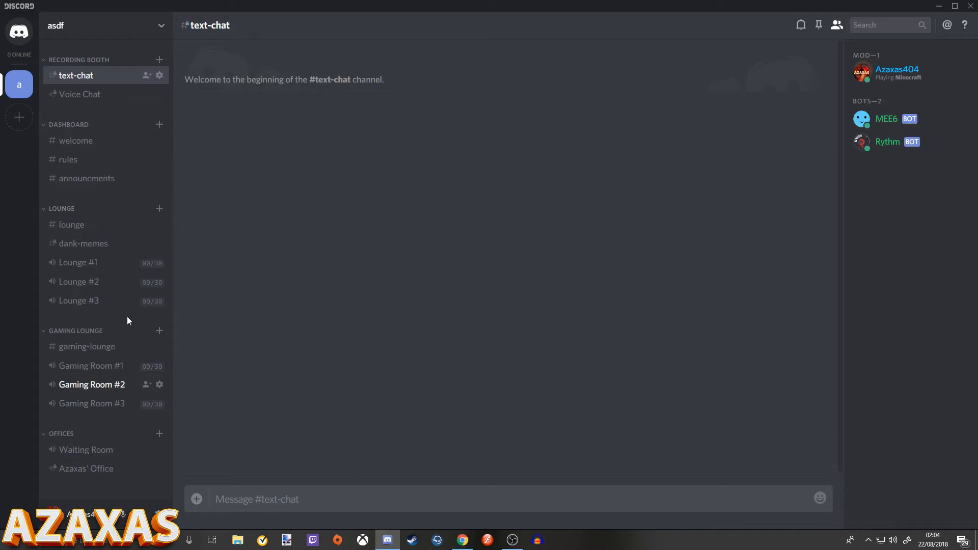
# - Create a text channel named ban-logging-chat in the Recording Booth category and place it above text-chat
pyautogui.click(159, 60)
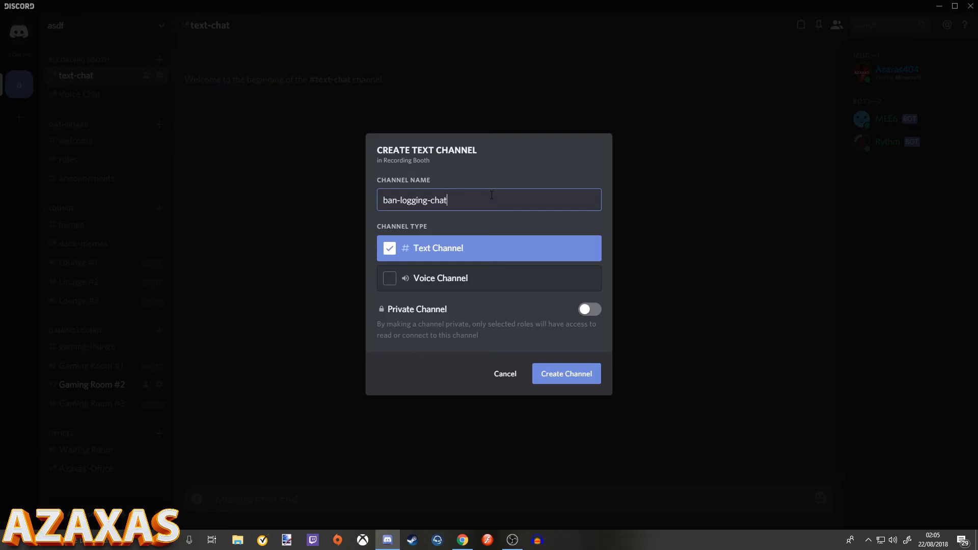
pyautogui.press('Return')
pyautogui.moveTo(74, 92); pyautogui.dragTo(84, 76)
pyautogui.click(86, 76)
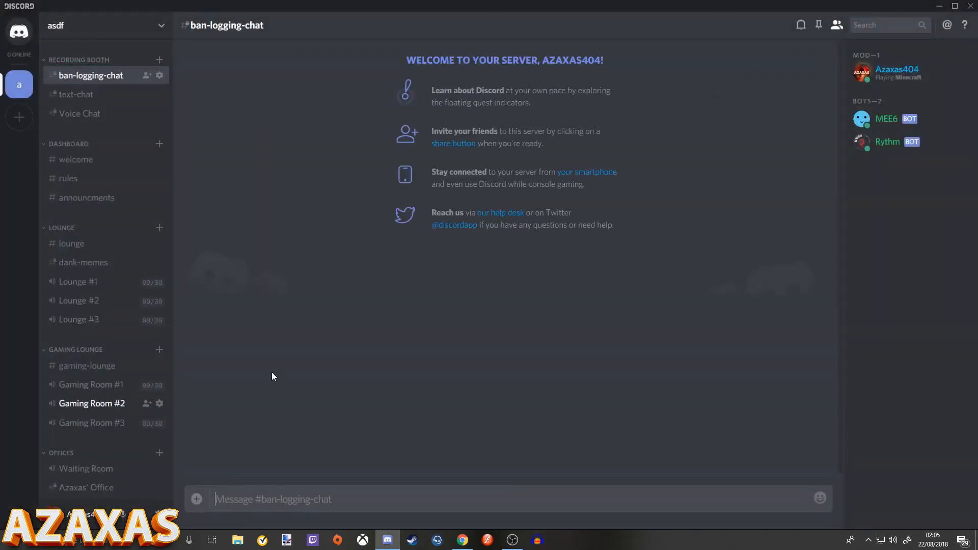
# - Switch to Chrome, set MEE6's moderation logging channel to #ban-logging-chat, authorizing the webhook, and save the changes
pyautogui.click(462, 540)
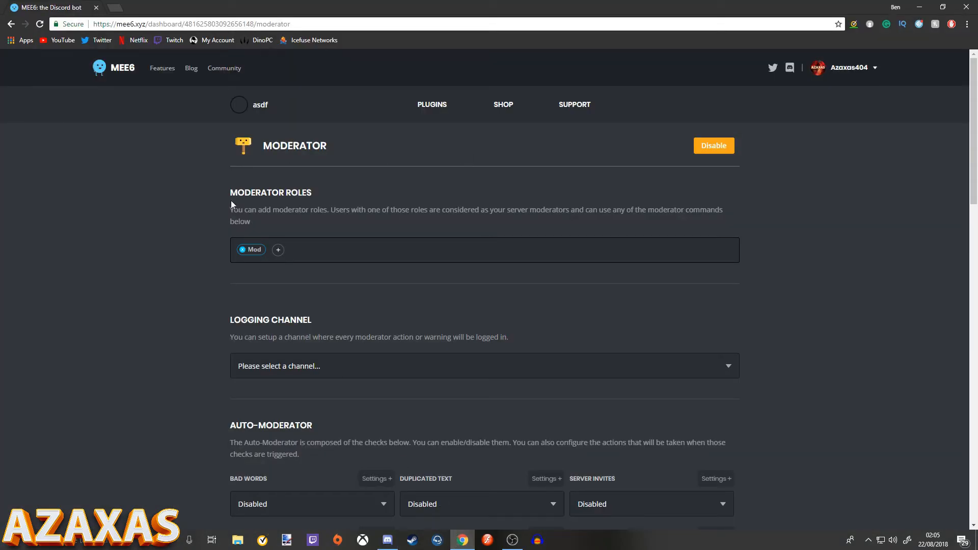
pyautogui.click(329, 381)
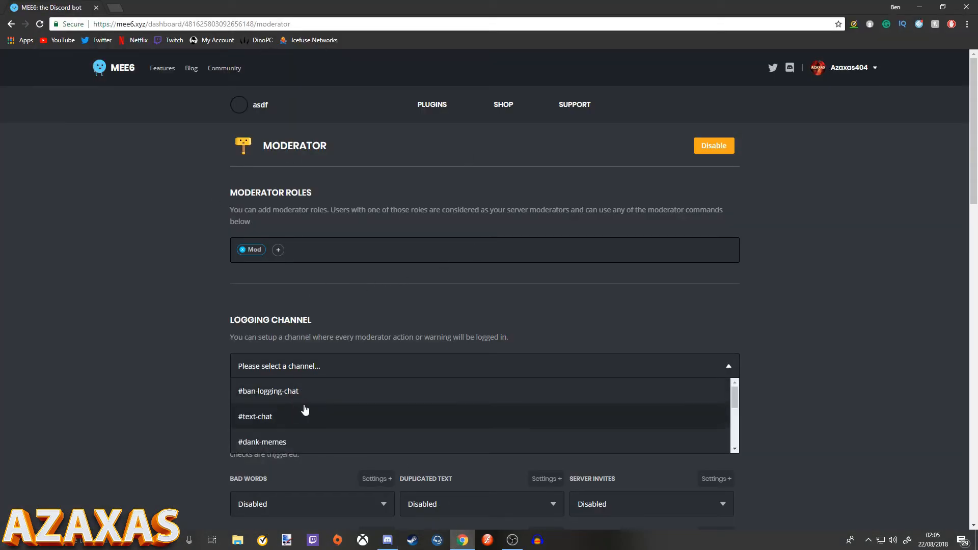
pyautogui.click(306, 397)
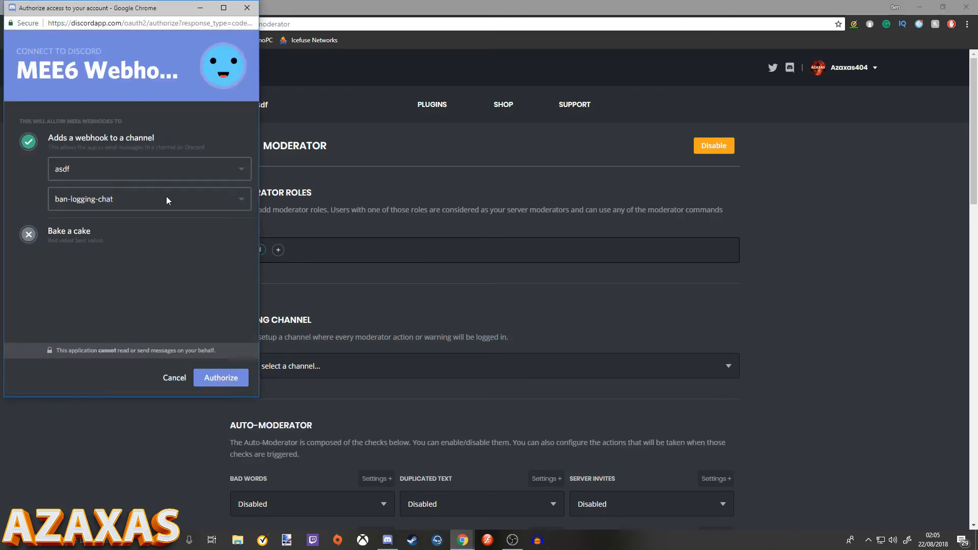
pyautogui.click(230, 378)
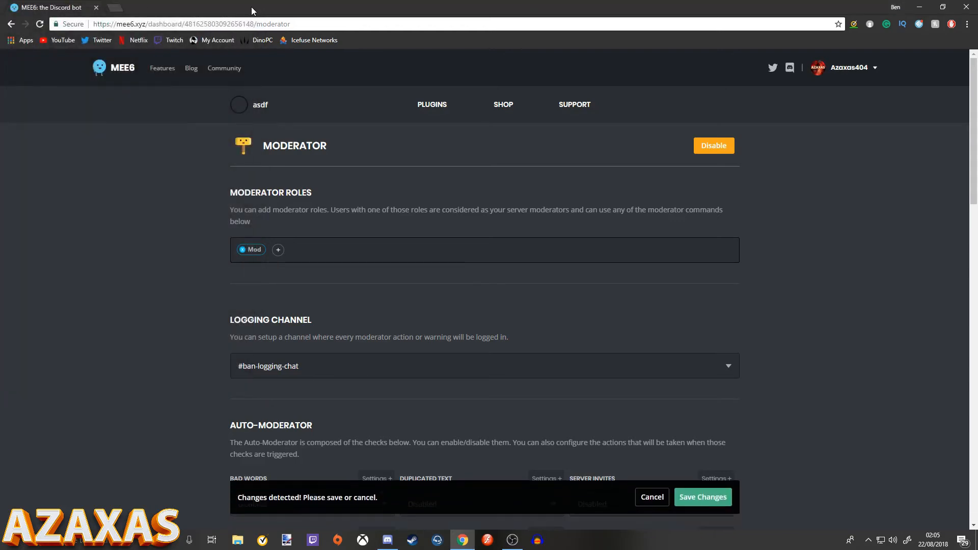
pyautogui.click(683, 513)
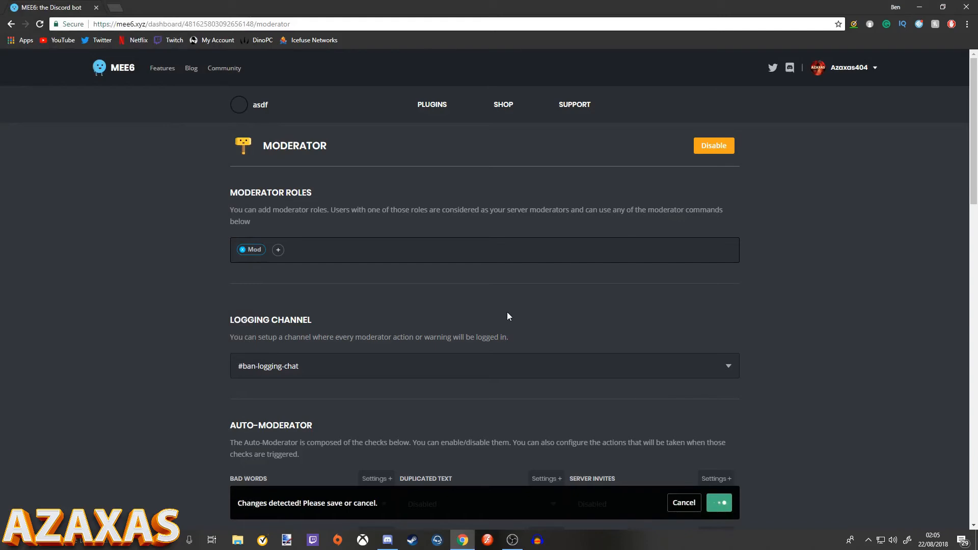
# - Set the Auto-Moderator's Bad Words check to Delete Message & Warn Author and save the changes
pyautogui.scroll(-7, 579, 383)
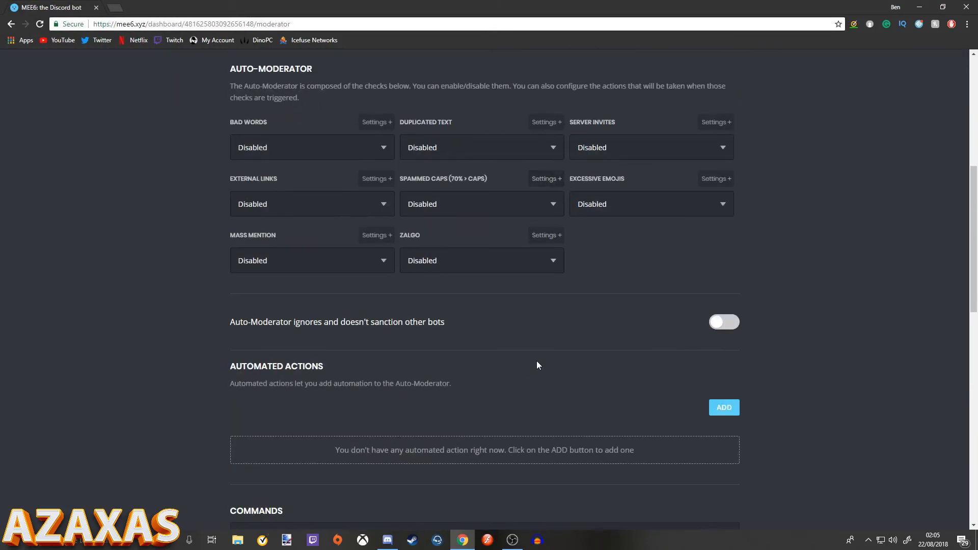
pyautogui.scroll(-1, 537, 366)
pyautogui.scroll(2, 273, 176)
pyautogui.scroll(-6, 548, 339)
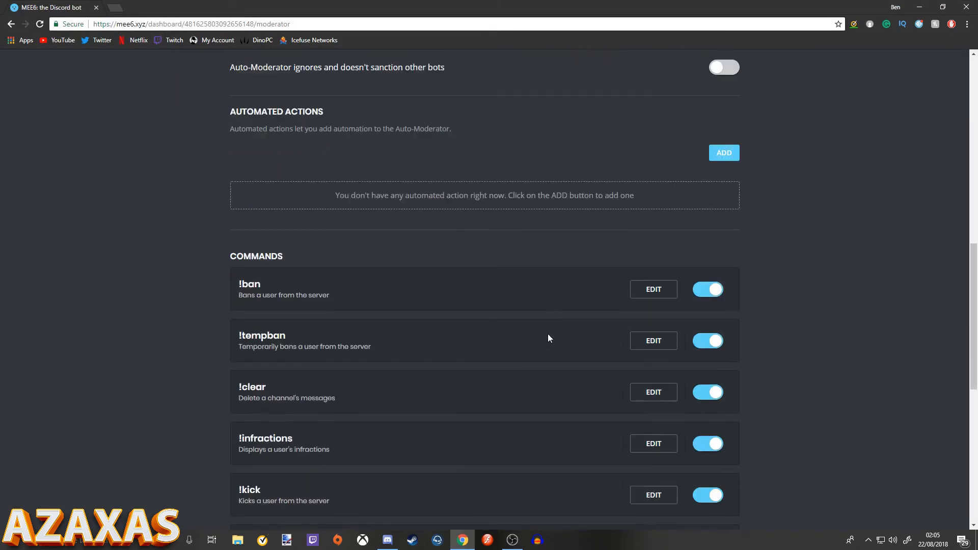
pyautogui.scroll(9, 386, 246)
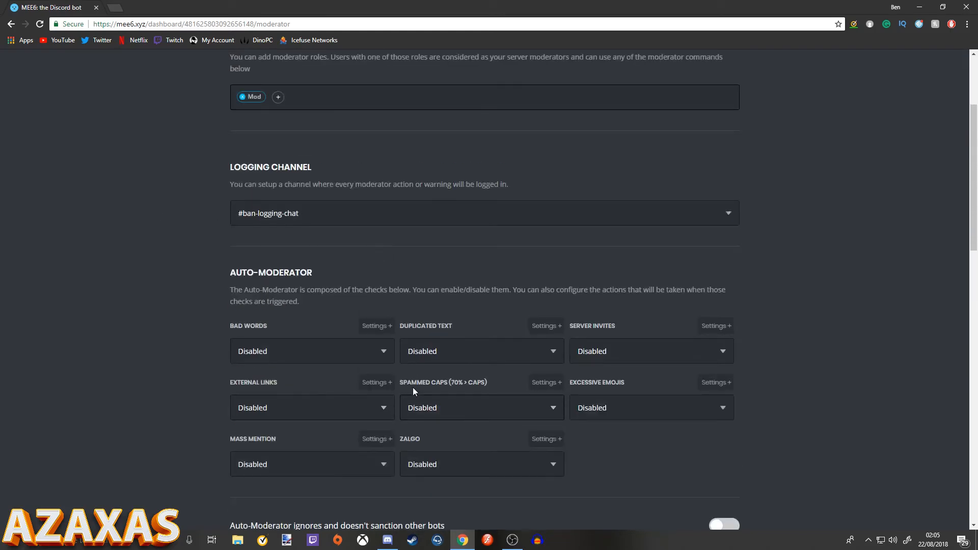
pyautogui.click(309, 342)
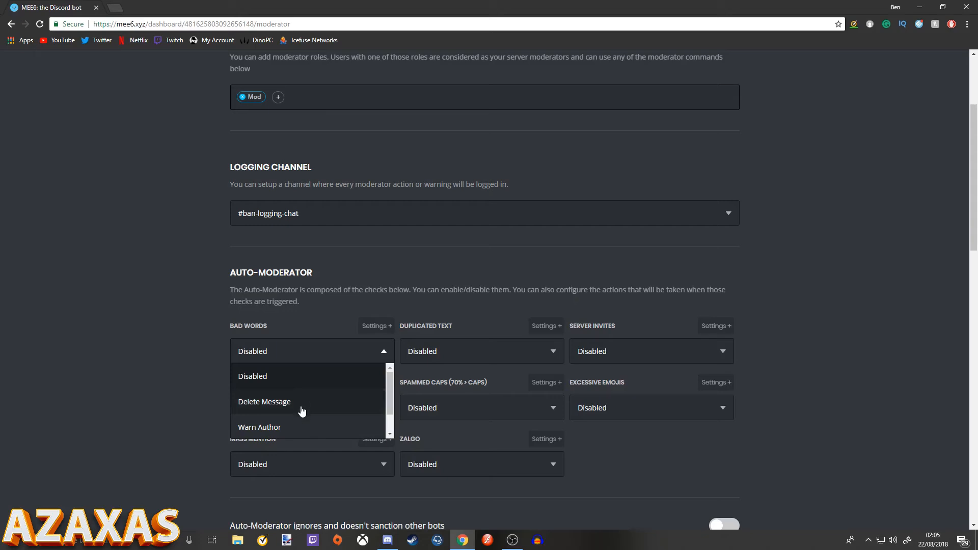
pyautogui.scroll(-1, 301, 409)
pyautogui.click(316, 429)
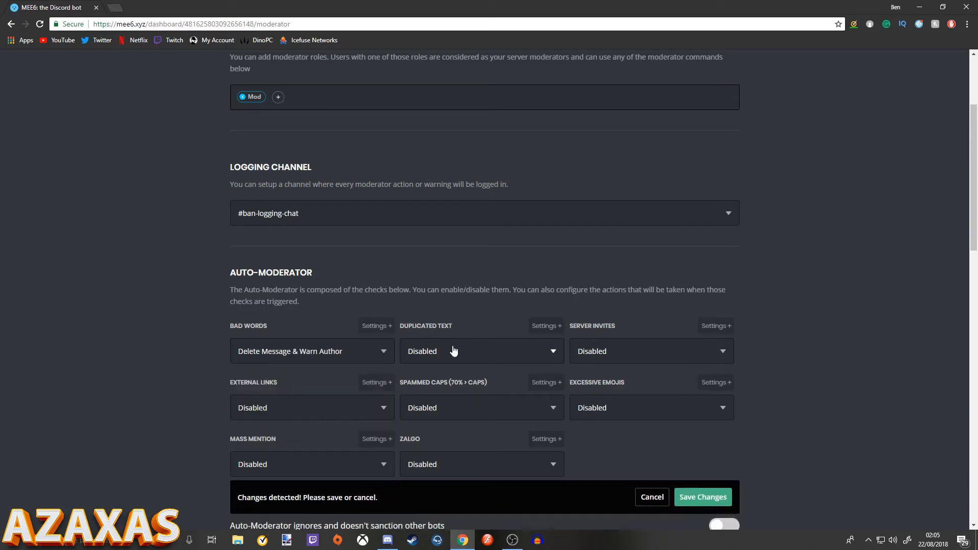
pyautogui.click(703, 502)
# - Set the Auto-Moderator's Duplicated Text and Server Invites checks to Delete Message & Warn Author
pyautogui.click(505, 350)
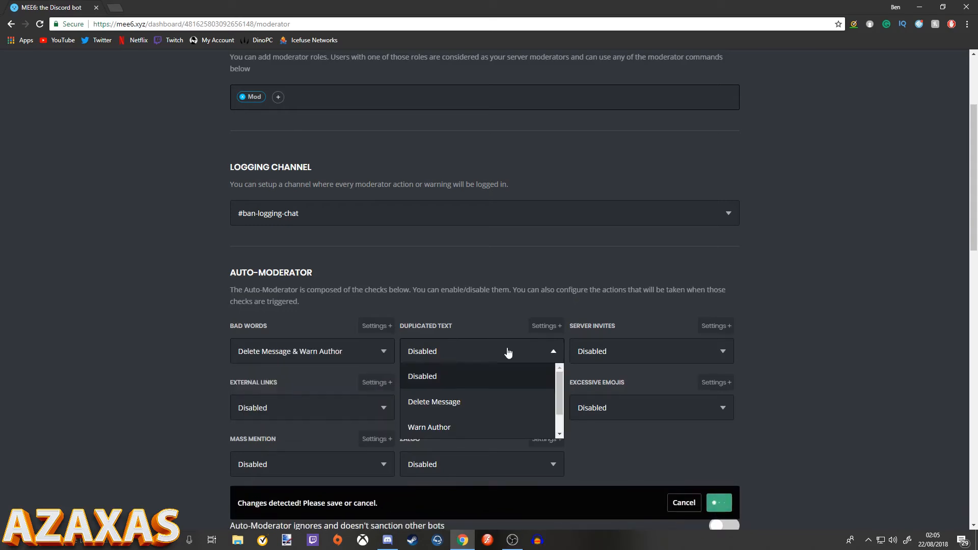
pyautogui.scroll(-1, 485, 429)
pyautogui.click(481, 427)
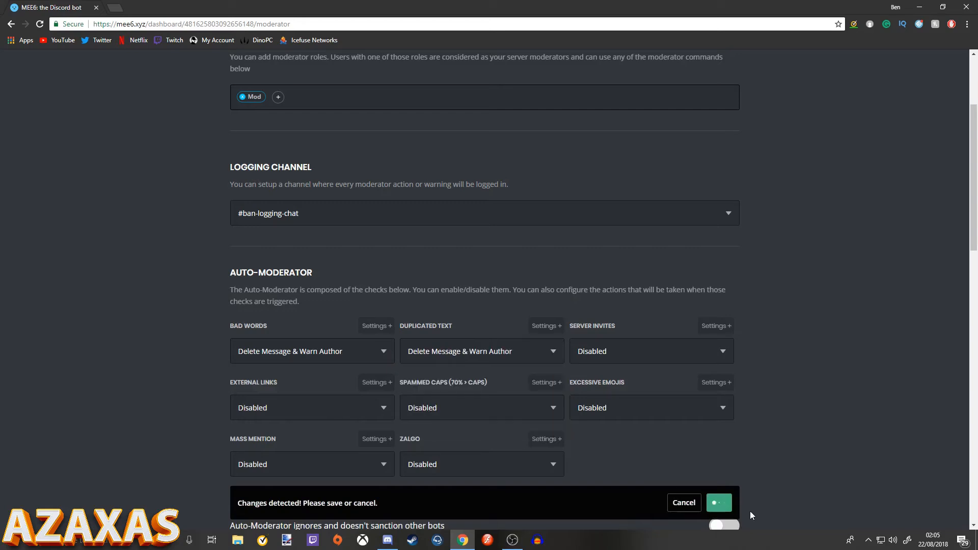
pyautogui.click(634, 359)
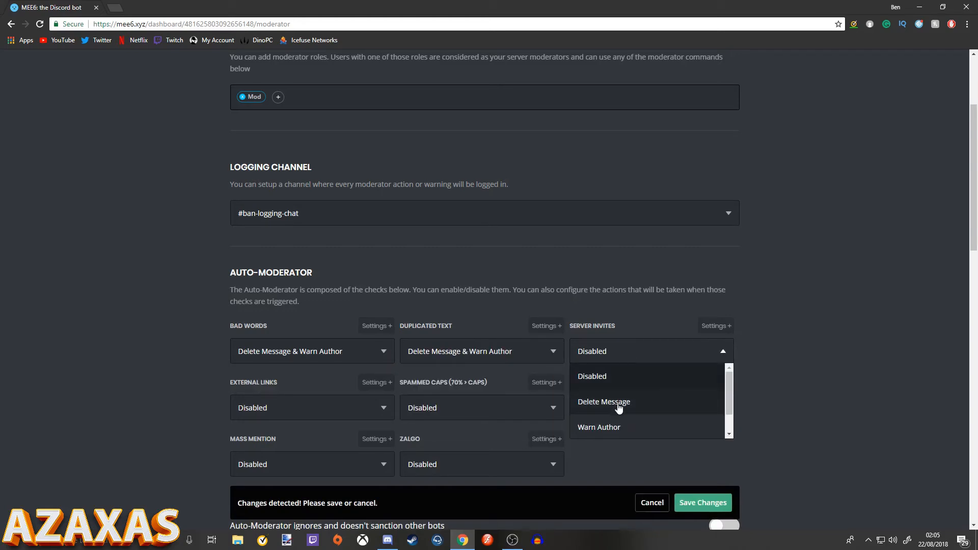
pyautogui.scroll(-1, 621, 405)
pyautogui.click(621, 428)
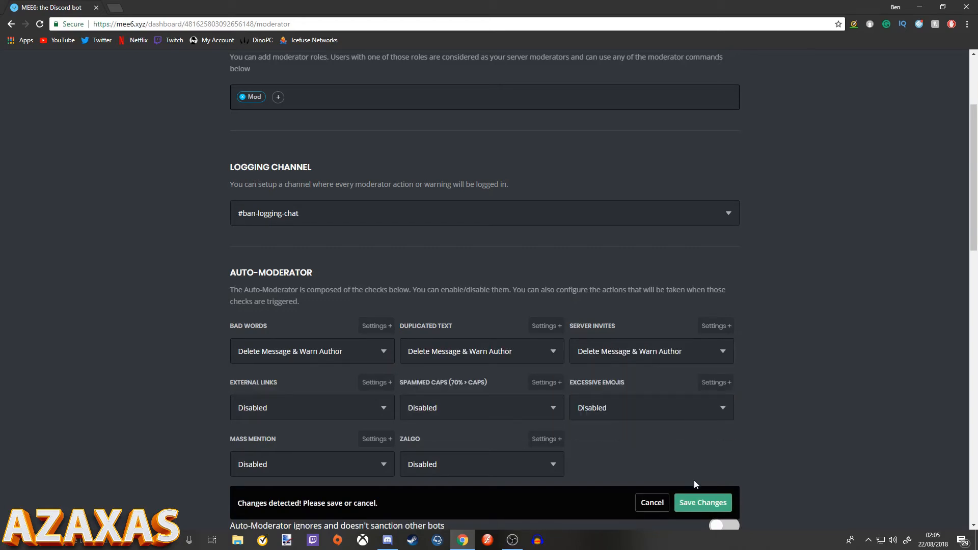
# - Set the Auto-Moderator's External Links check to Delete Message & Warn Author
pyautogui.click(382, 411)
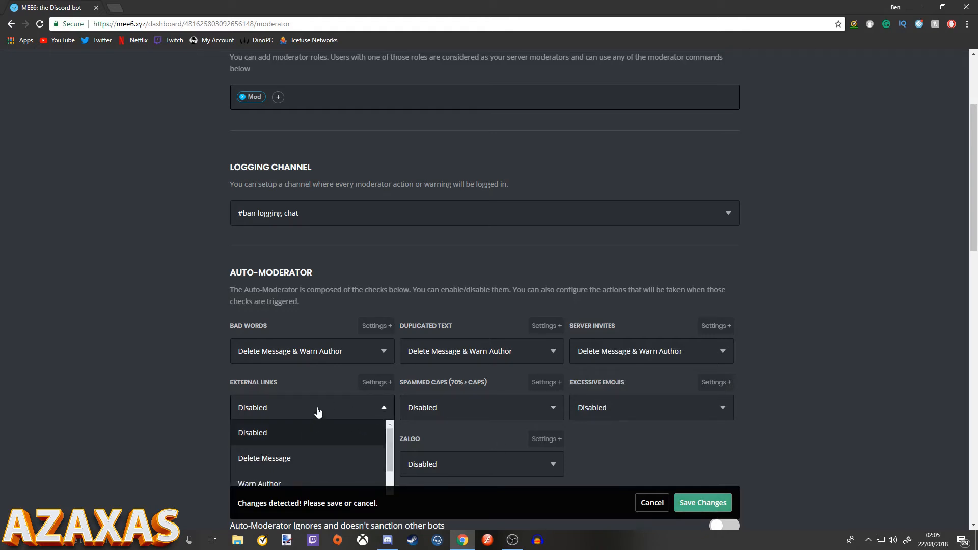
pyautogui.scroll(-1, 254, 453)
pyautogui.click(279, 460)
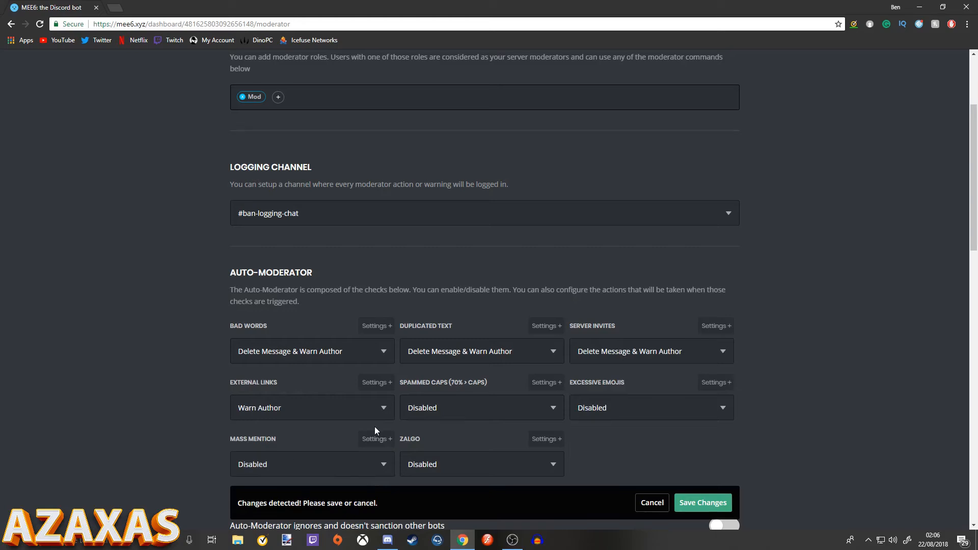
pyautogui.click(377, 411)
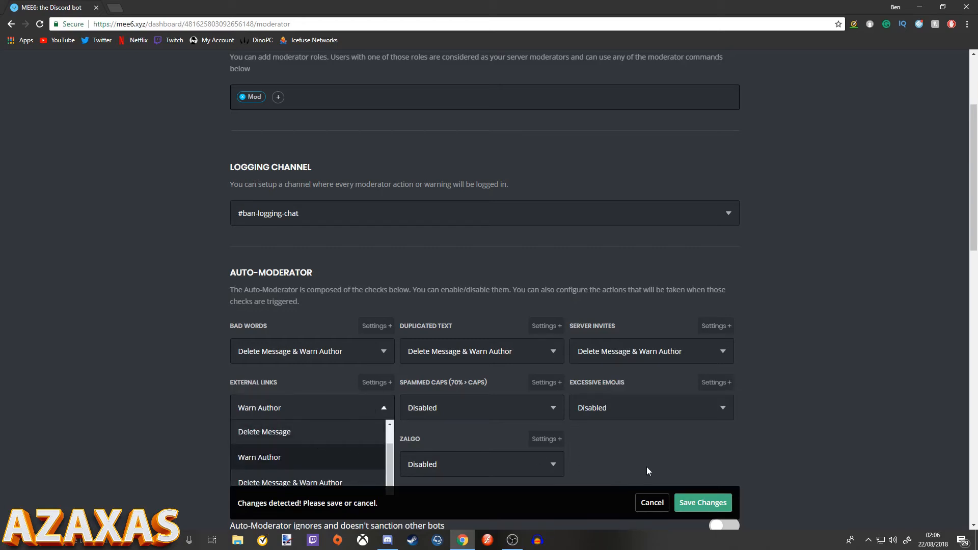
pyautogui.click(326, 482)
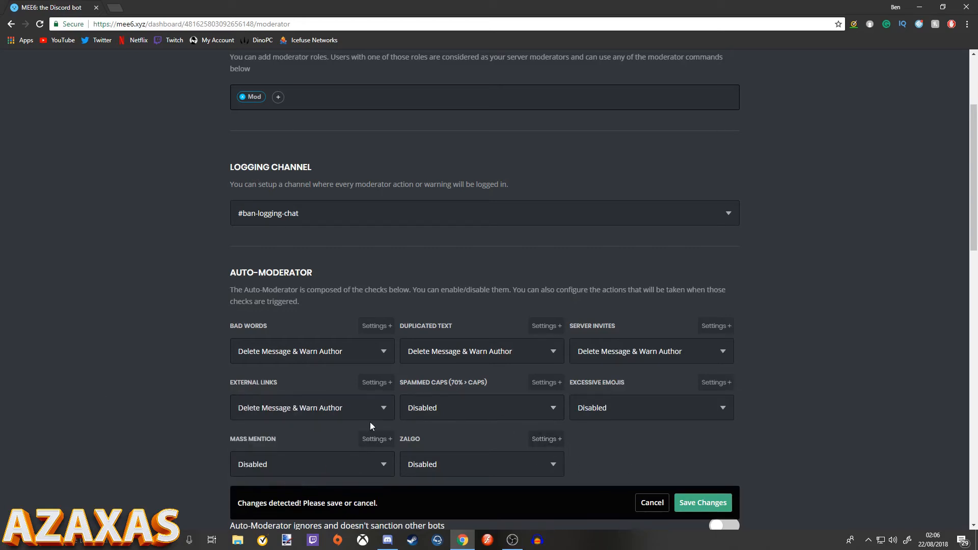
# - Set the Auto-Moderator's Spammed Caps check to Delete Message & Warn Author
pyautogui.click(468, 413)
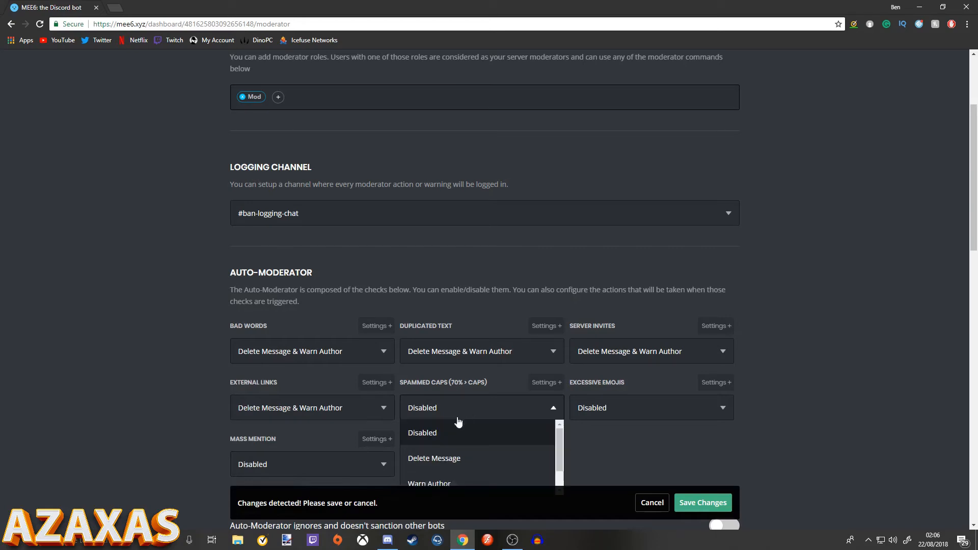
pyautogui.scroll(-2, 459, 459)
pyautogui.click(459, 480)
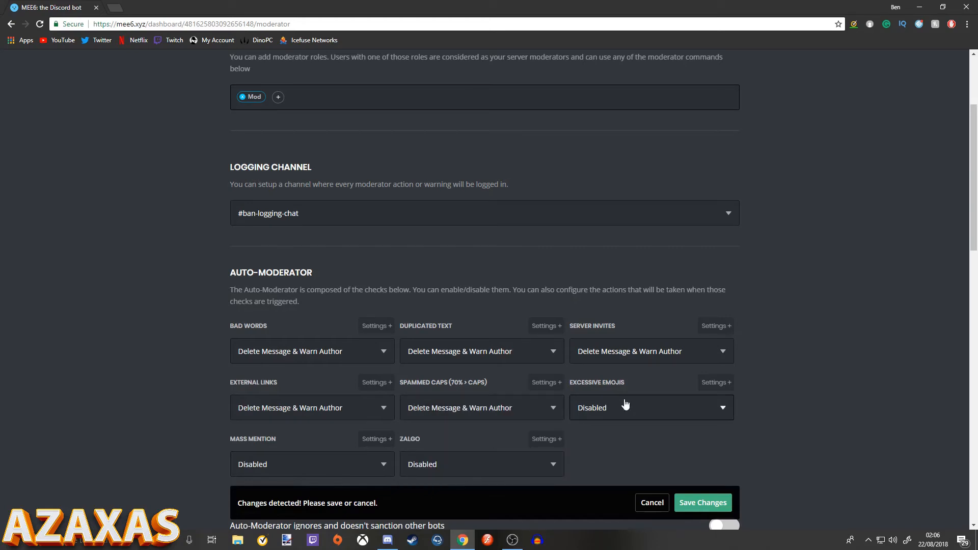
# - Set the Auto-Moderator's Mass Mention check to Delete Message & Warn Author and save the changes
pyautogui.scroll(-3, 612, 438)
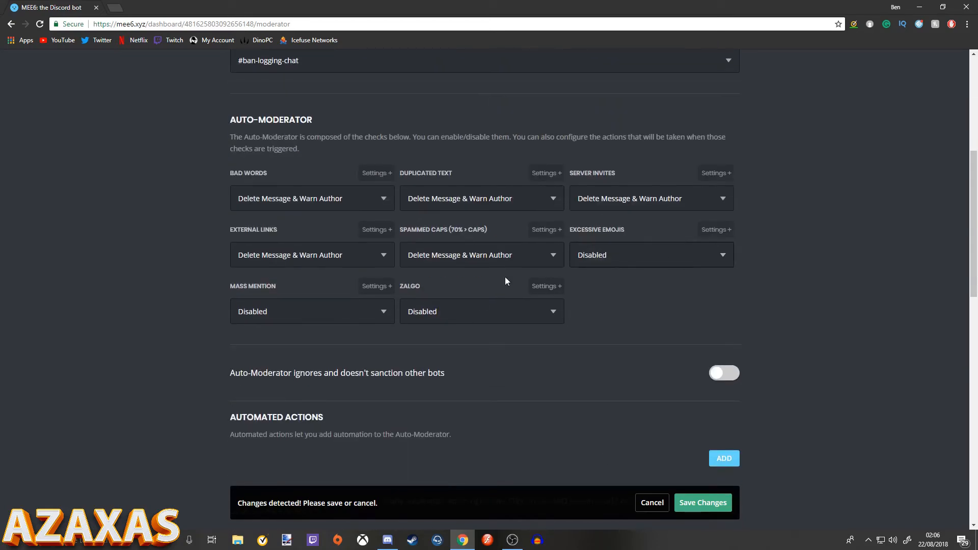
pyautogui.click(385, 313)
pyautogui.scroll(-2, 306, 377)
pyautogui.click(305, 386)
pyautogui.scroll(6, 437, 279)
pyautogui.scroll(-7, 434, 258)
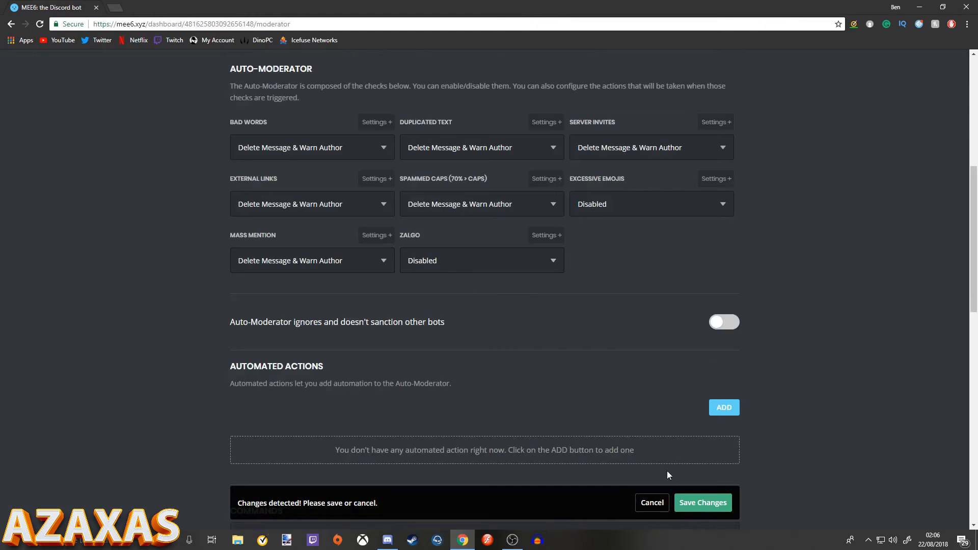
pyautogui.click(704, 502)
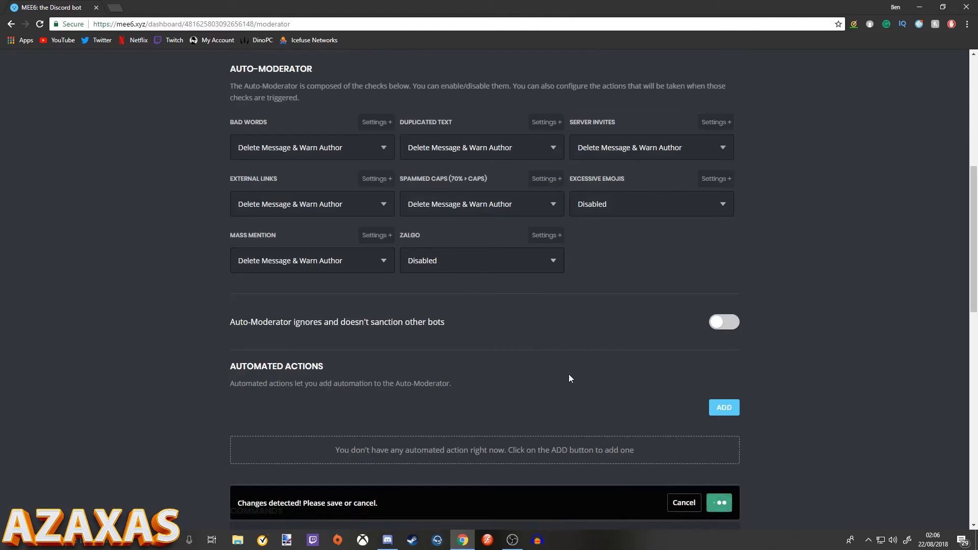
pyautogui.scroll(-6, 564, 347)
pyautogui.scroll(-8, 503, 153)
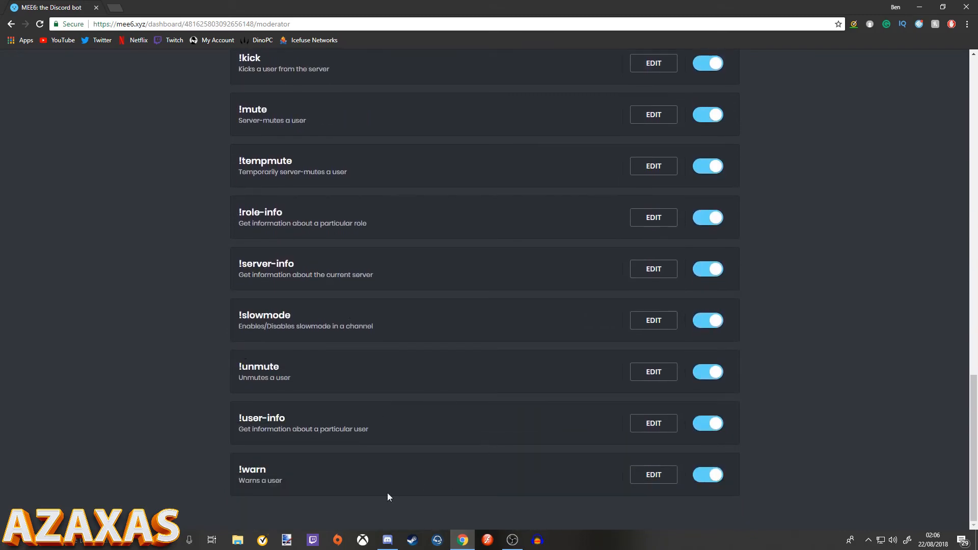
pyautogui.scroll(9, 558, 369)
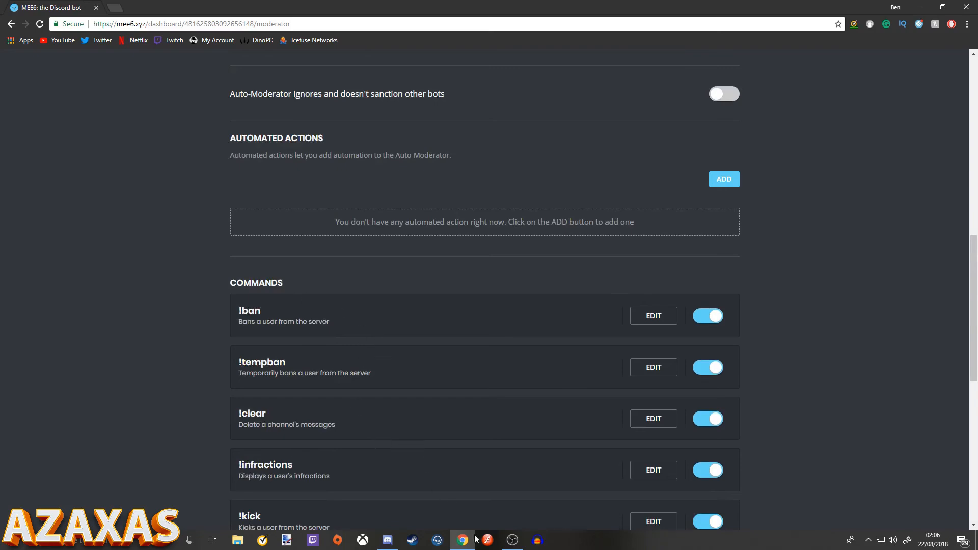
pyautogui.scroll(11, 360, 384)
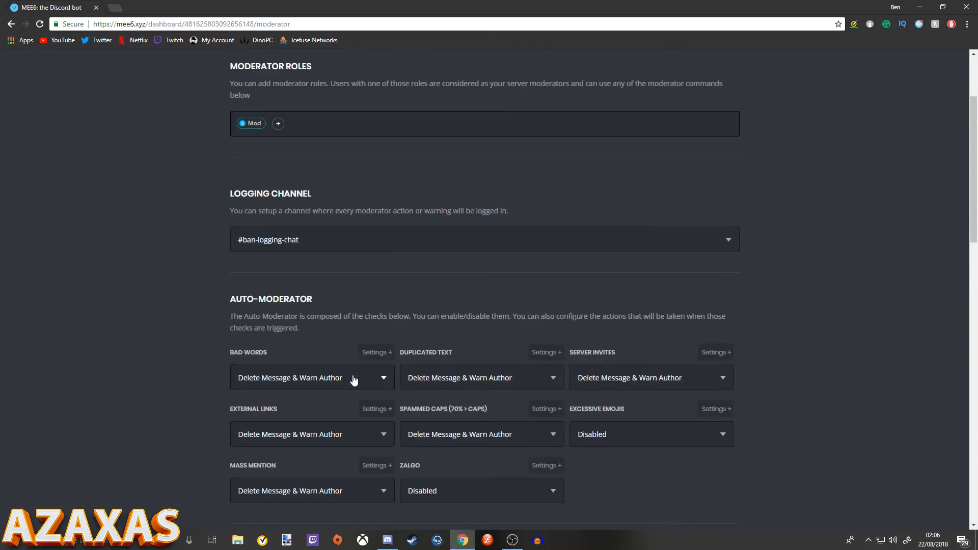
# - Switch to Discord and create a voice channel named Music in the Lounge category
pyautogui.click(387, 541)
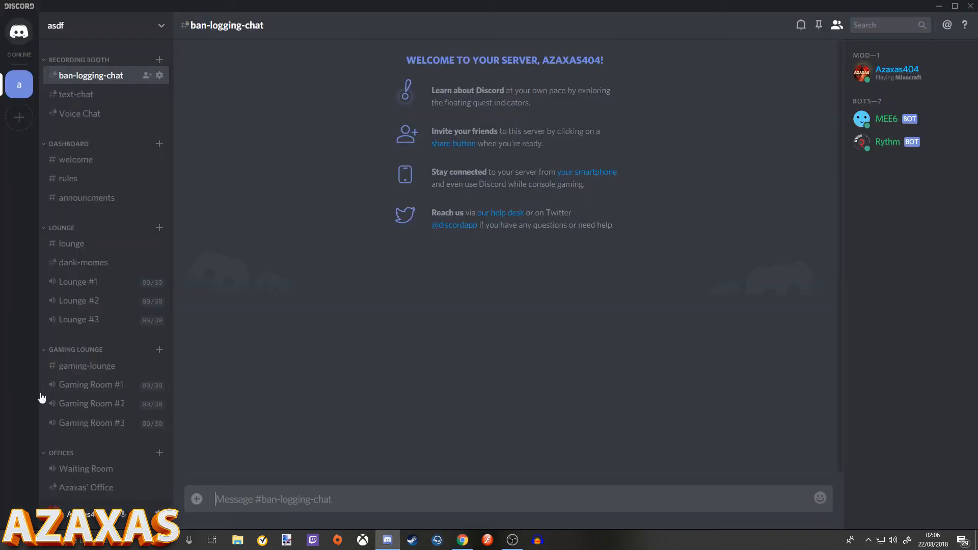
pyautogui.scroll(-1, 90, 366)
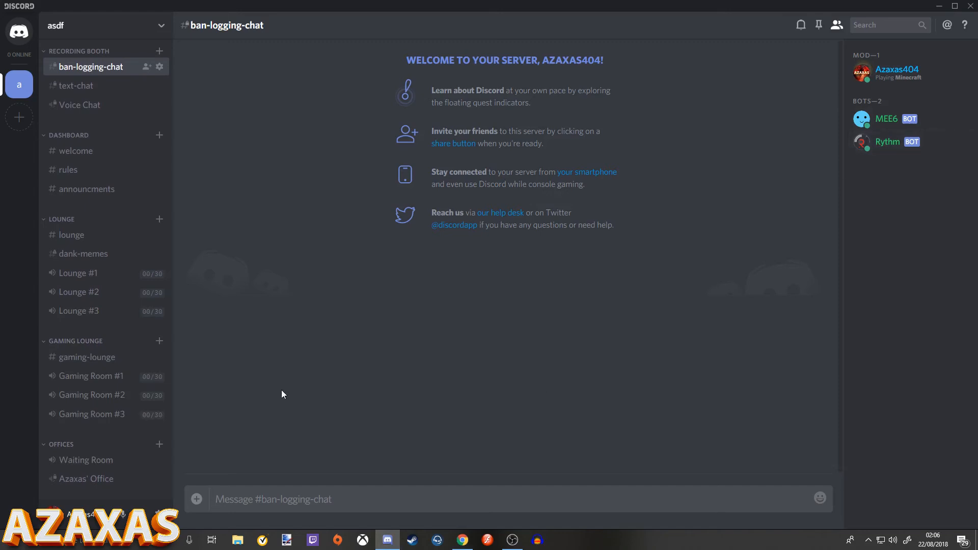
pyautogui.click(161, 219)
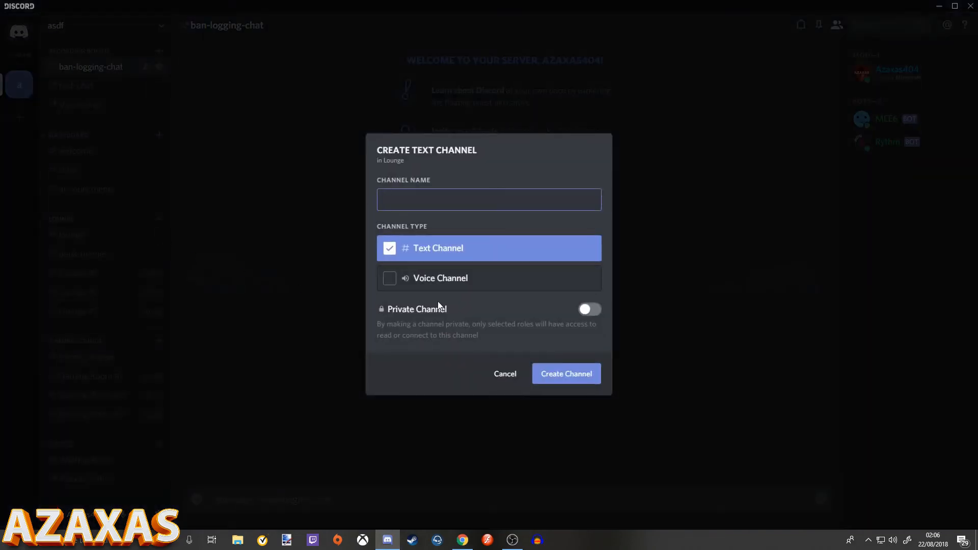
pyautogui.click(461, 288)
pyautogui.click(464, 200)
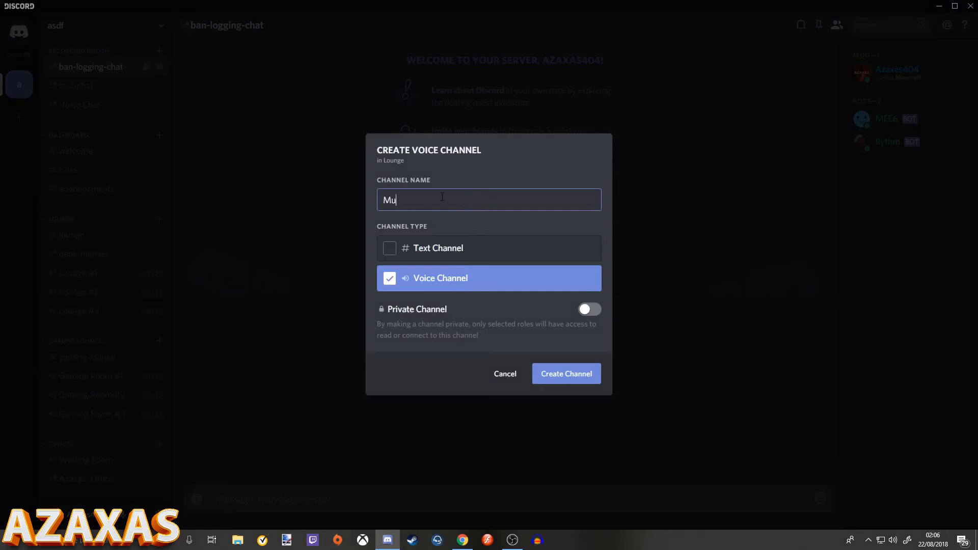
pyautogui.write('Music')
pyautogui.press('Return')
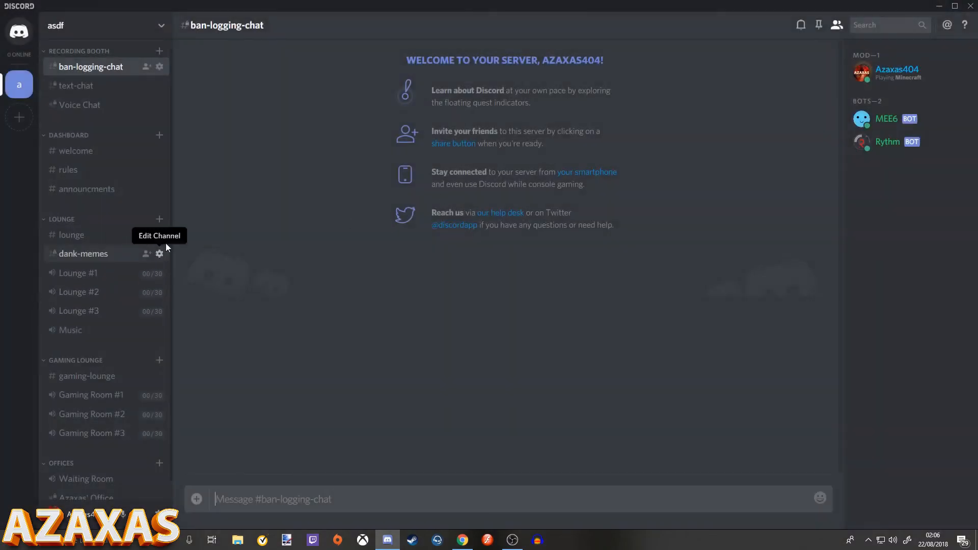
# - Create a private text channel music-logging in Lounge with access for The DJ and Mod, and move it to the start of the category
pyautogui.click(160, 219)
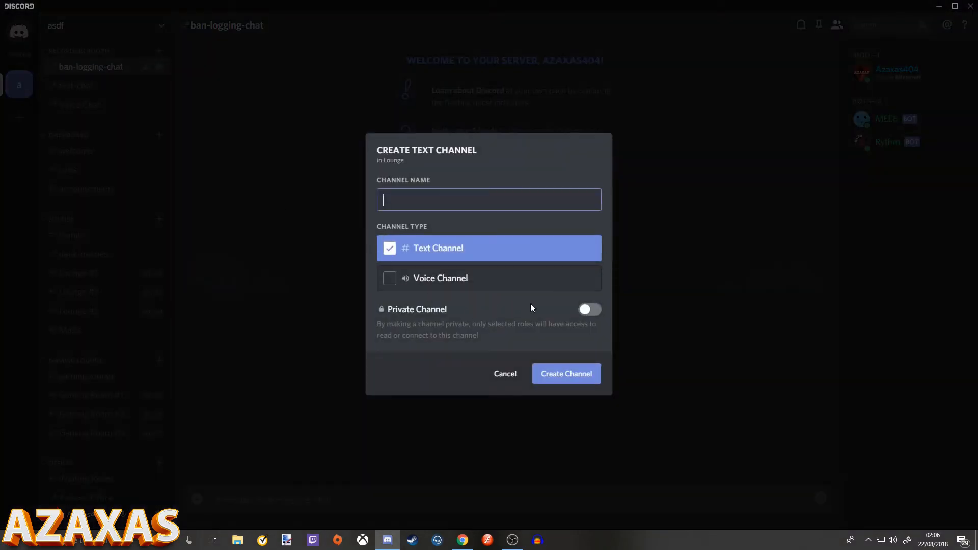
pyautogui.click(591, 309)
pyautogui.scroll(-3, 563, 333)
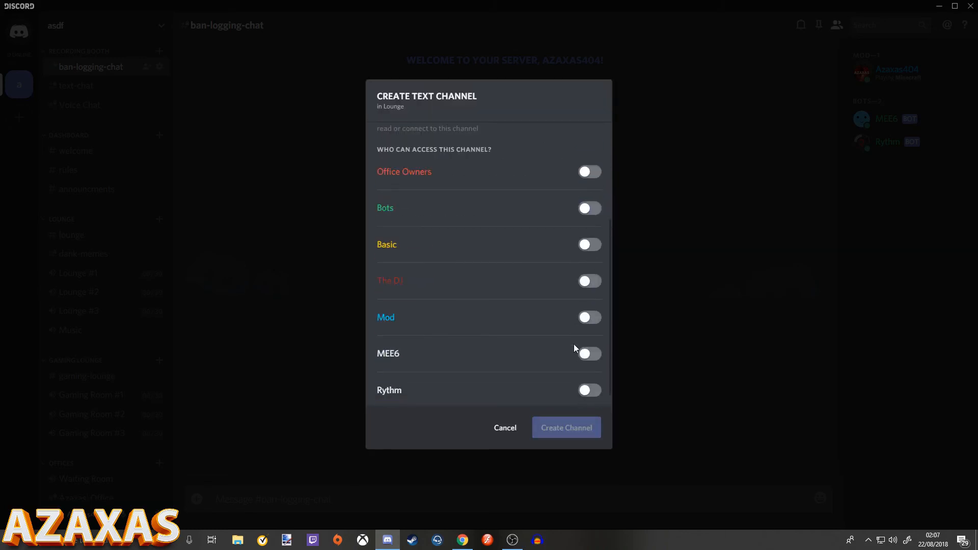
pyautogui.click(591, 317)
pyautogui.scroll(3, 527, 268)
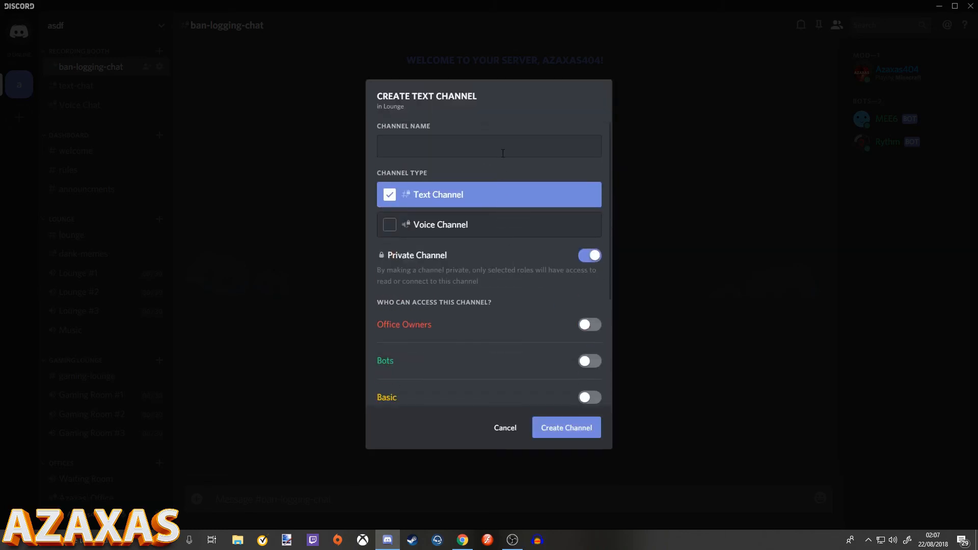
pyautogui.click(491, 147)
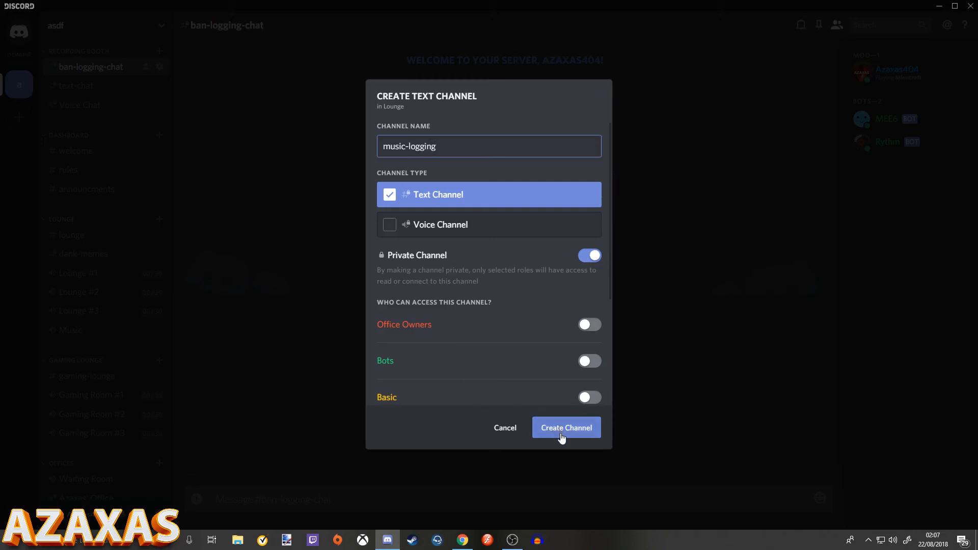
pyautogui.scroll(-3, 497, 338)
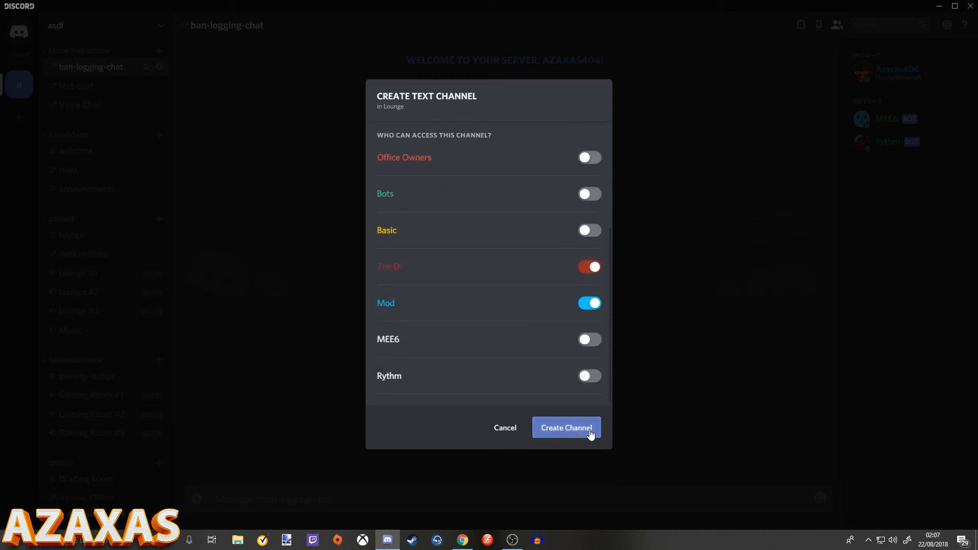
pyautogui.click(589, 431)
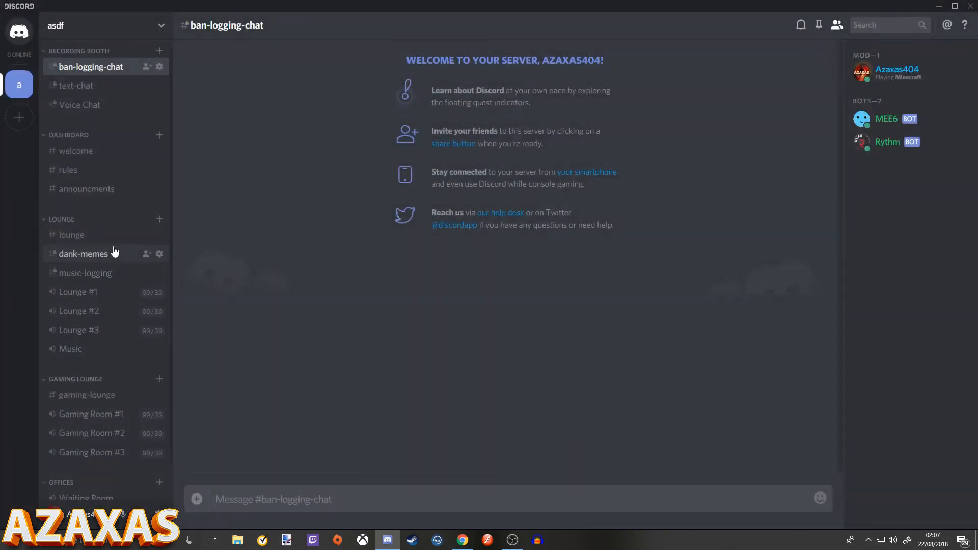
pyautogui.moveTo(121, 273); pyautogui.dragTo(127, 238)
pyautogui.click(105, 236)
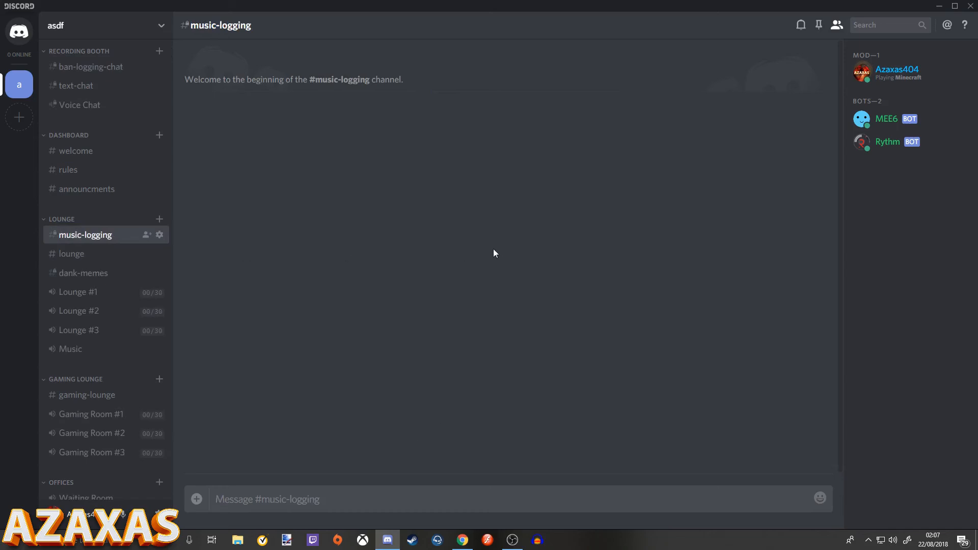
# - Dismiss the member list tip and assign The DJ role to the member listed under Mod
pyautogui.click(876, 68)
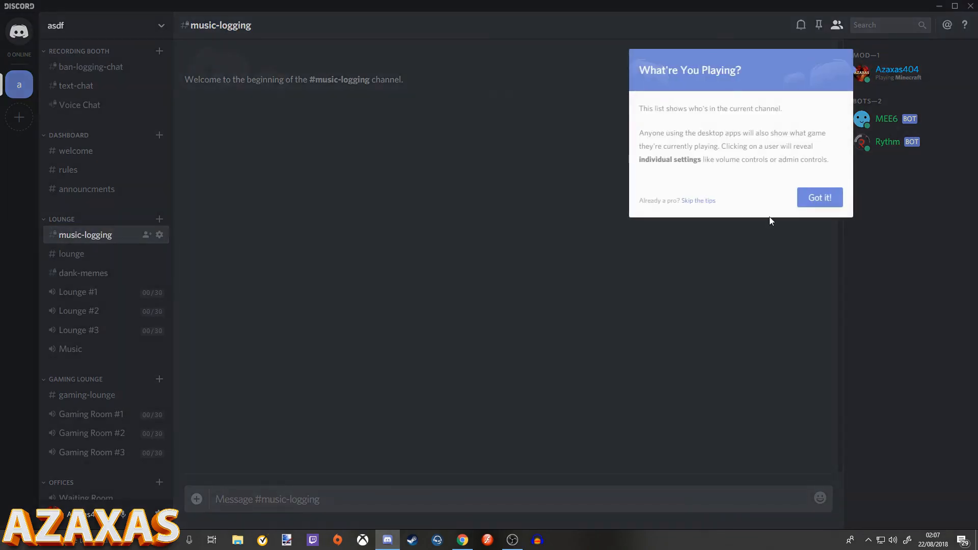
pyautogui.click(817, 199)
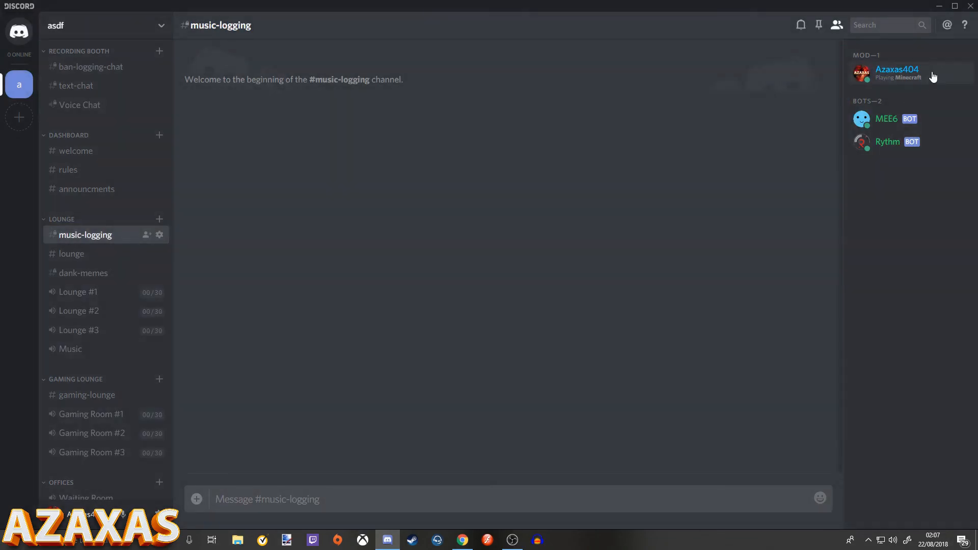
pyautogui.click(896, 72)
pyautogui.click(821, 223)
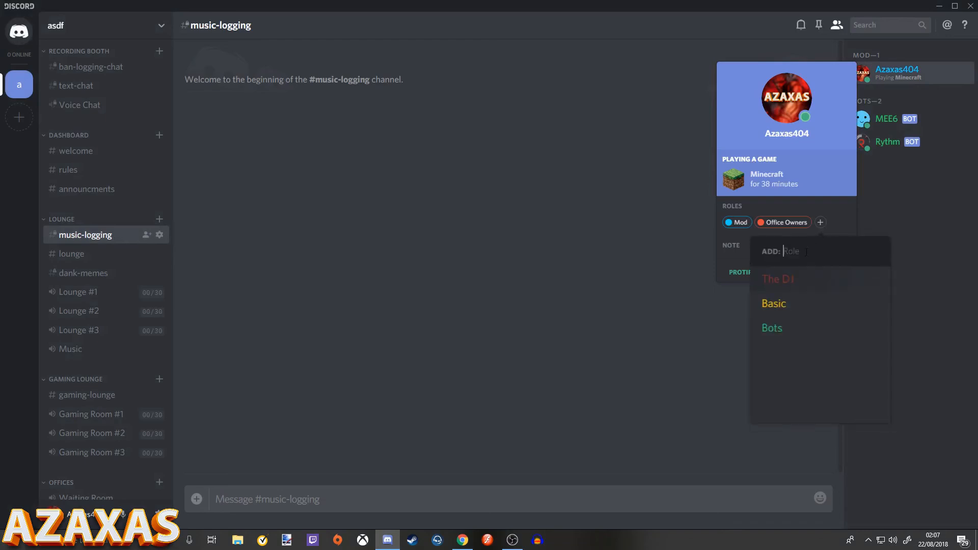
pyautogui.click(795, 284)
pyautogui.click(603, 277)
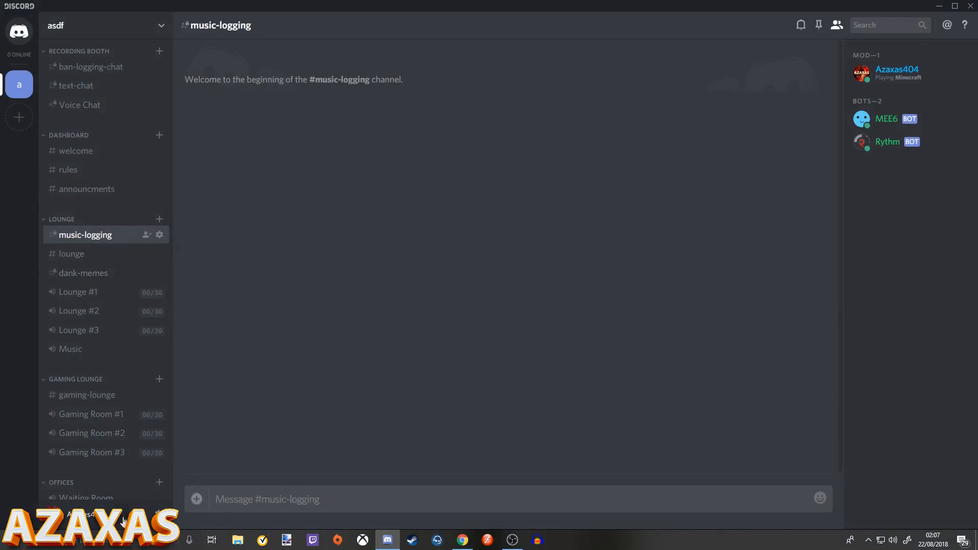
# - Join the Music voice channel and summon the Rythm bot by sending !summon in music-logging
pyautogui.click(109, 296)
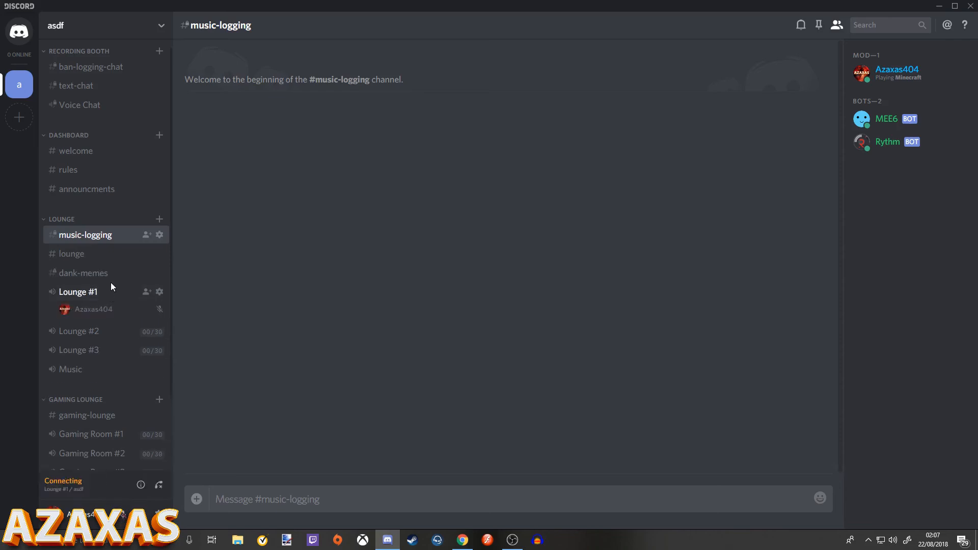
pyautogui.click(91, 368)
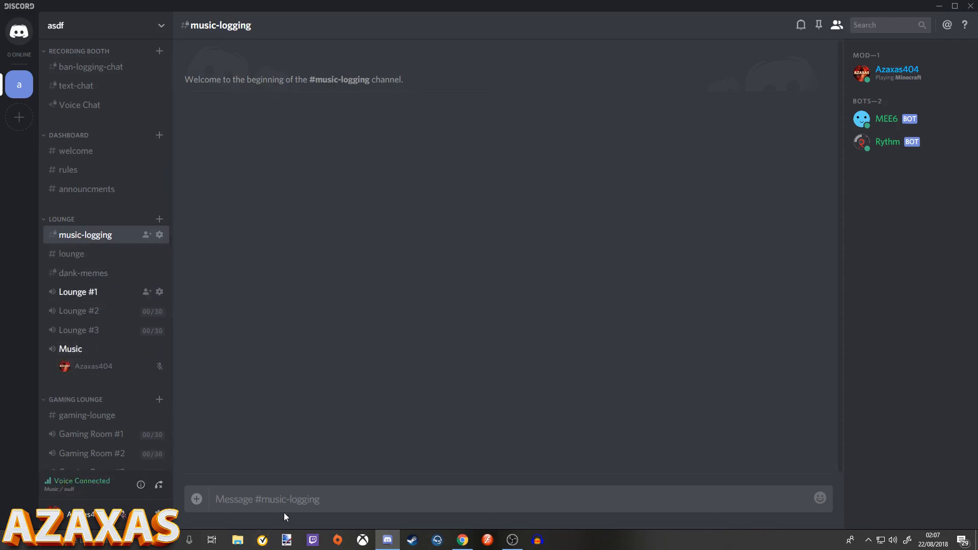
pyautogui.write('!SUMMON')
pyautogui.press('BackSpace')
pyautogui.press('BackSpace')
pyautogui.press('BackSpace')
pyautogui.press('BackSpace')
pyautogui.press('BackSpace')
pyautogui.write('summon')
pyautogui.press('Return')
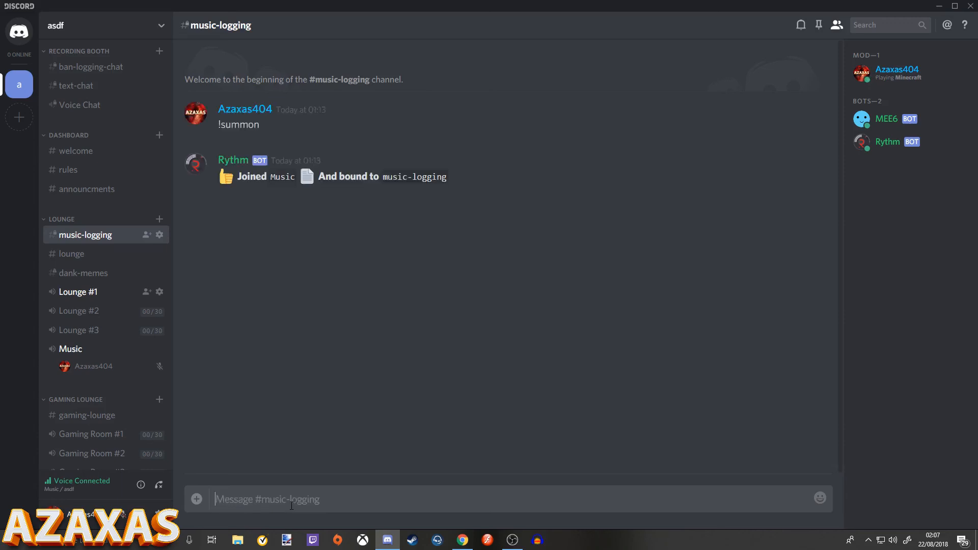
pyautogui.write('!p')
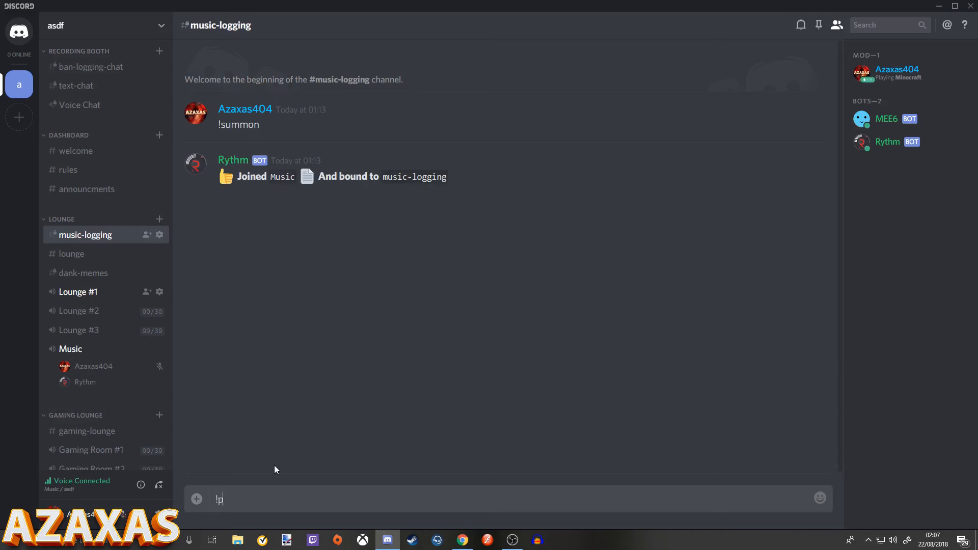
pyautogui.write('lay dfndfngfn')
pyautogui.press('BackSpace')
pyautogui.press('BackSpace')
pyautogui.press('BackSpace')
pyautogui.press('BackSpace')
pyautogui.press('BackSpace')
pyautogui.press('BackSpace')
pyautogui.press('BackSpace')
pyautogui.press('BackSpace')
pyautogui.press('BackSpace')
pyautogui.write('httpd')
pyautogui.press('BackSpace')
pyautogui.write('s://')
pyautogui.press('BackSpace')
pyautogui.press('BackSpace')
pyautogui.press('BackSpace')
pyautogui.press('BackSpace')
pyautogui.press('BackSpace')
pyautogui.press('BackSpace')
pyautogui.press('BackSpace')
pyautogui.press('BackSpace')
pyautogui.press('BackSpace')
pyautogui.press('BackSpace')
pyautogui.press('BackSpace')
pyautogui.press('BackSpace')
pyautogui.press('BackSpace')
pyautogui.press('BackSpace')
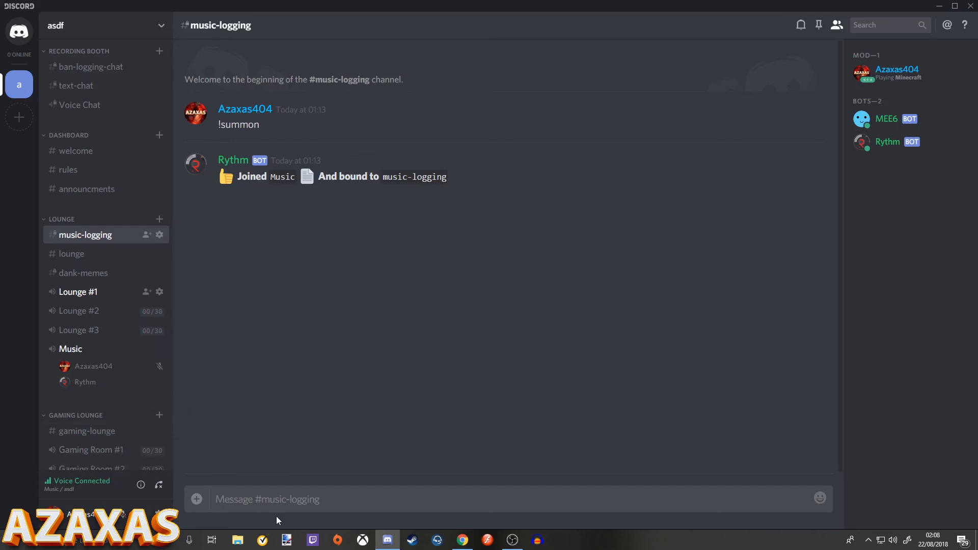
# - Send !disconnect in music-logging to remove Rythm from voice, and leave the Music voice channel
pyautogui.write('!disconnect')
pyautogui.press('Return')
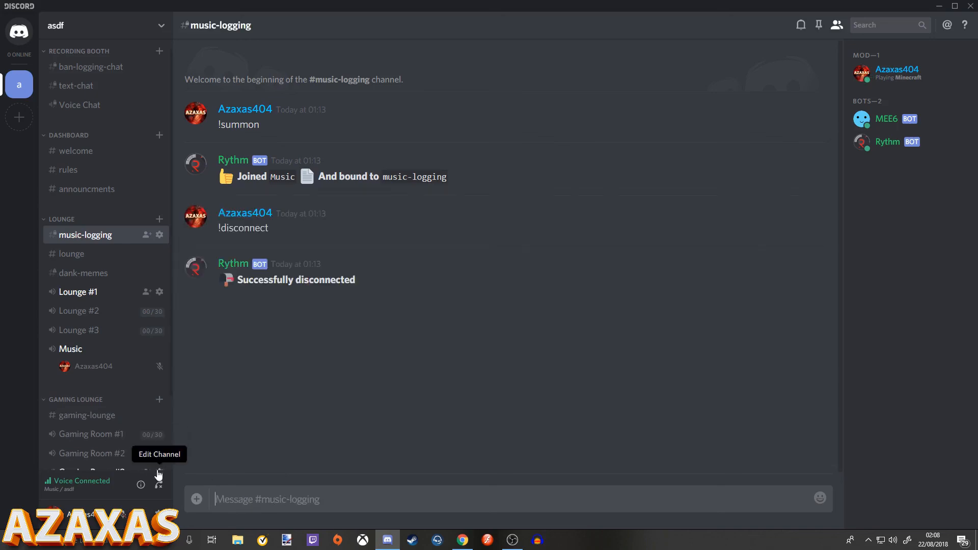
pyautogui.click(158, 484)
# - Send !help in music-logging and review Rythm's linked command list and MEE6's Moderator Plugin commands
pyautogui.write('!help')
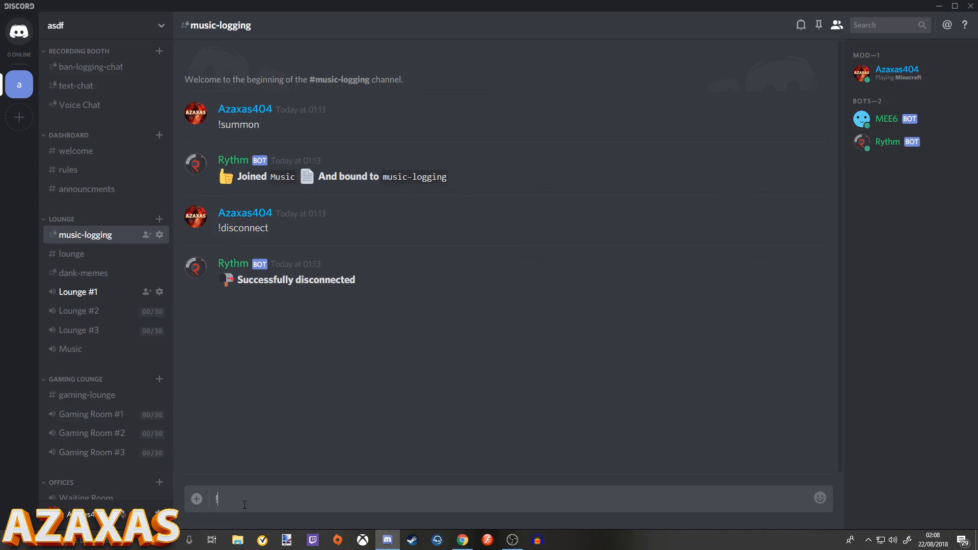
pyautogui.press('Return')
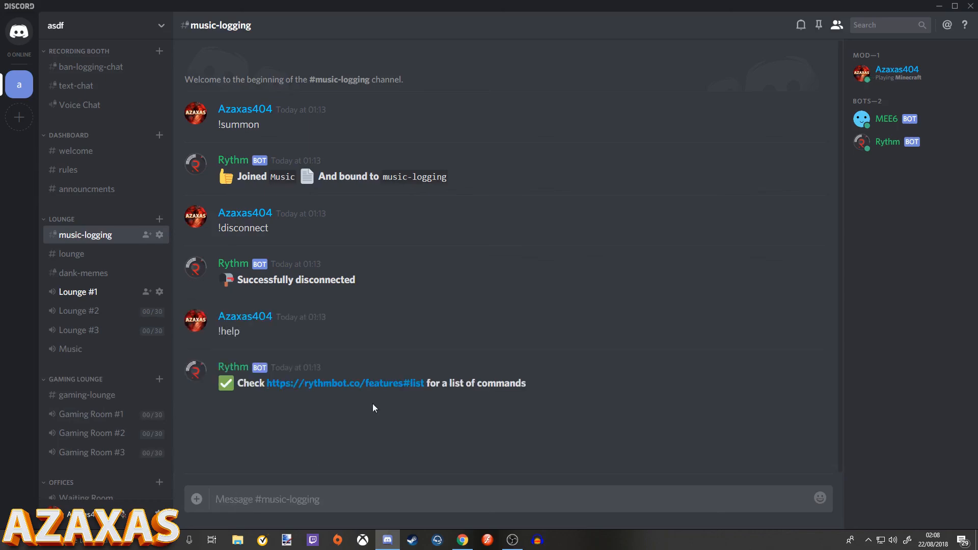
pyautogui.click(323, 382)
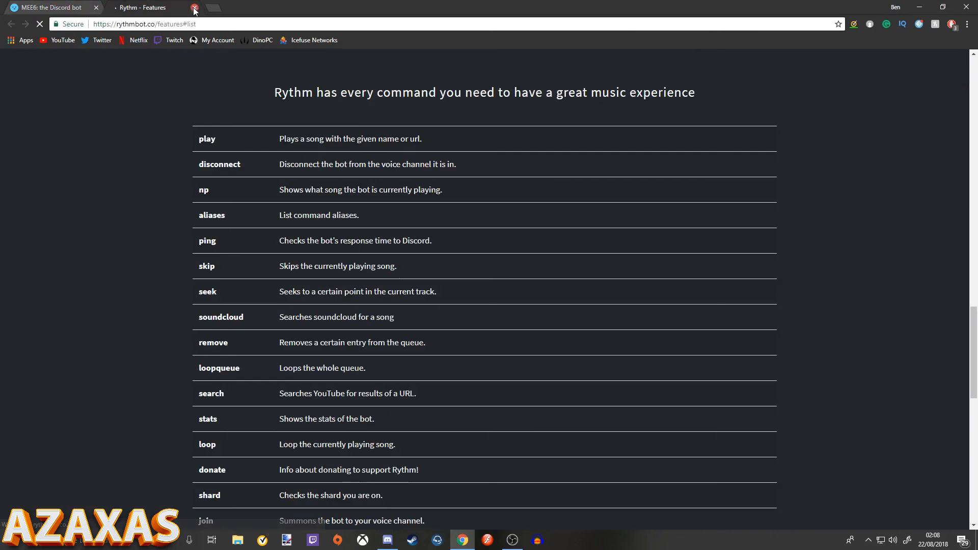
pyautogui.click(194, 7)
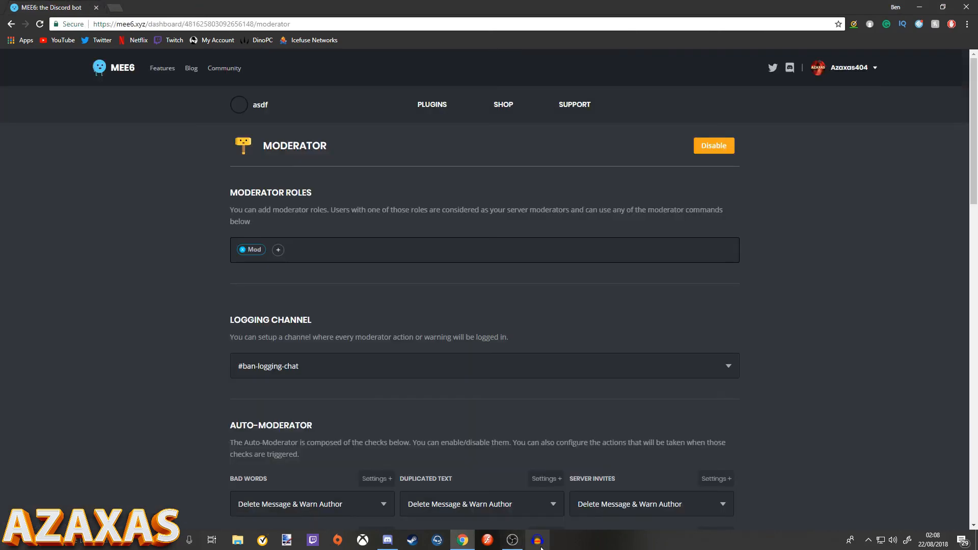
pyautogui.click(473, 541)
pyautogui.scroll(5, 347, 405)
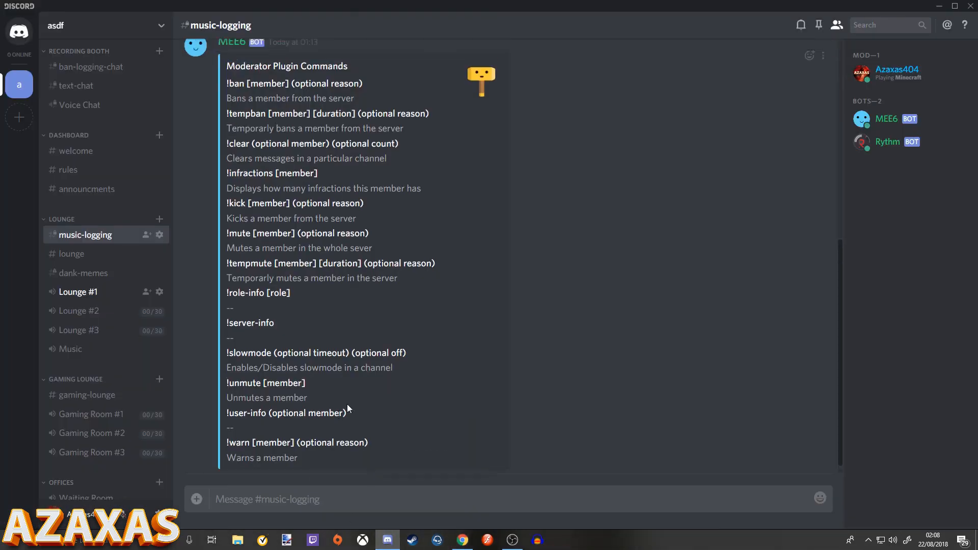
# - Examine MEE6's moderation commands, from !ban to !warn, along with the earlier Rythm bot replies in music-logging
pyautogui.moveTo(322, 343); pyautogui.dragTo(393, 433)
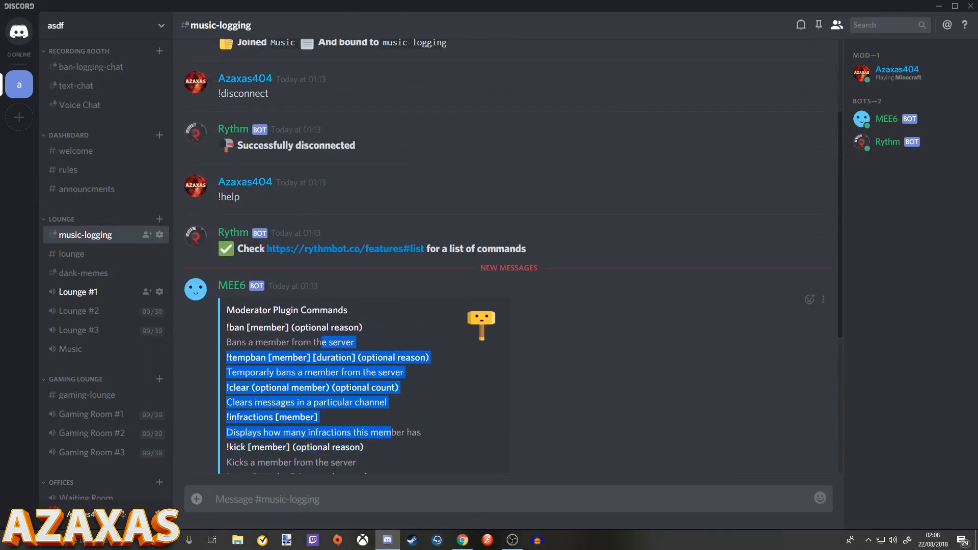
pyautogui.click(326, 352)
pyautogui.scroll(-4, 311, 331)
pyautogui.scroll(3, 311, 331)
pyautogui.scroll(3, 308, 332)
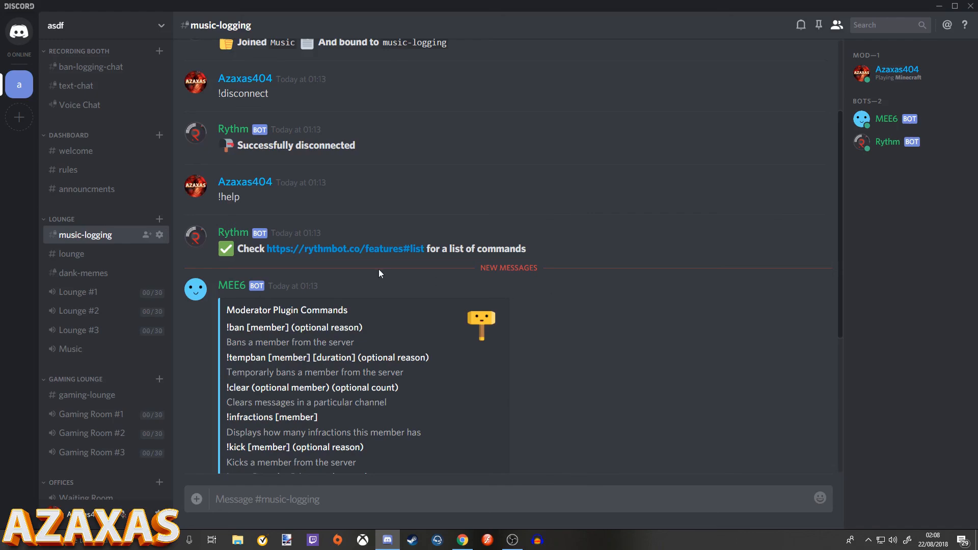
pyautogui.scroll(-5, 392, 268)
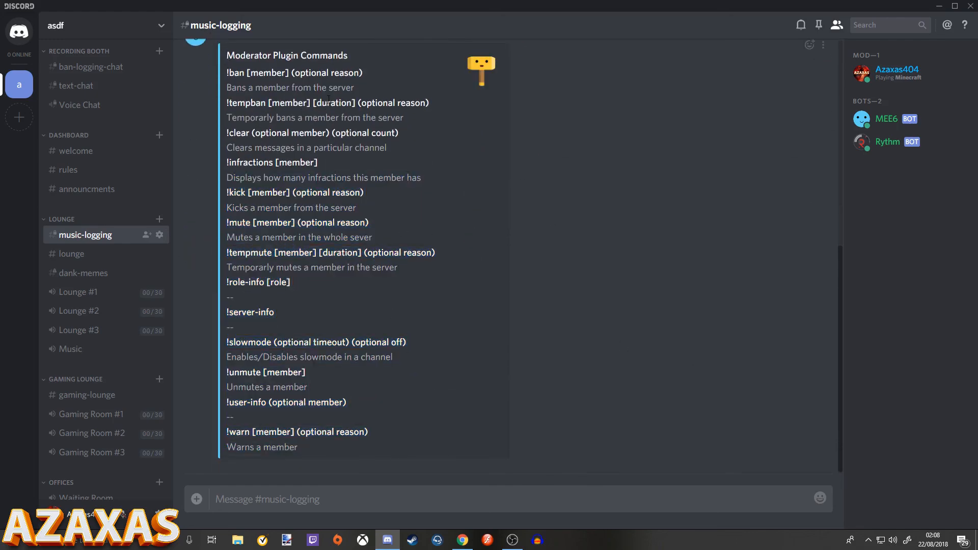
pyautogui.scroll(5, 510, 285)
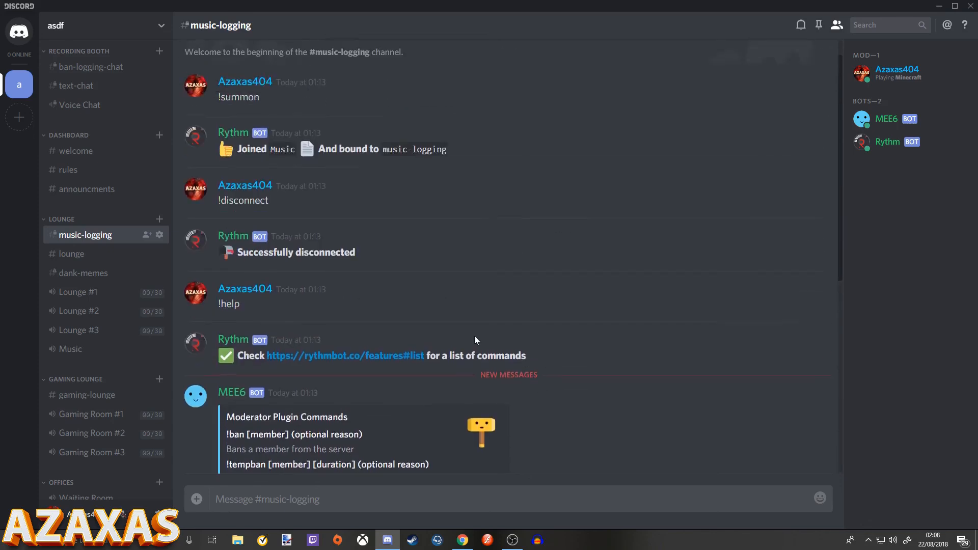
pyautogui.scroll(-1, 113, 301)
pyautogui.scroll(1, 108, 357)
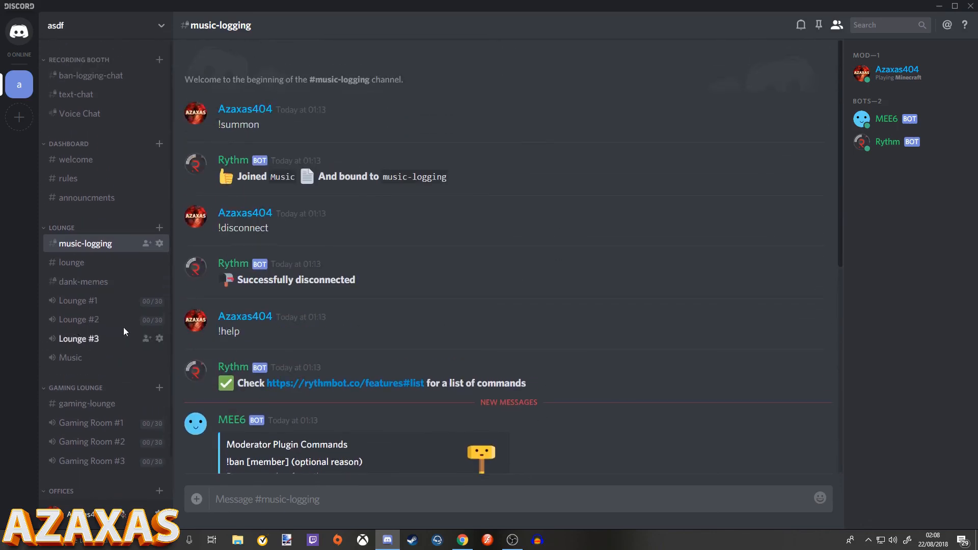
# - Open the welcome channel and look over the server's channel list down to the Offices category
pyautogui.click(117, 168)
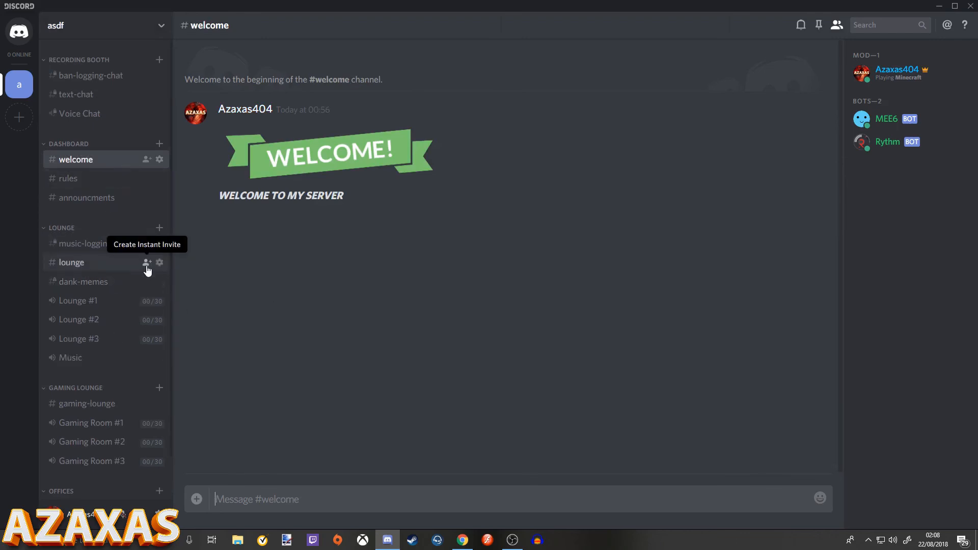
pyautogui.scroll(-1, 146, 265)
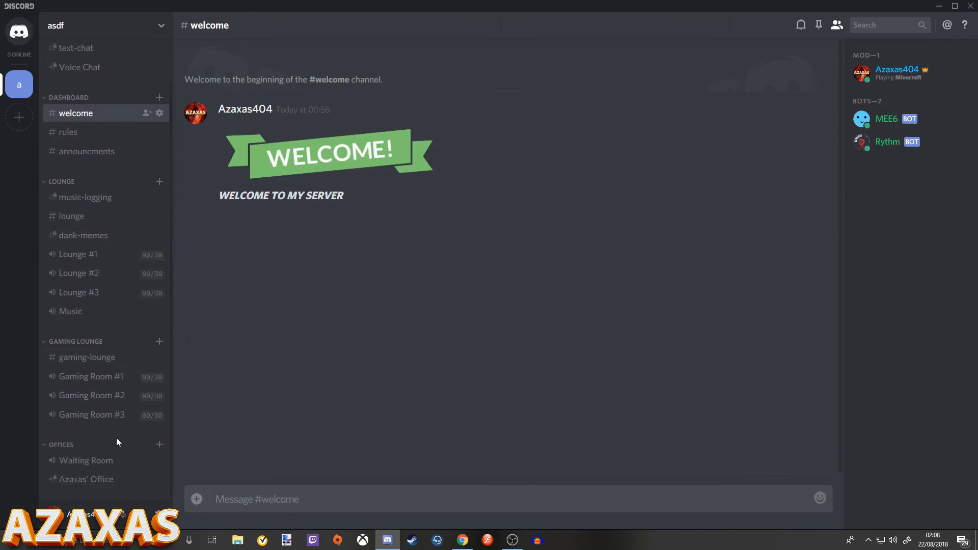
pyautogui.scroll(1, 116, 438)
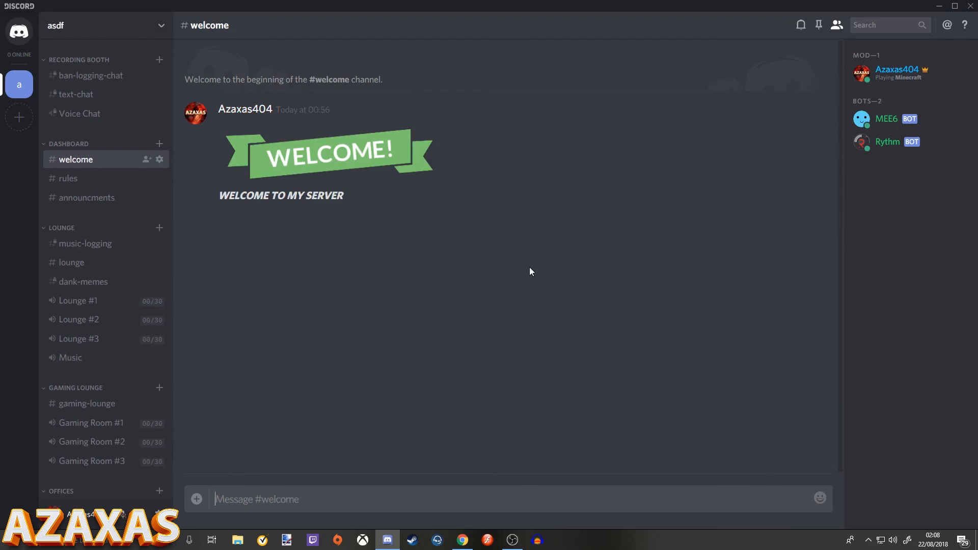